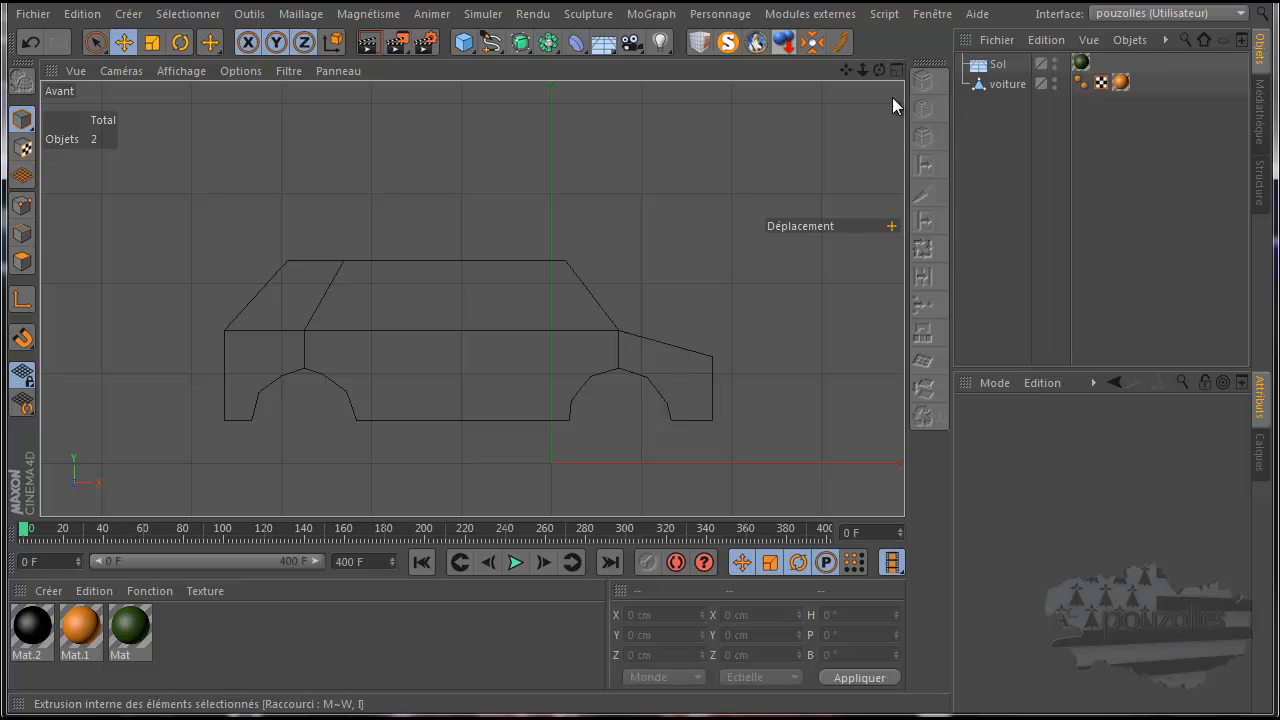
# Give the voiture object a rigid body (Corps rigide) simulation property
pyautogui.middleClick(514, 208)
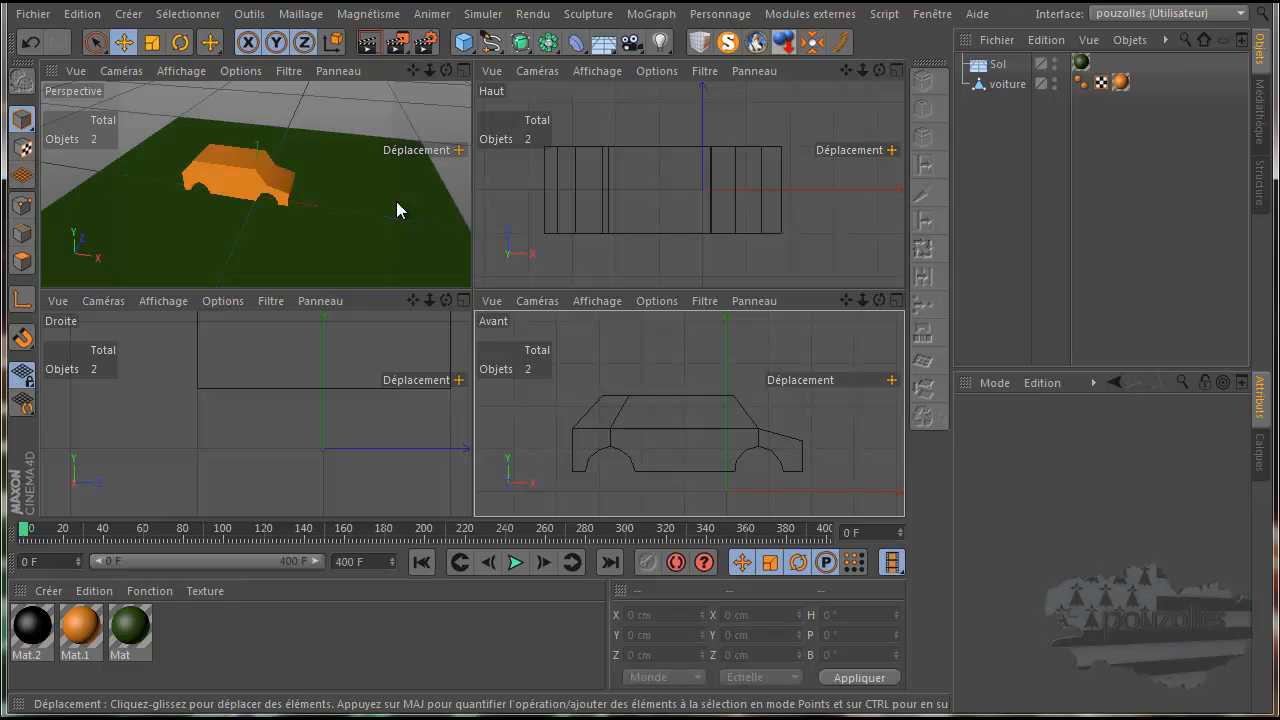
pyautogui.middleClick(272, 218)
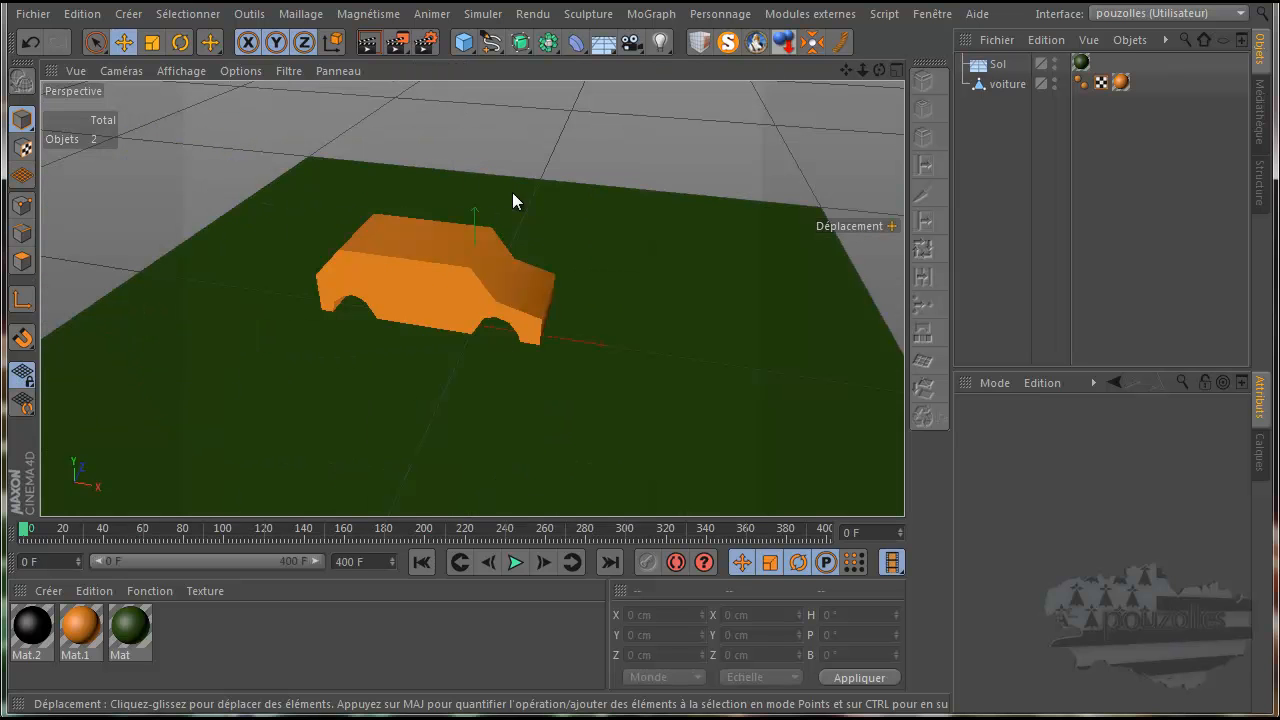
pyautogui.click(1007, 84)
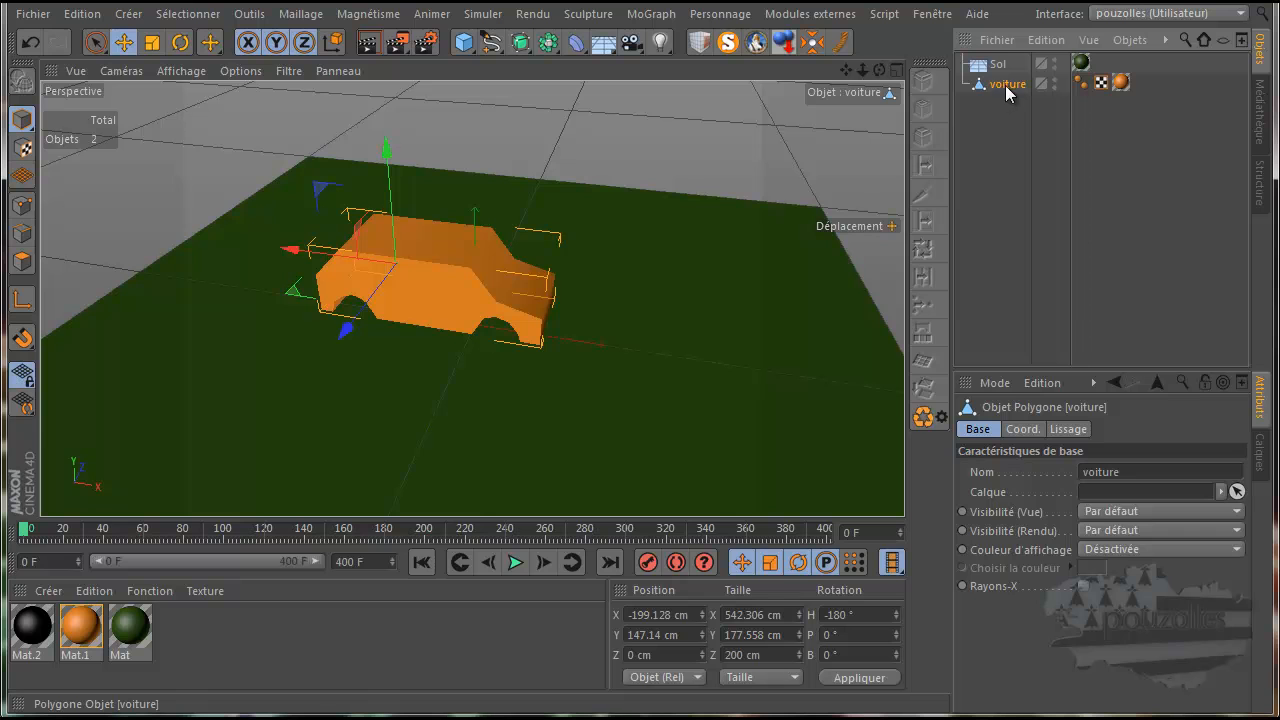
pyautogui.rightClick(1007, 86)
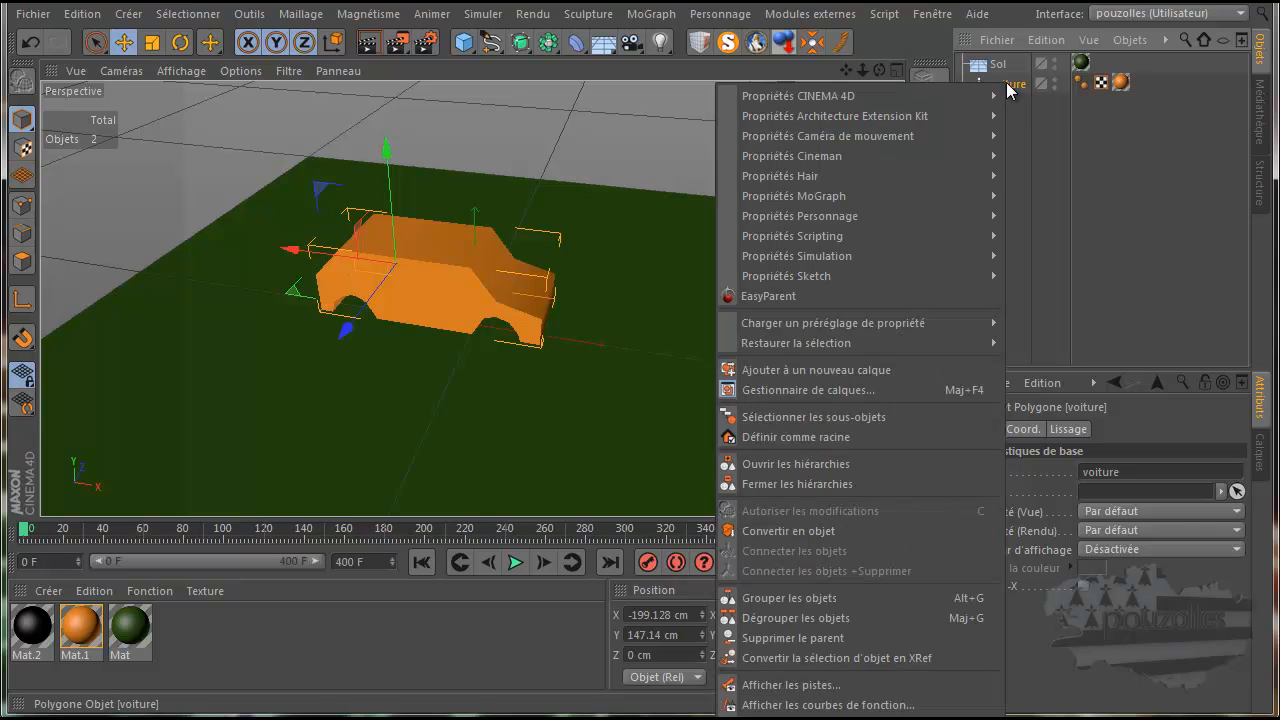
pyautogui.moveTo(958, 256)
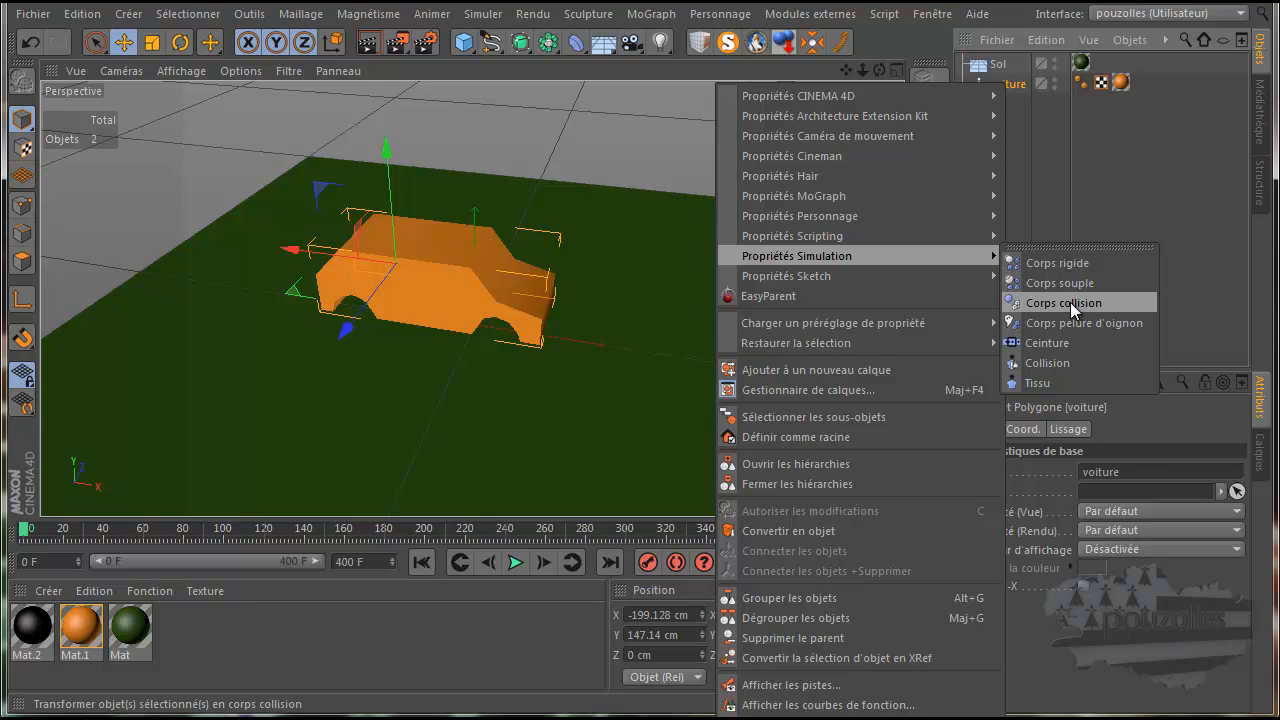
pyautogui.click(1073, 261)
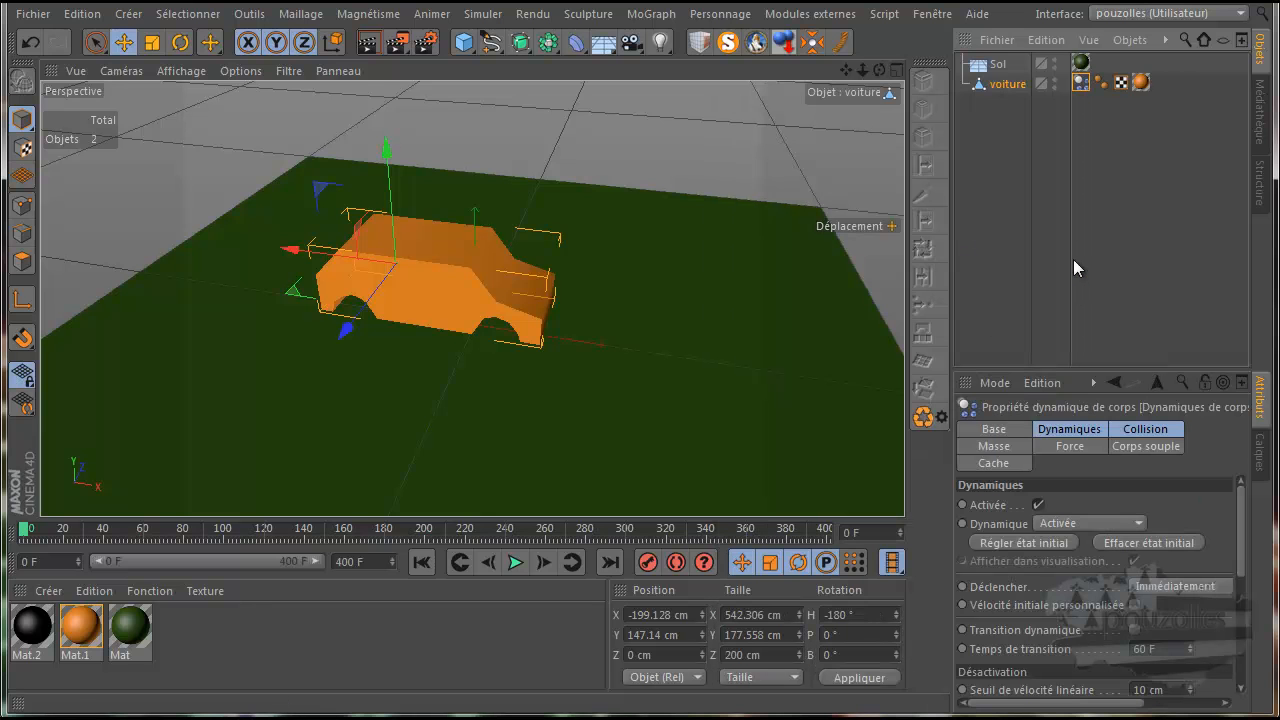
# Make the Sol floor a collision body (Corps collision) for the dynamics simulation
pyautogui.rightClick(999, 66)
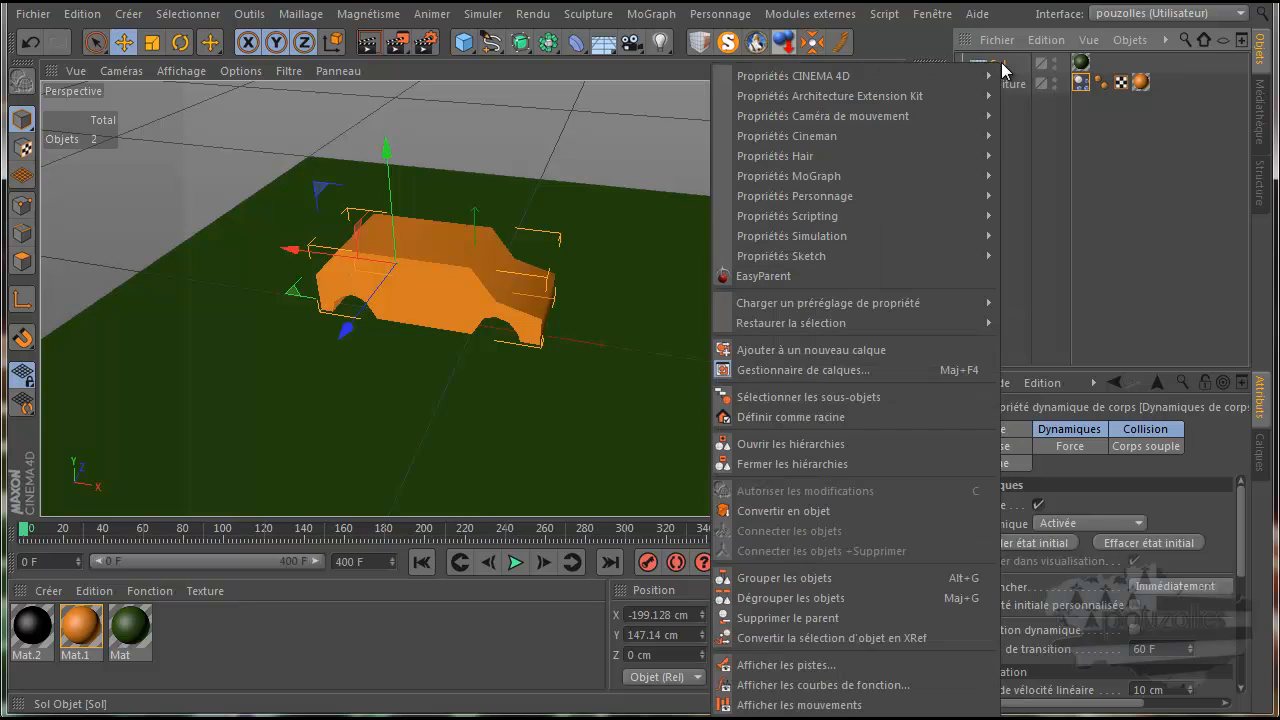
pyautogui.moveTo(953, 240)
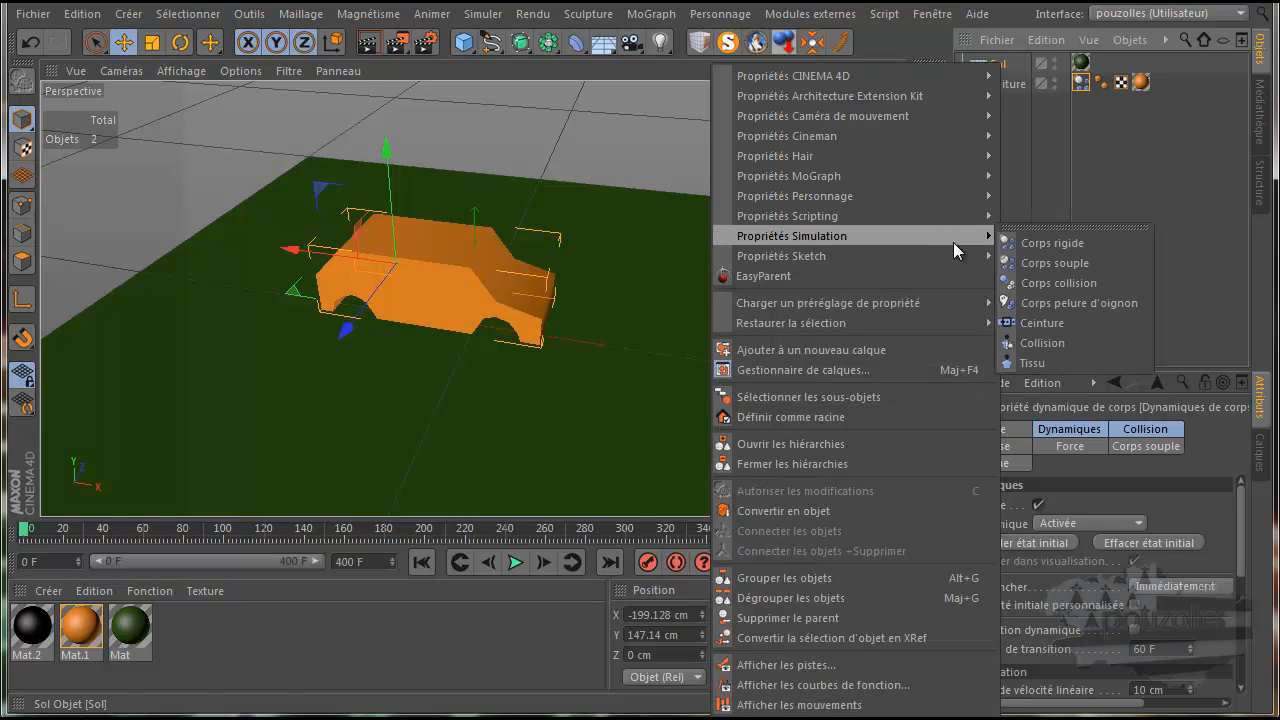
pyautogui.click(1059, 284)
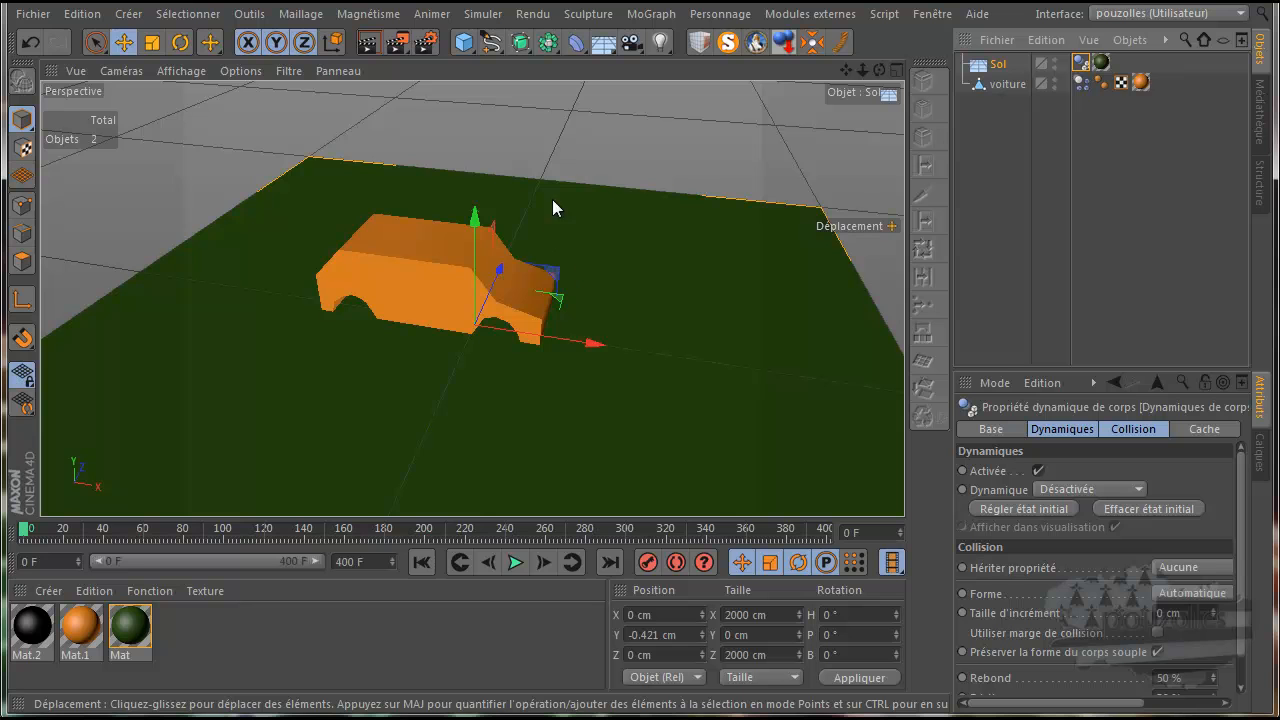
# Add a cylinder primitive for the wheel and set its orientation to -Z
pyautogui.click(463, 42)
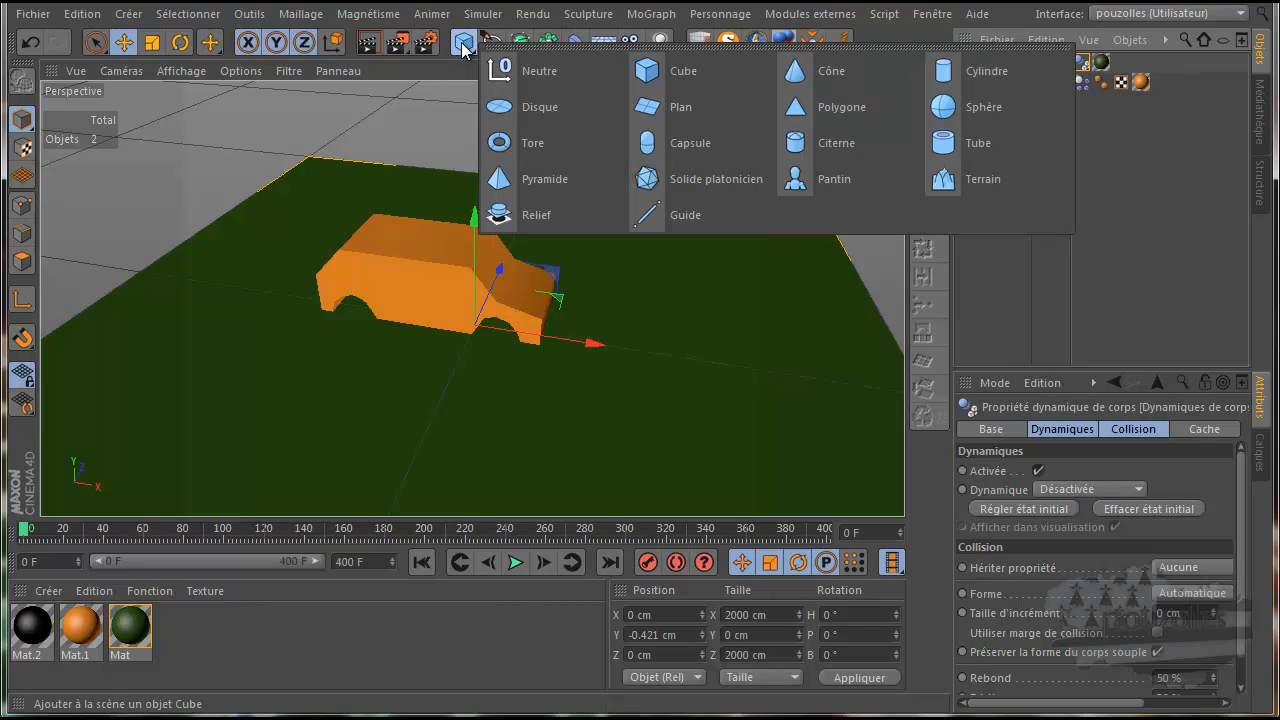
pyautogui.click(972, 73)
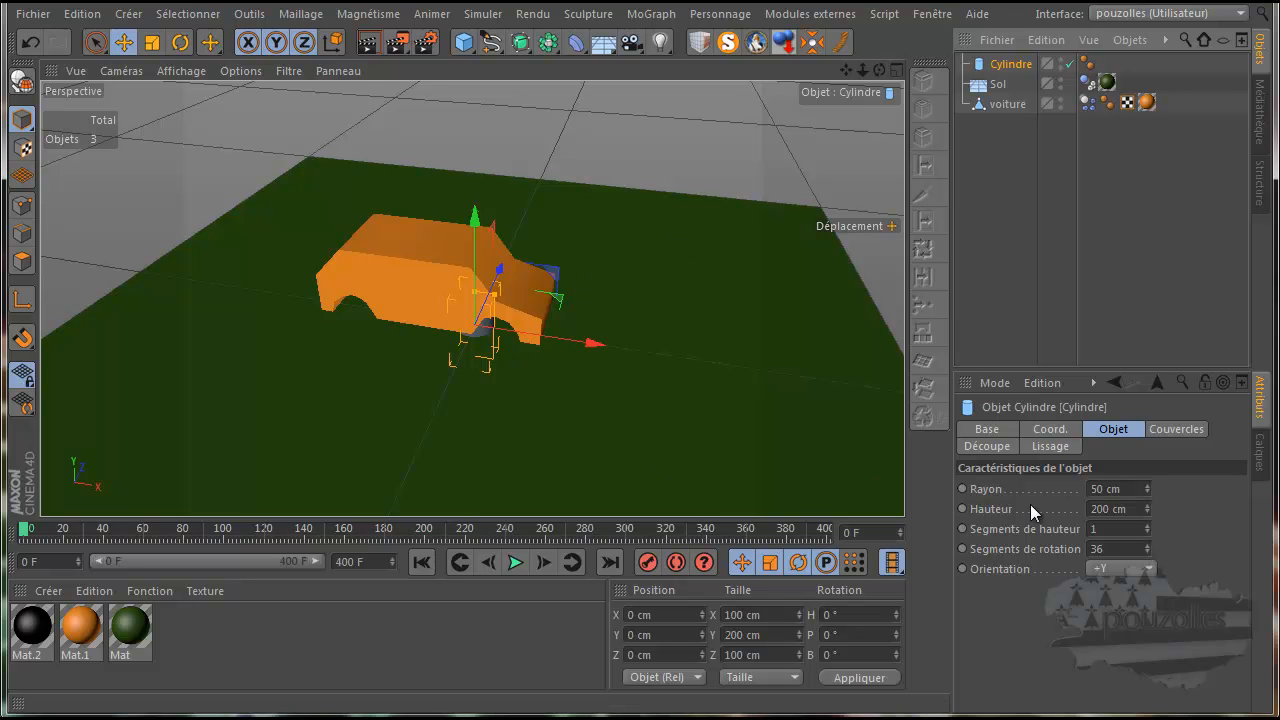
pyautogui.click(1100, 569)
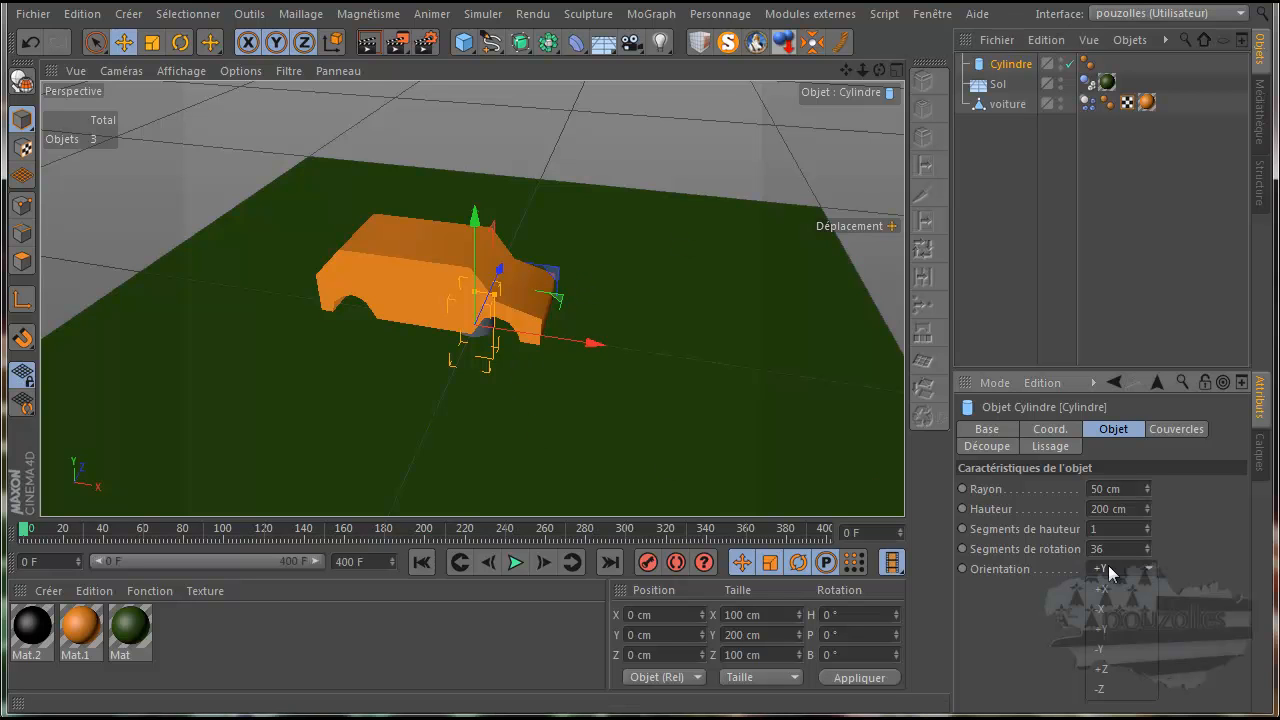
pyautogui.click(1100, 689)
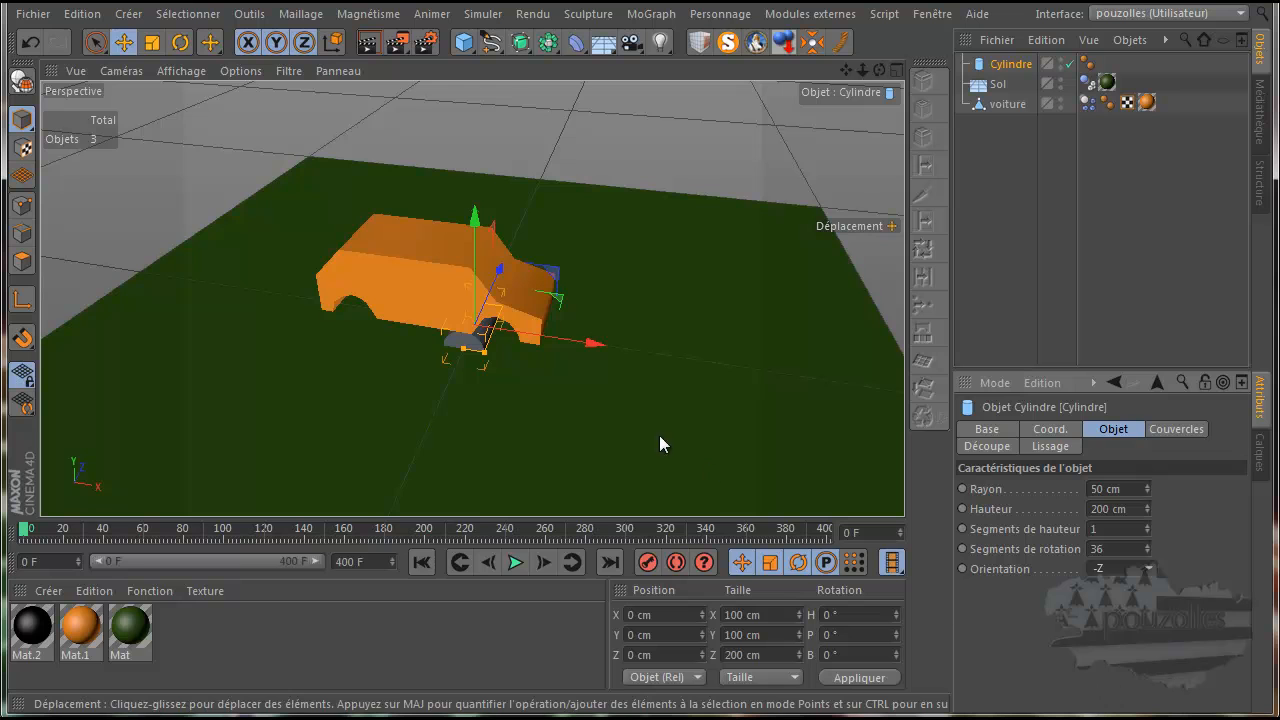
# Move the cylinder in the Front view into the car's front wheel arch, at about X 74.5 cm and Y 50 cm
pyautogui.middleClick(579, 410)
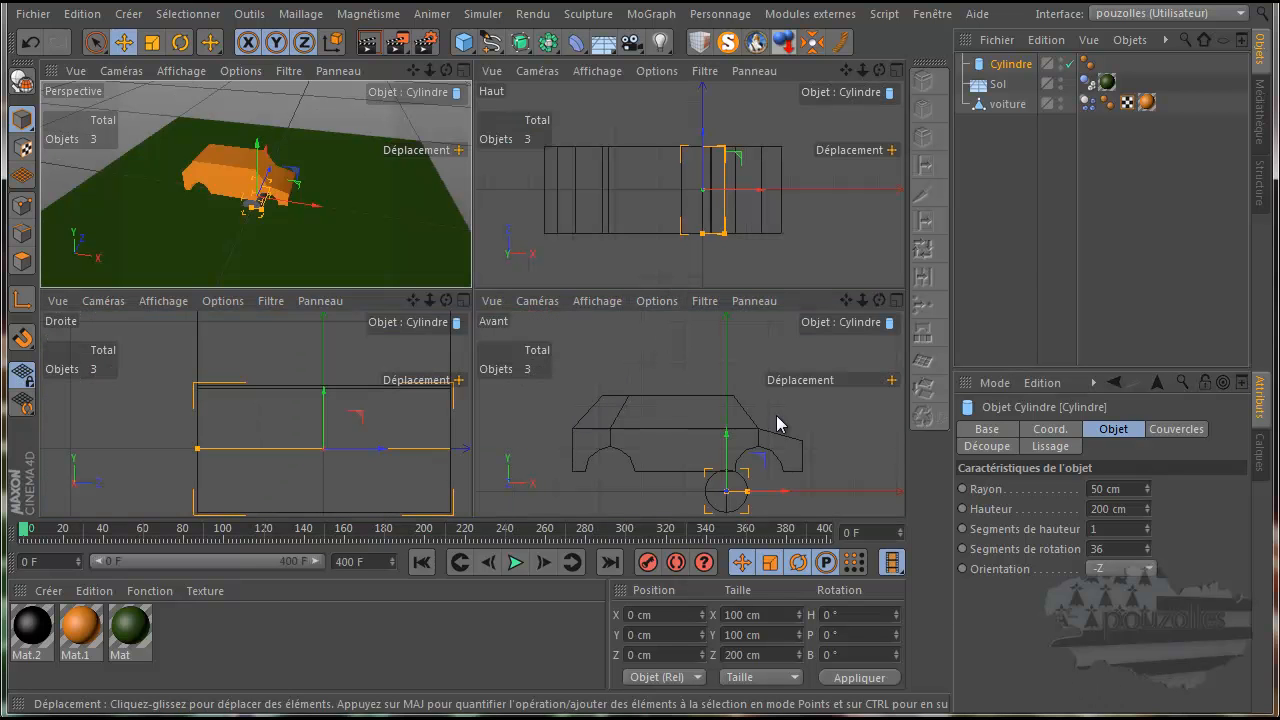
pyautogui.middleClick(787, 447)
pyautogui.moveTo(626, 397); pyautogui.dragTo(690, 353)
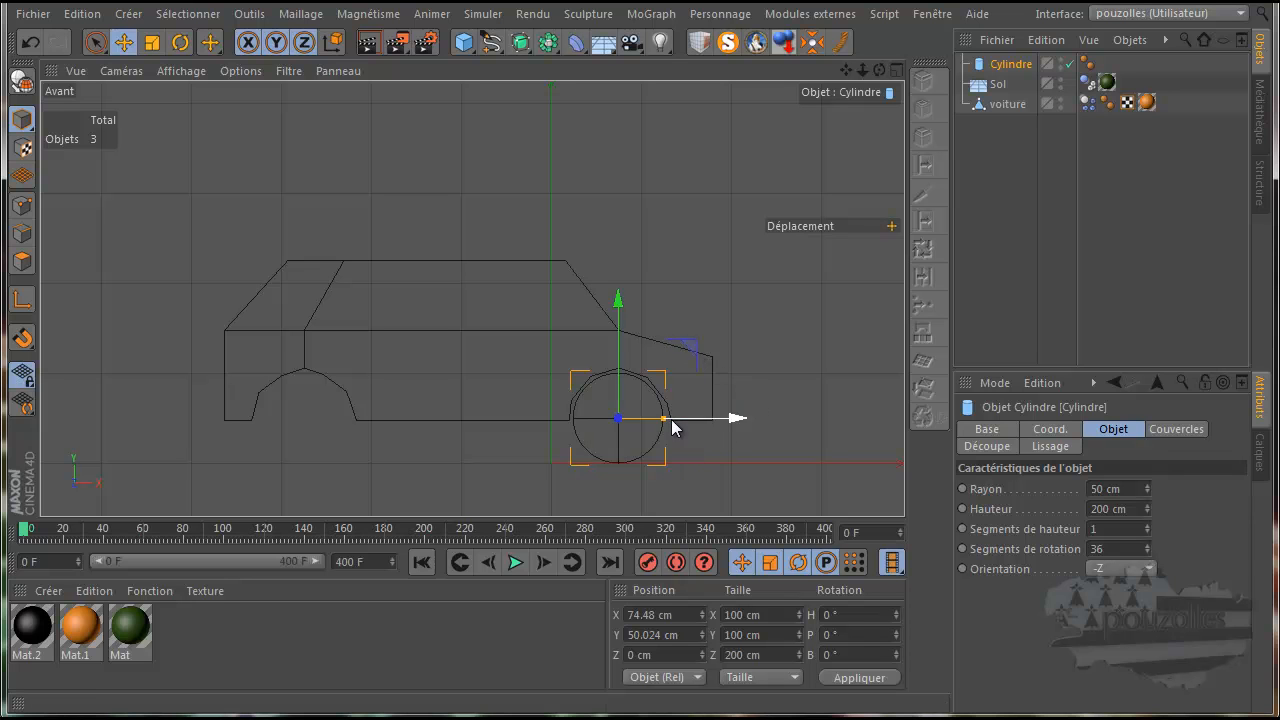
# Reduce the cylinder's height in the Top view to wheel thickness, about 37.6 cm
pyautogui.middleClick(638, 252)
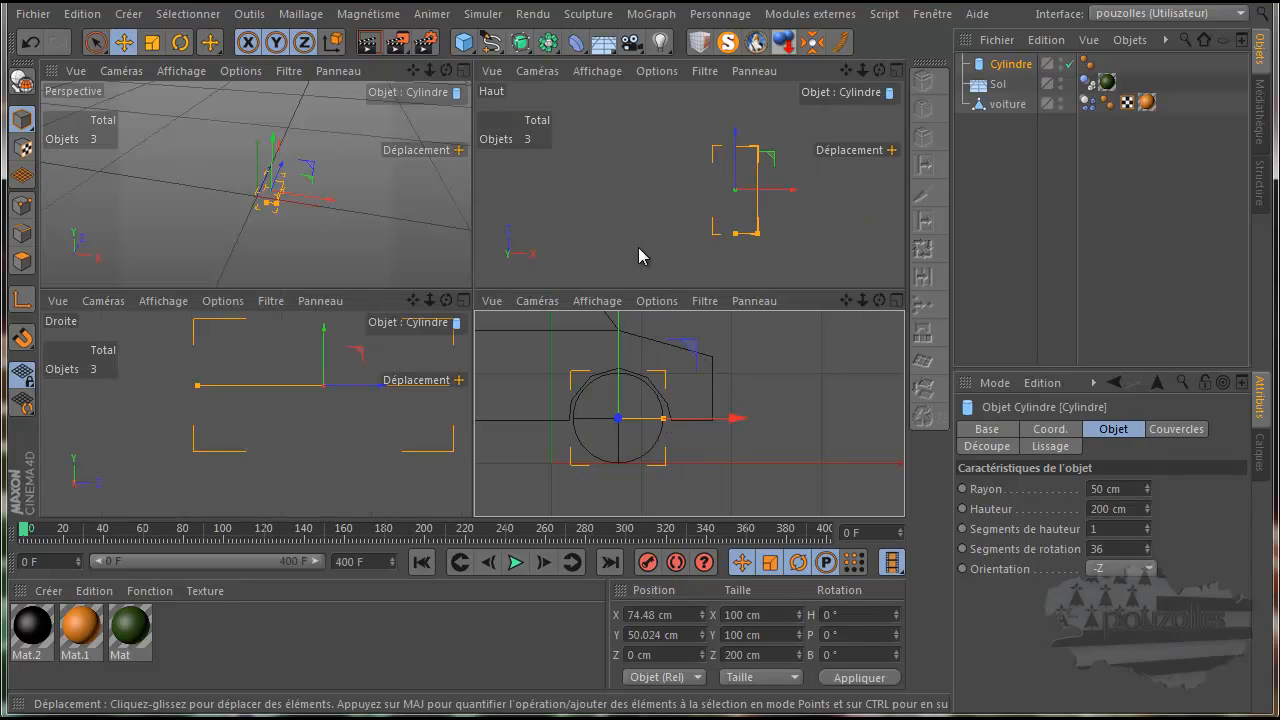
pyautogui.middleClick(631, 255)
pyautogui.moveTo(570, 402); pyautogui.dragTo(570, 330)
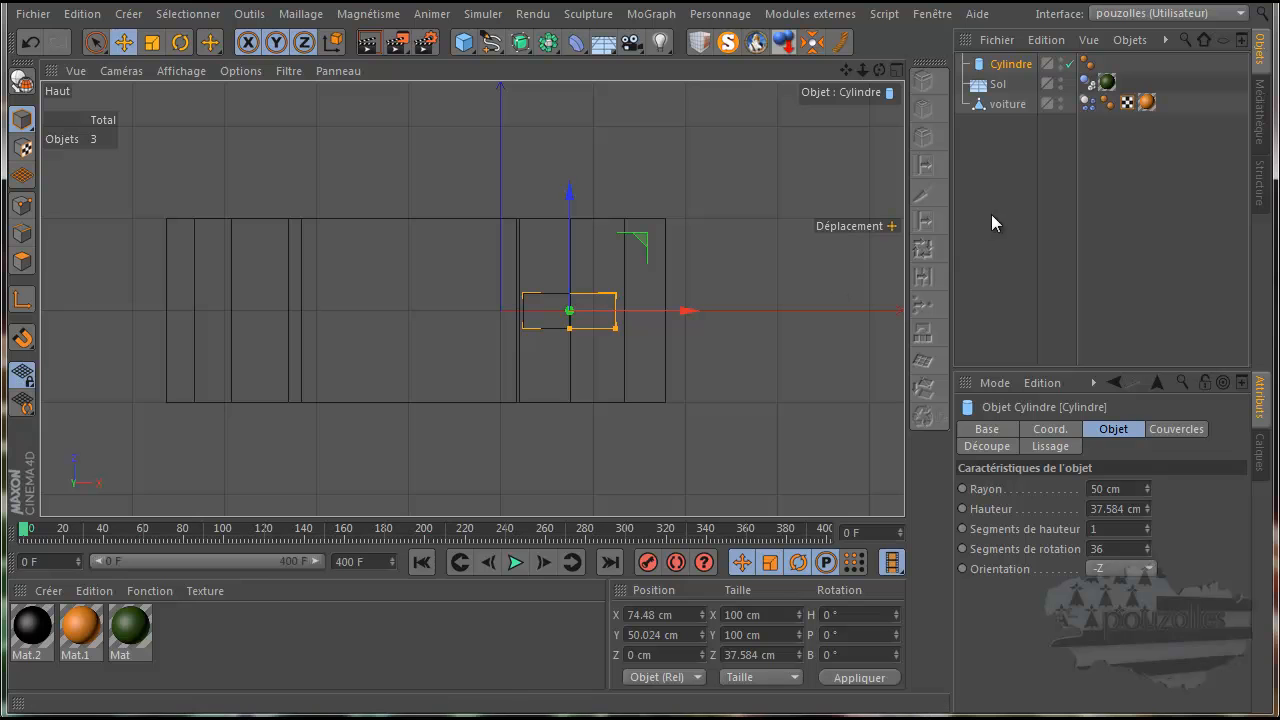
# Convert the cylinder to an editable polygon object and optimize its points to merge duplicates
pyautogui.middleClick(293, 275)
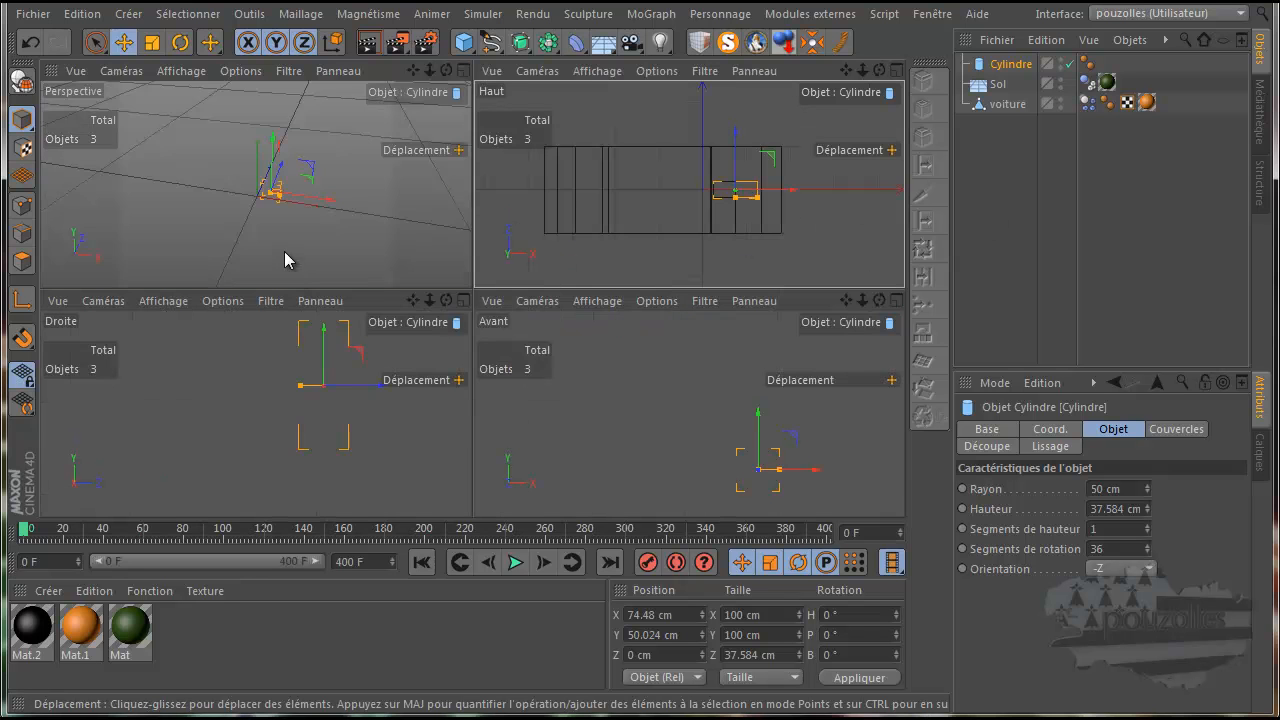
pyautogui.middleClick(289, 239)
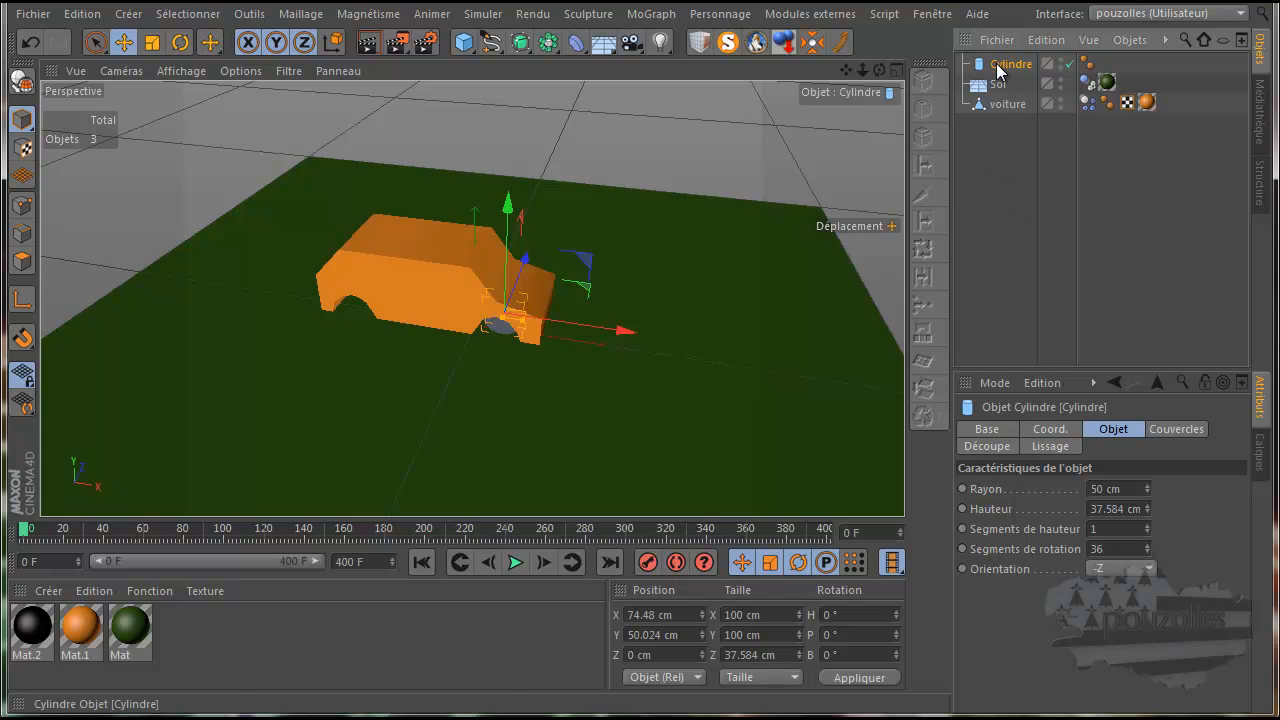
pyautogui.click(20, 84)
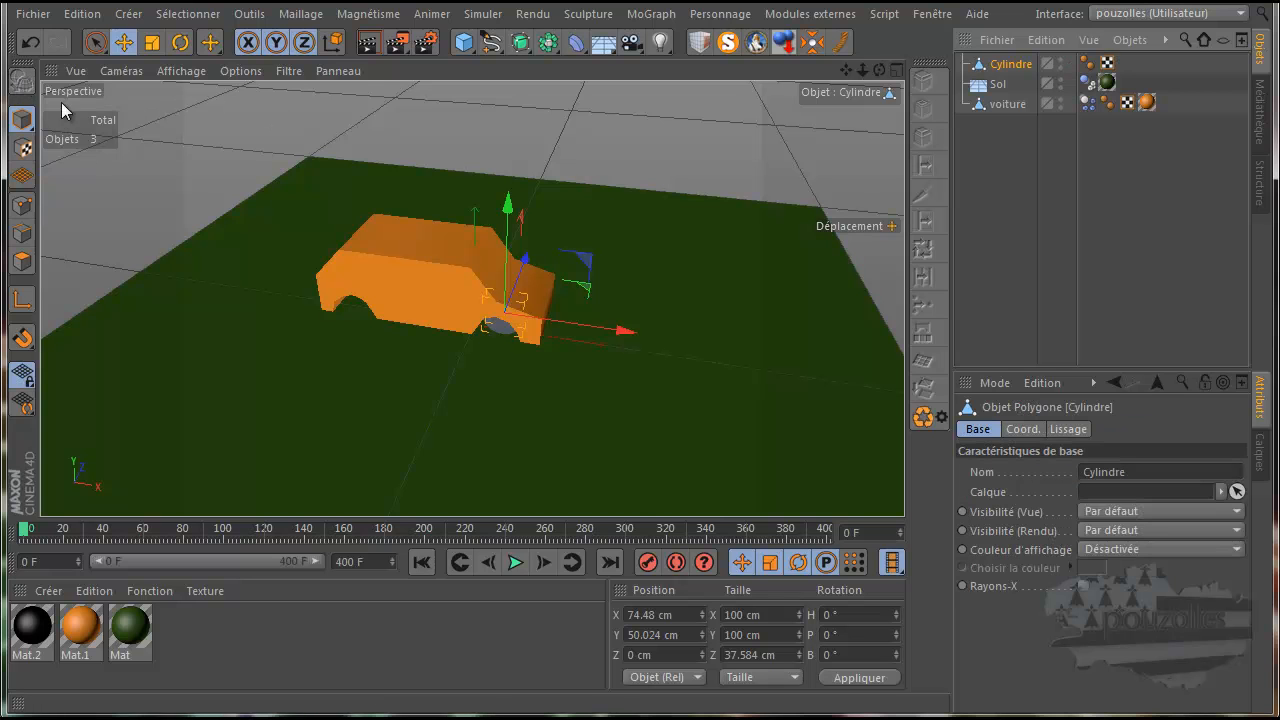
pyautogui.click(22, 205)
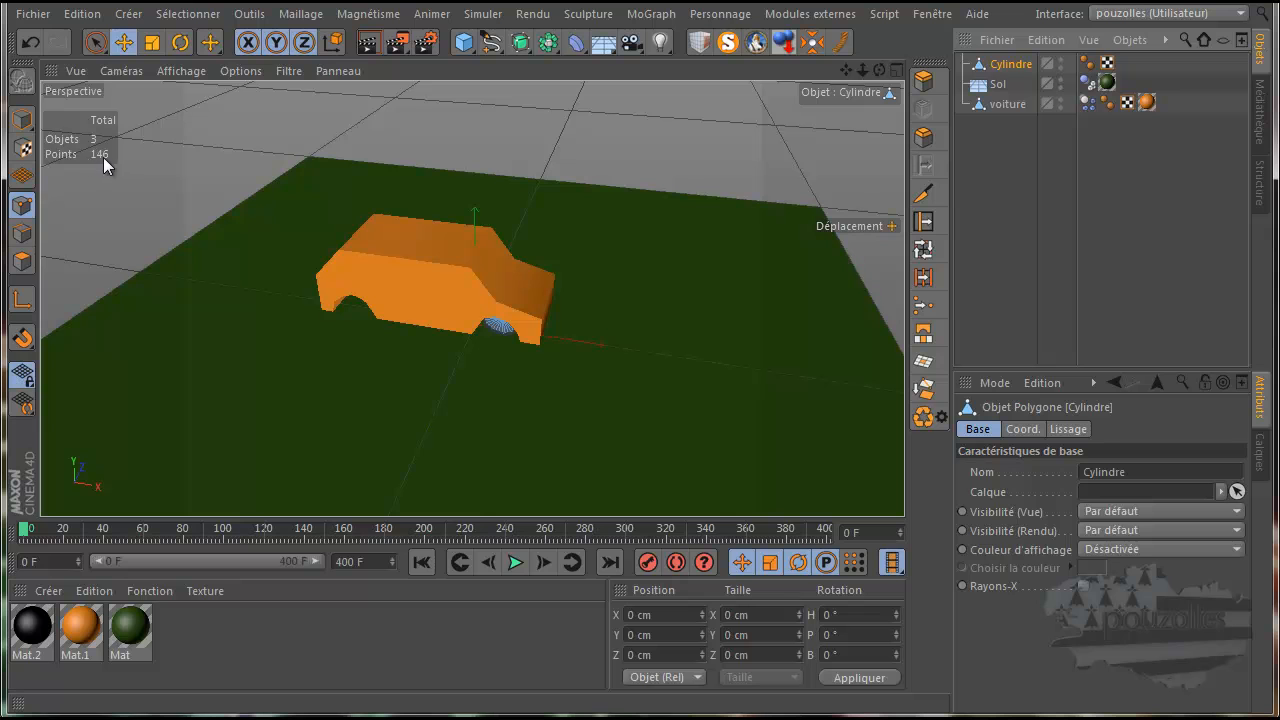
pyautogui.rightClick(158, 146)
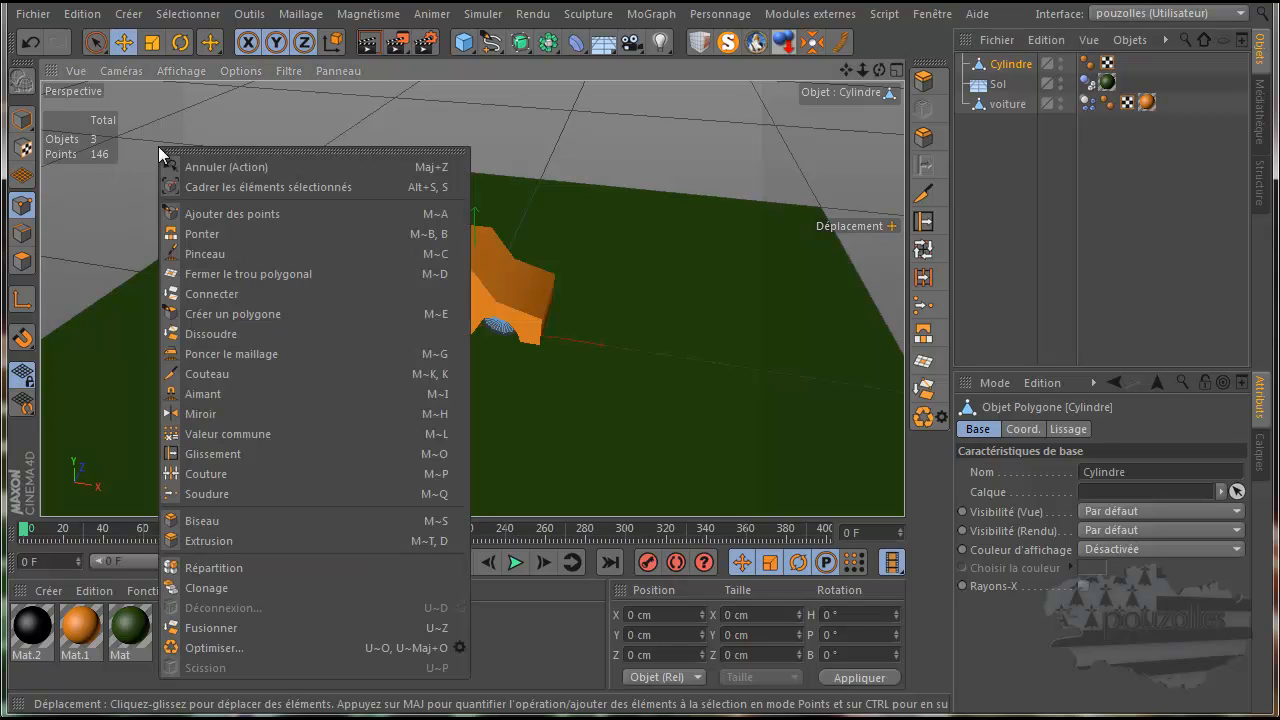
pyautogui.click(201, 648)
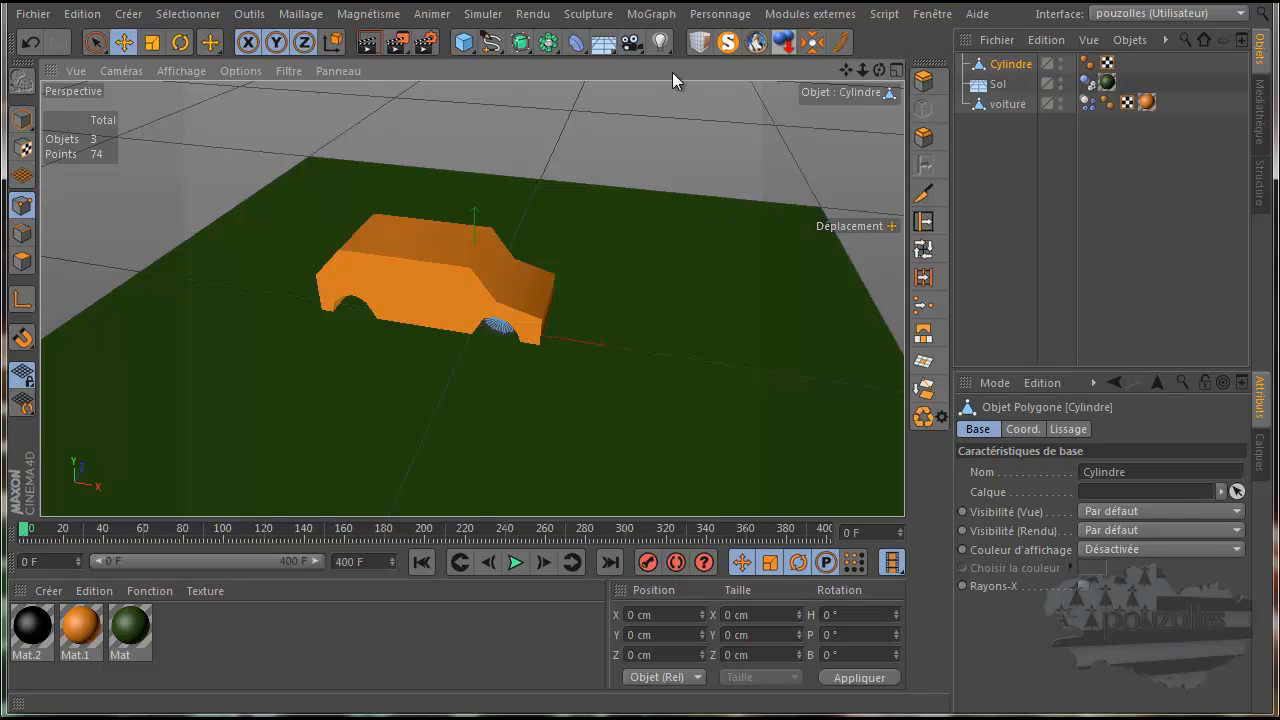
# Create a dynamics connector and set its type to wheel suspension (Suspension de roue)
pyautogui.click(485, 15)
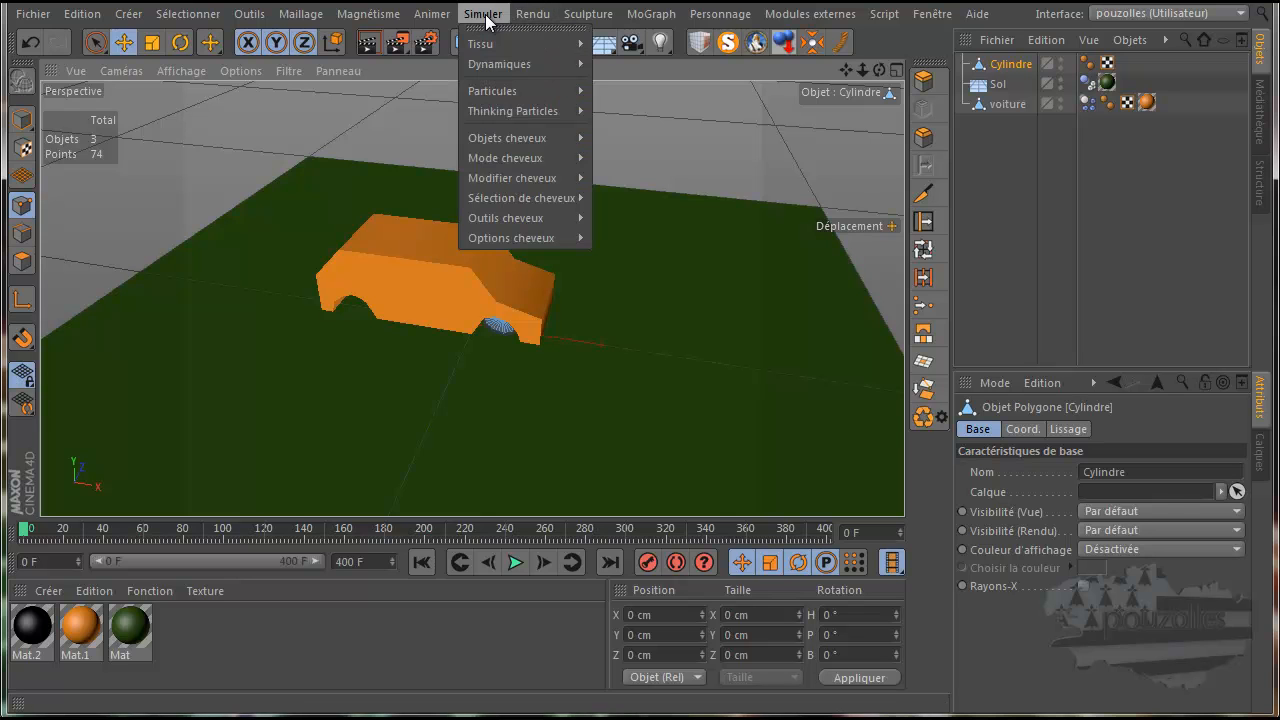
pyautogui.moveTo(497, 62)
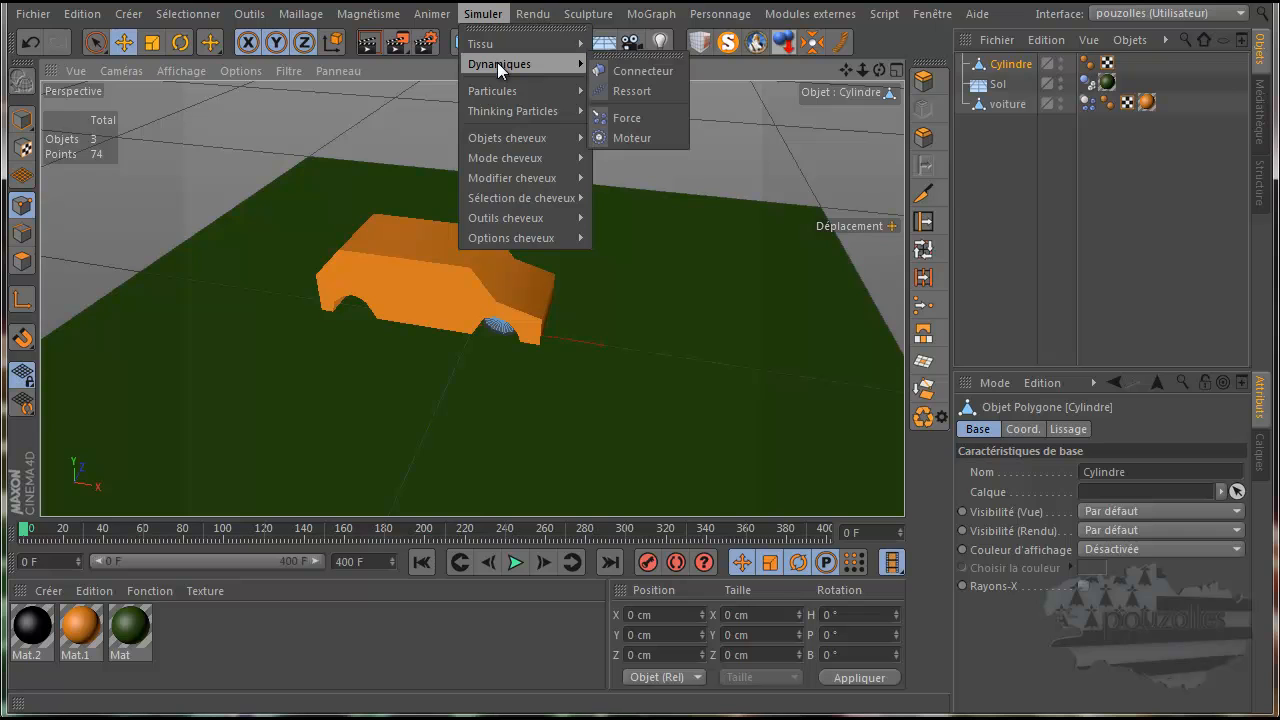
pyautogui.click(658, 72)
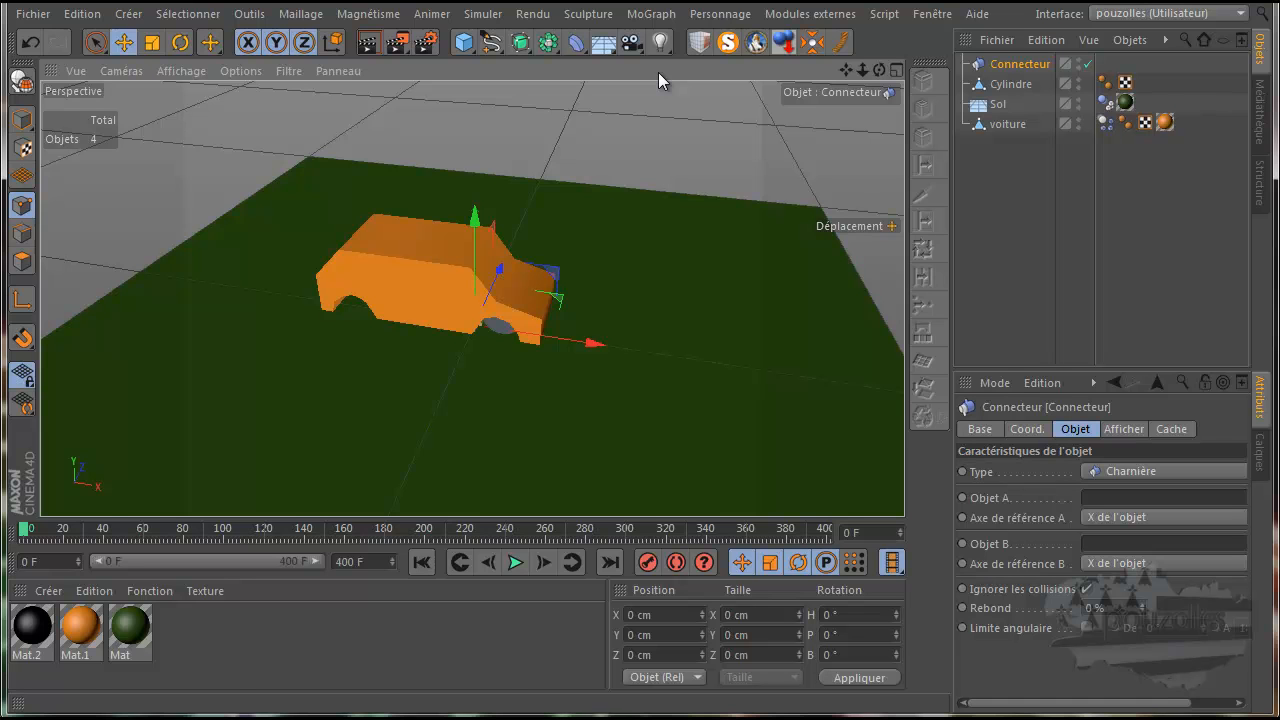
pyautogui.click(1013, 64)
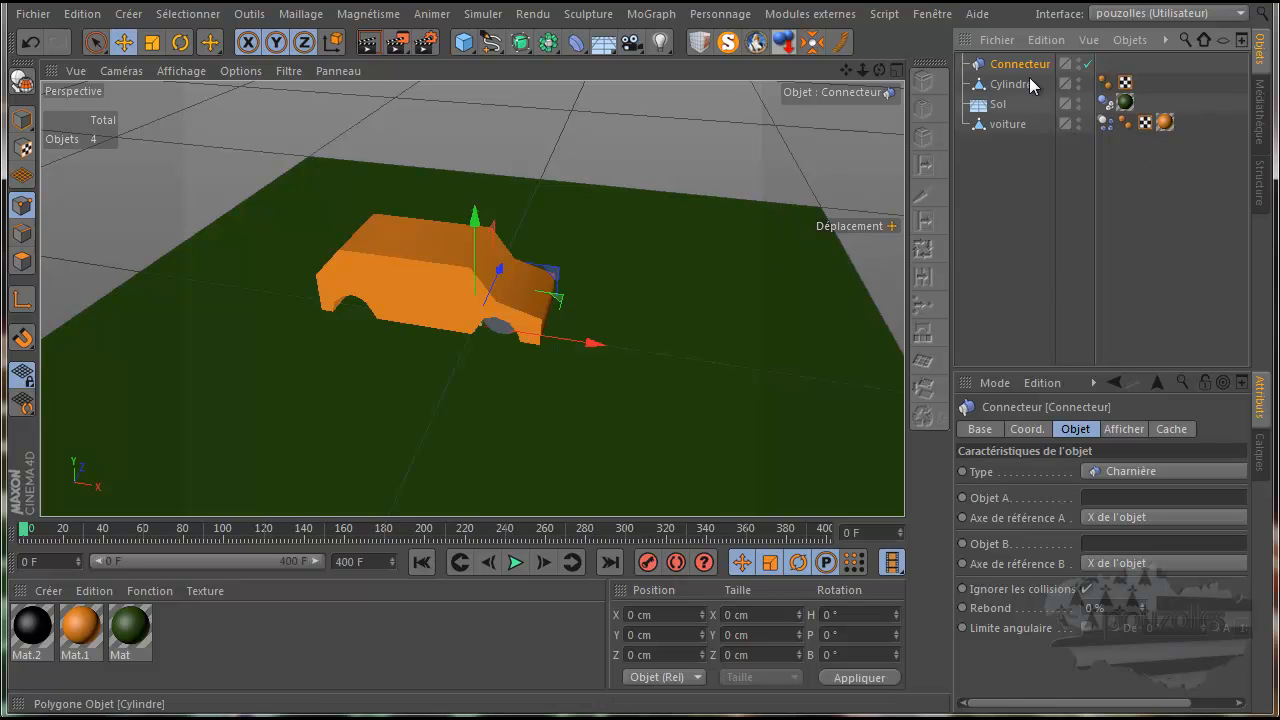
pyautogui.click(1076, 432)
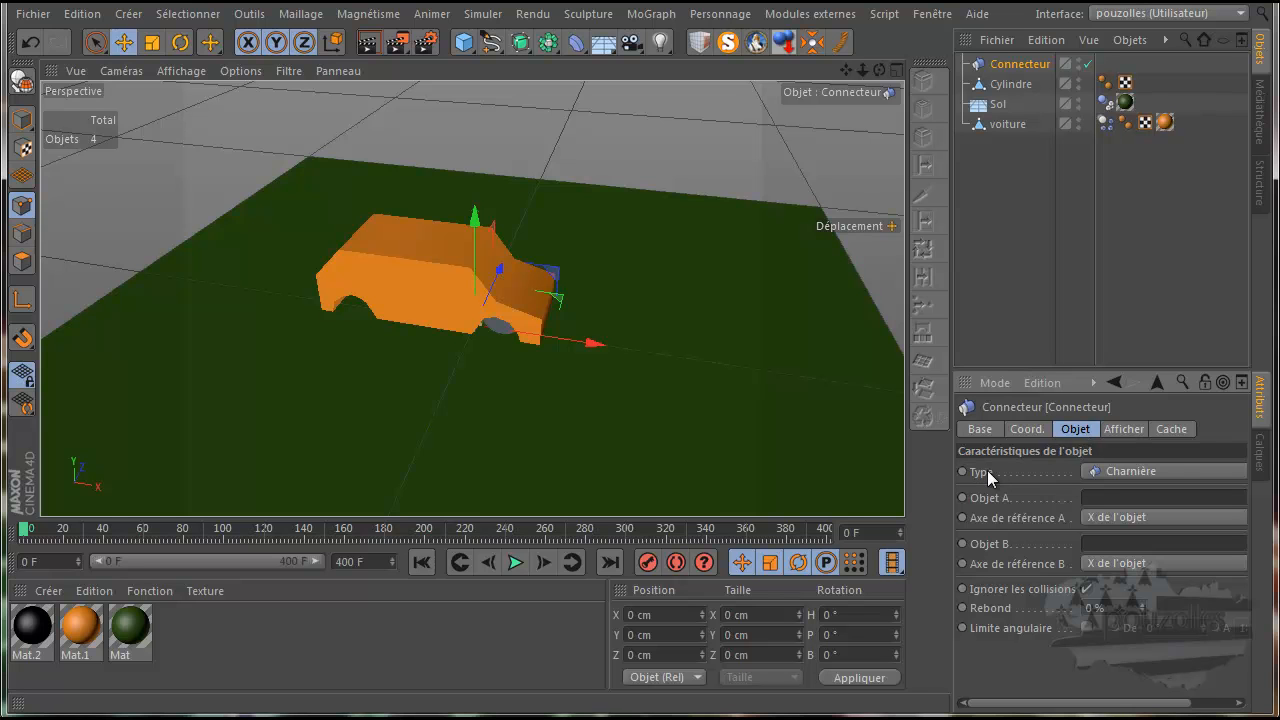
pyautogui.click(1168, 471)
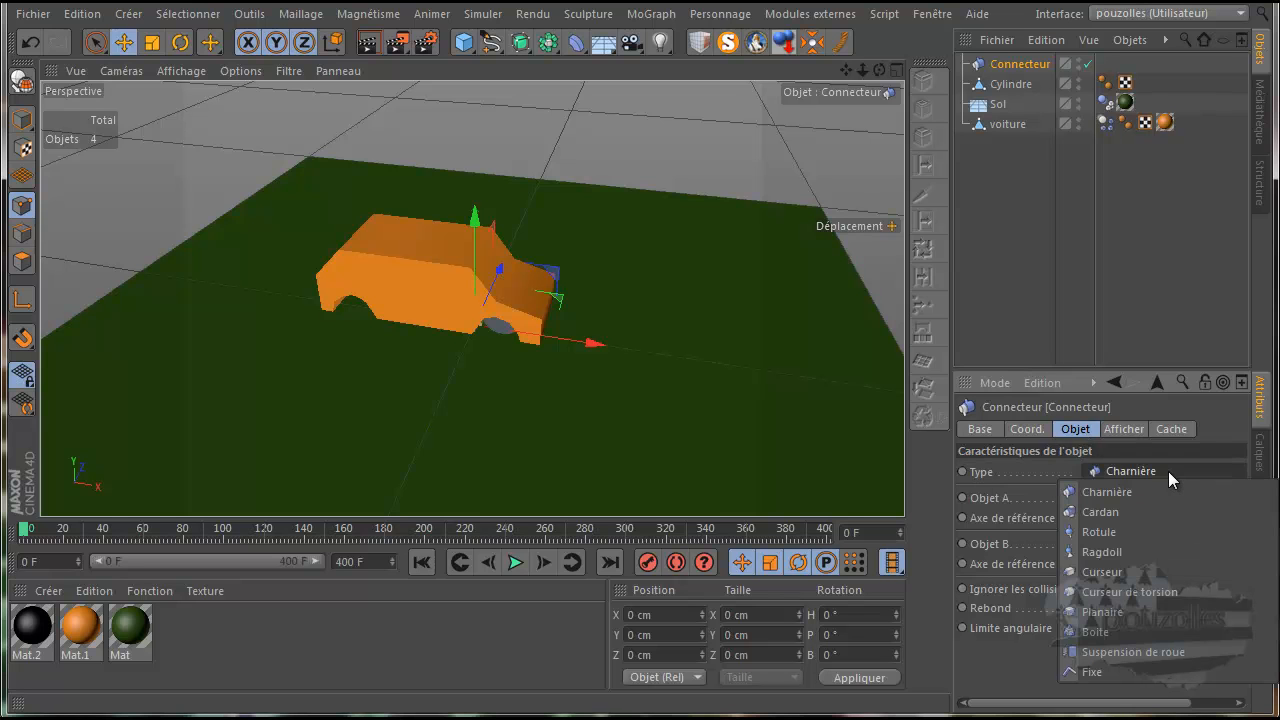
pyautogui.click(1136, 656)
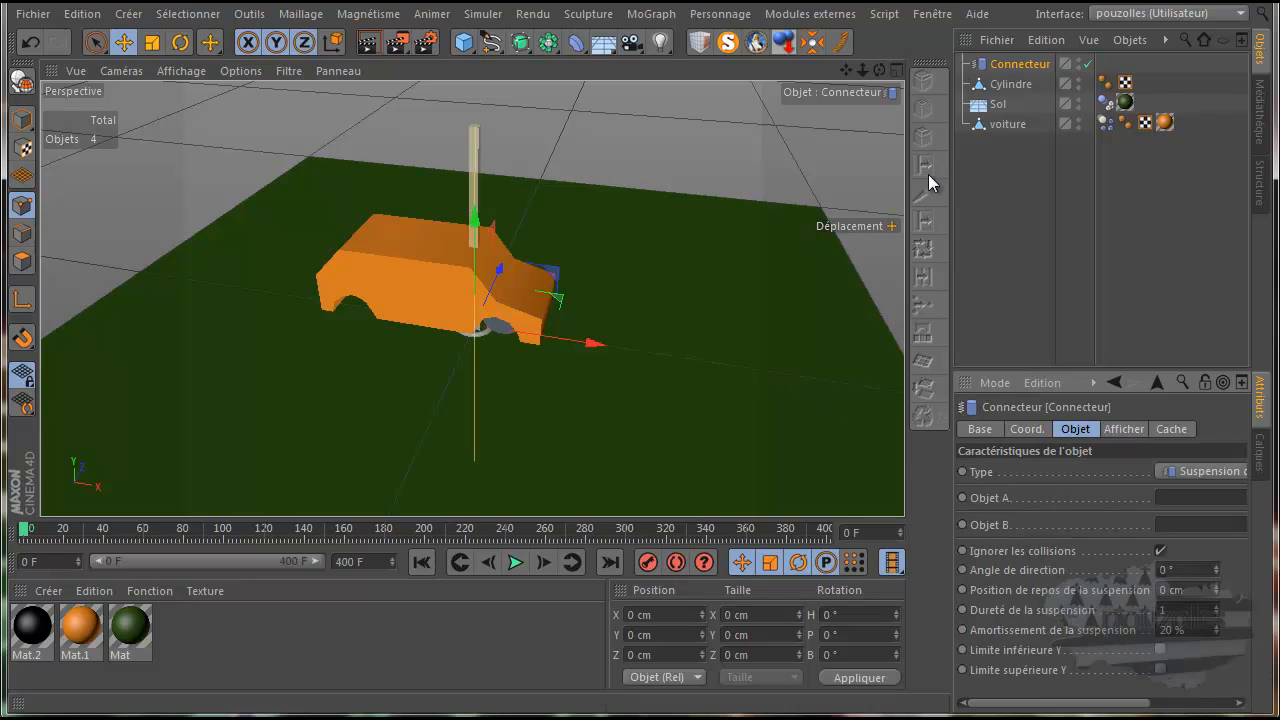
# Reset the position, scale and rotation (Réinitialiser PER) of the connector and cylinder together, and return to Model mode
pyautogui.moveTo(880, 70); pyautogui.dragTo(642, 390)
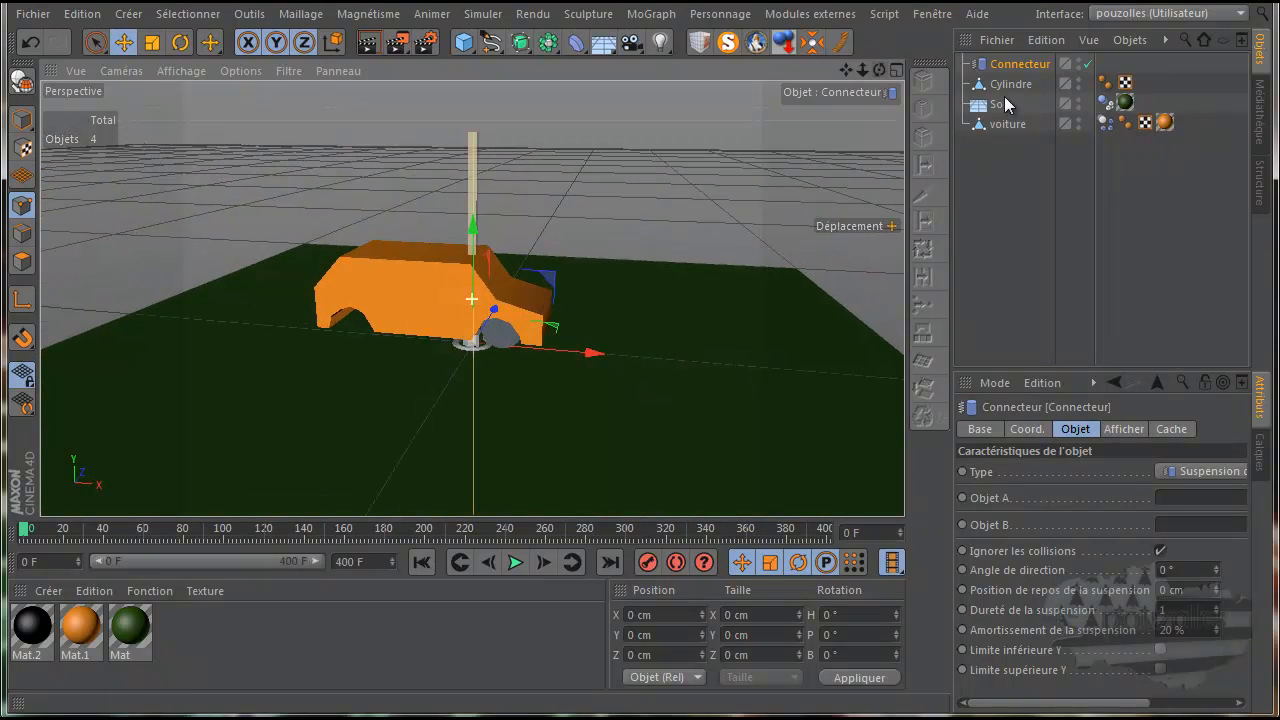
pyautogui.moveTo(1160, 57); pyautogui.dragTo(994, 86)
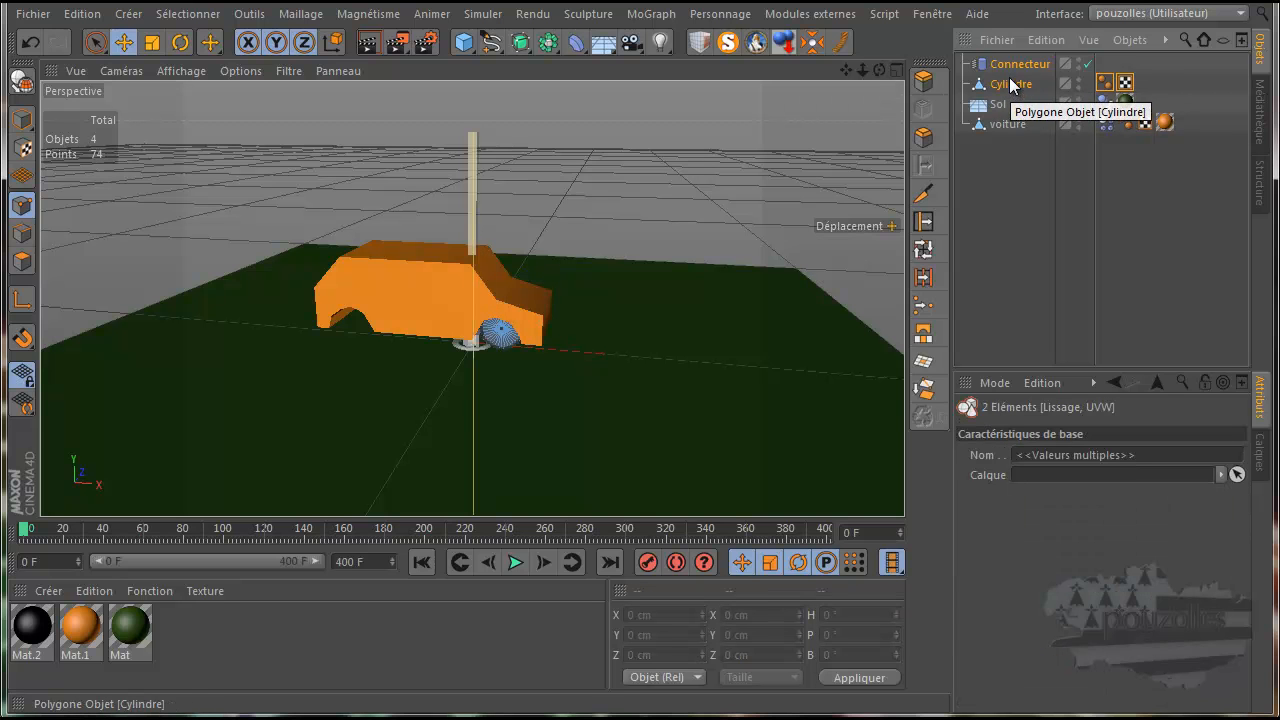
pyautogui.click(707, 15)
pyautogui.moveTo(737, 60)
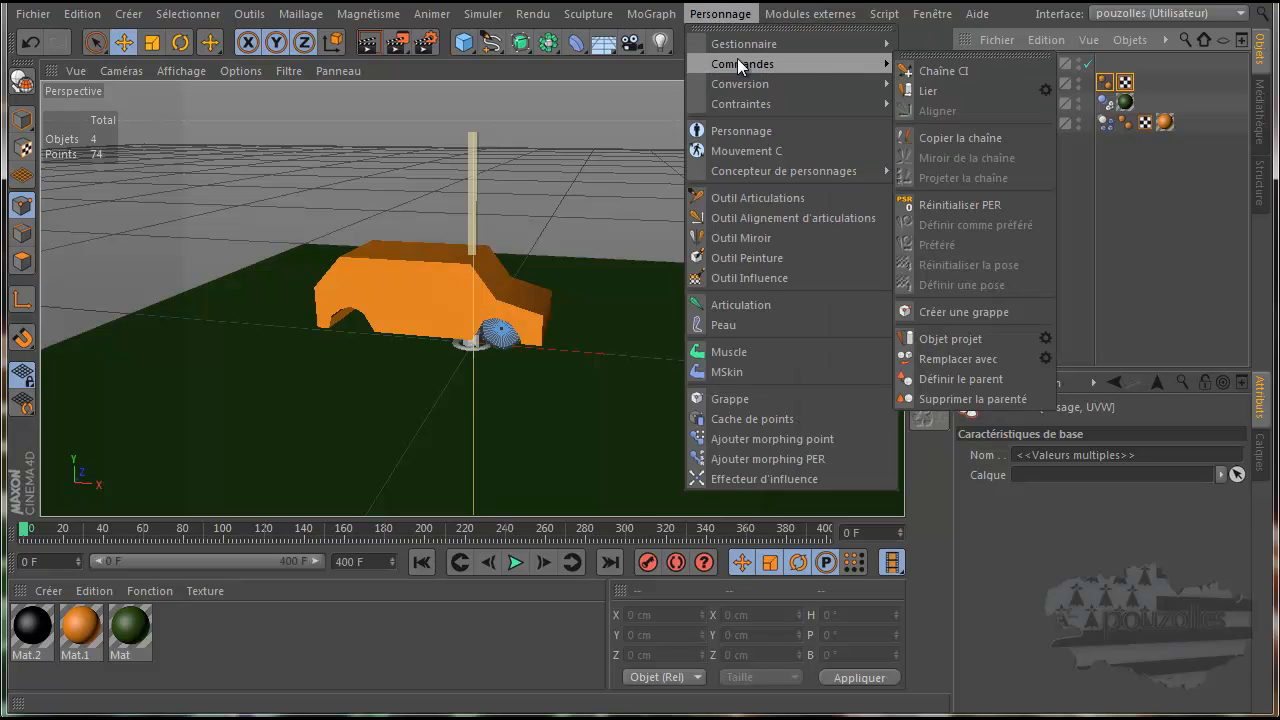
pyautogui.click(941, 205)
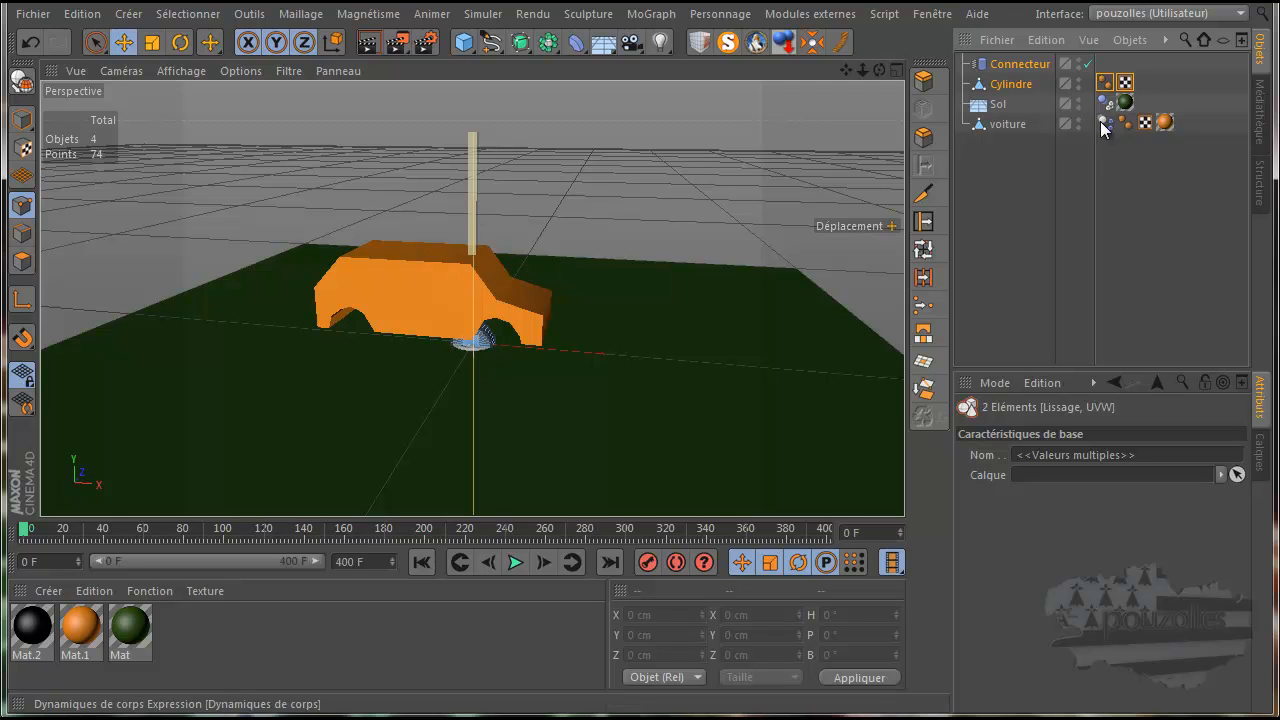
pyautogui.click(23, 119)
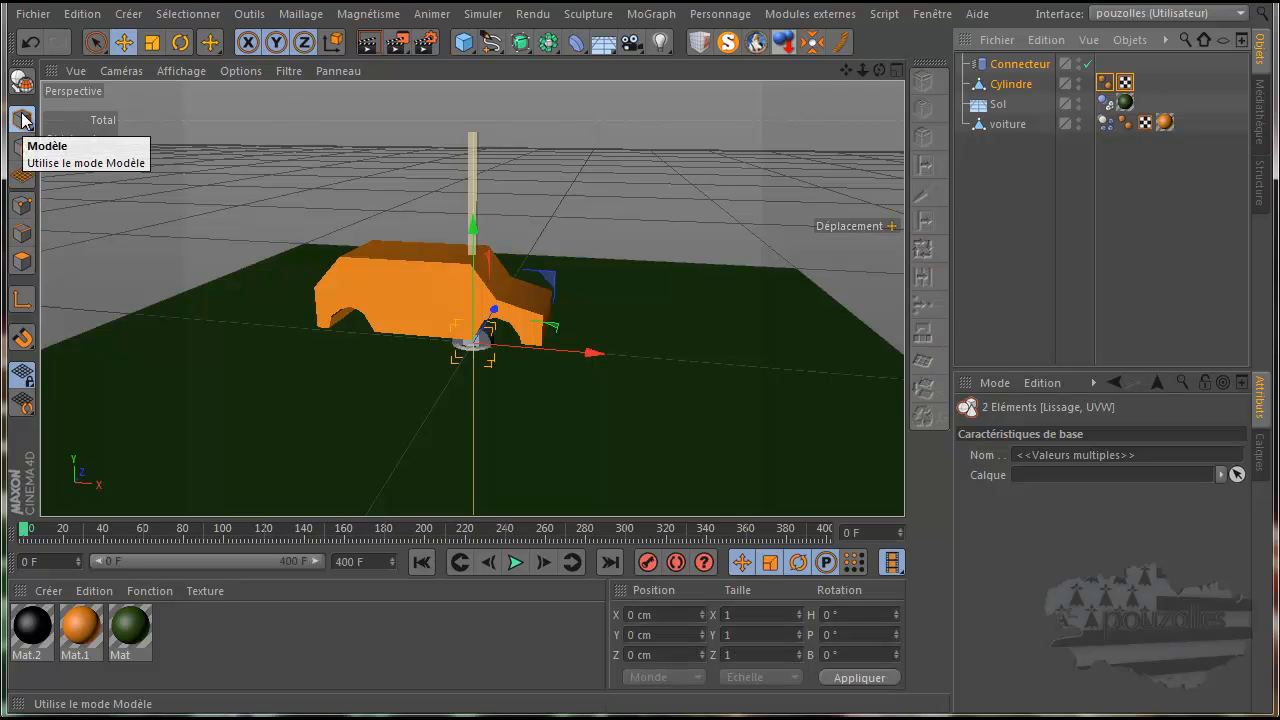
# Move the connector and cylinder together into the car's front wheel arch in the Front view, to about X 73.4 cm, Y 50.6 cm
pyautogui.middleClick(464, 384)
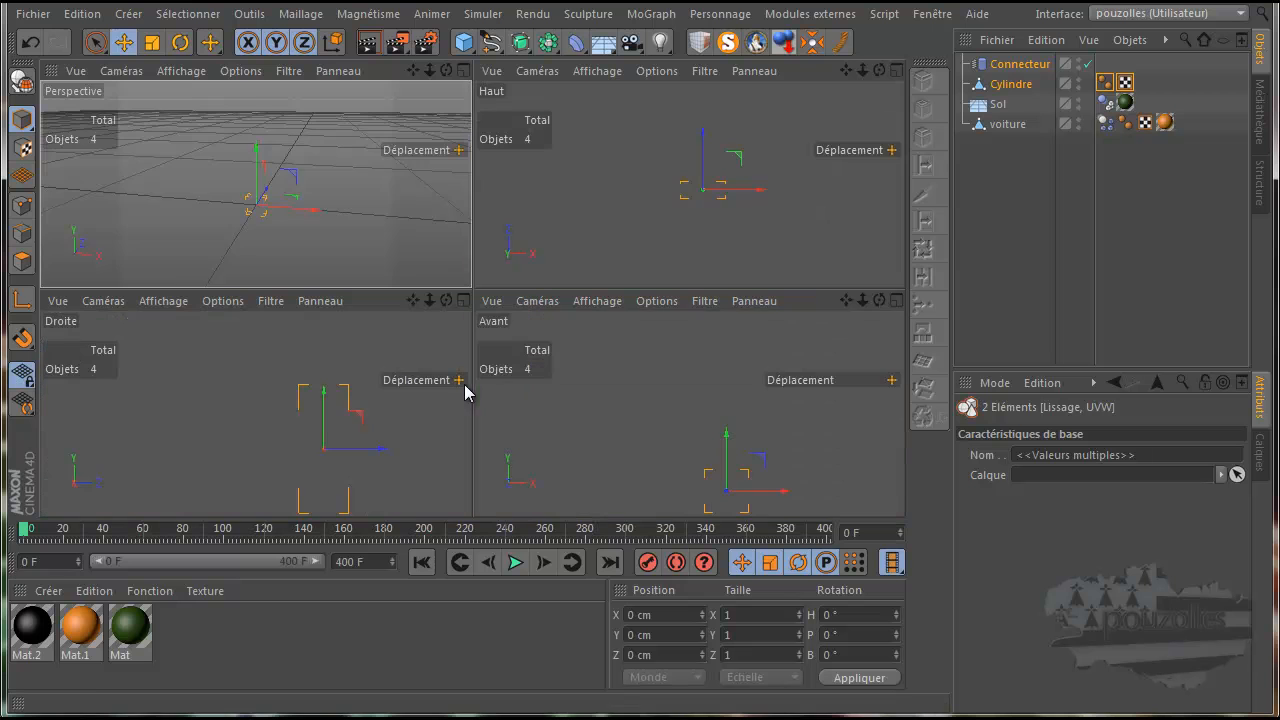
pyautogui.middleClick(597, 424)
pyautogui.moveTo(625, 400); pyautogui.dragTo(691, 354)
pyautogui.scroll(3, 652, 452)
pyautogui.scroll(2, 650, 455)
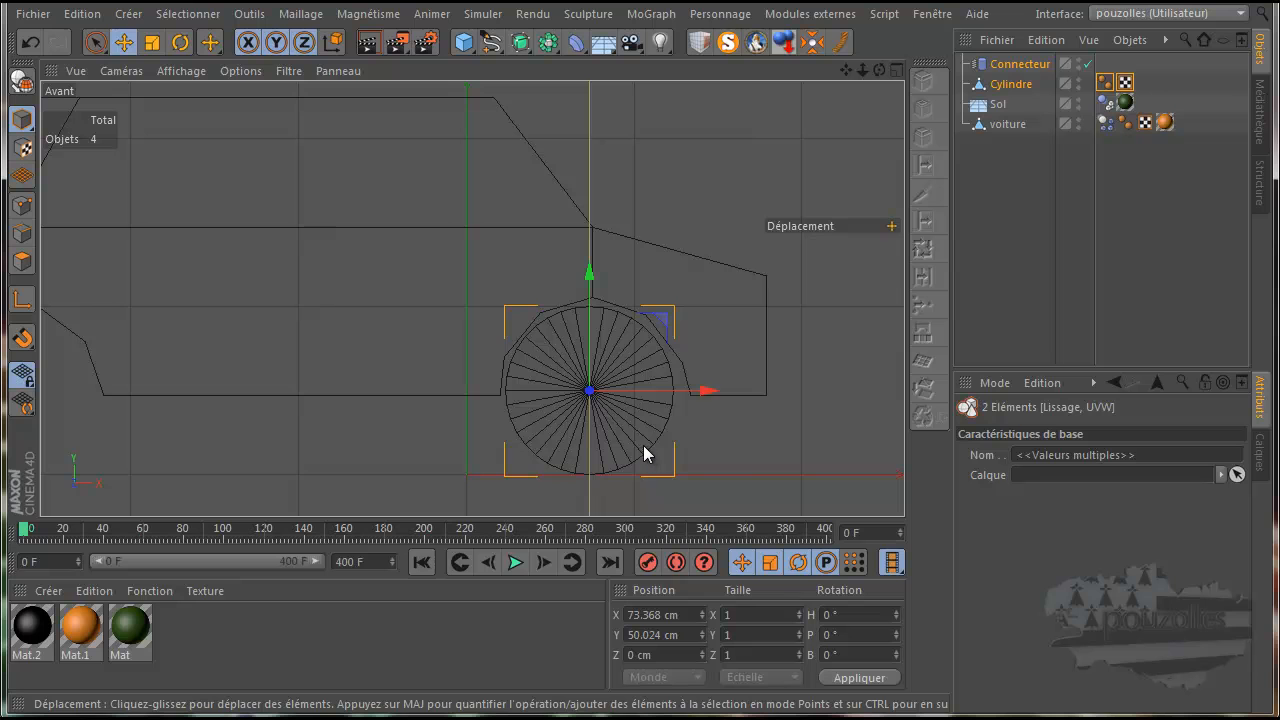
pyautogui.moveTo(590, 278); pyautogui.dragTo(588, 274)
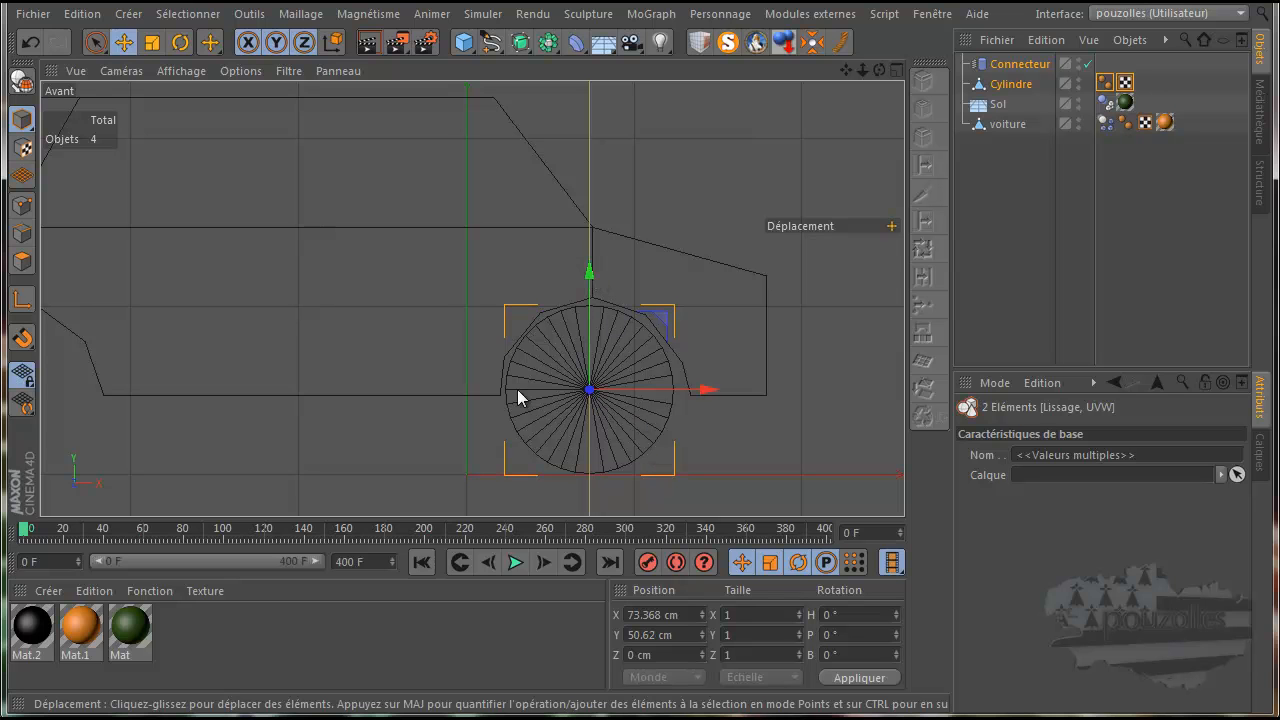
# Shift the wheel and connector to the car's side in the Top view, to about X 74.5 cm, Z -81.4 cm
pyautogui.middleClick(428, 429)
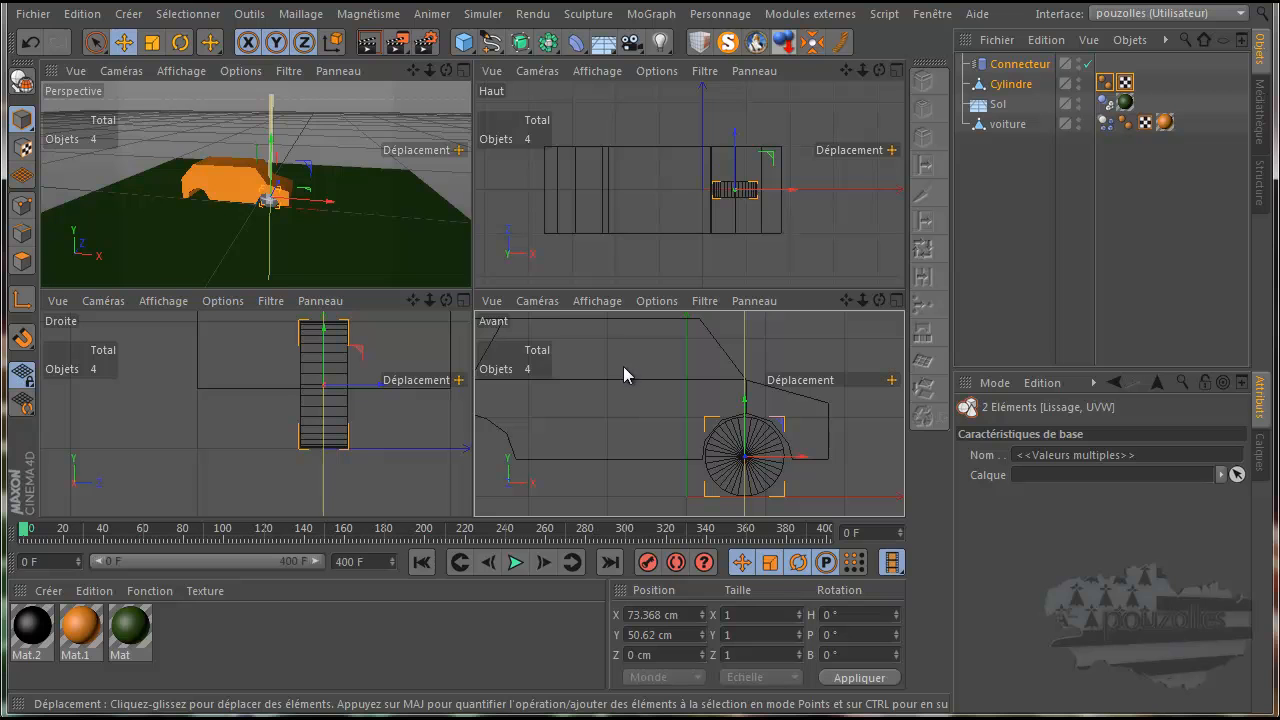
pyautogui.middleClick(655, 240)
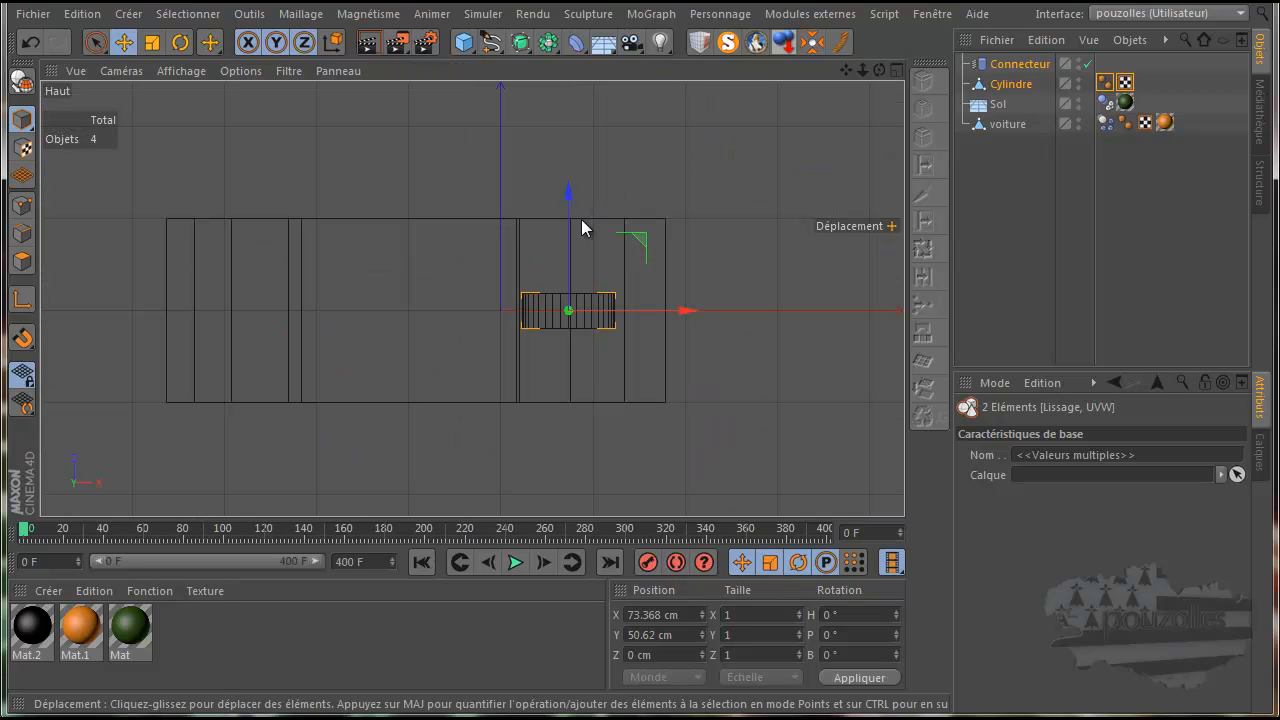
pyautogui.moveTo(567, 197); pyautogui.dragTo(567, 273)
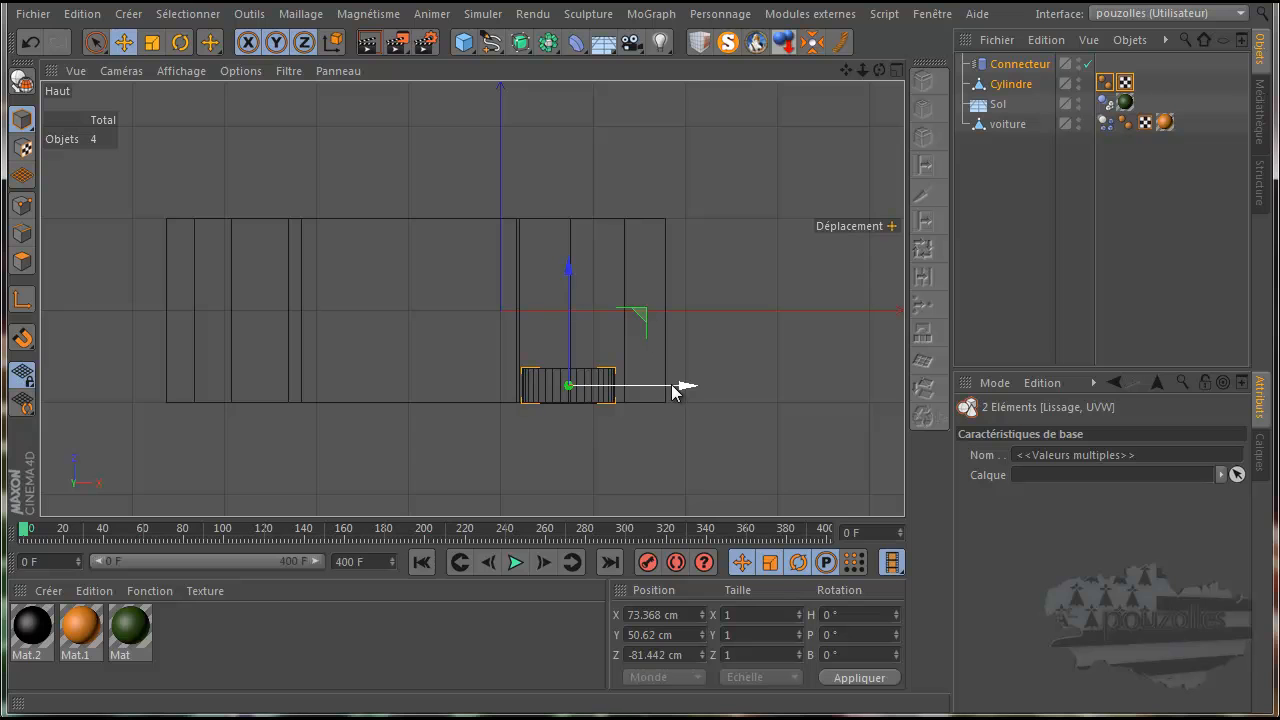
pyautogui.moveTo(680, 388); pyautogui.dragTo(680, 390)
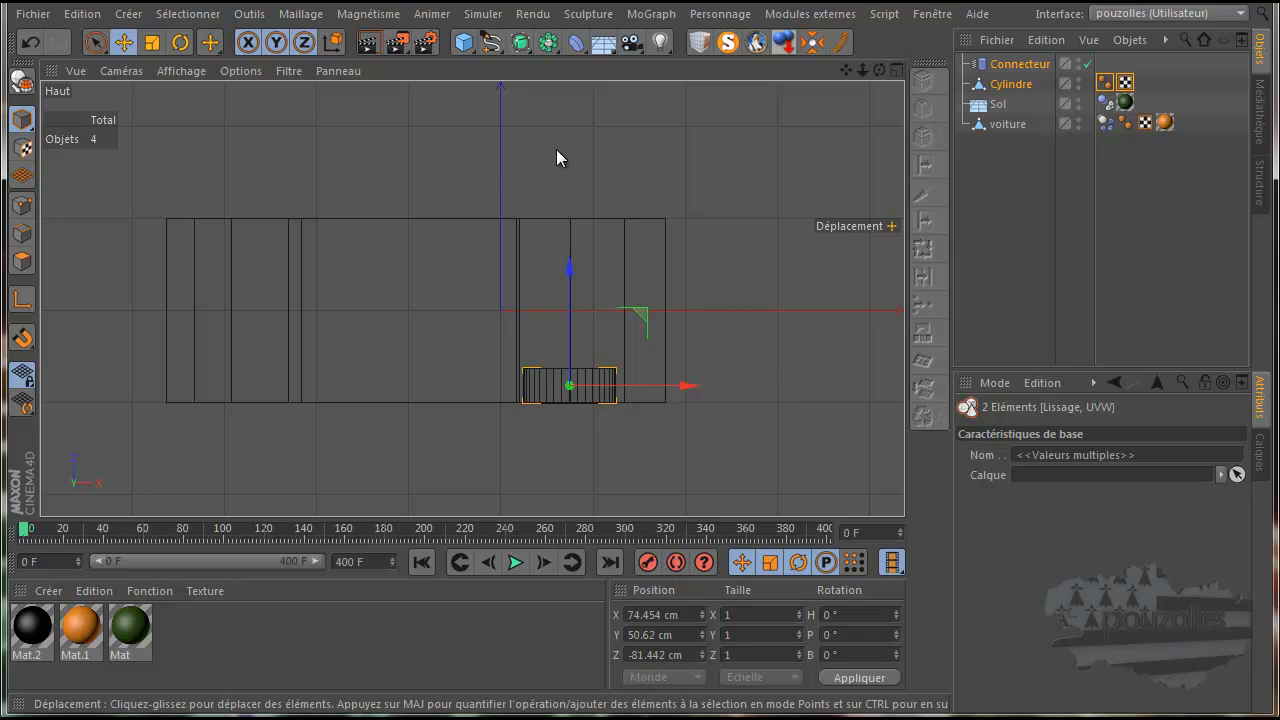
# Group the connector and cylinder together and name the group roue AV.D
pyautogui.middleClick(487, 151)
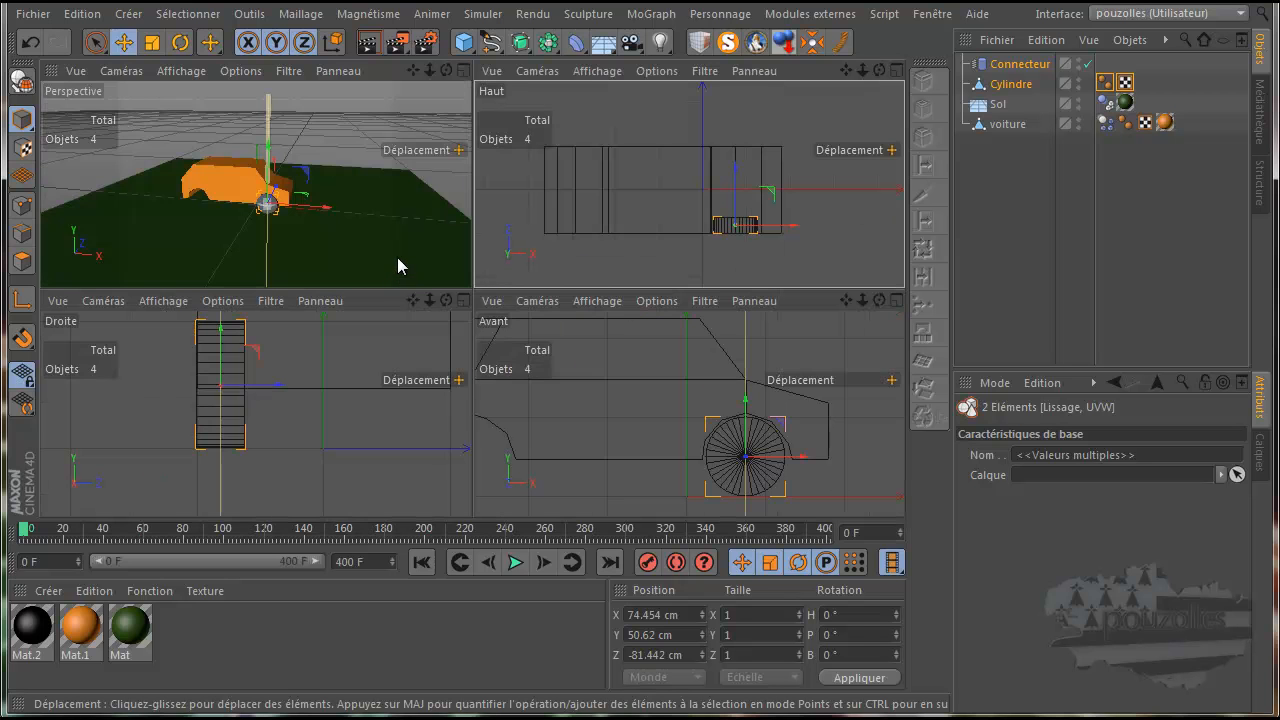
pyautogui.middleClick(397, 257)
pyautogui.moveTo(879, 69); pyautogui.dragTo(641, 392)
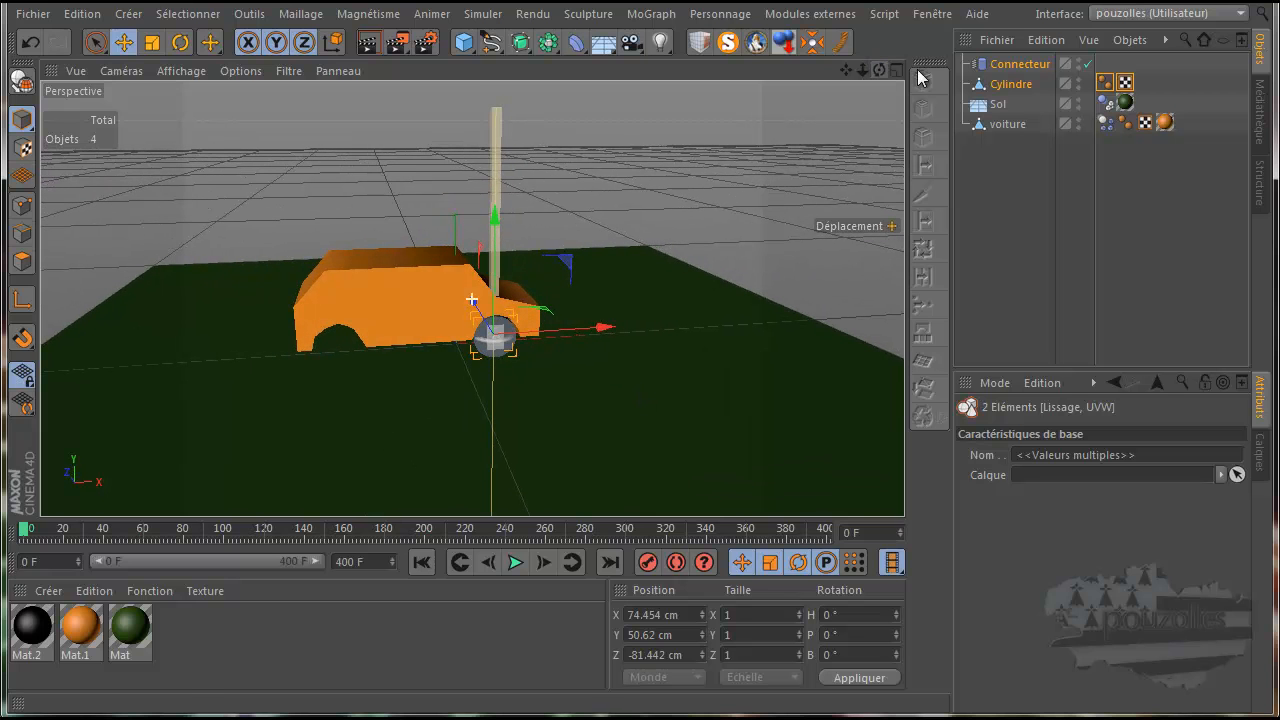
pyautogui.rightClick(1011, 89)
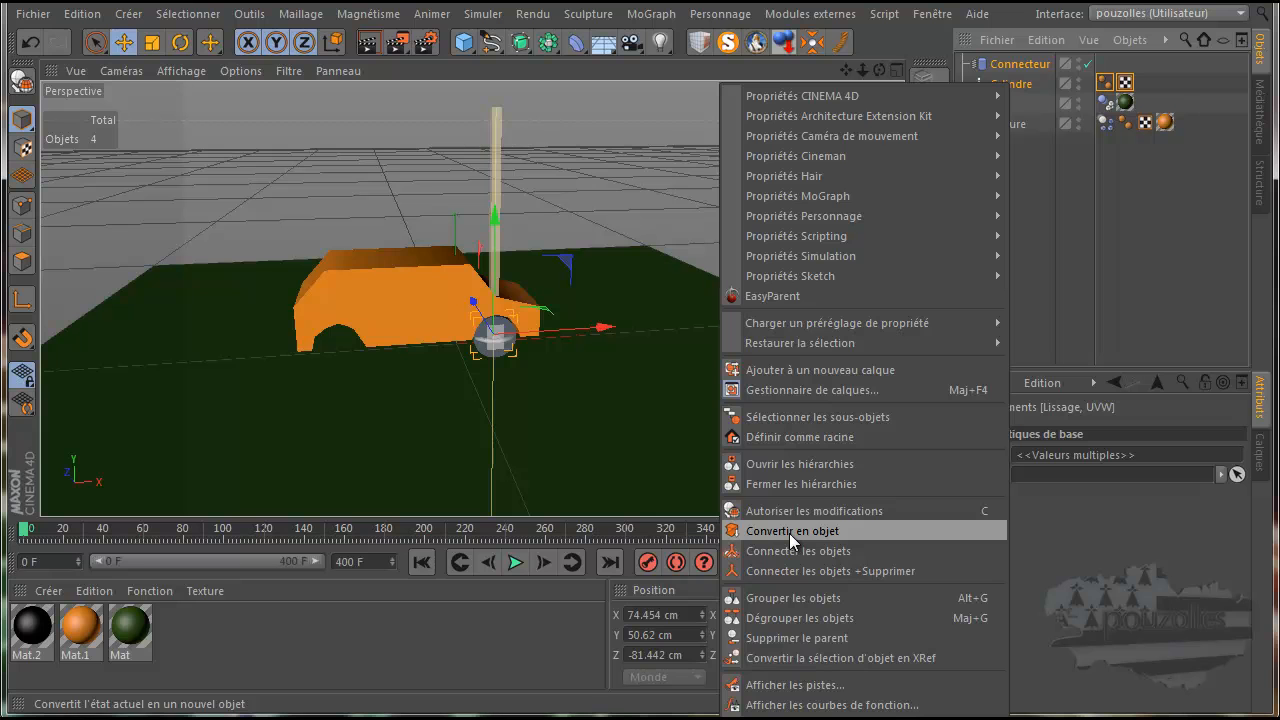
pyautogui.click(786, 597)
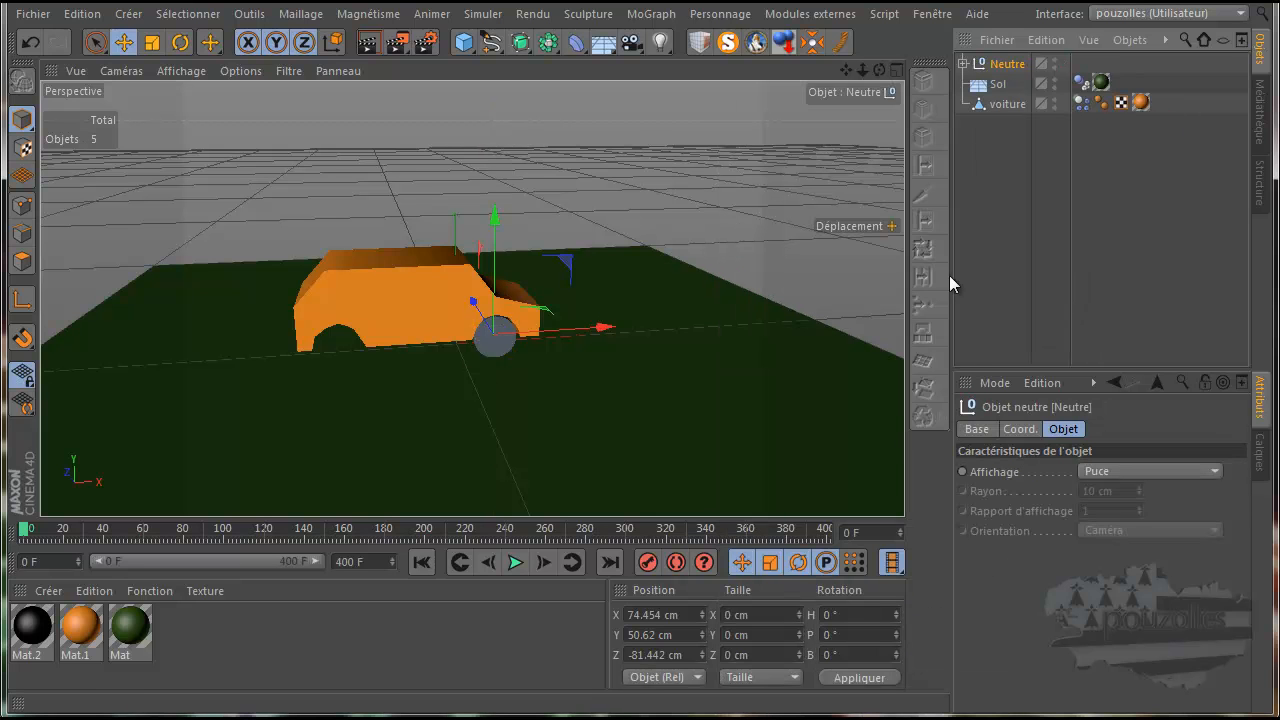
pyautogui.doubleClick(1004, 63)
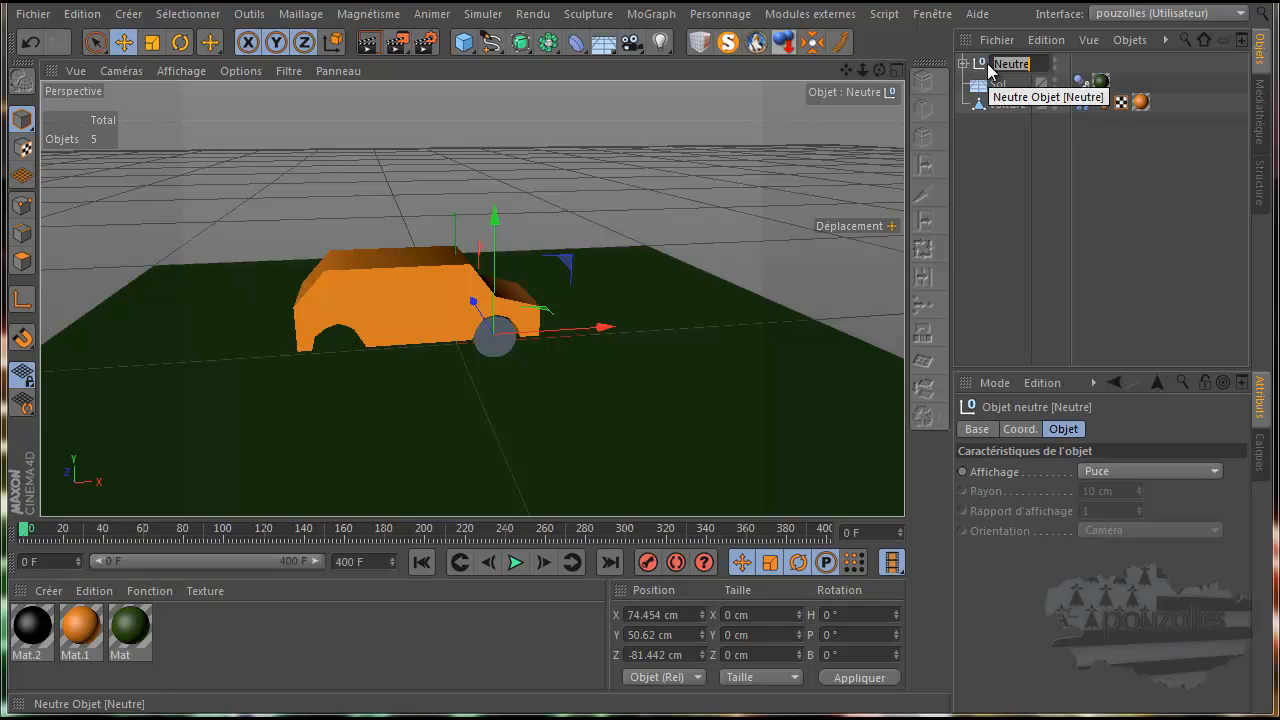
pyautogui.write('roue AV')
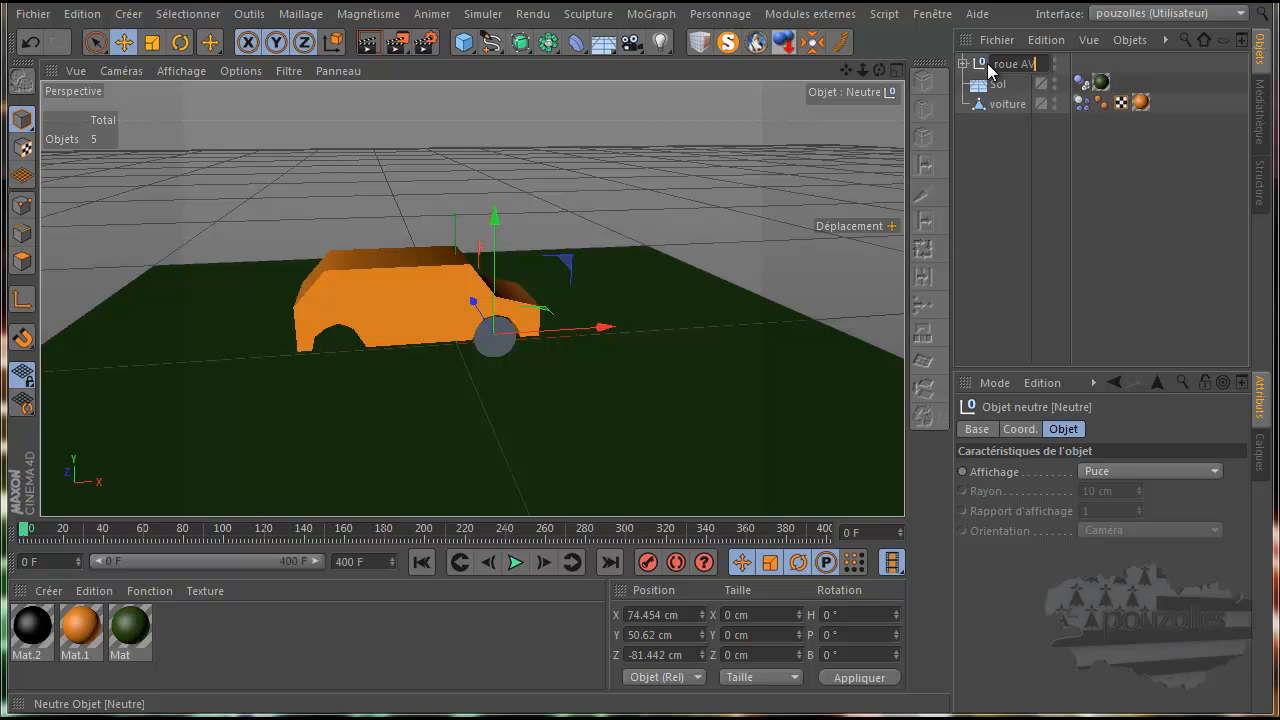
pyautogui.write('.D')
pyautogui.press('Return')
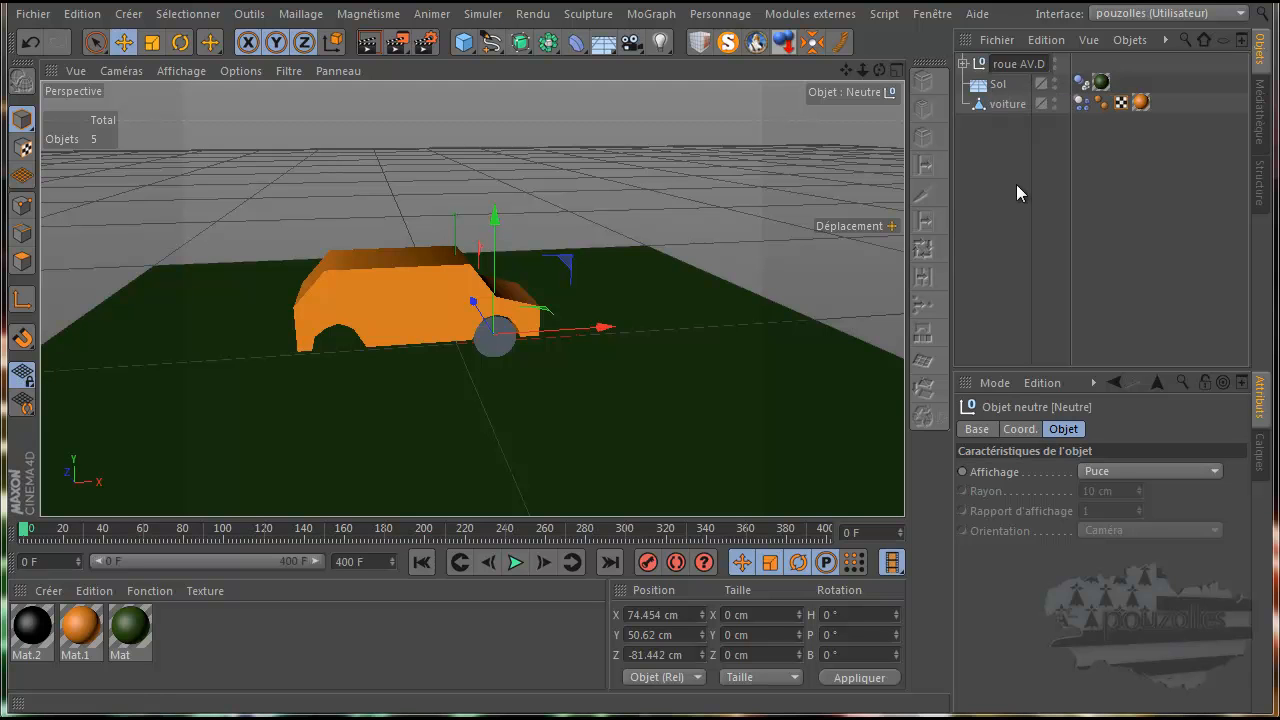
# Rename the cylinder inside the roue AV.D group to AV.D and give it a rigid body (Corps rigide) tag
pyautogui.click(962, 63)
pyautogui.doubleClick(1020, 104)
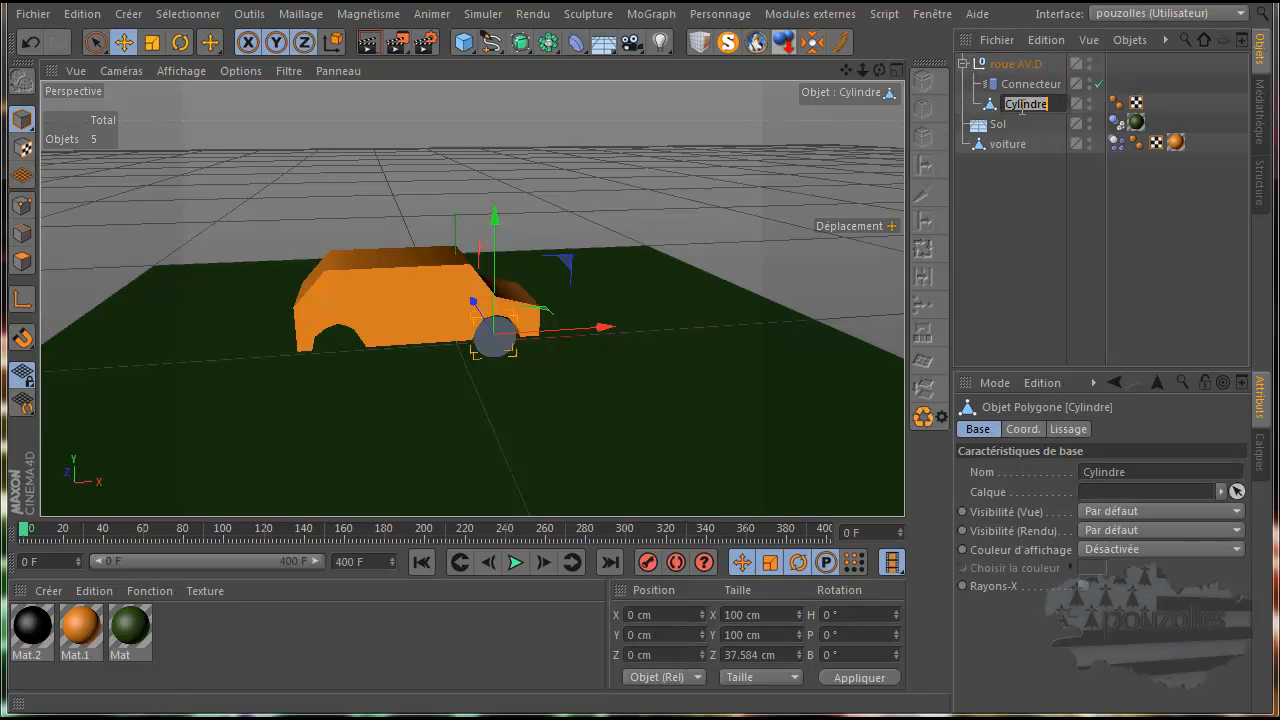
pyautogui.write('AV.D')
pyautogui.press('Return')
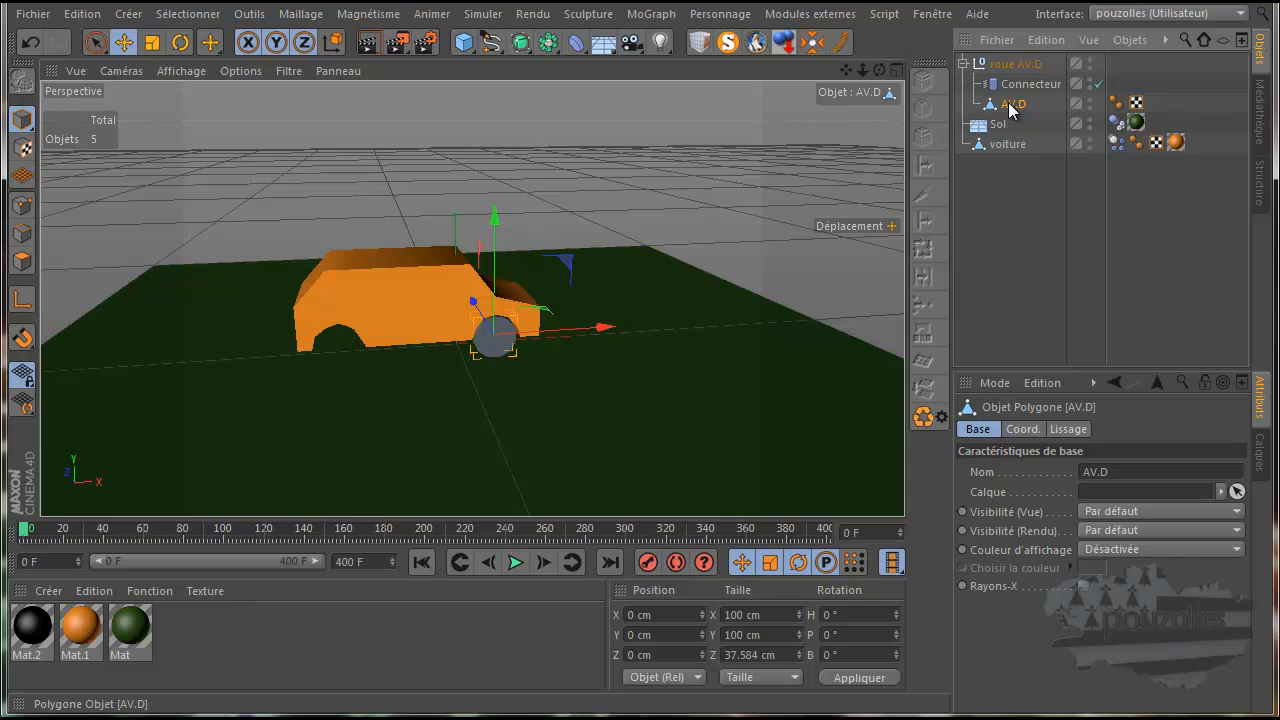
pyautogui.rightClick(1010, 108)
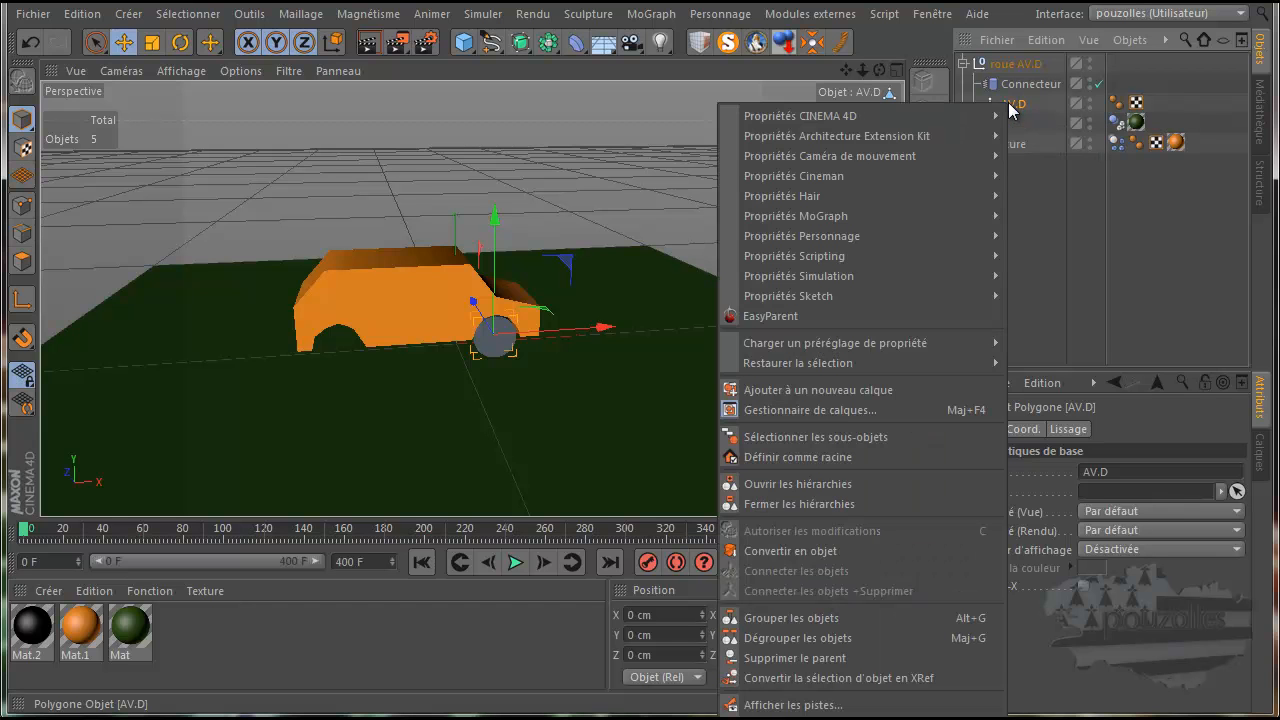
pyautogui.moveTo(934, 273)
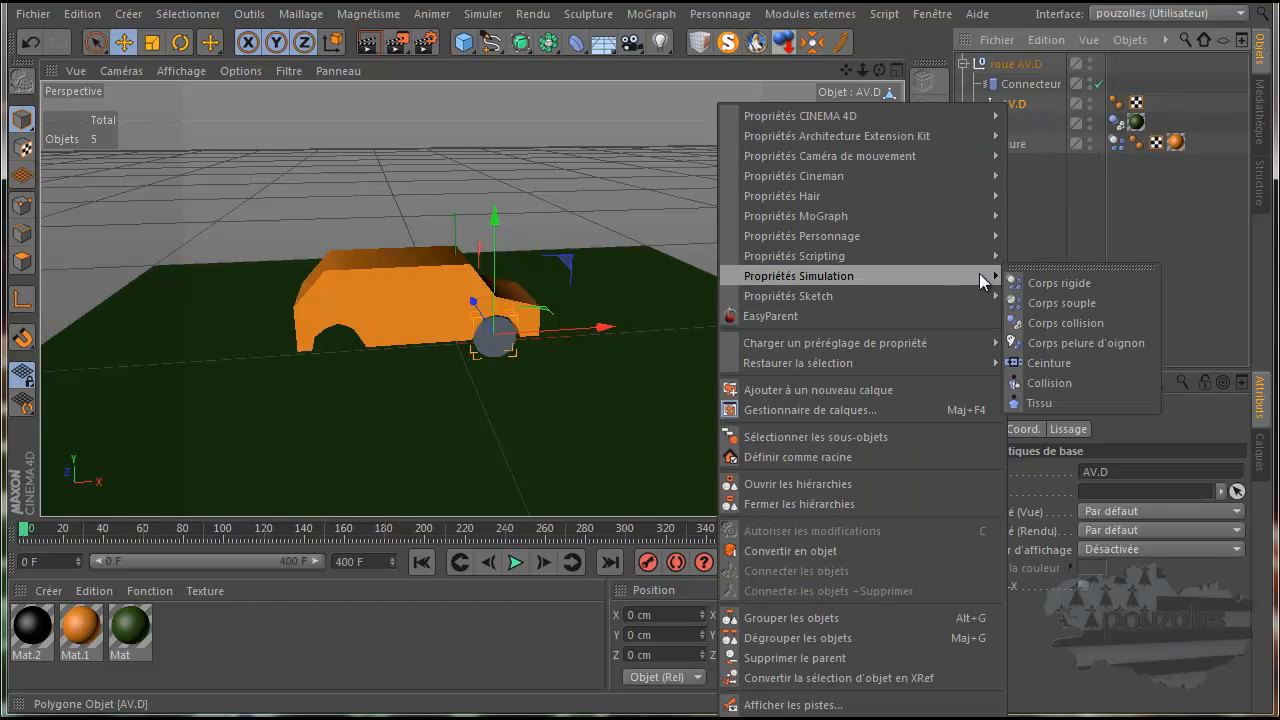
pyautogui.click(1056, 281)
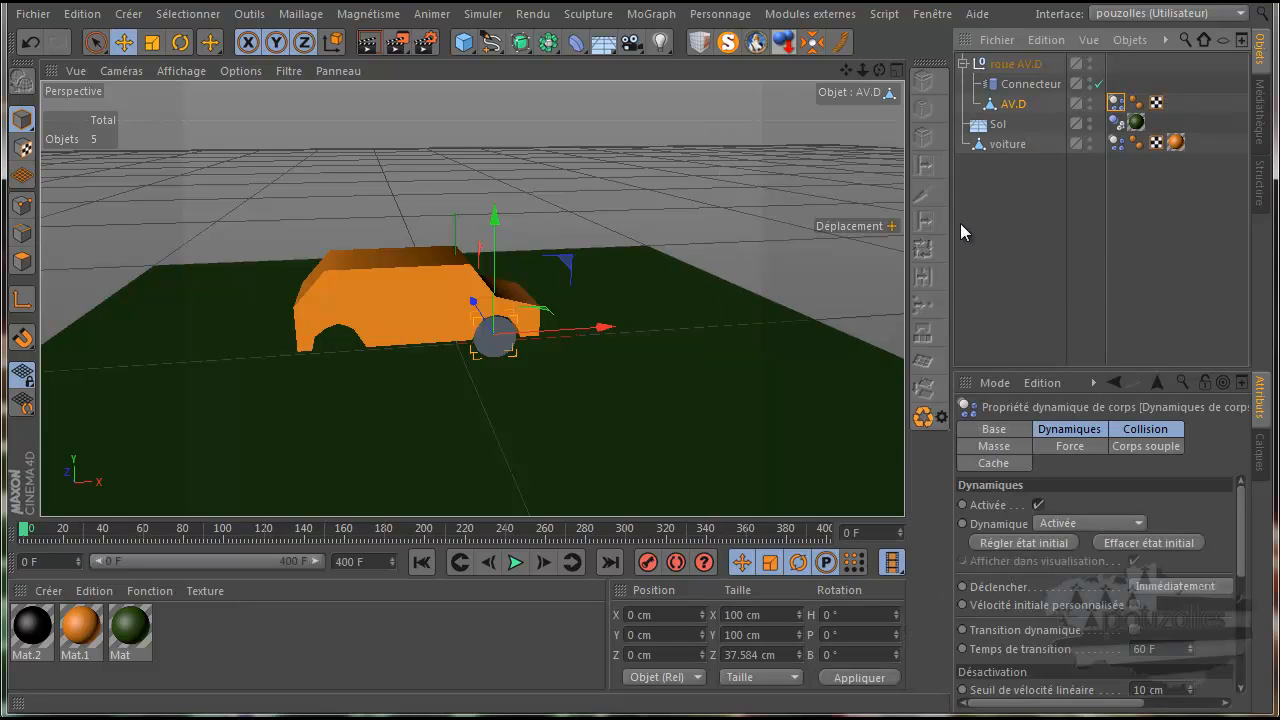
# Assign voiture as Objet A and the wheel AV.D as Objet B of the connector
pyautogui.click(1021, 86)
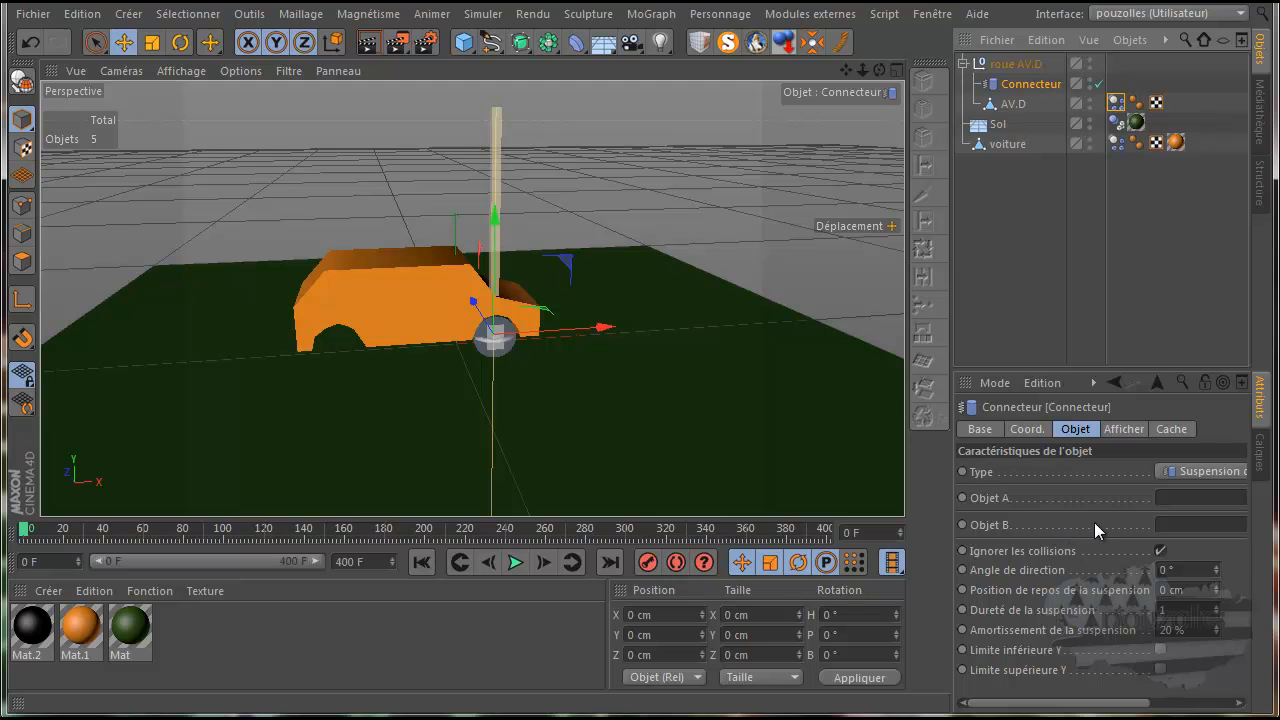
pyautogui.moveTo(1008, 144); pyautogui.dragTo(1178, 498)
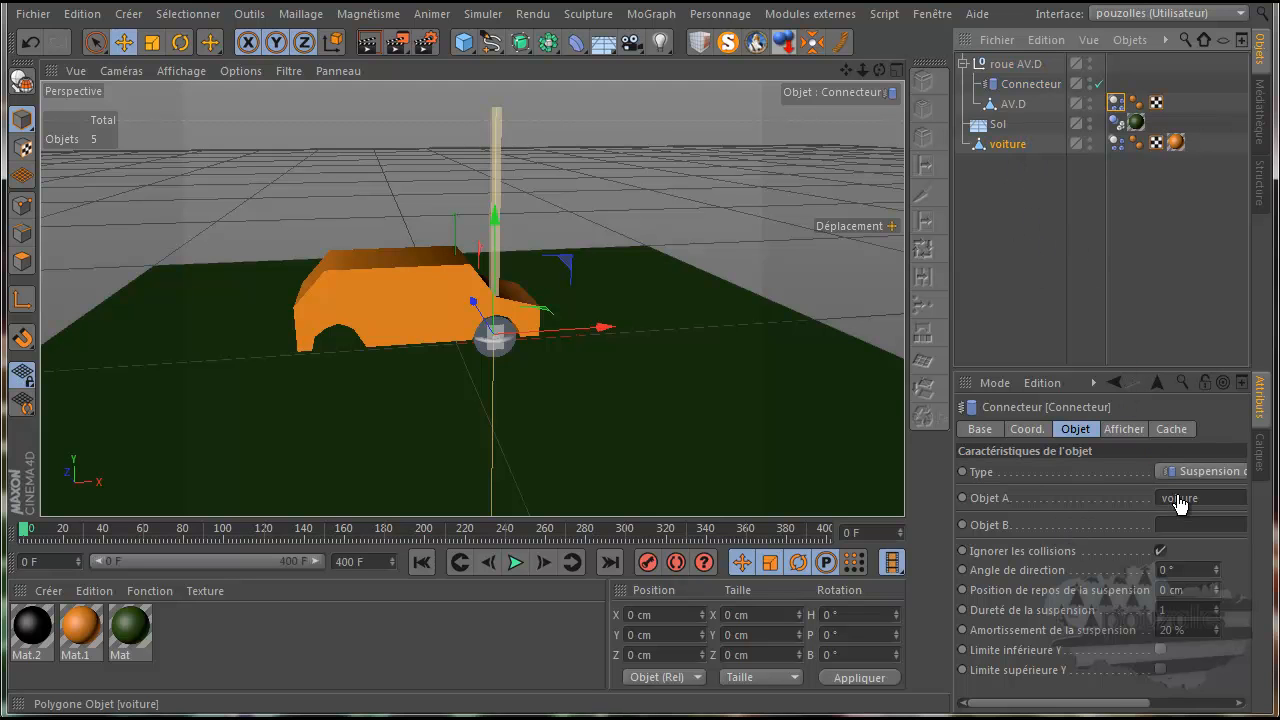
pyautogui.moveTo(1012, 105); pyautogui.dragTo(1173, 543)
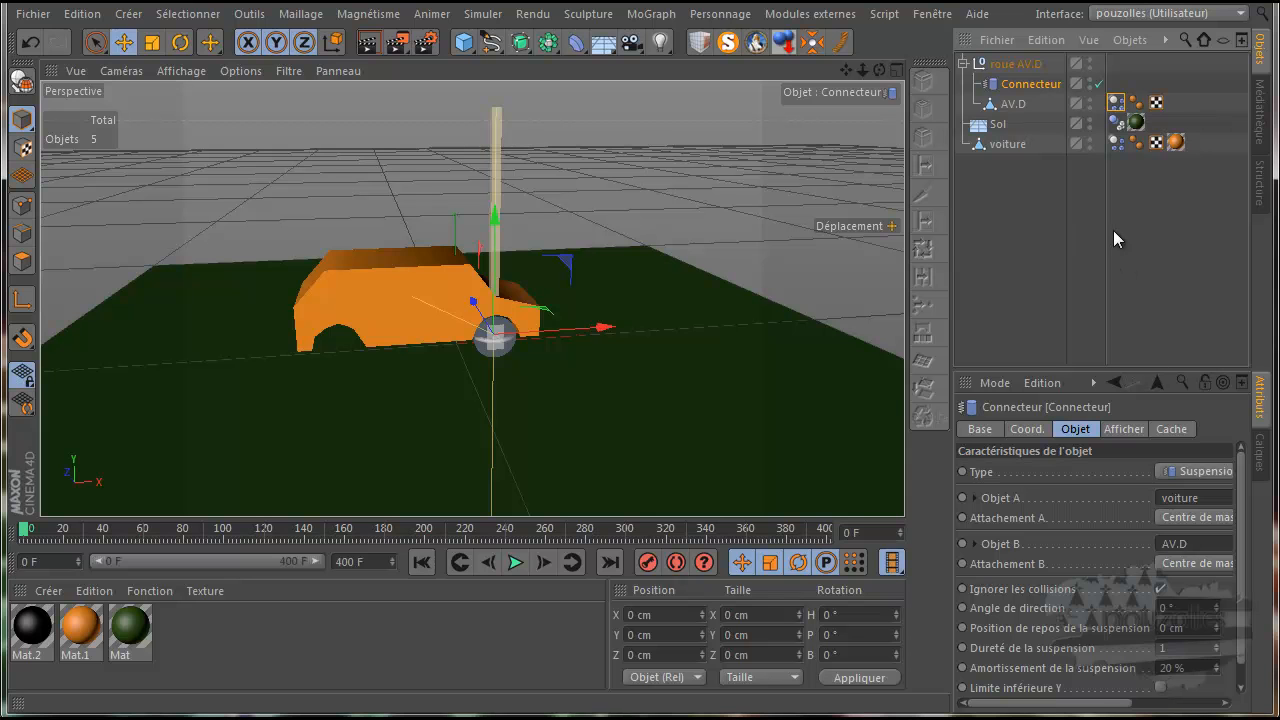
# Play the simulation twice to check how the suspension carries the car body, and return to the first frame
pyautogui.click(515, 563)
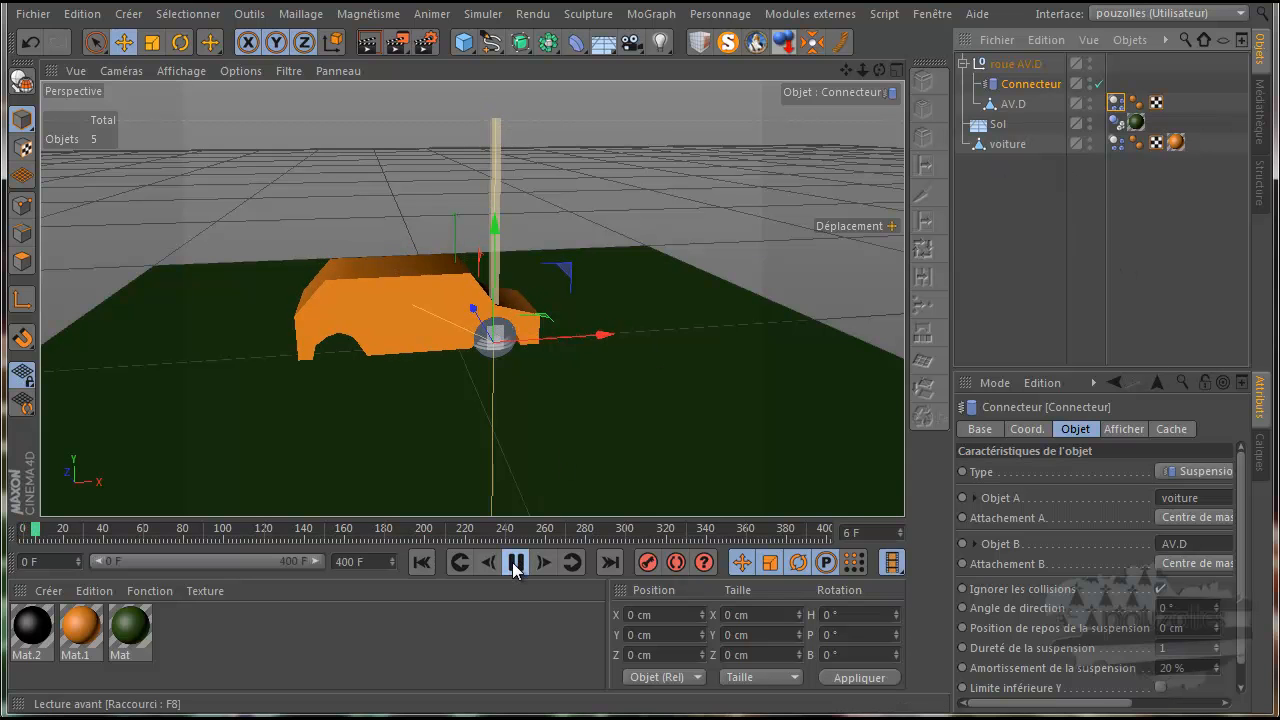
pyautogui.click(515, 563)
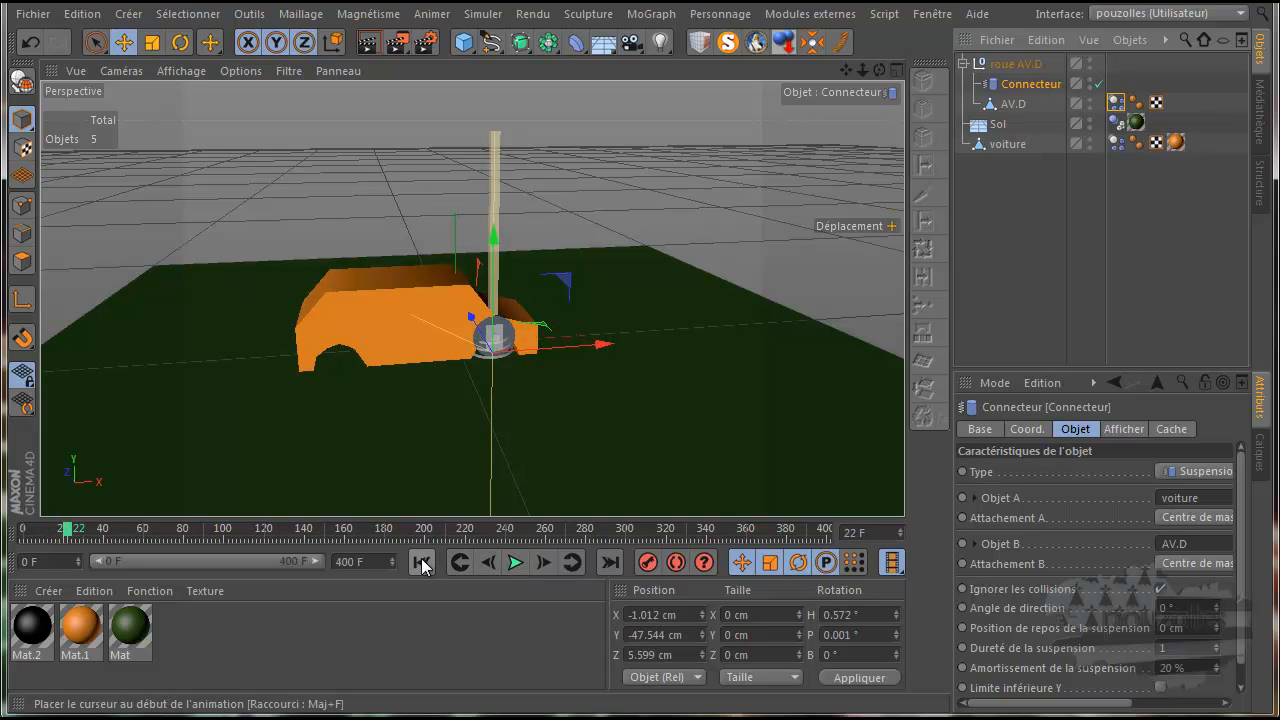
pyautogui.click(423, 563)
pyautogui.click(515, 563)
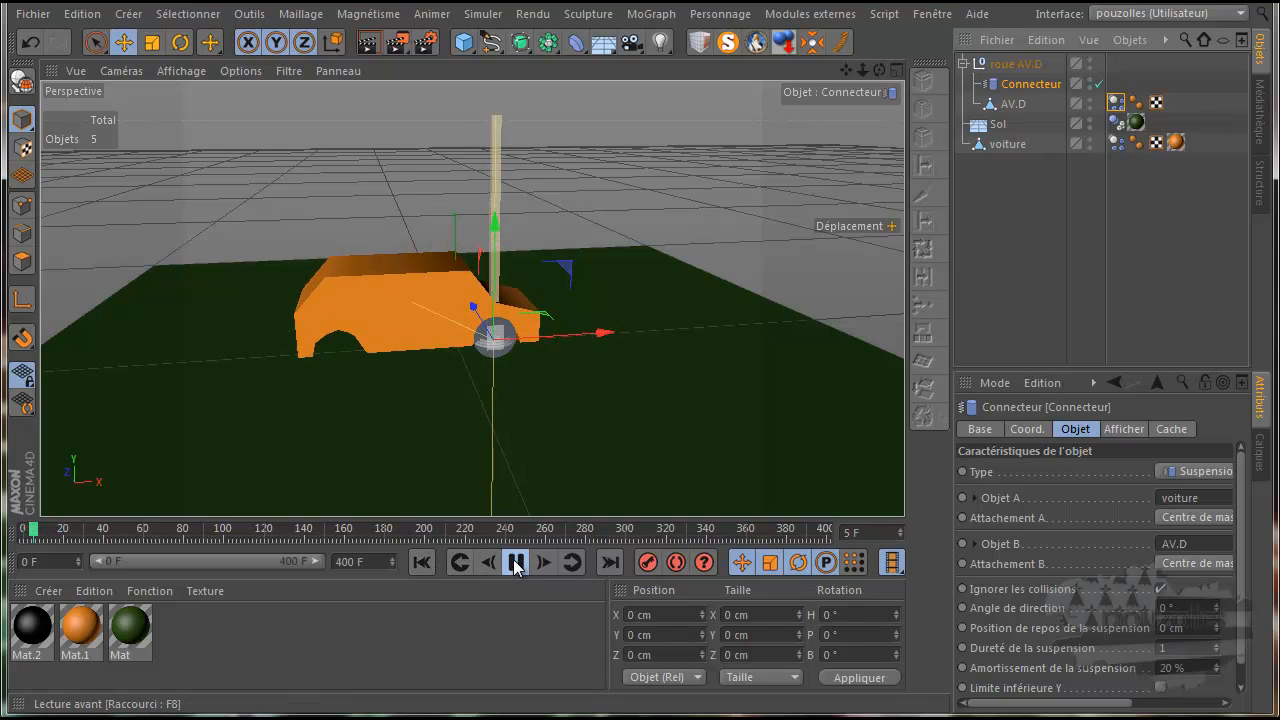
pyautogui.click(515, 563)
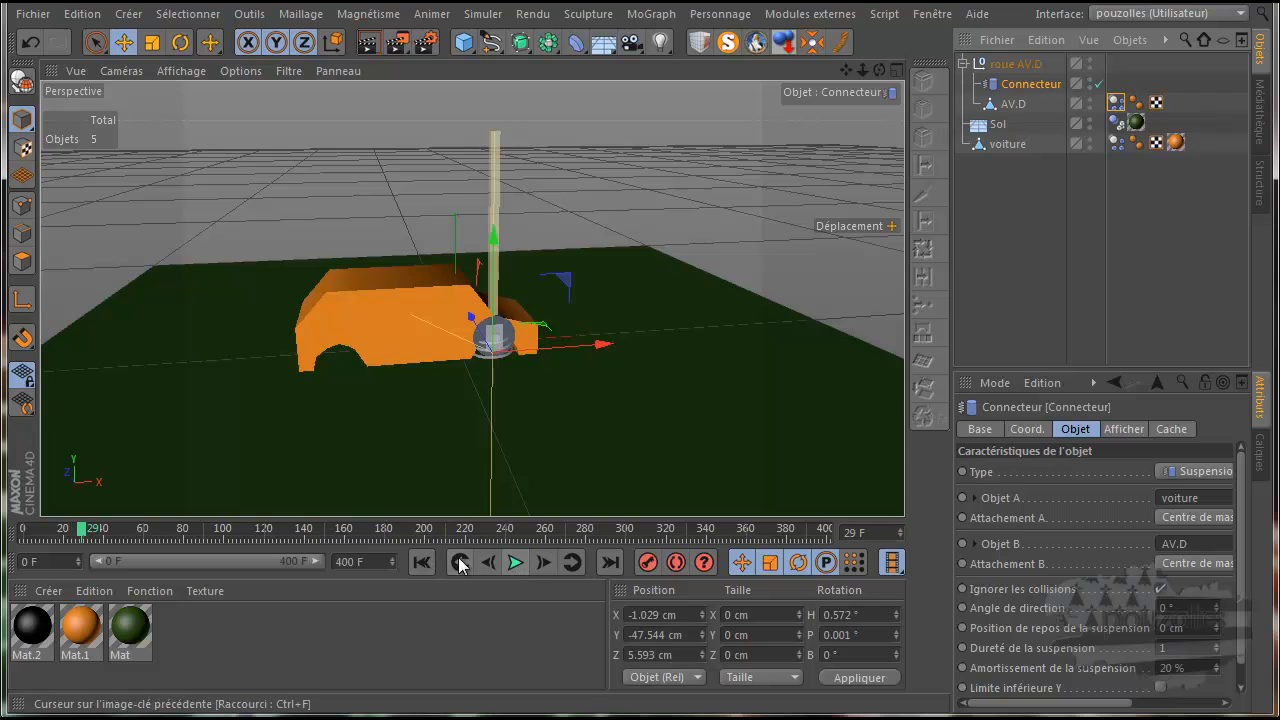
pyautogui.click(423, 563)
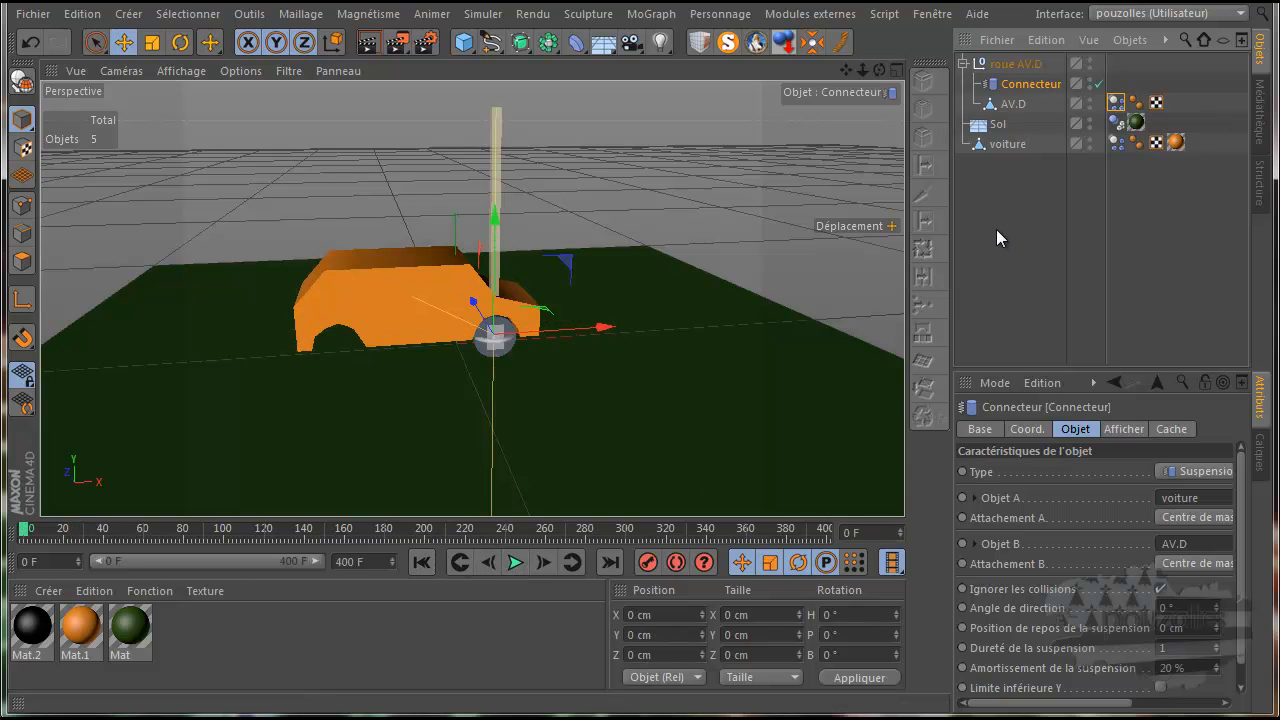
# Duplicate the collapsed roue AV.D group and rename the copy roue AV.G
pyautogui.click(964, 64)
pyautogui.click(1005, 63)
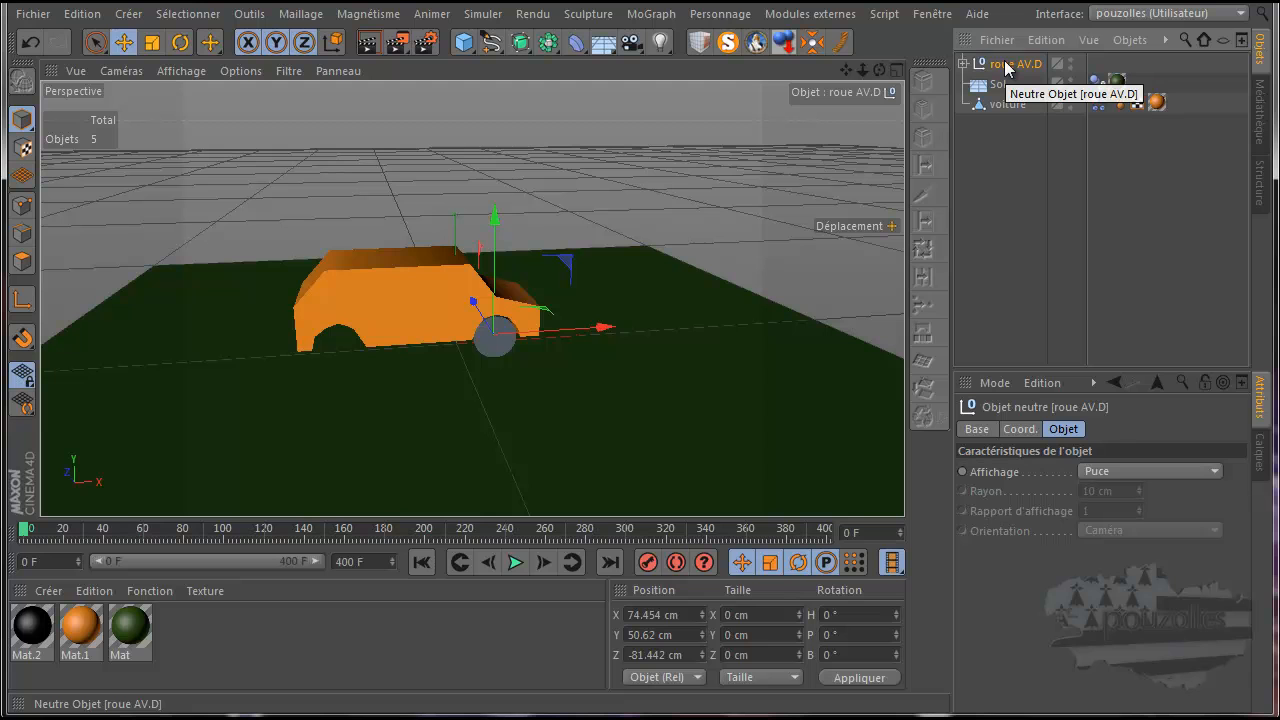
pyautogui.moveTo(1005, 65); pyautogui.dragTo(1004, 72)
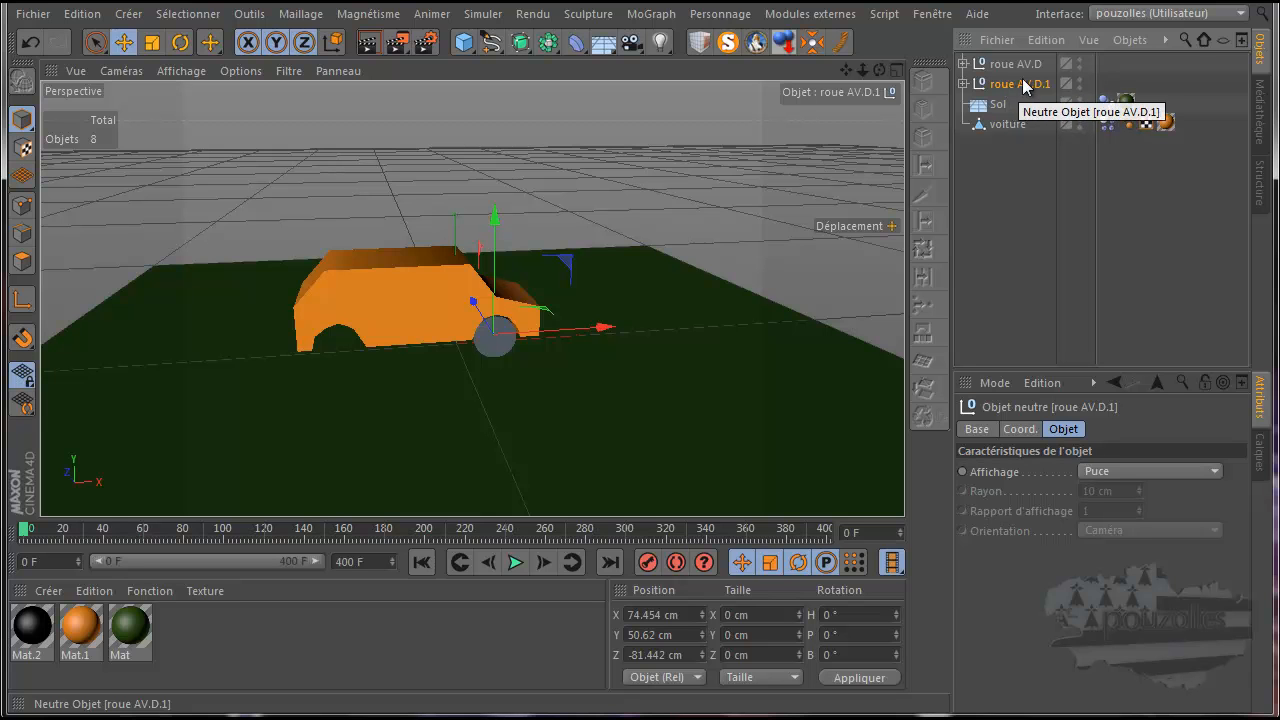
pyautogui.doubleClick(1028, 84)
pyautogui.click(1055, 84)
pyautogui.moveTo(1058, 84); pyautogui.dragTo(1039, 84)
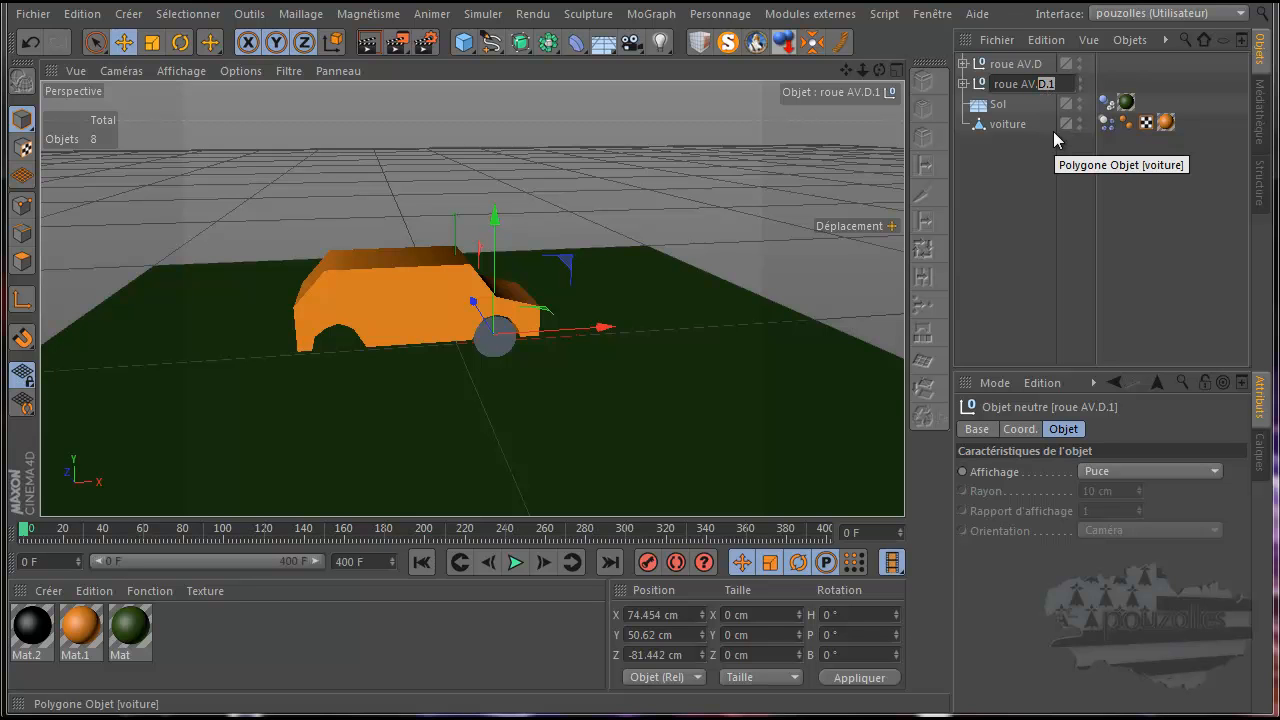
pyautogui.write('G')
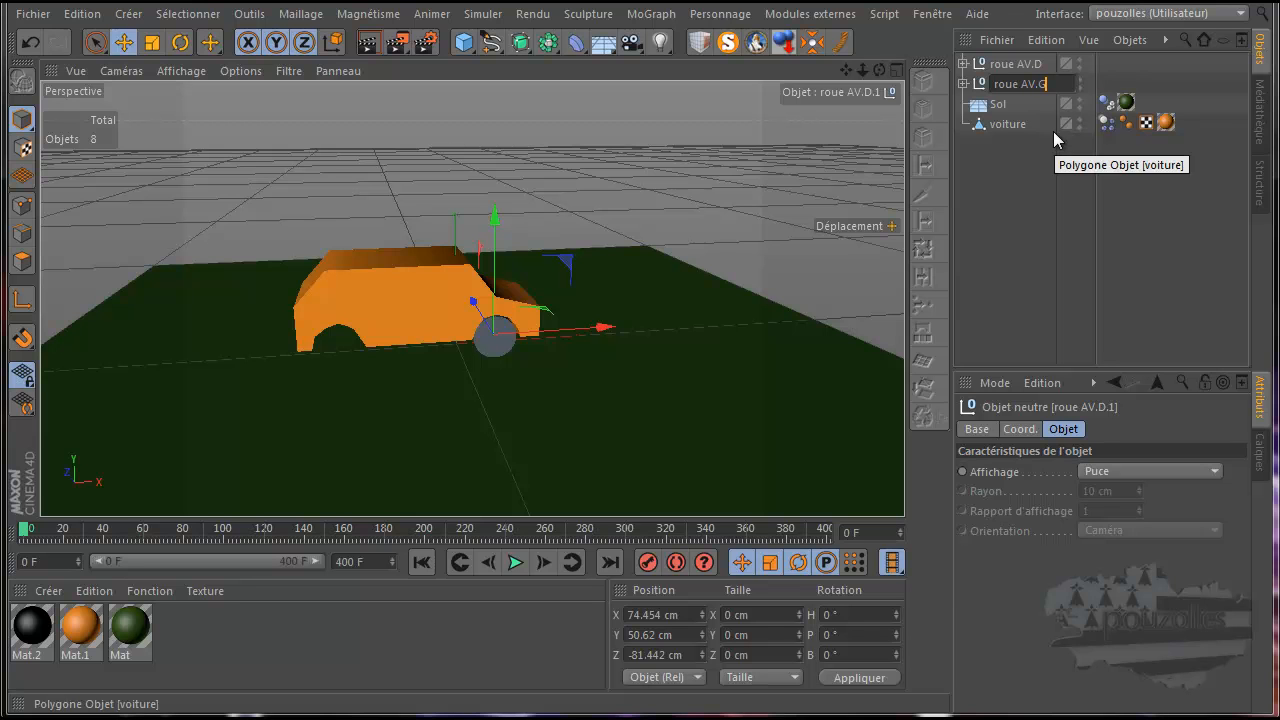
pyautogui.click(968, 86)
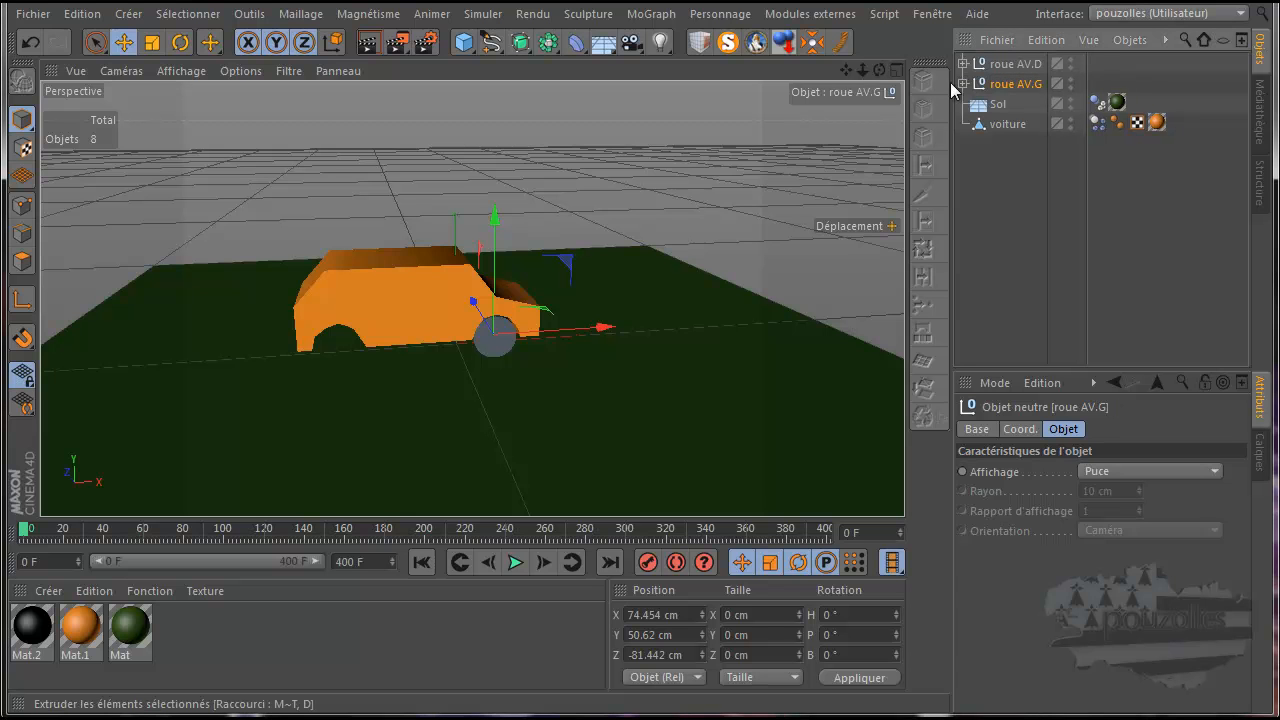
# Rename the wheel object inside the roue AV.G group to AV.G
pyautogui.click(962, 84)
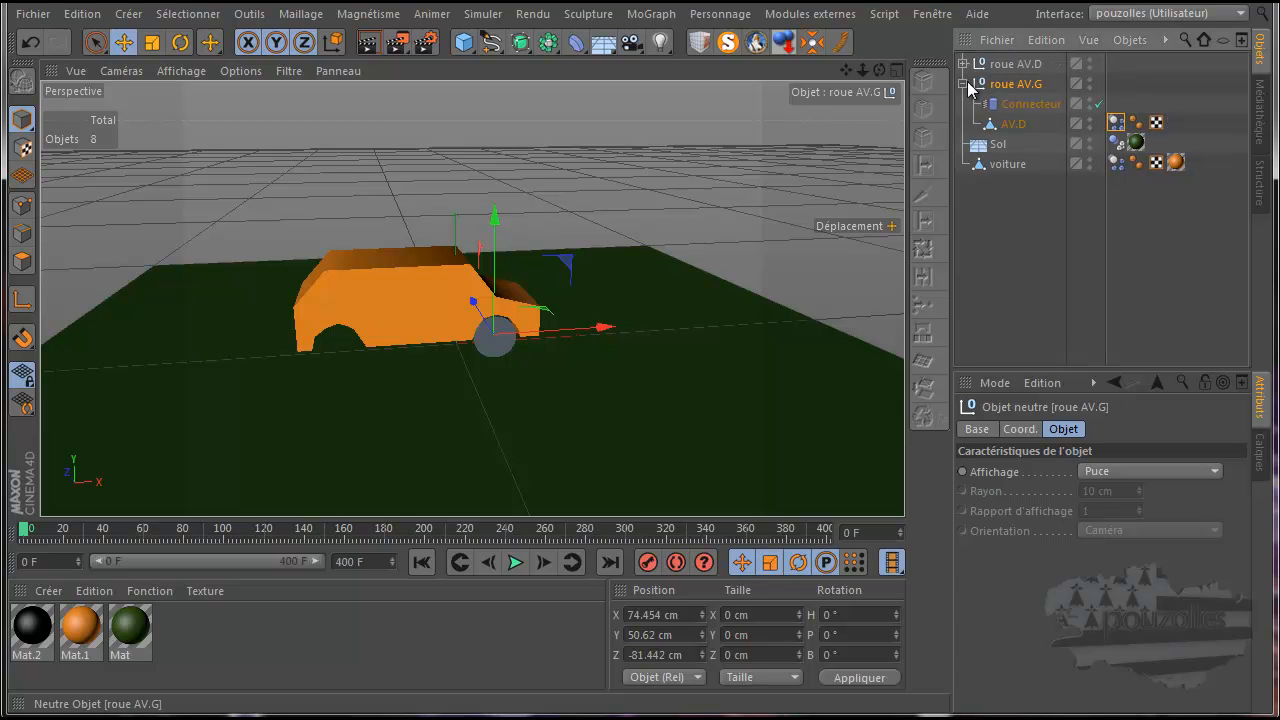
pyautogui.click(1029, 123)
pyautogui.doubleClick(1039, 123)
pyautogui.press('BackSpace')
pyautogui.press('BackSpace')
pyautogui.write('.G')
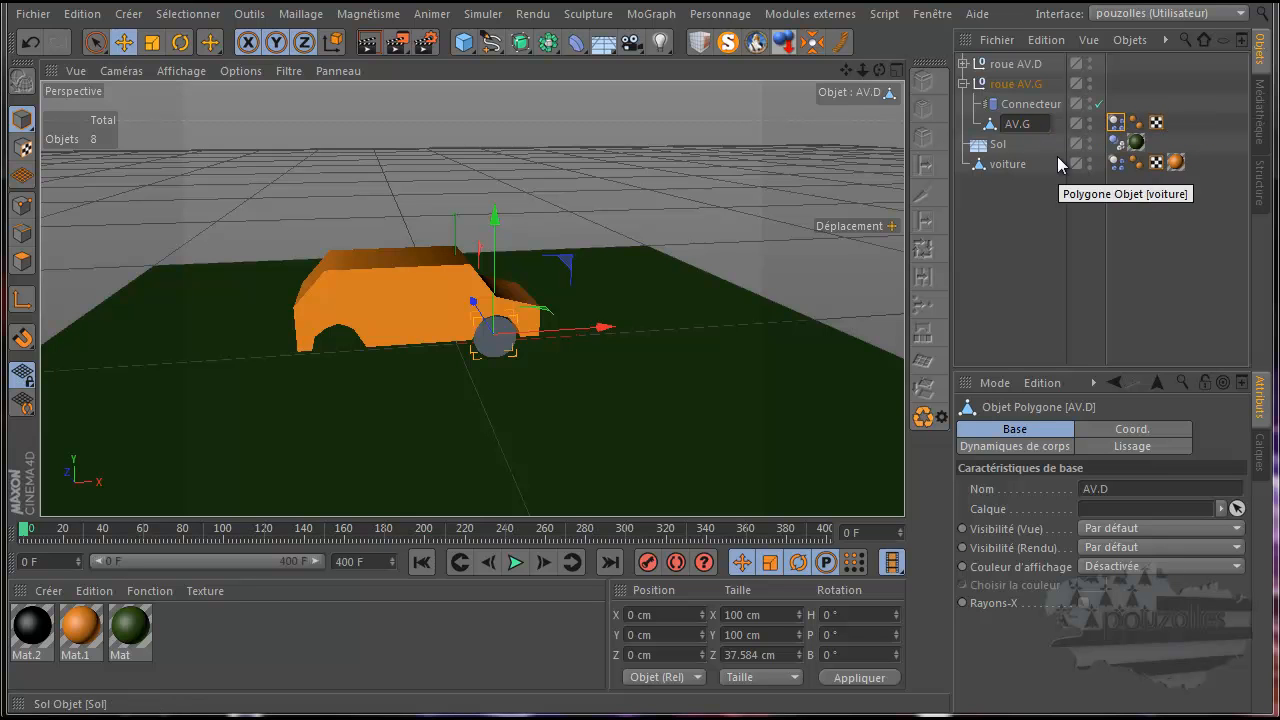
pyautogui.press('Return')
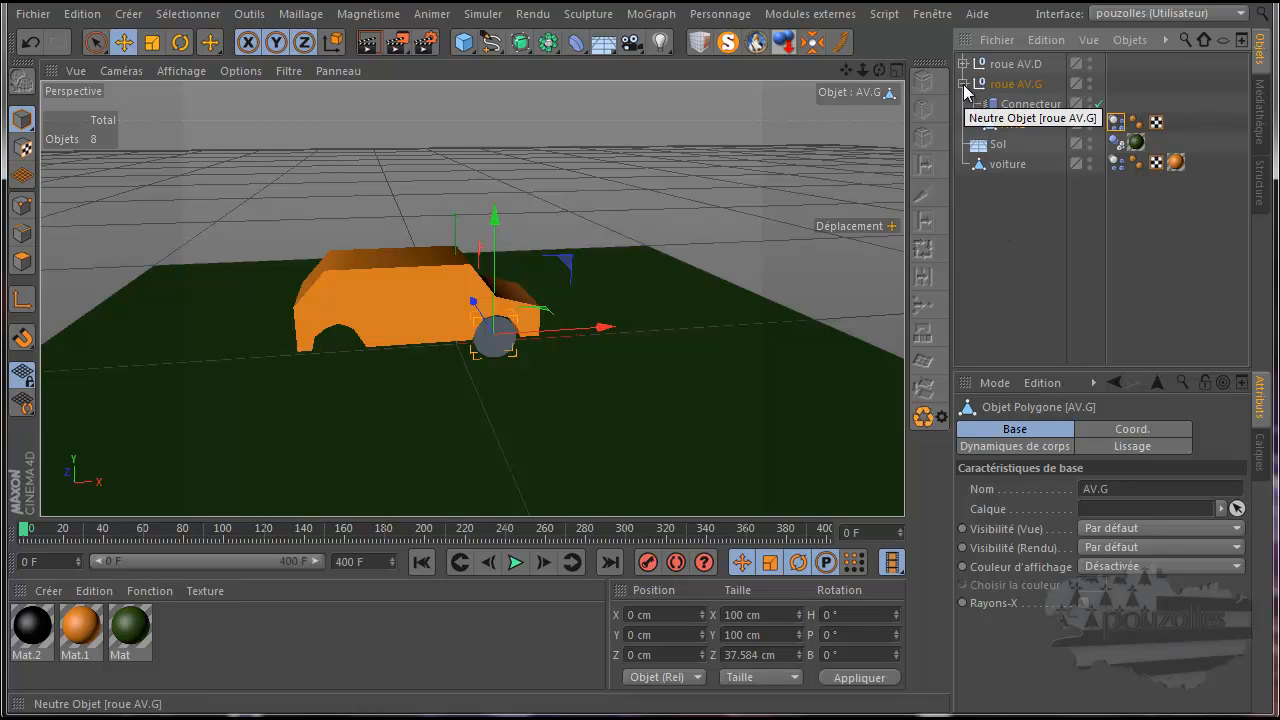
# Place the roue AV.G group on the opposite side of the car by setting its Z position to 81.442 cm
pyautogui.click(1029, 103)
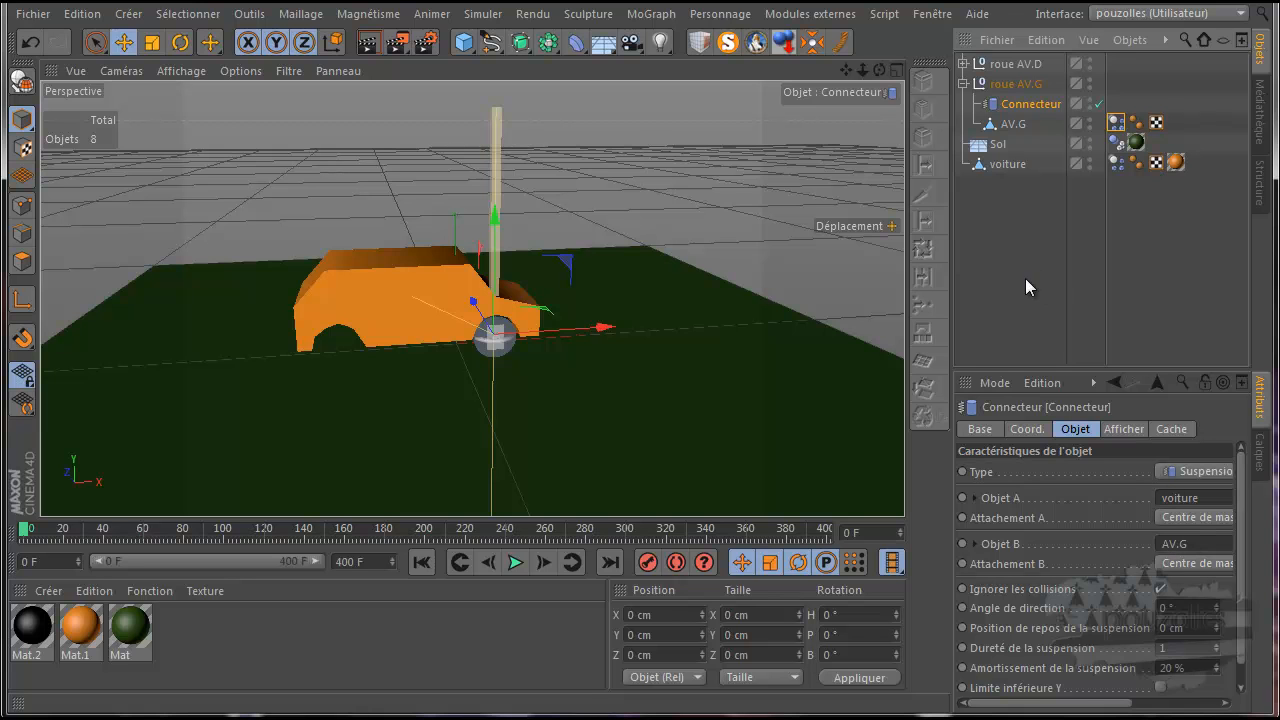
pyautogui.click(963, 83)
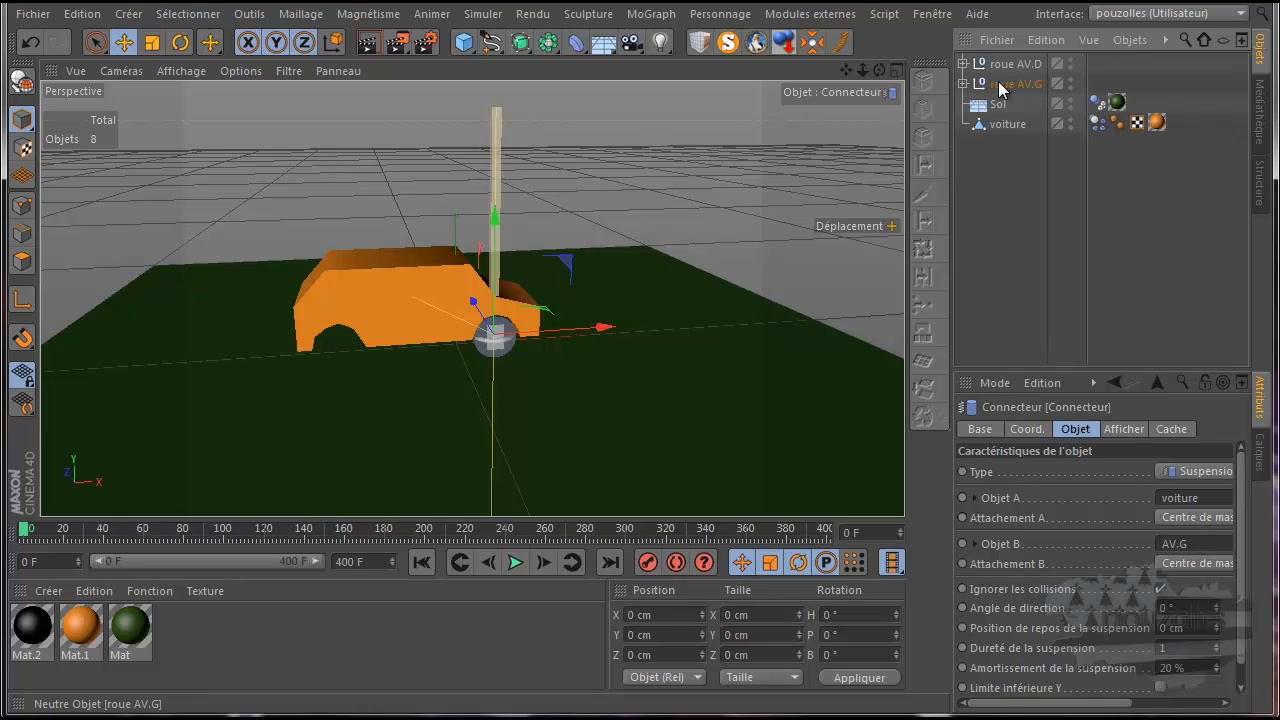
pyautogui.click(1004, 84)
pyautogui.middleClick(580, 327)
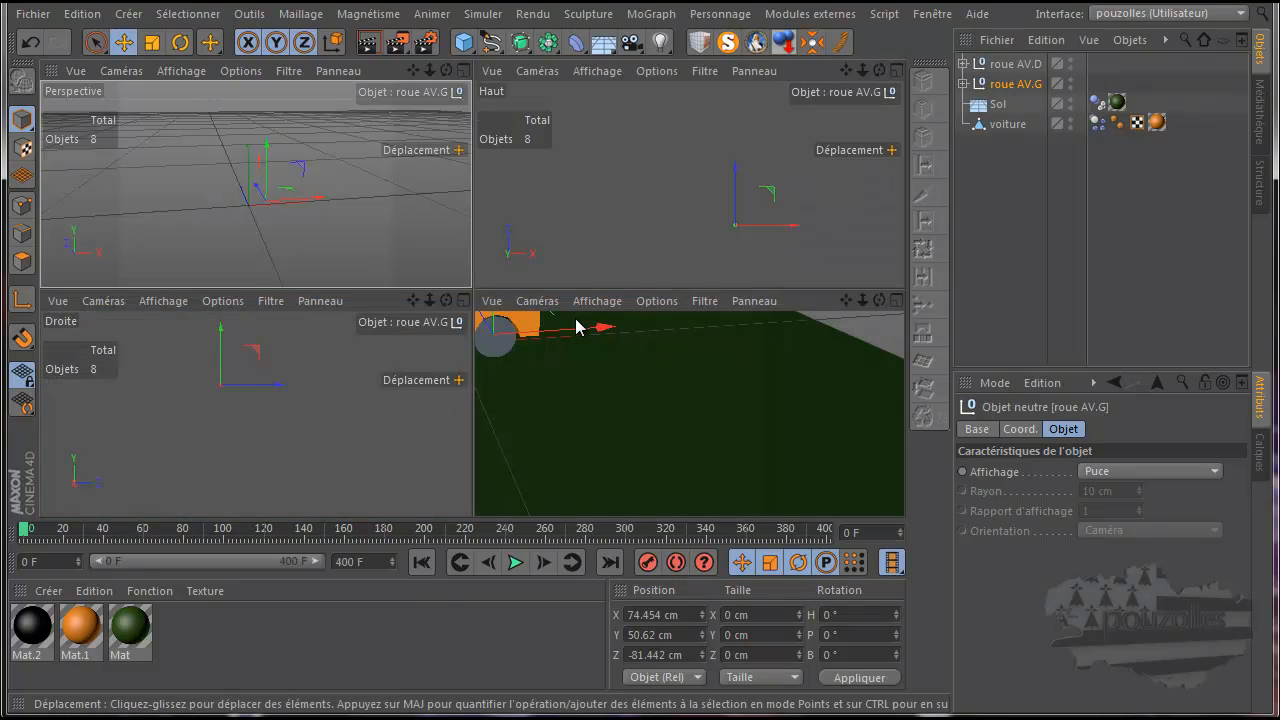
pyautogui.middleClick(703, 270)
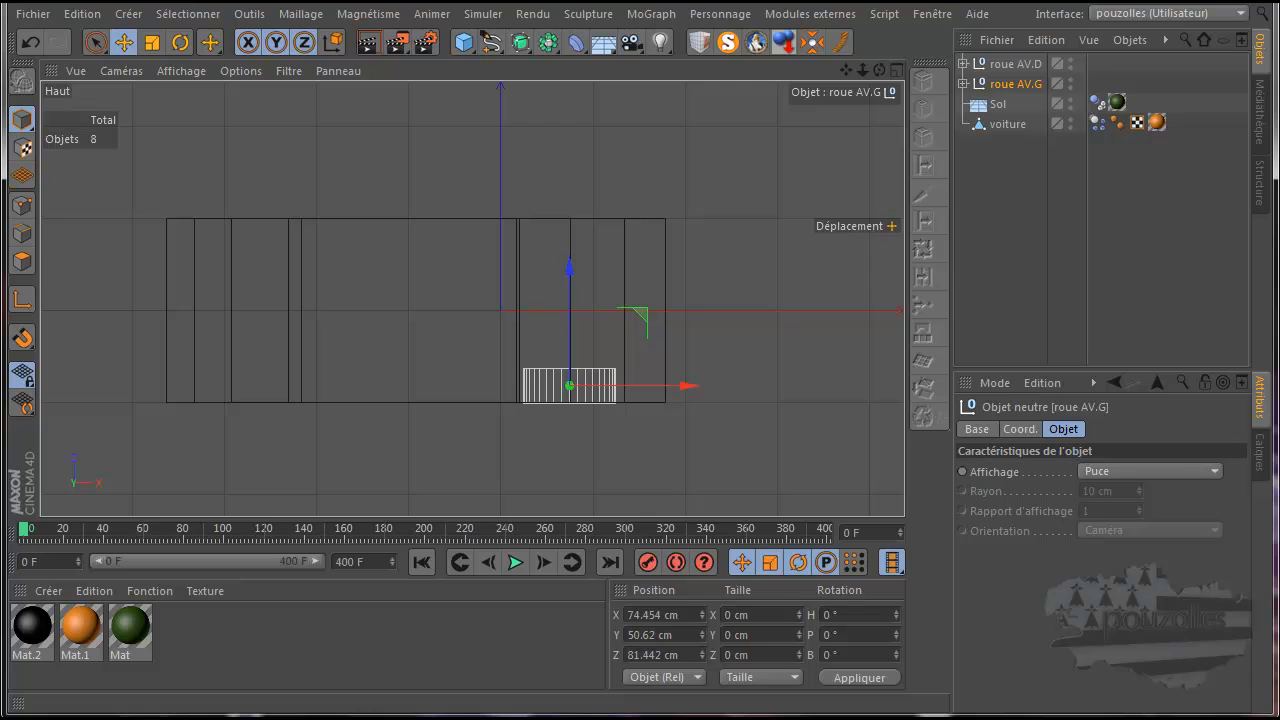
pyautogui.press('Return')
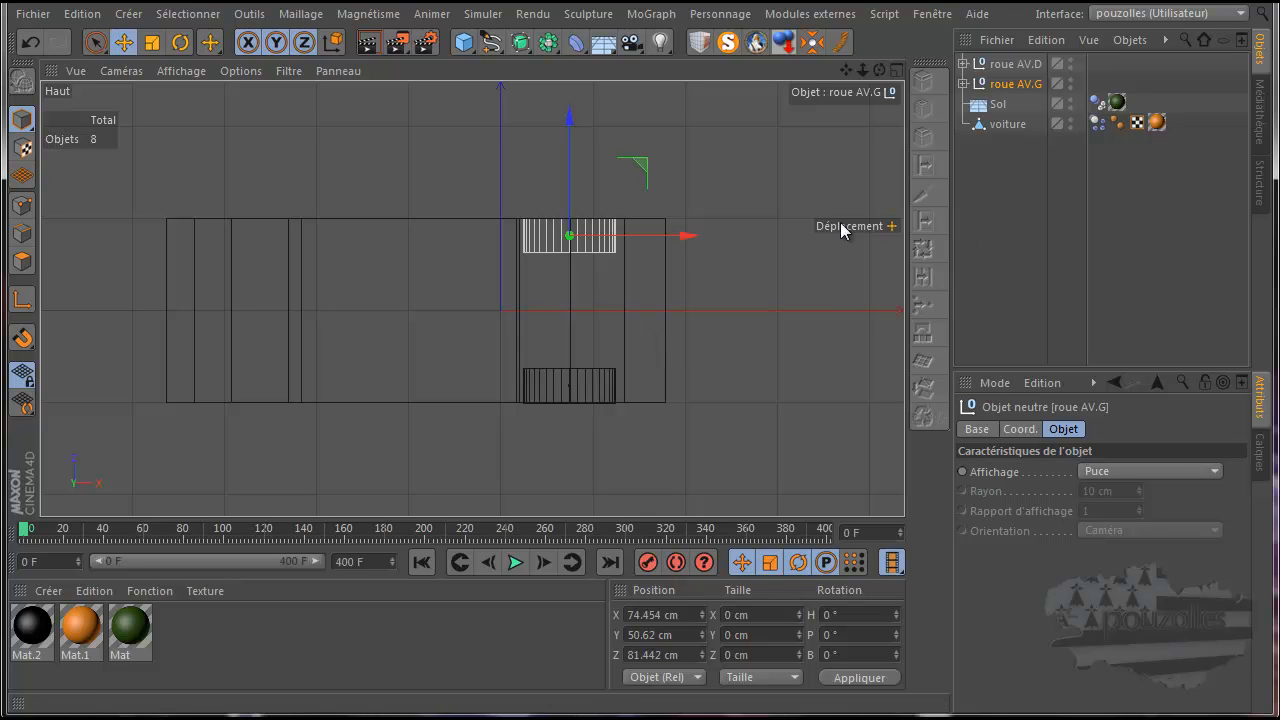
# Duplicate both front wheel groups, and rename the roue AV.D copy roue AR.D and its wheel object AR.D
pyautogui.moveTo(1107, 58); pyautogui.dragTo(1017, 105)
pyautogui.doubleClick(1020, 104)
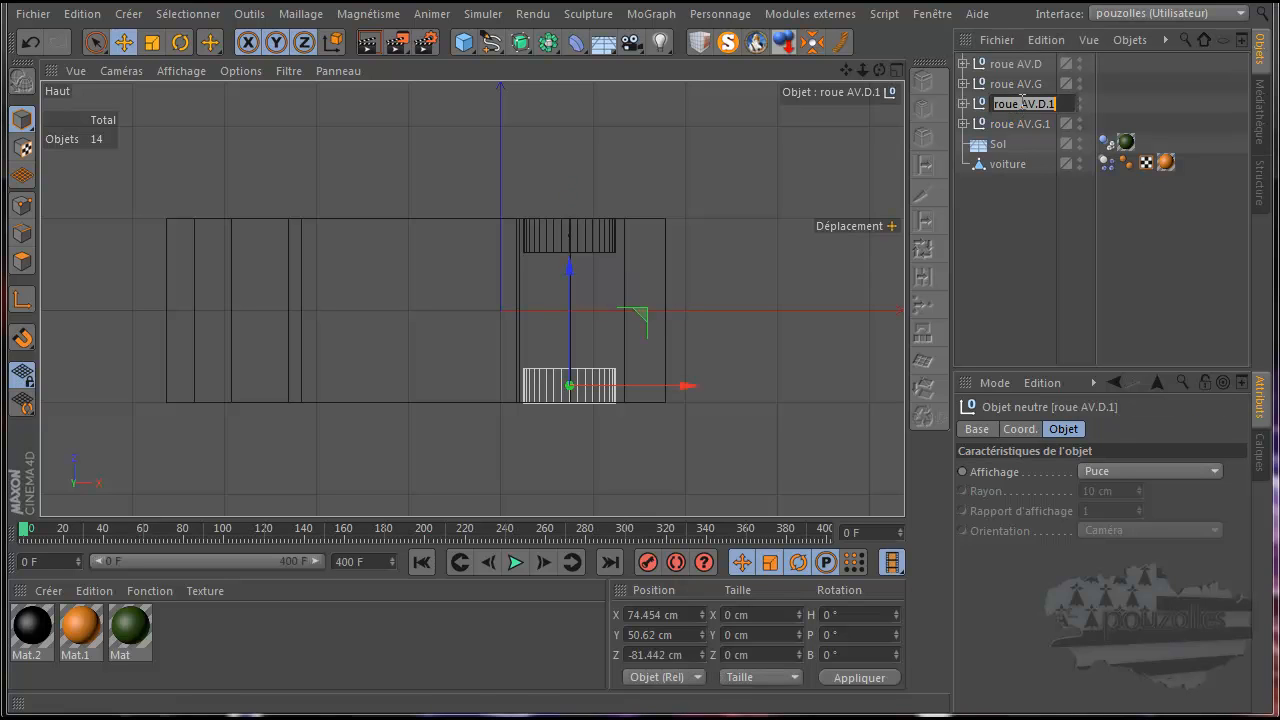
pyautogui.click(1051, 104)
pyautogui.moveTo(1046, 106); pyautogui.dragTo(1051, 108)
pyautogui.moveTo(1036, 104); pyautogui.dragTo(1038, 102)
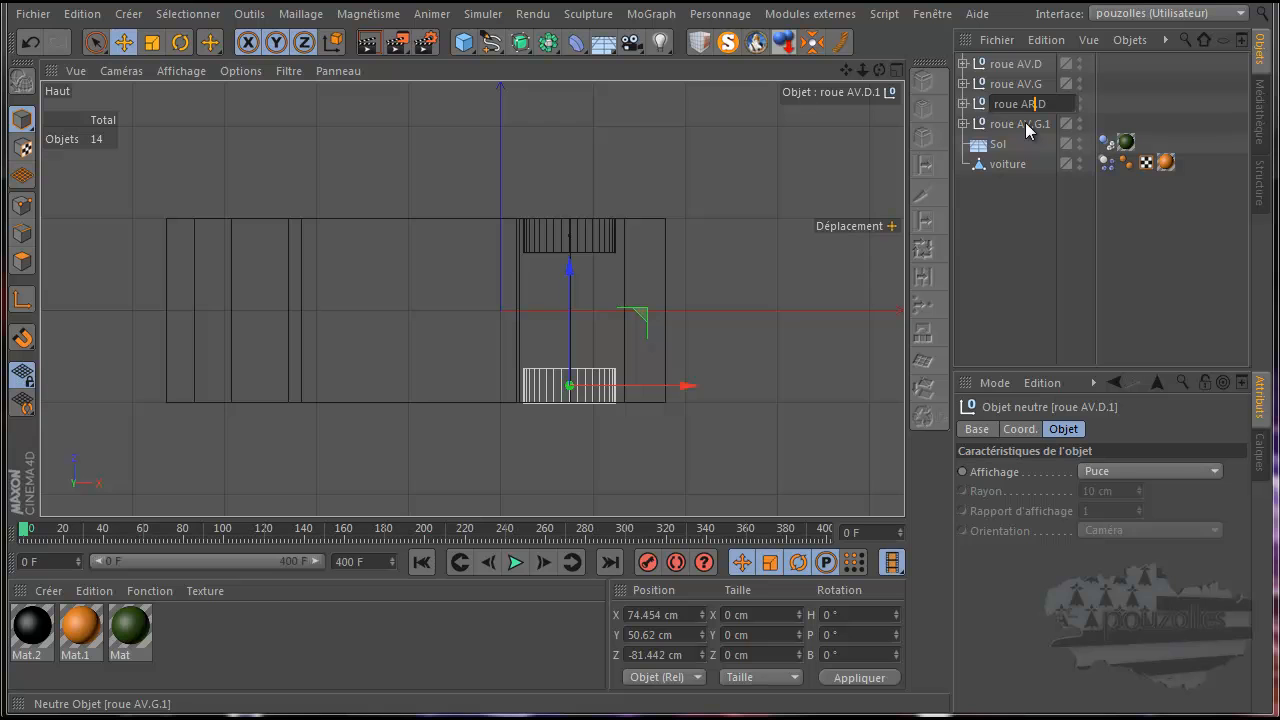
pyautogui.press('Return')
pyautogui.click(963, 103)
pyautogui.click(1015, 145)
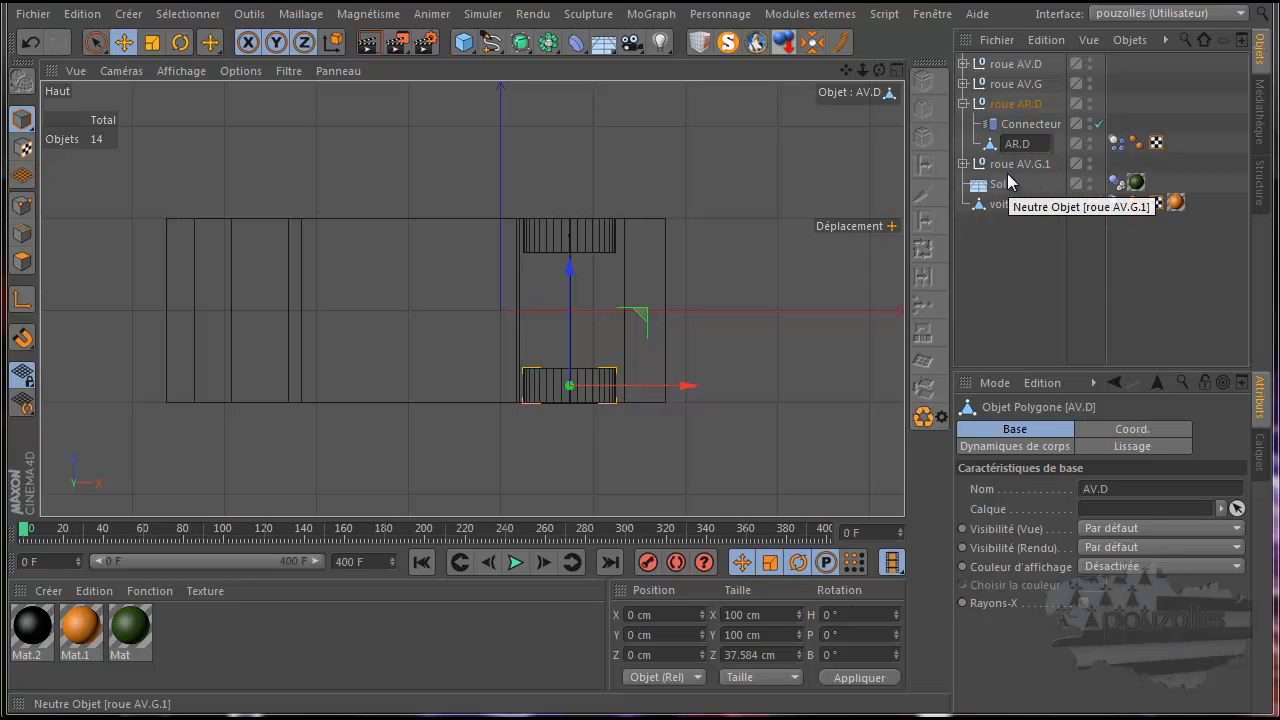
# Rename the copied group roue AV.G.1 as roue AR.G
pyautogui.click(961, 164)
pyautogui.click(962, 165)
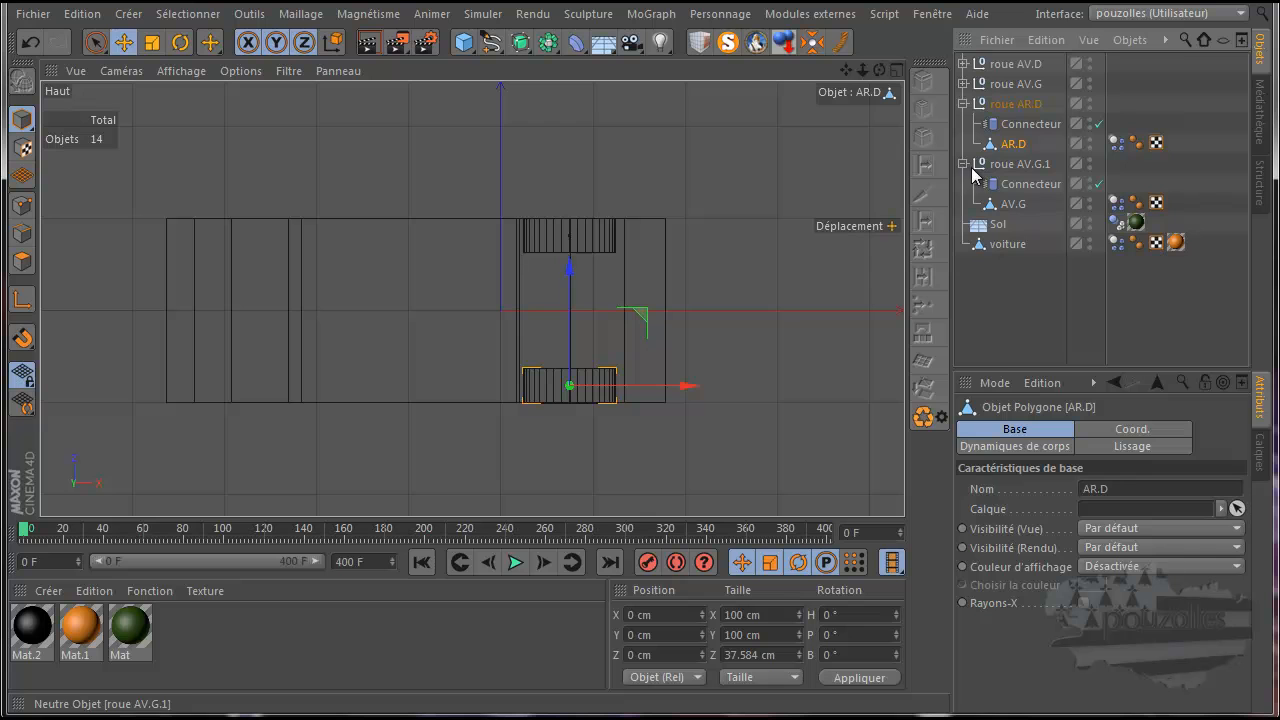
pyautogui.doubleClick(1025, 164)
pyautogui.click(1038, 165)
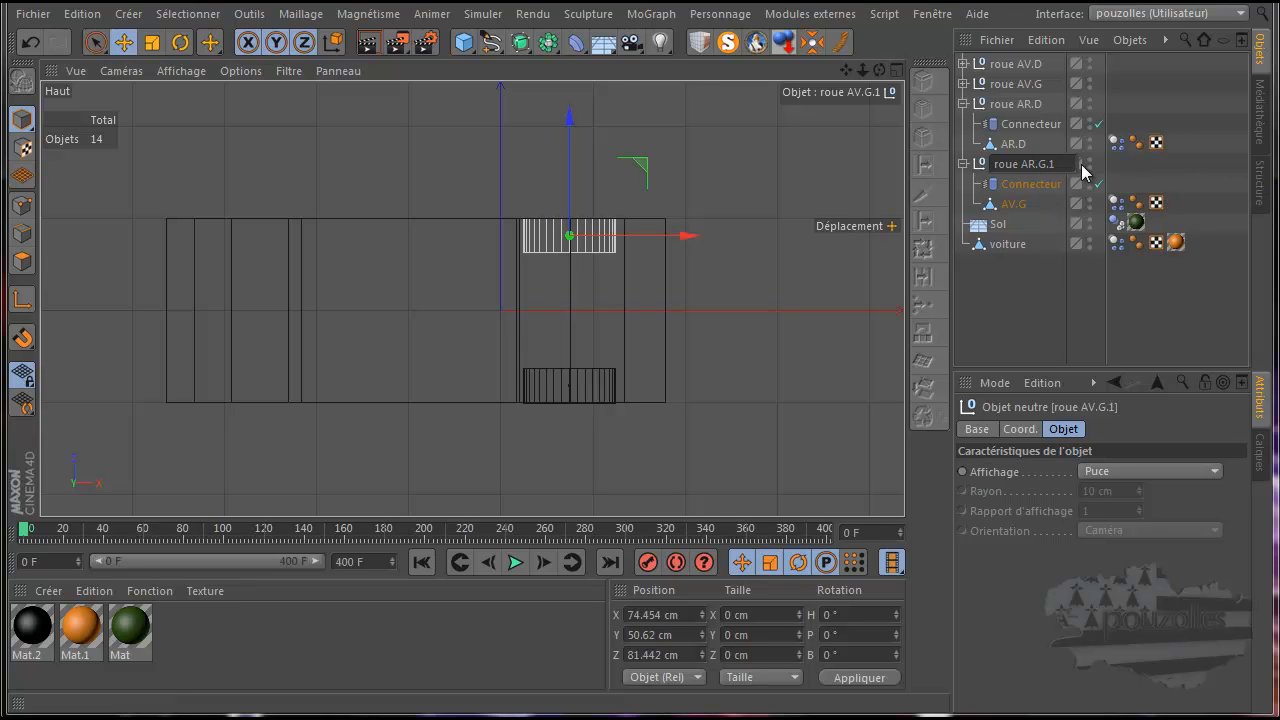
pyautogui.press('BackSpace')
pyautogui.press('BackSpace')
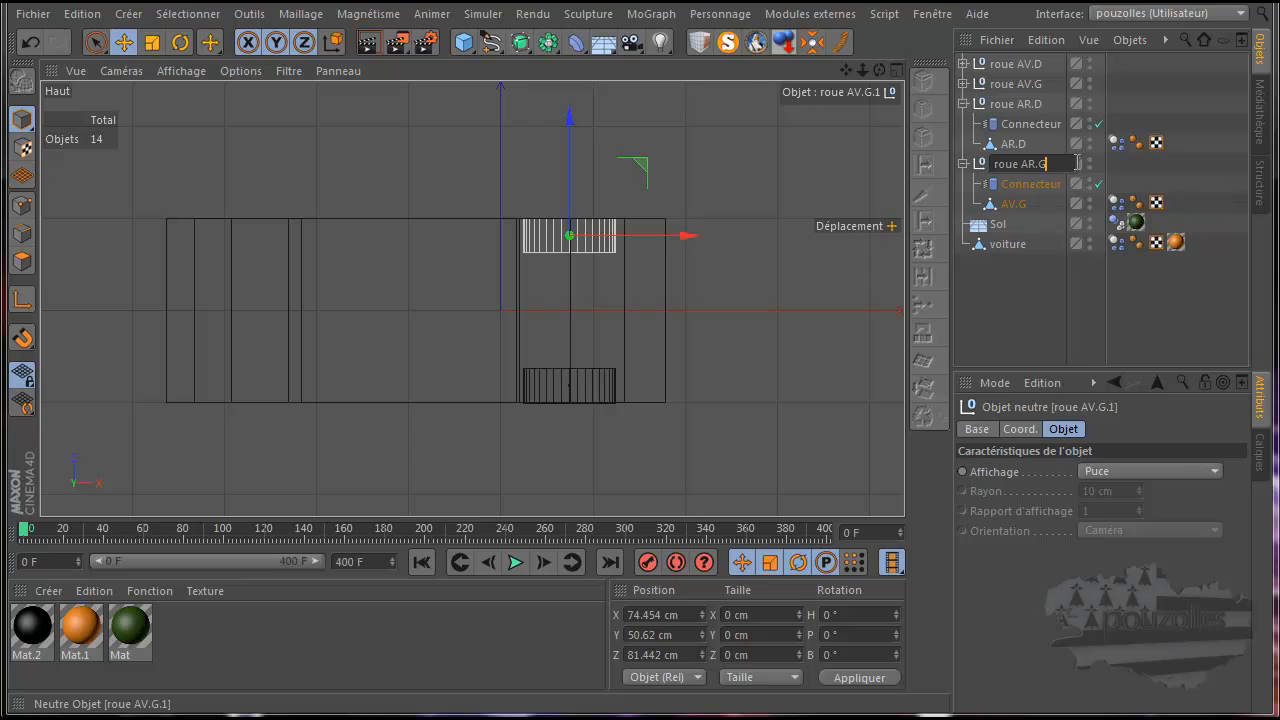
# Rename the wheel object inside roue AR.G to AR.G and check the linked objects of both rear connectors
pyautogui.click(1001, 203)
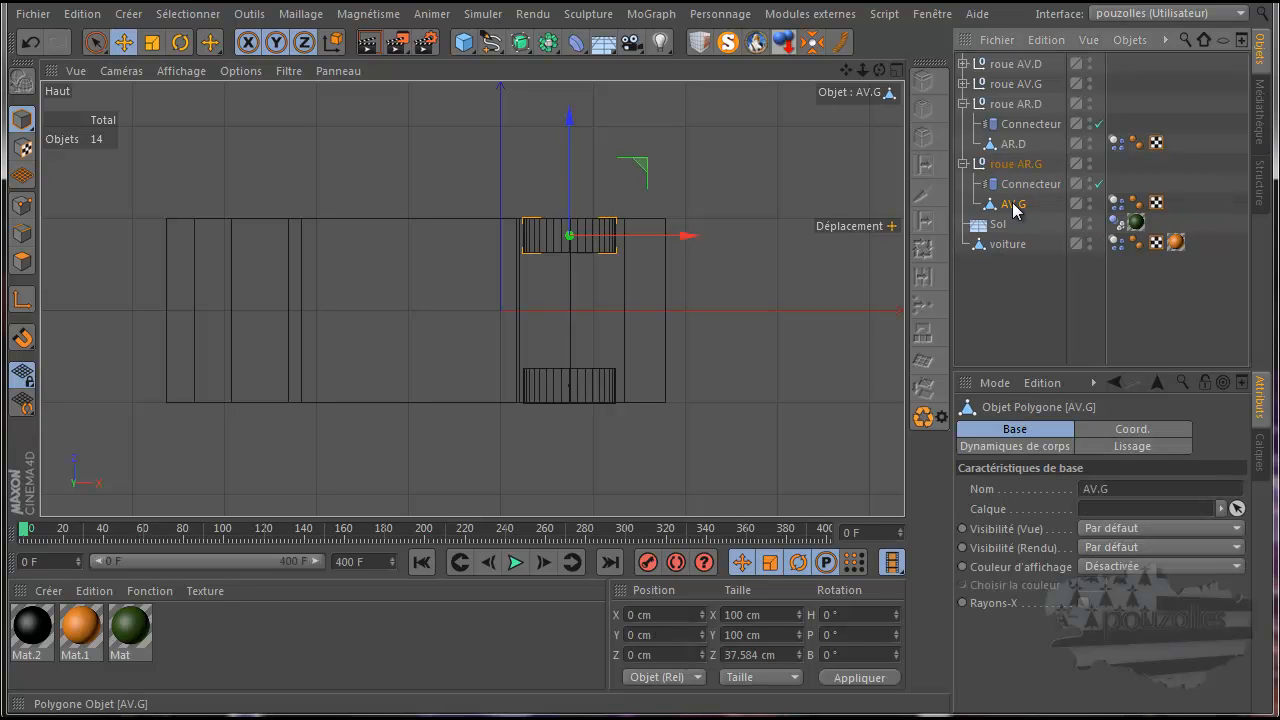
pyautogui.doubleClick(1016, 204)
pyautogui.click(1020, 203)
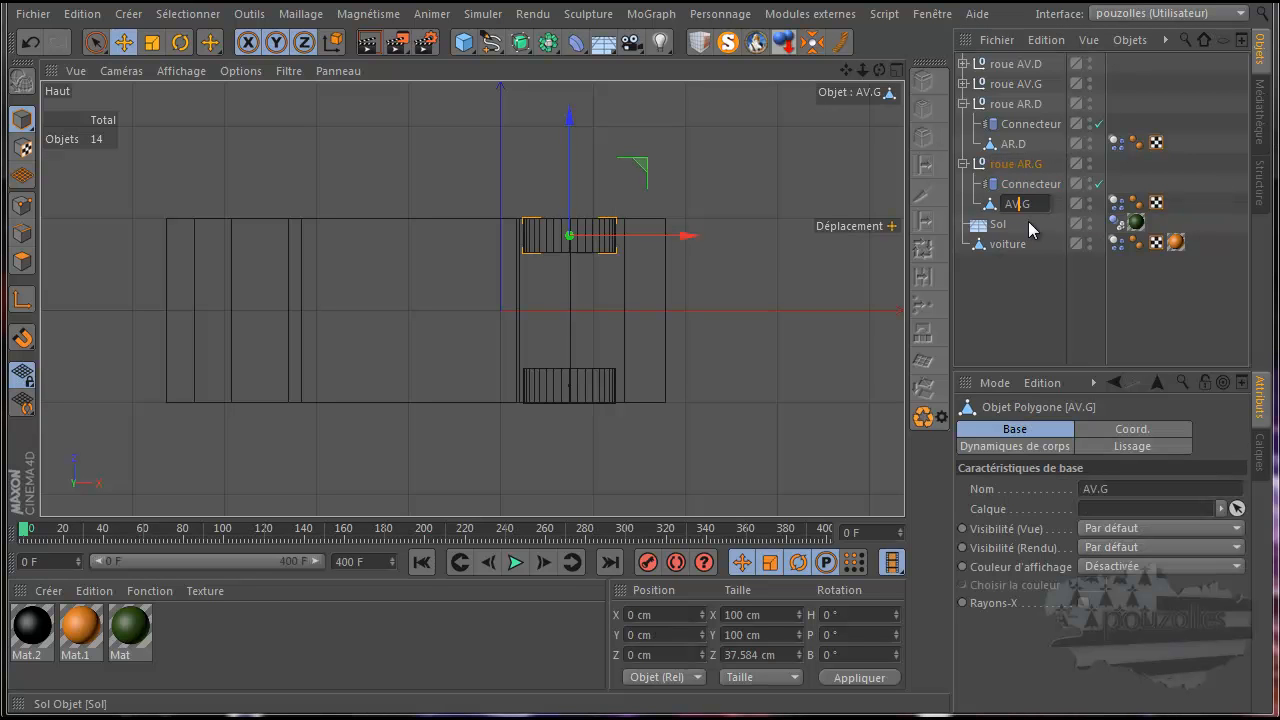
pyautogui.press('BackSpace')
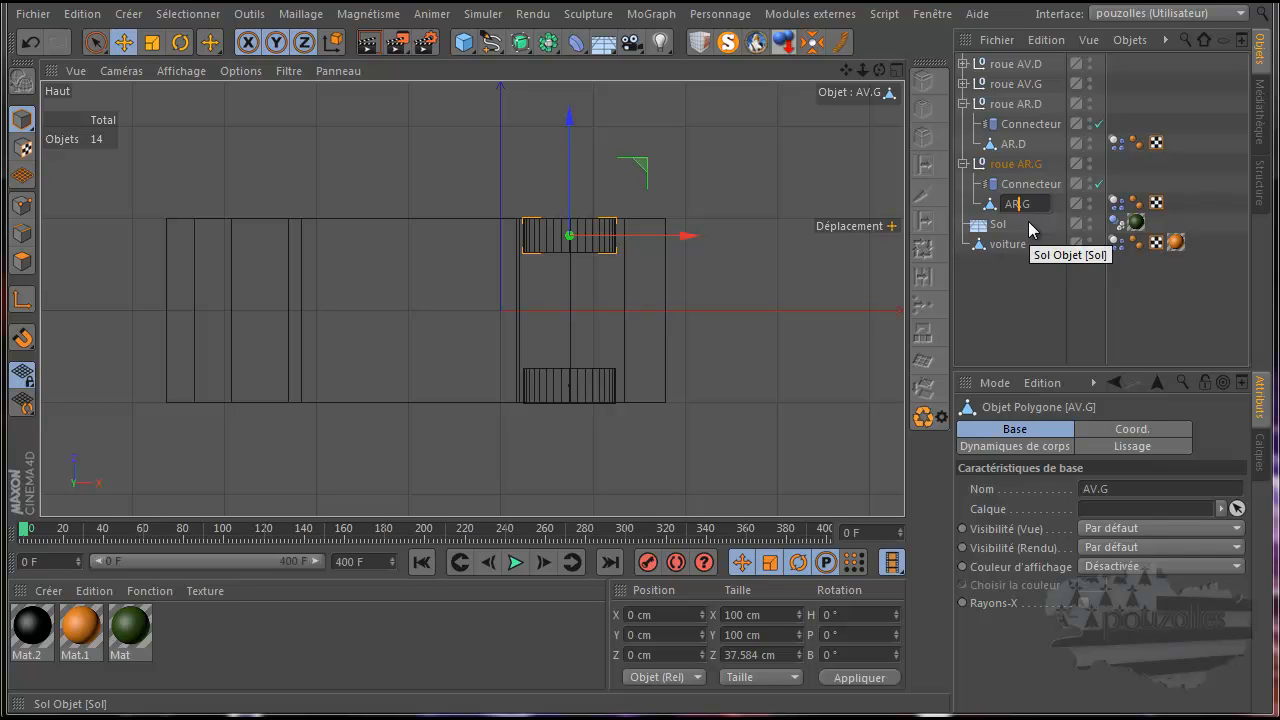
pyautogui.press('Return')
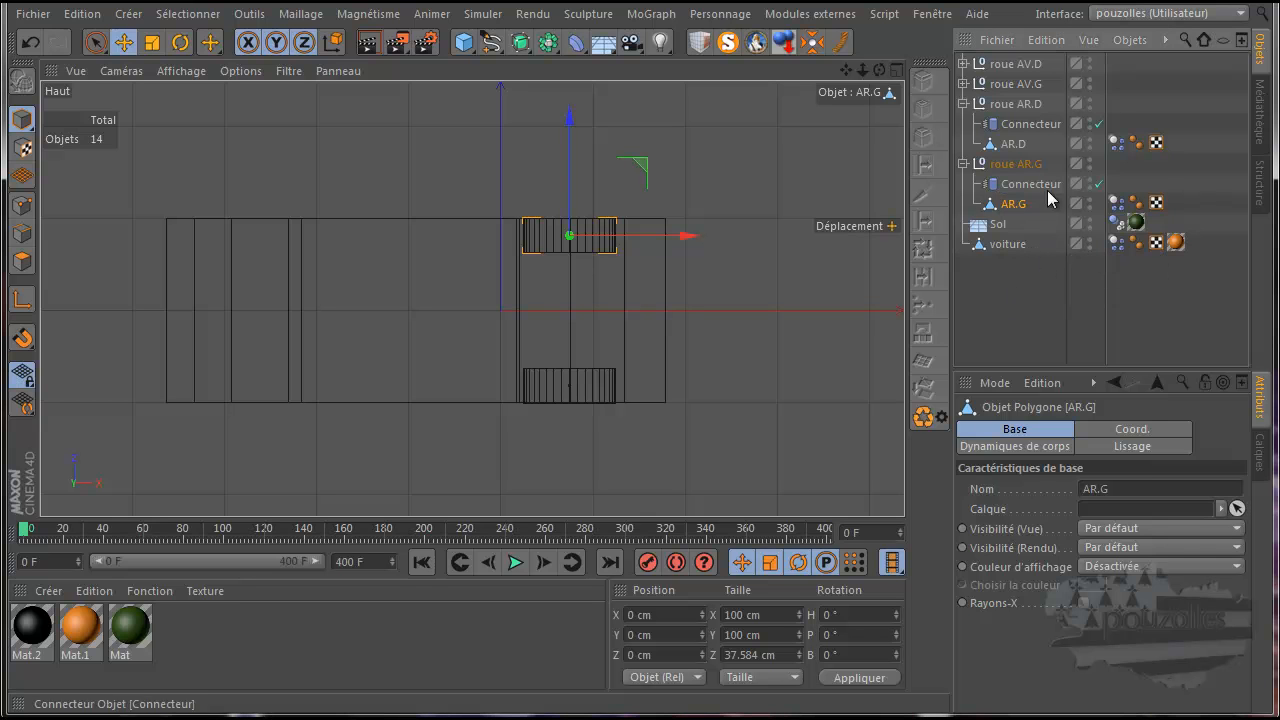
pyautogui.click(1025, 119)
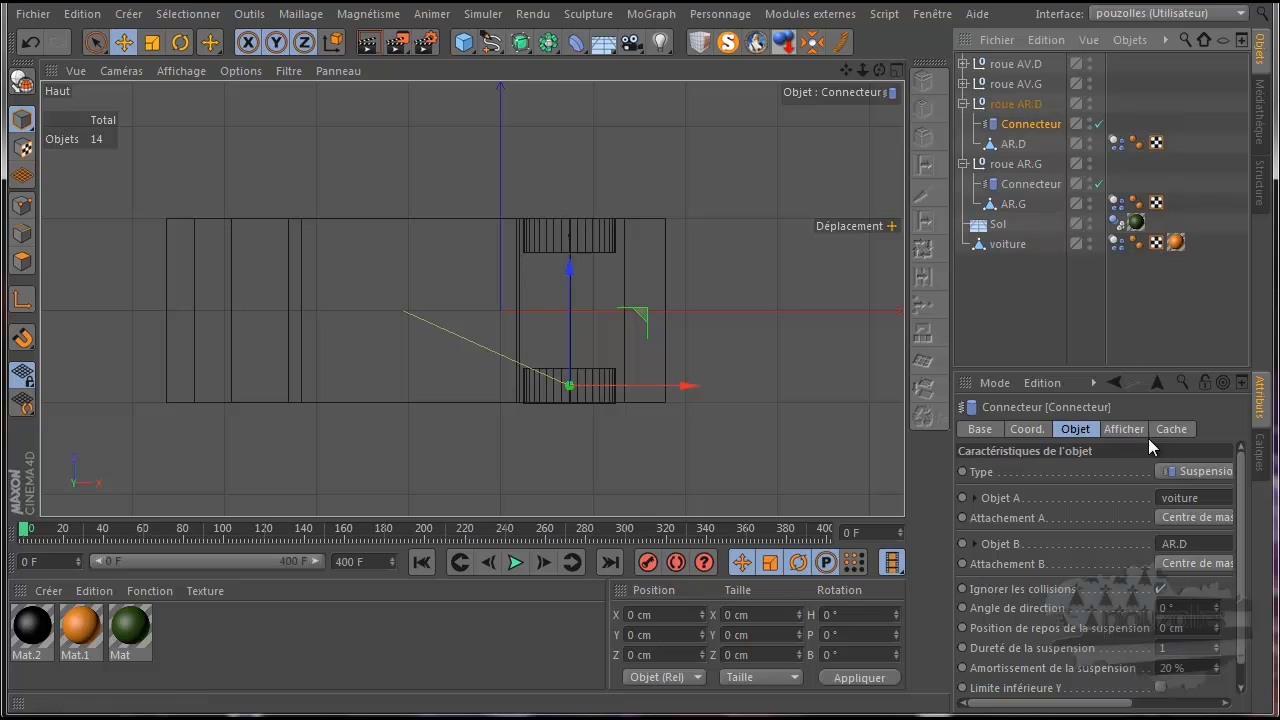
pyautogui.click(1035, 183)
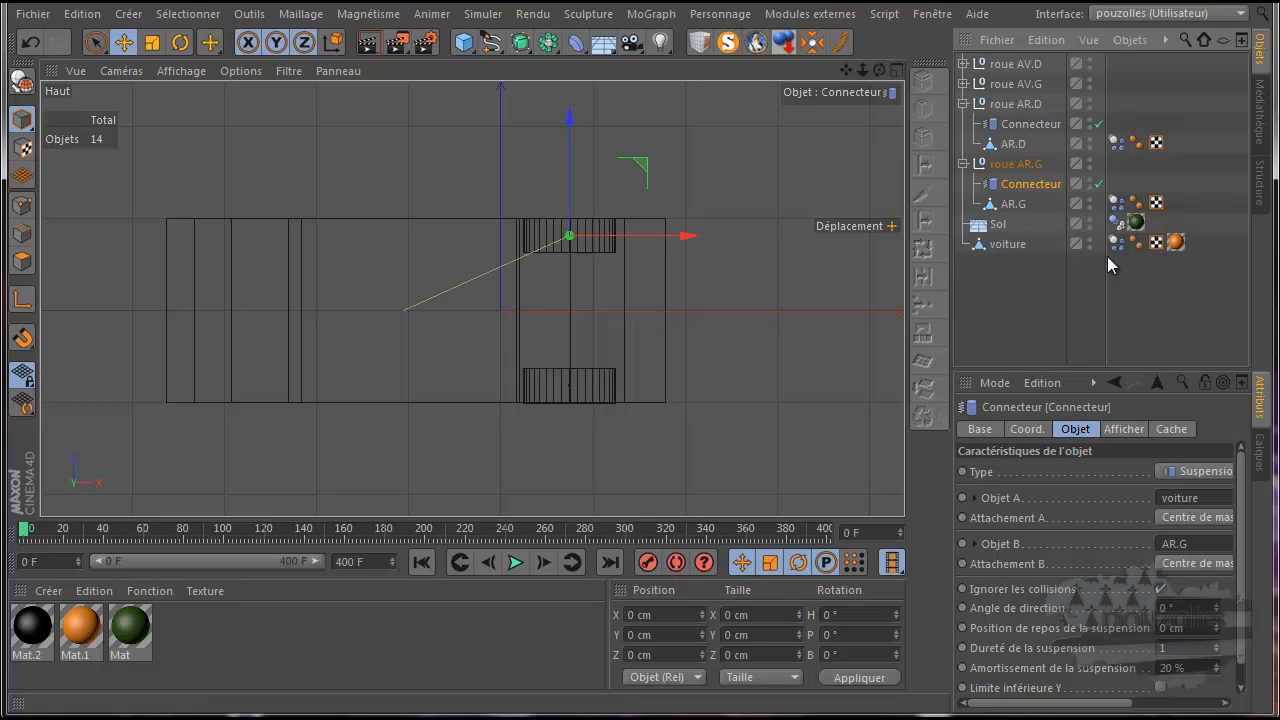
# Move the roue AR.D and roue AR.G groups together along X into the rear wheel arches, at about -275 cm
pyautogui.click(964, 163)
pyautogui.click(965, 105)
pyautogui.moveTo(1106, 97); pyautogui.dragTo(1012, 126)
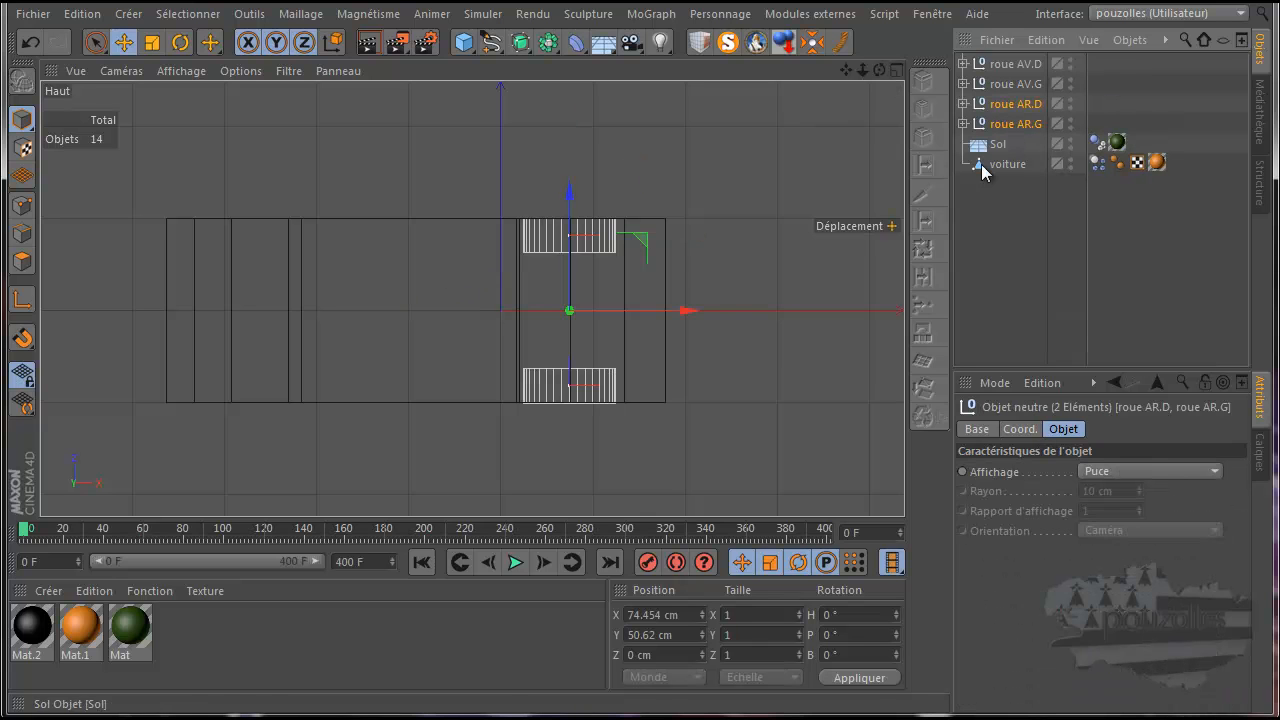
pyautogui.moveTo(695, 305); pyautogui.dragTo(363, 373)
pyautogui.middleClick(373, 473)
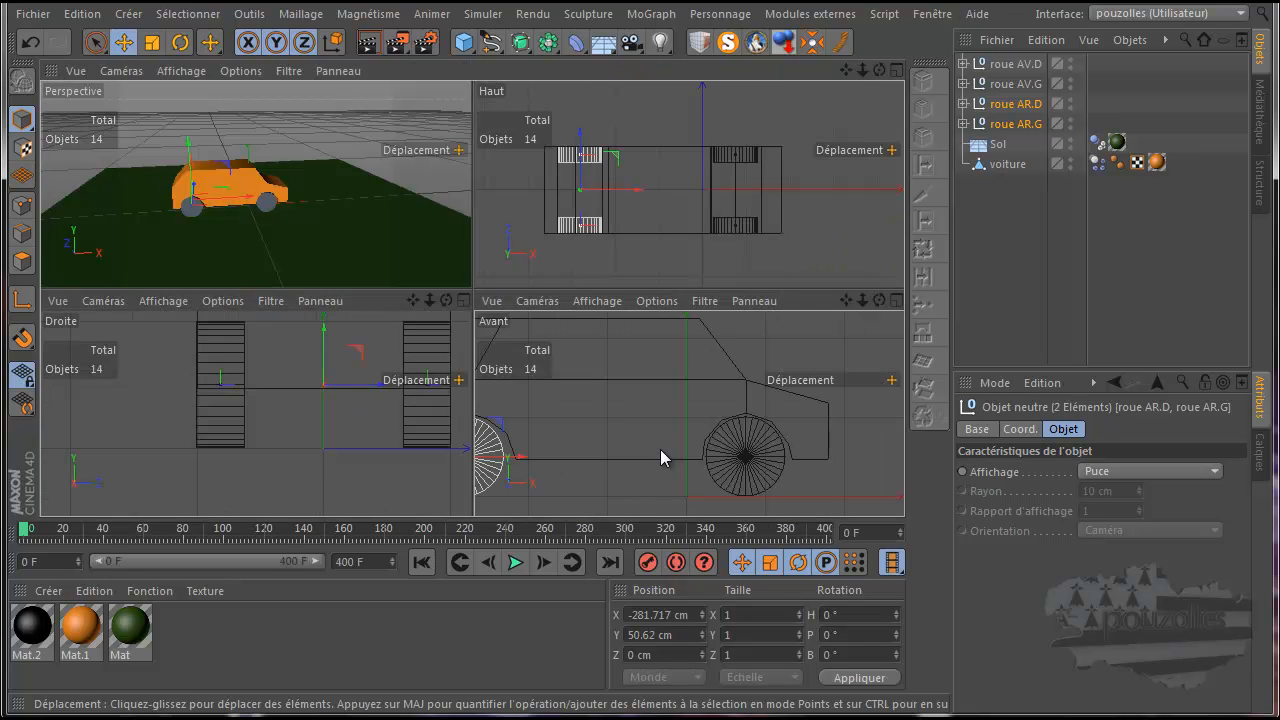
pyautogui.middleClick(660, 449)
pyautogui.scroll(3, 400, 342)
pyautogui.moveTo(457, 419); pyautogui.dragTo(470, 430)
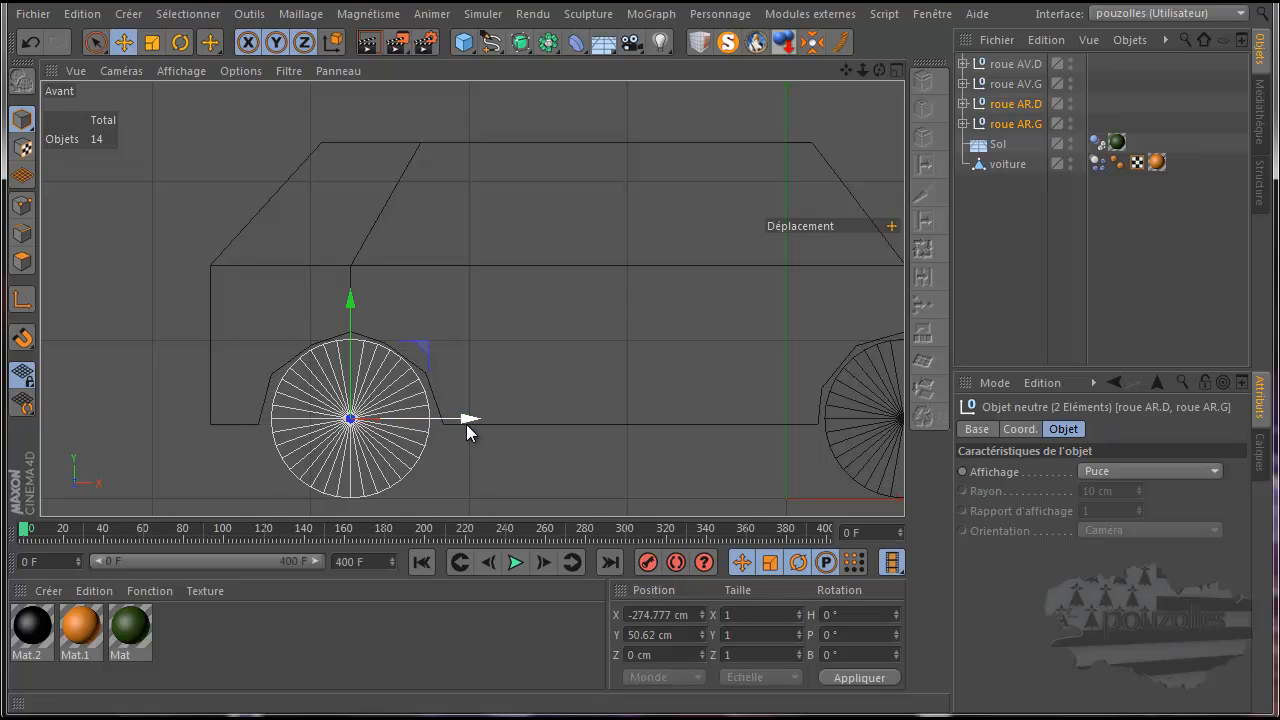
# Raise the voiture body slightly along Y so its wheel arches clear the wheels, and deselect it
pyautogui.click(1003, 165)
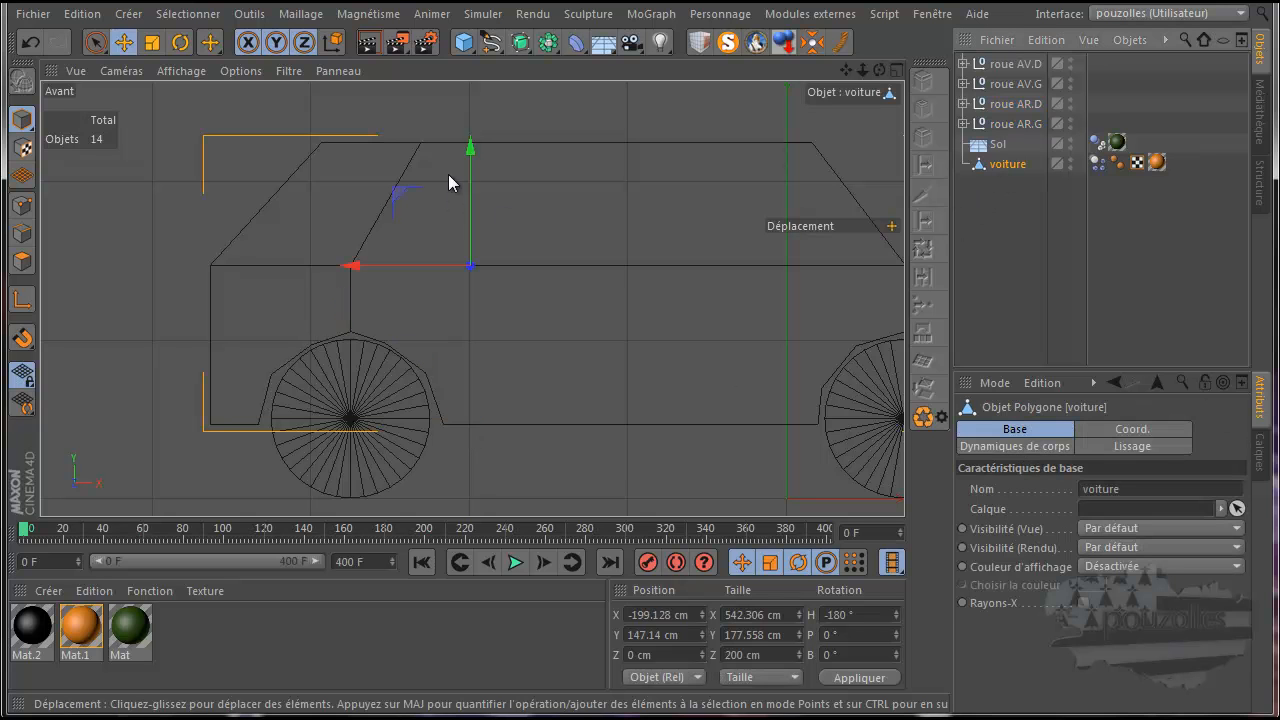
pyautogui.moveTo(471, 149); pyautogui.dragTo(473, 141)
pyautogui.click(1022, 240)
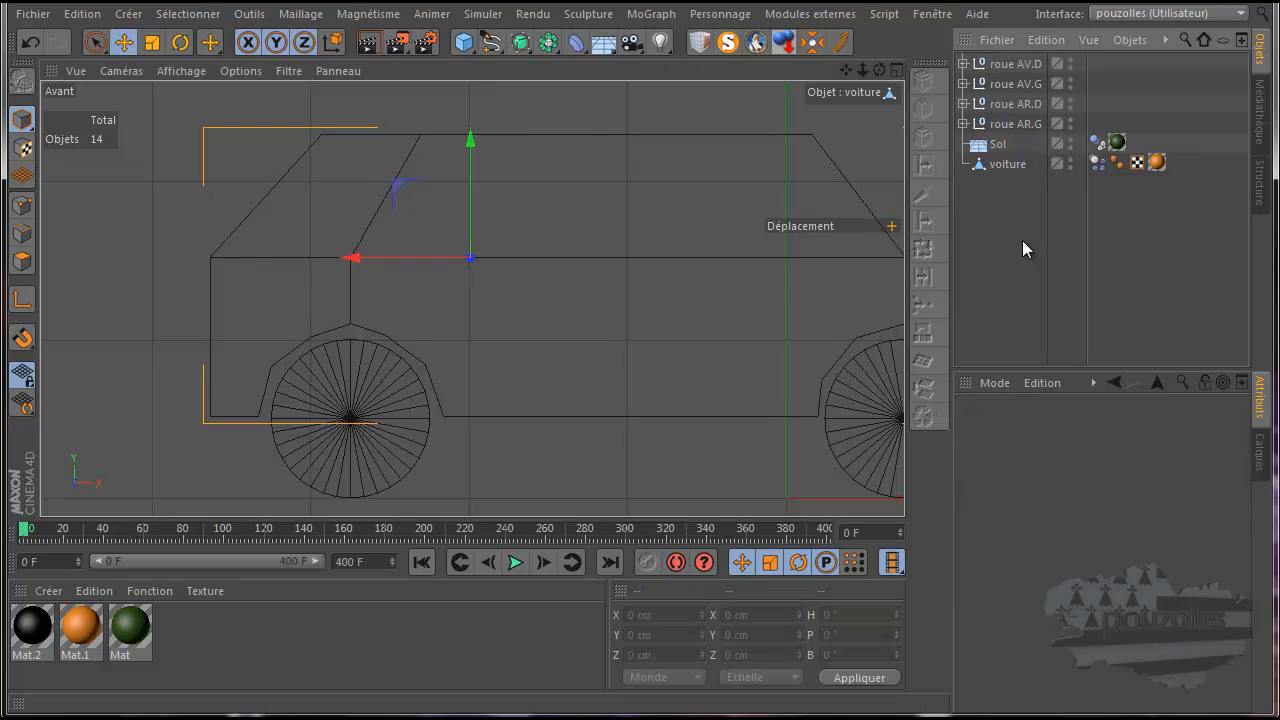
# Play the simulation in the front view to check how the four suspensions carry the car, and return to the first frame
pyautogui.middleClick(527, 337)
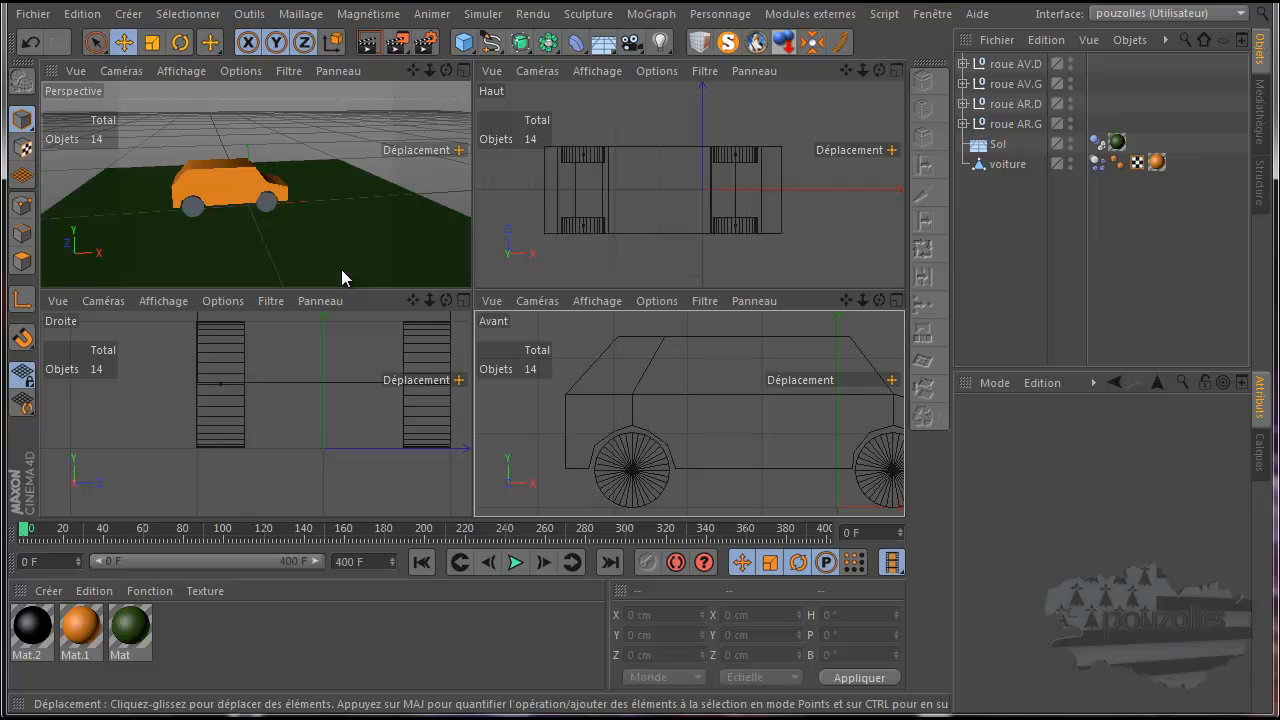
pyautogui.middleClick(626, 489)
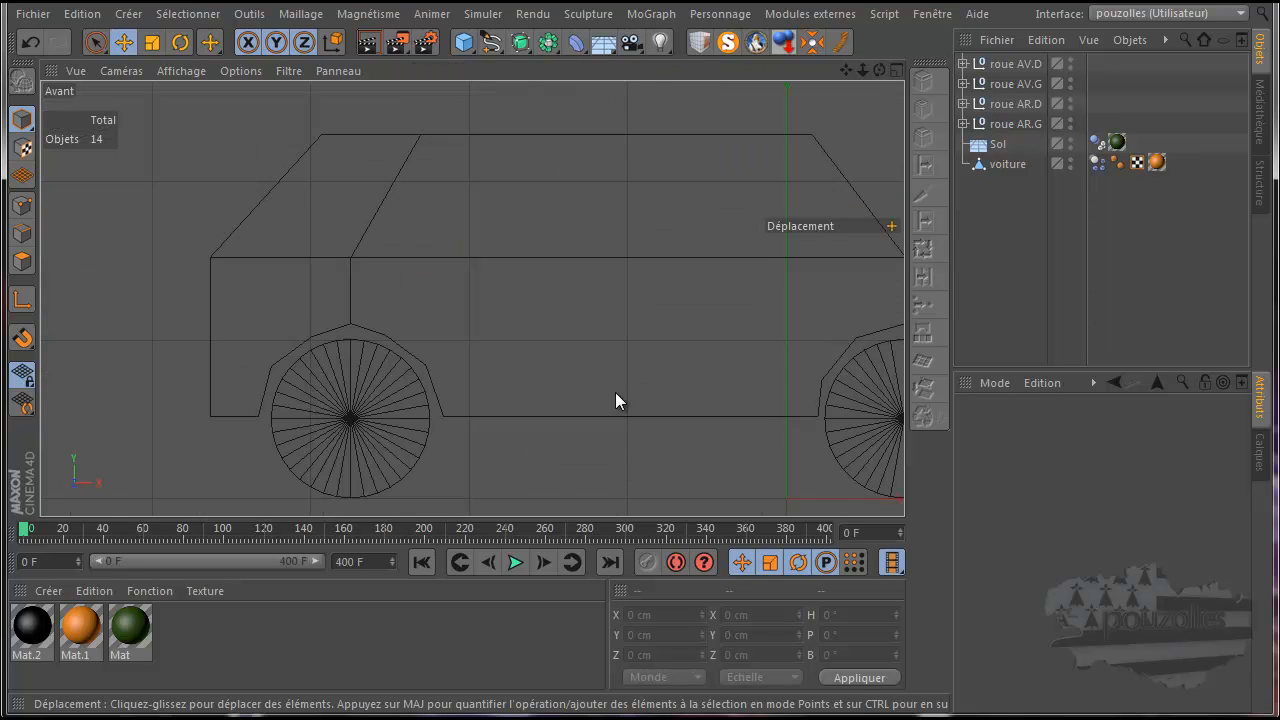
pyautogui.scroll(-2, 615, 392)
pyautogui.moveTo(843, 71); pyautogui.dragTo(636, 389)
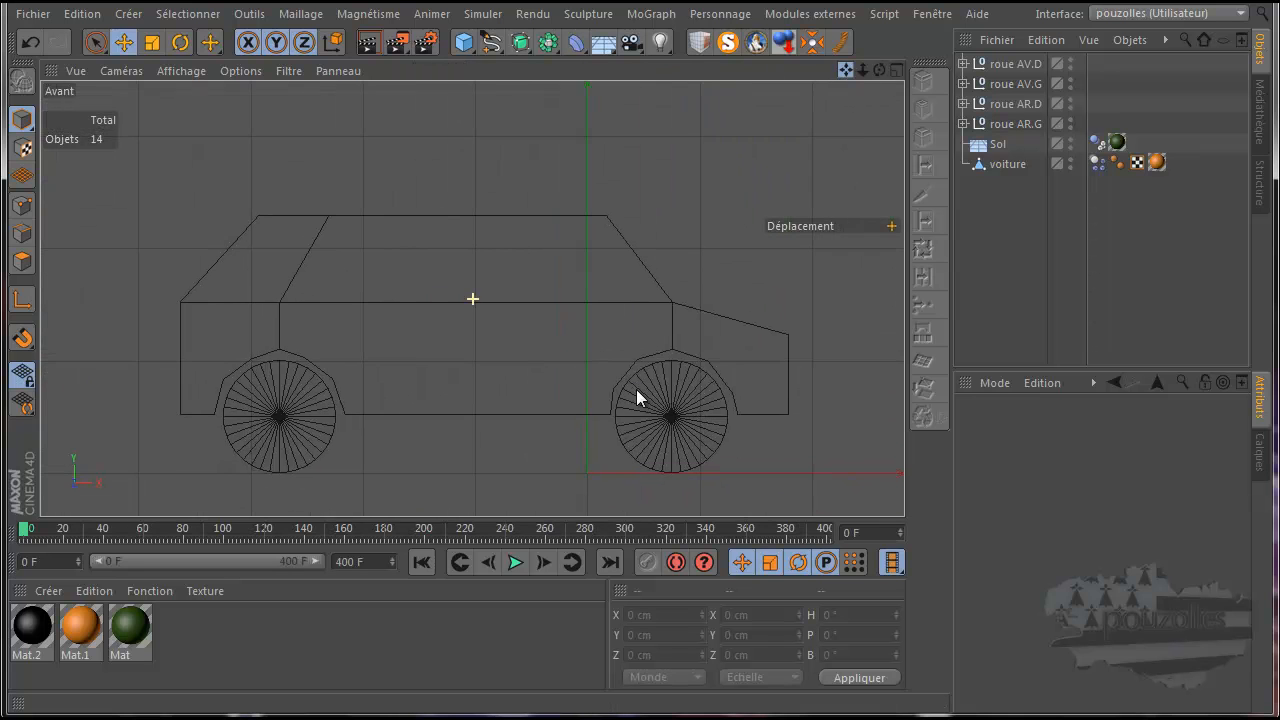
pyautogui.click(515, 562)
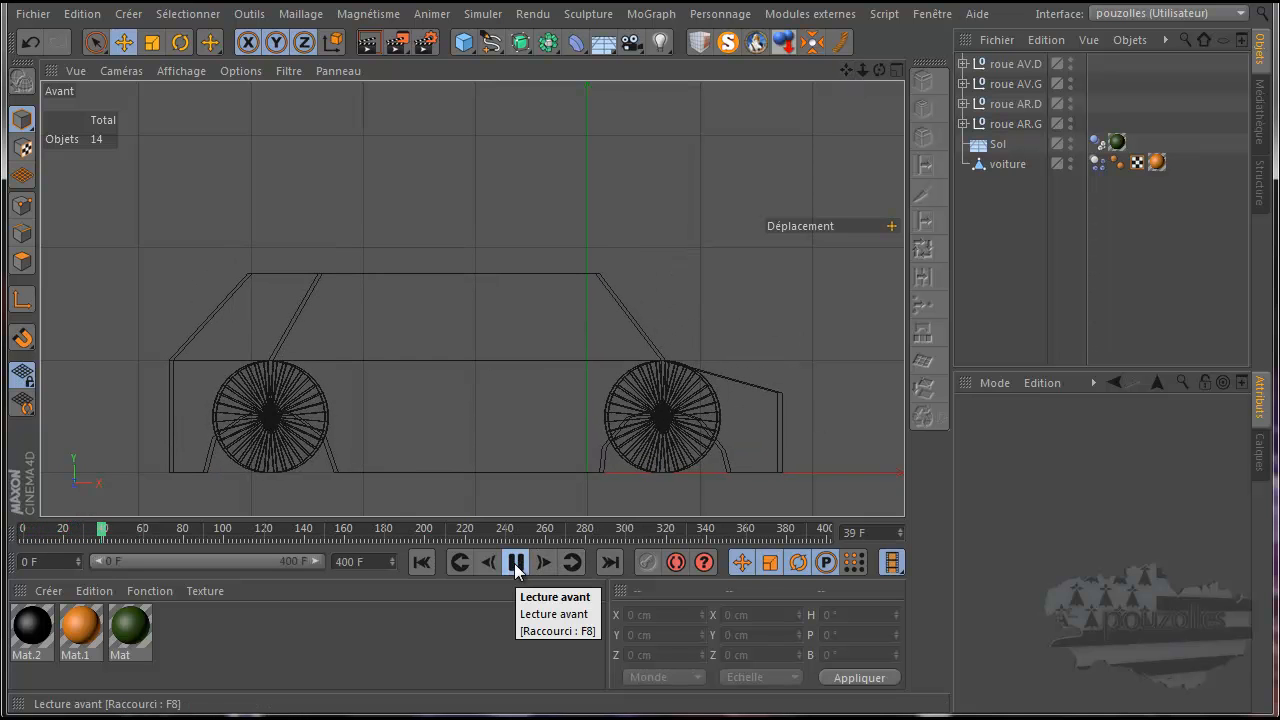
pyautogui.click(515, 562)
pyautogui.click(421, 562)
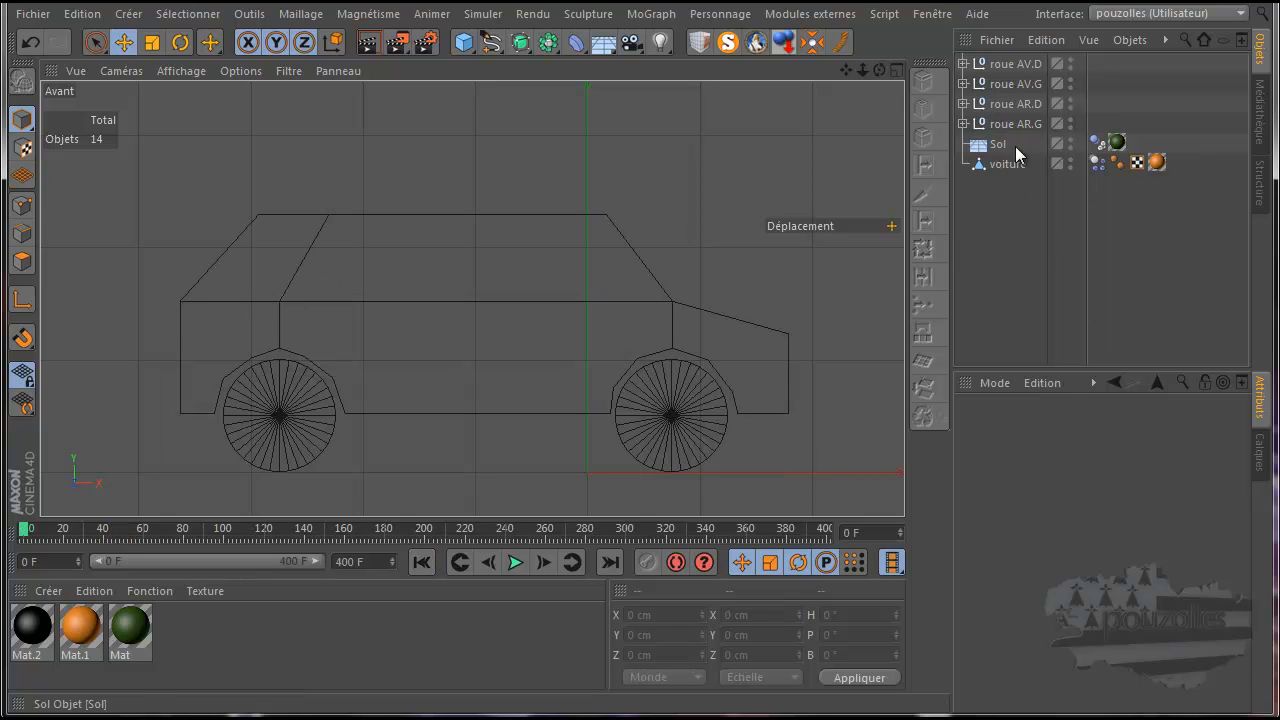
# Set the suspension stiffness to 30 and the suspension damping to 60 % on all four wheel connectors together
pyautogui.click(962, 63)
pyautogui.click(963, 123)
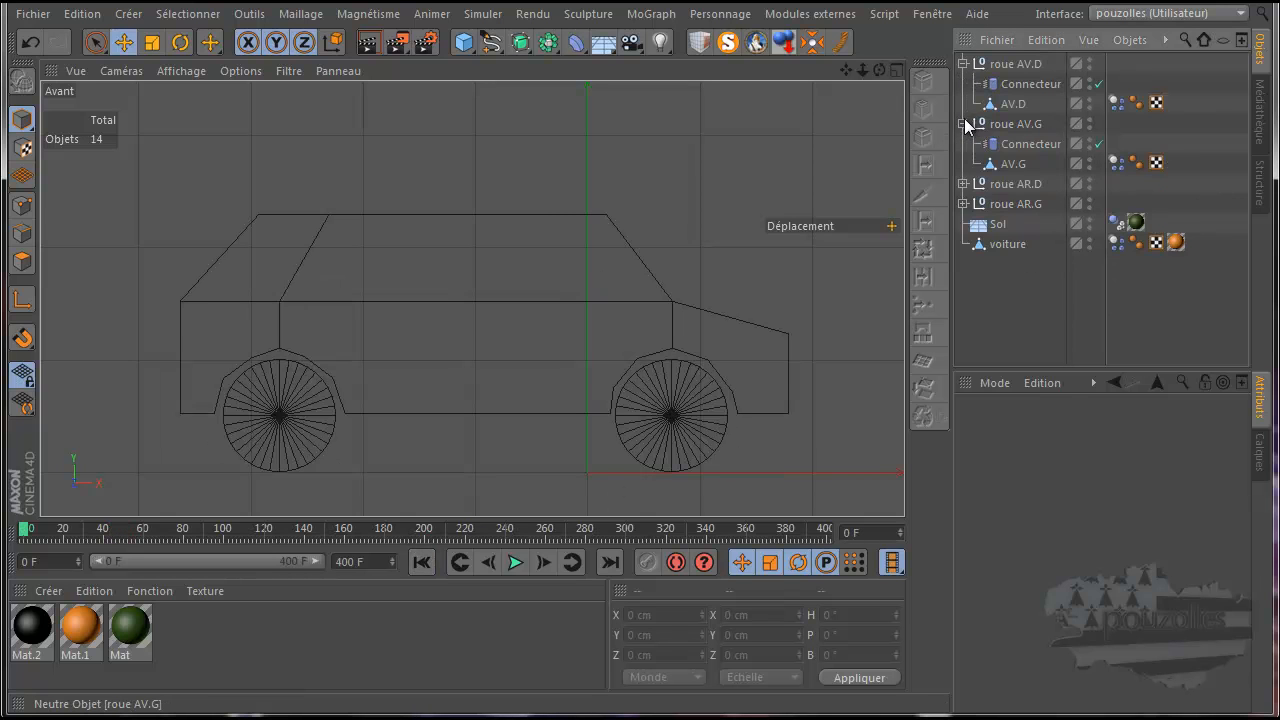
pyautogui.click(962, 183)
pyautogui.click(963, 243)
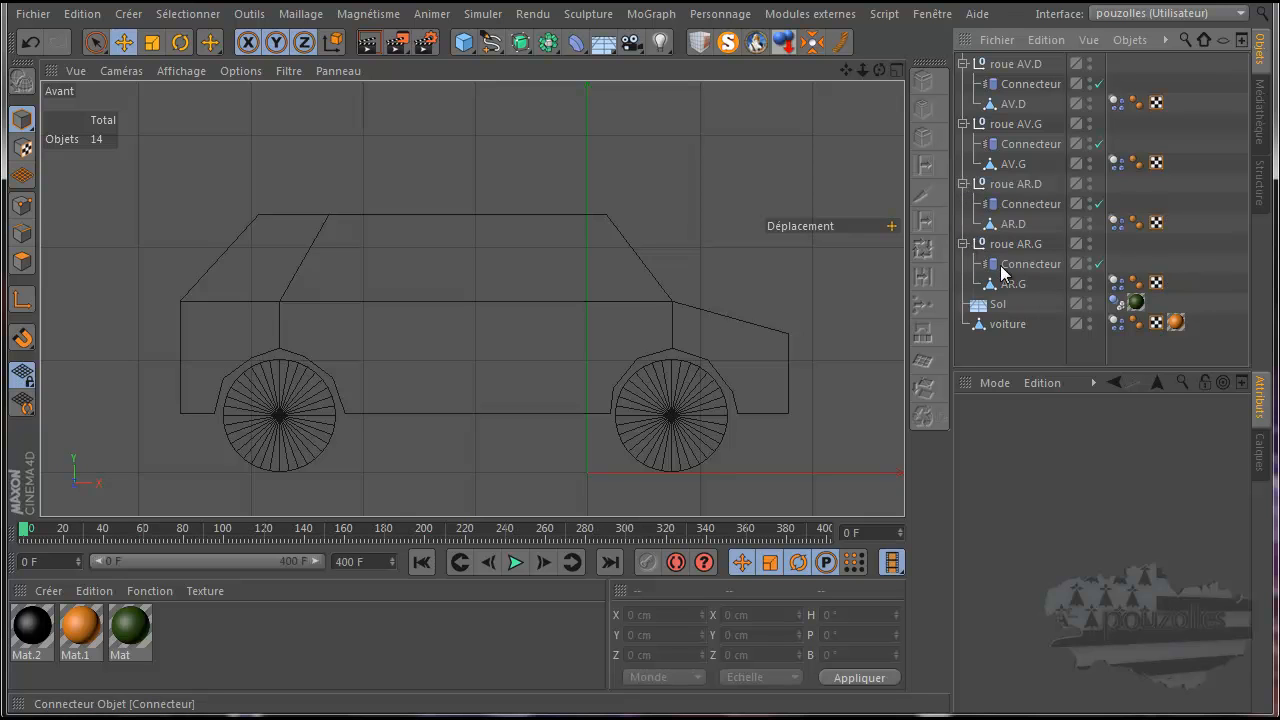
pyautogui.click(1016, 266)
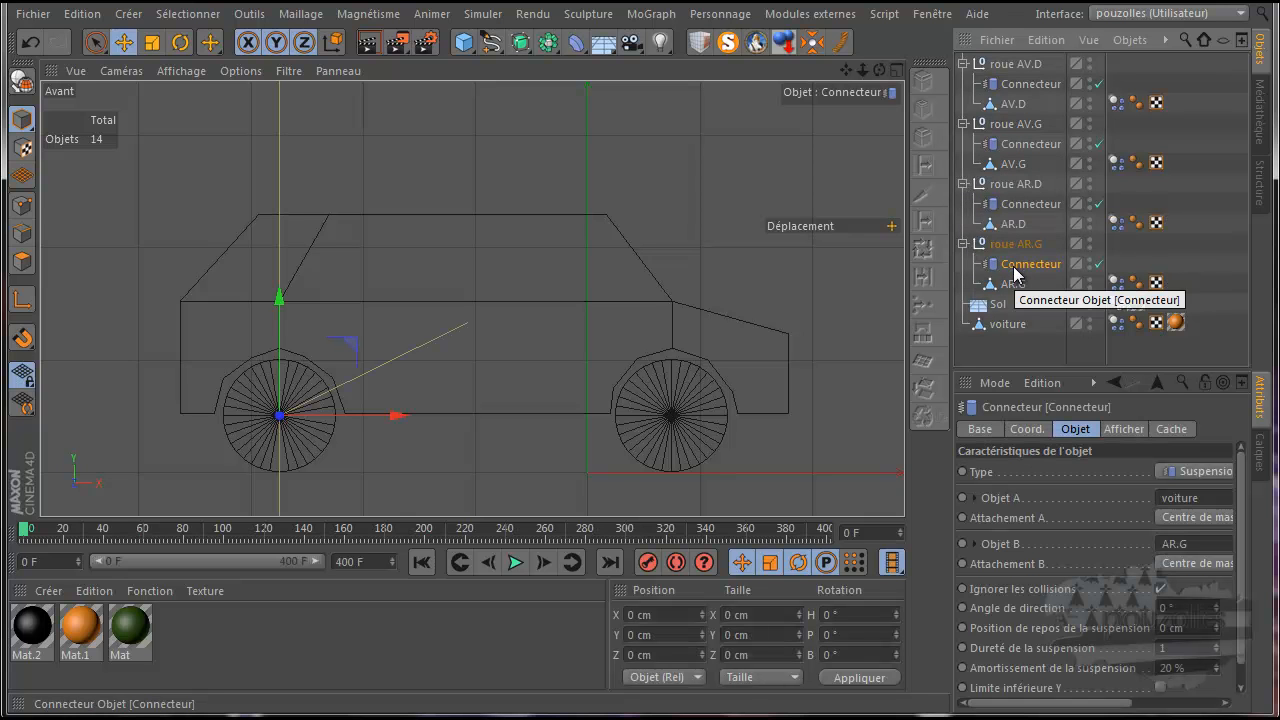
pyautogui.keyDown('ctrl'); pyautogui.click(1030, 204); pyautogui.keyUp('ctrl')
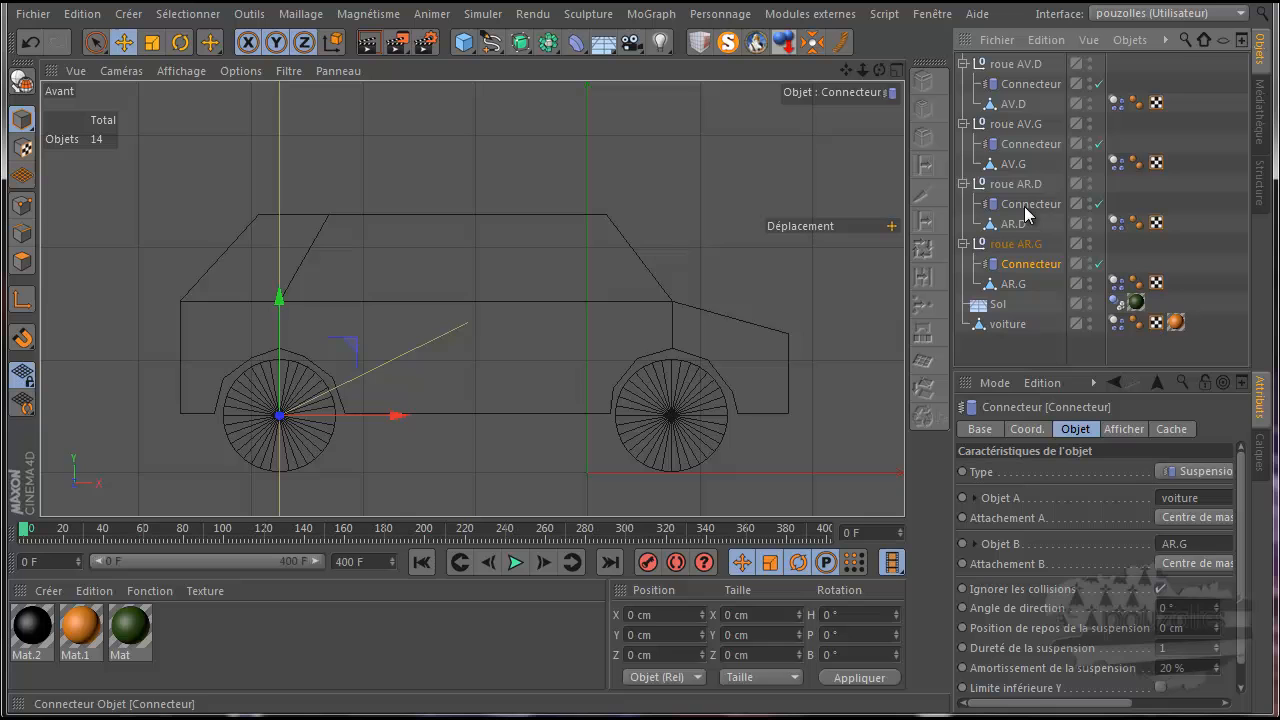
pyautogui.keyDown('ctrl'); pyautogui.click(1033, 143); pyautogui.keyUp('ctrl')
pyautogui.keyDown('ctrl'); pyautogui.click(1028, 85); pyautogui.keyUp('ctrl')
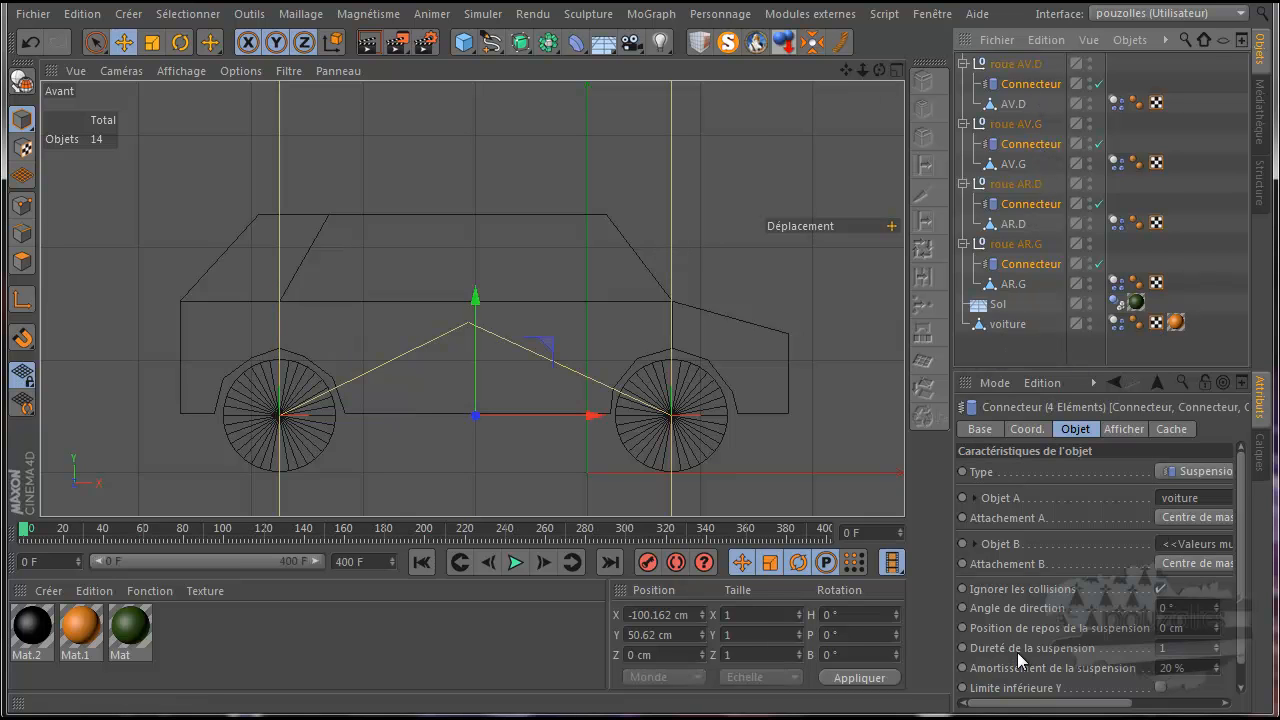
pyautogui.click(1162, 648)
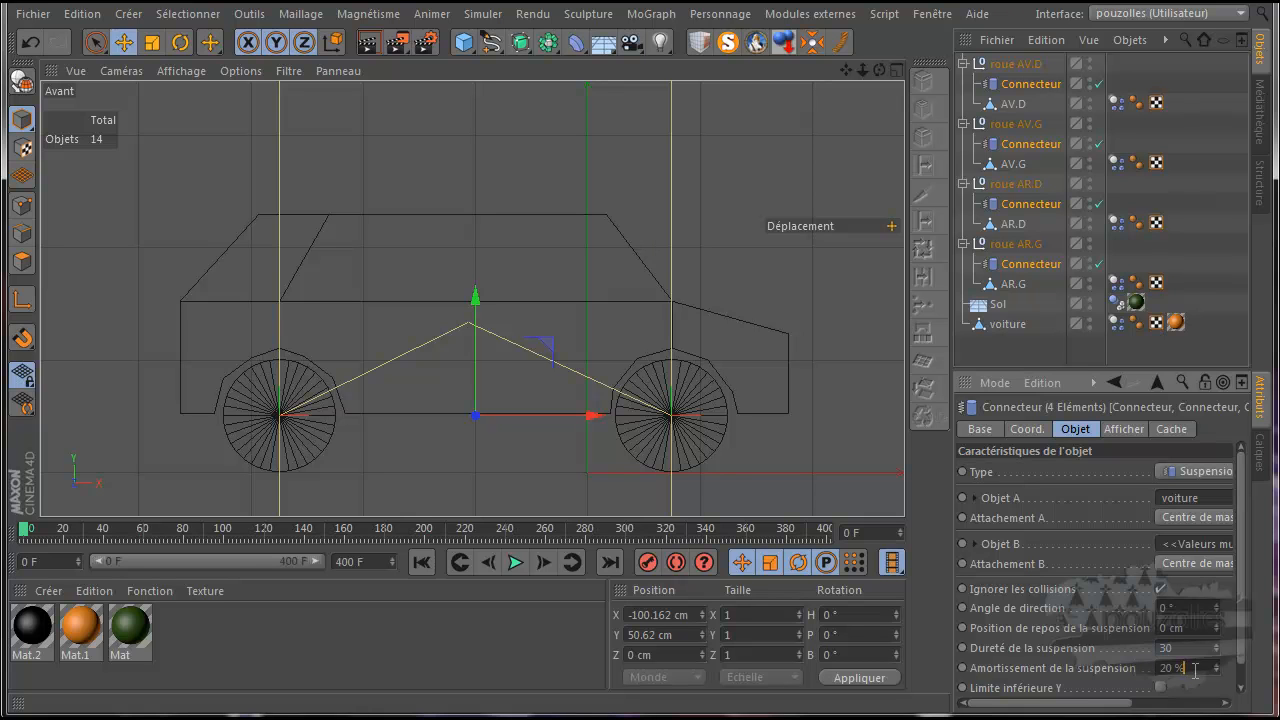
pyautogui.moveTo(1192, 672); pyautogui.dragTo(1160, 672)
pyautogui.write('60')
# Play the simulation with the stiffer suspension settings to check the car's height, and return to the first frame
pyautogui.click(511, 565)
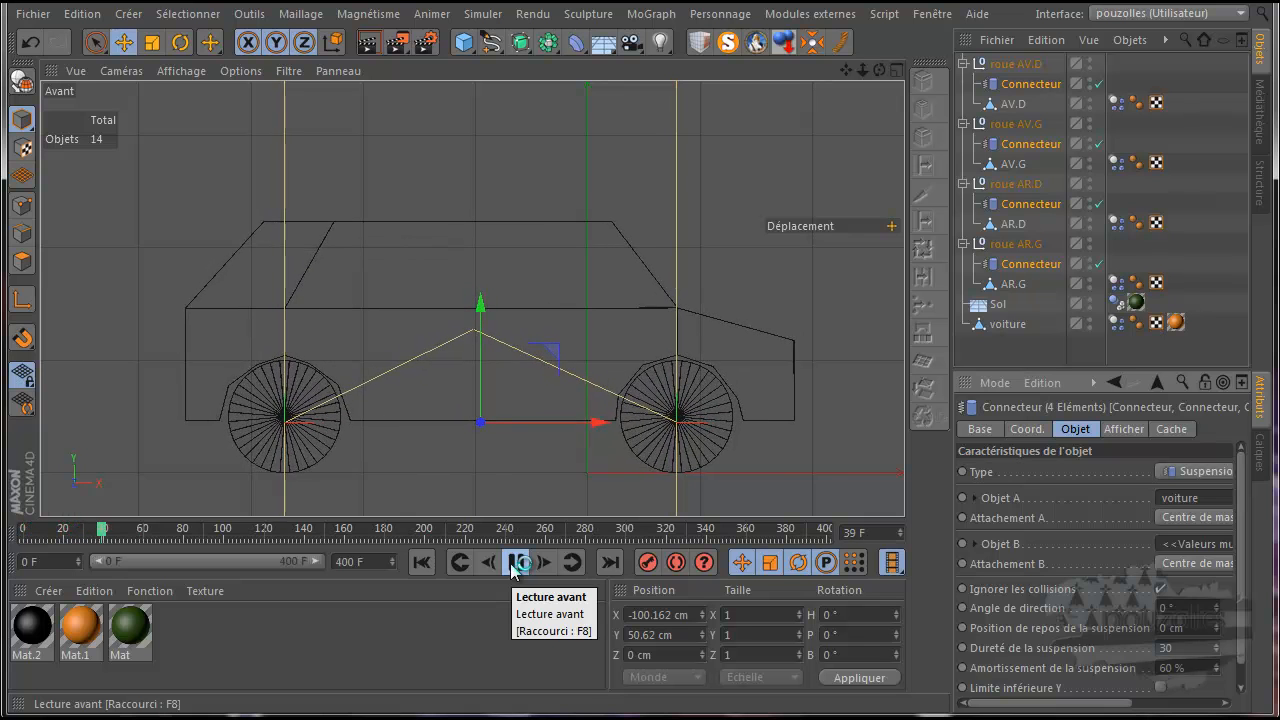
pyautogui.click(516, 563)
pyautogui.click(422, 563)
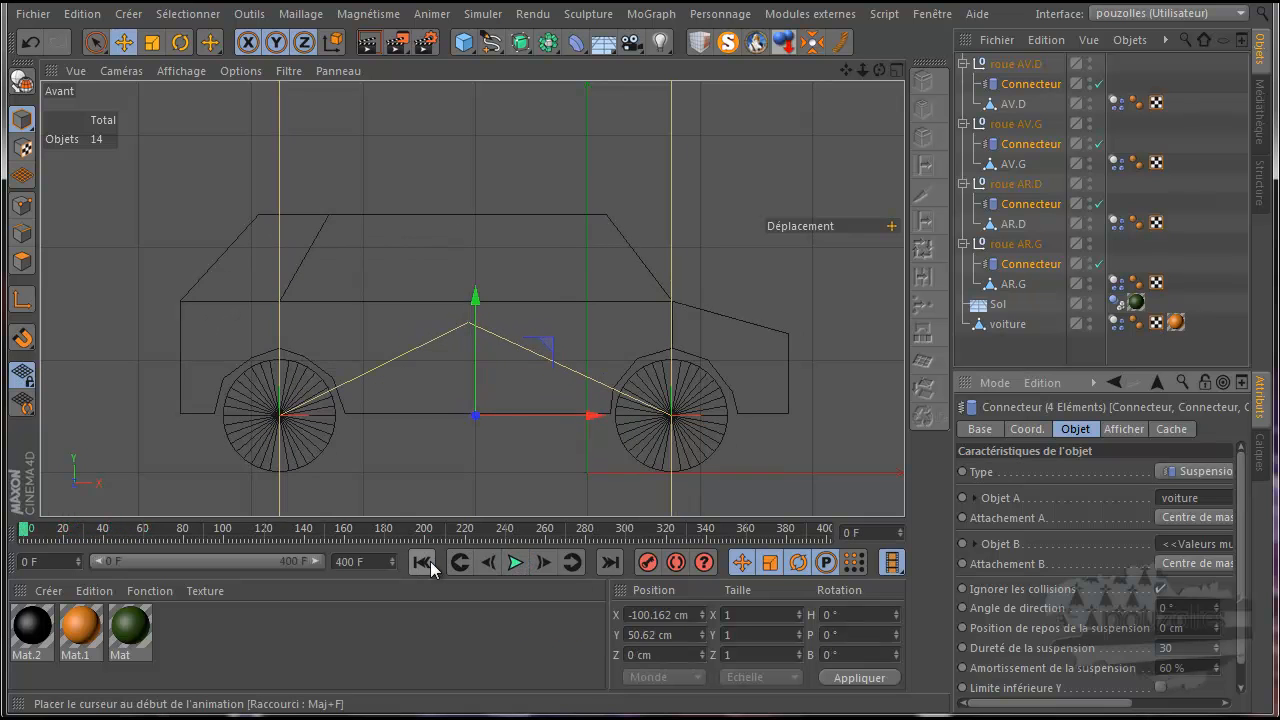
# Replay the simulation in the front view to recheck how the car settles on its suspensions, and return to the first frame
pyautogui.click(516, 563)
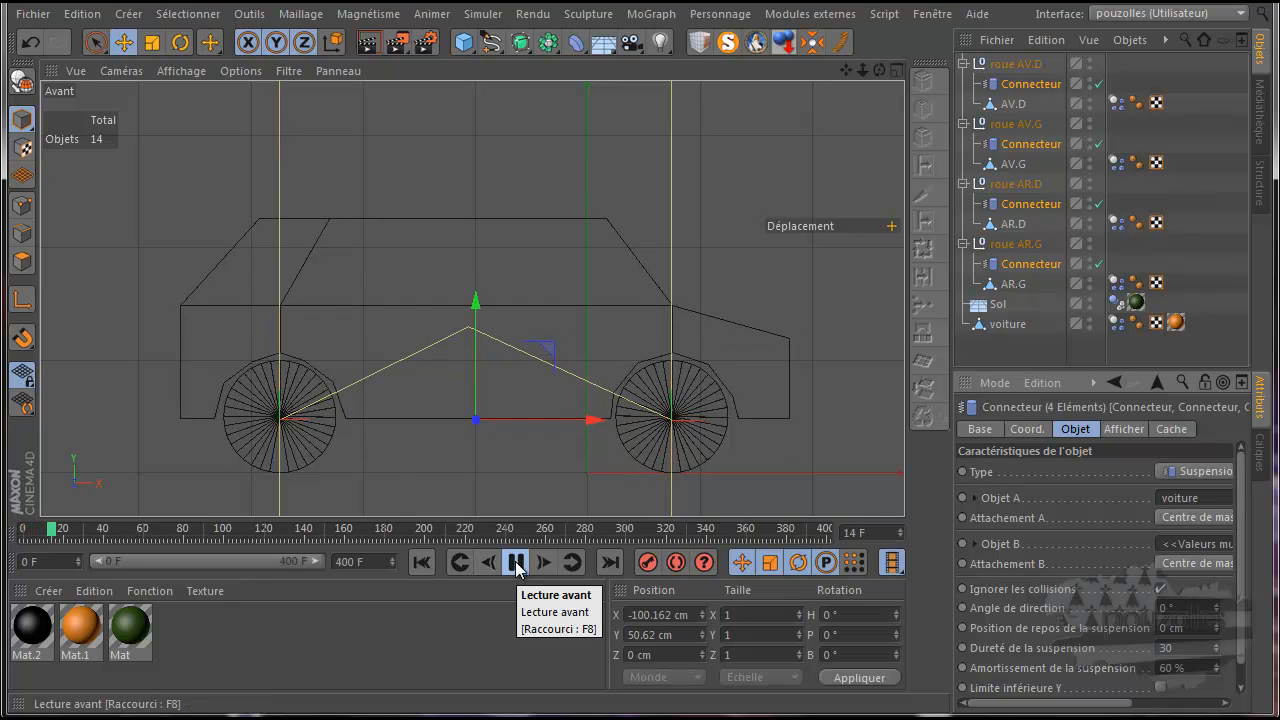
pyautogui.click(516, 563)
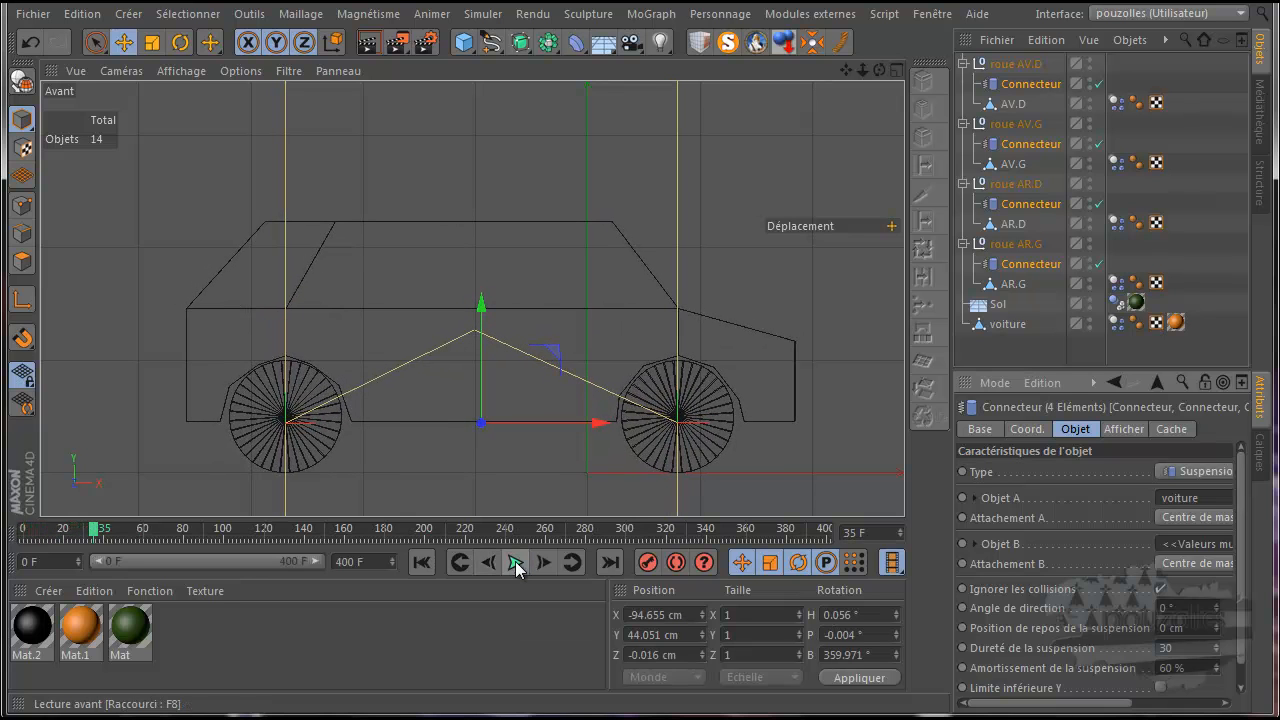
pyautogui.click(422, 564)
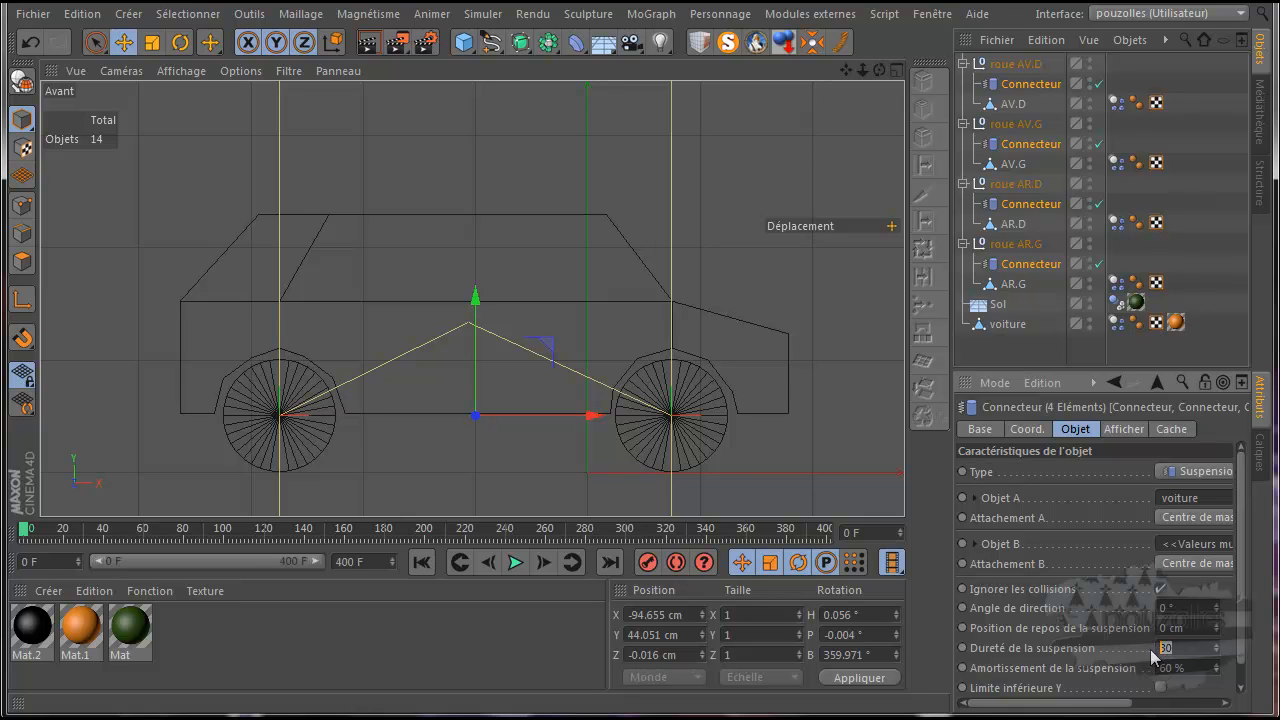
# Try a suspension stiffness of 20 on the four wheel connectors, playing the simulation and returning to the first frame
pyautogui.press('Return')
pyautogui.click(469, 606)
pyautogui.click(515, 562)
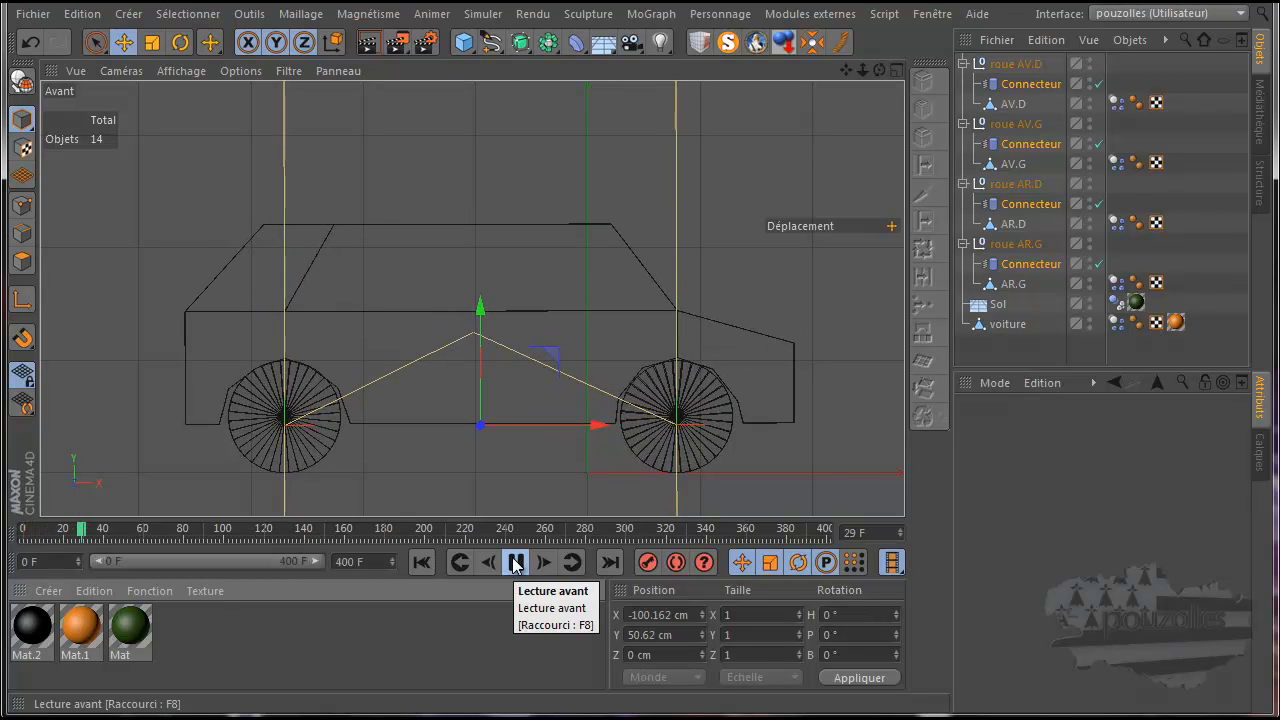
pyautogui.click(515, 562)
pyautogui.click(422, 562)
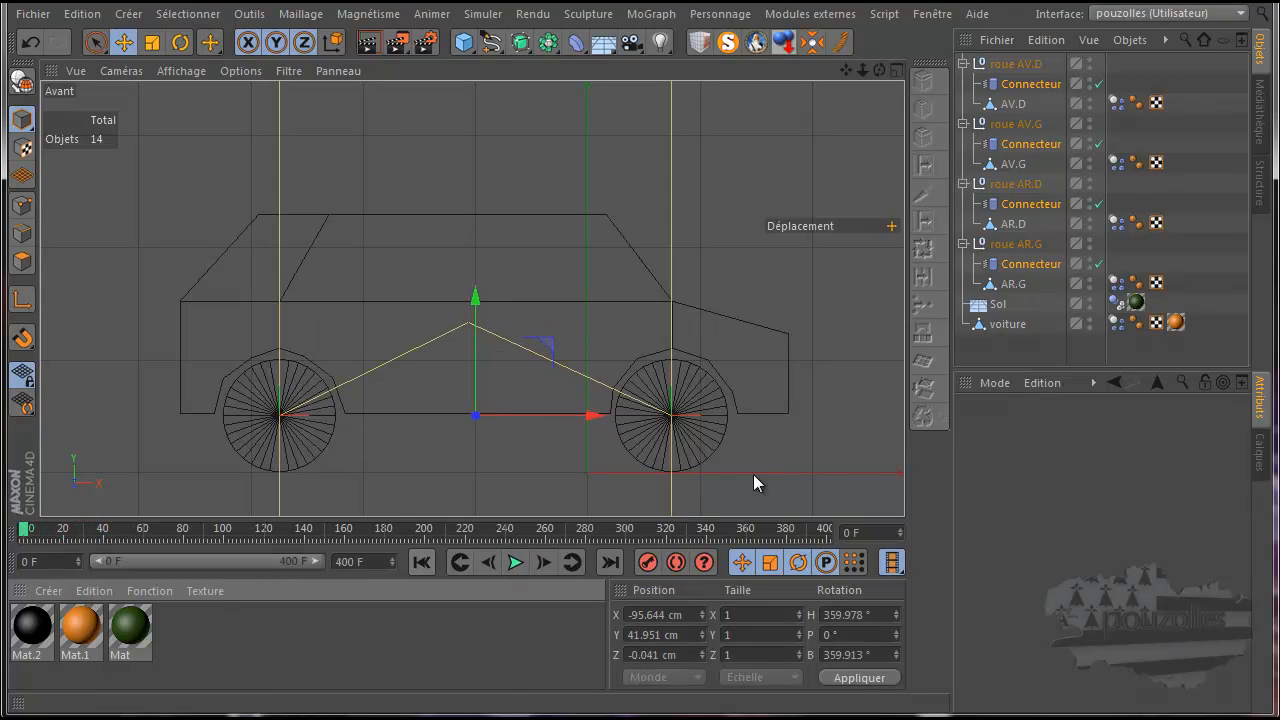
# Try a suspension stiffness of 5 on all four wheel connectors together, playing the simulation and returning to the first frame
pyautogui.click(1024, 84)
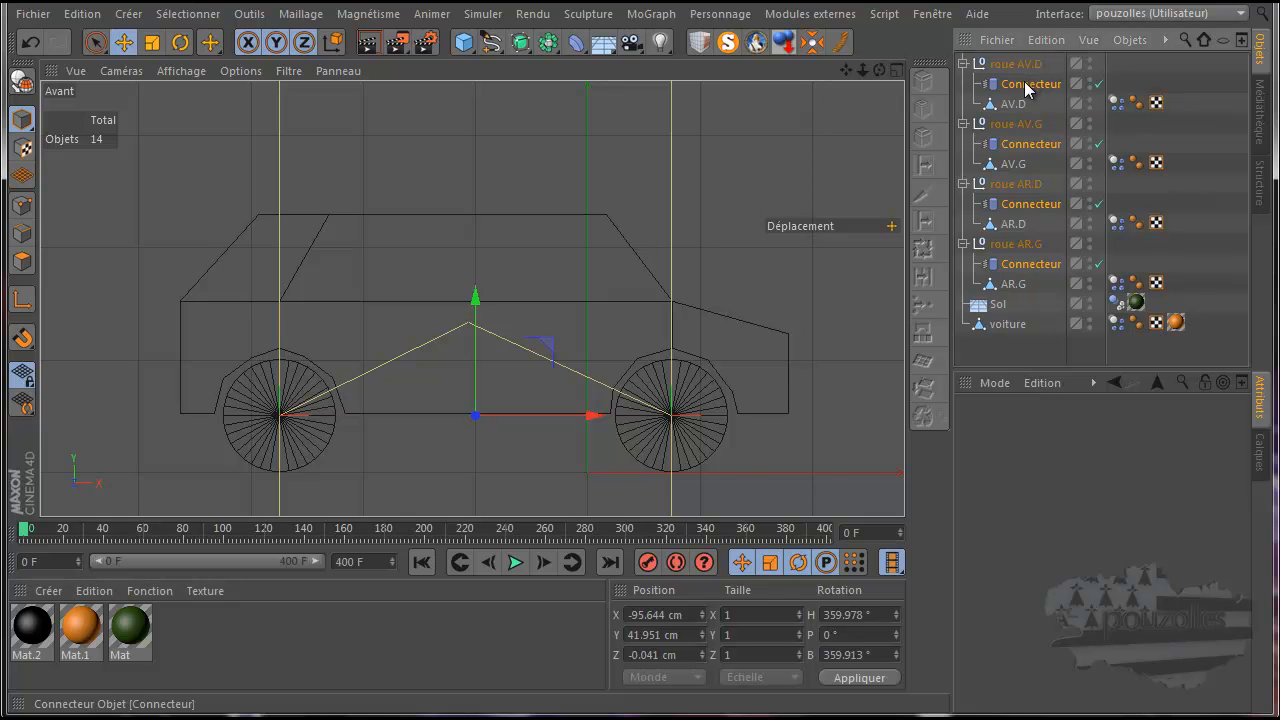
pyautogui.keyDown('ctrl'); pyautogui.click(1027, 144); pyautogui.keyUp('ctrl')
pyautogui.keyDown('ctrl'); pyautogui.click(1027, 204); pyautogui.keyUp('ctrl')
pyautogui.keyDown('ctrl'); pyautogui.click(1025, 264); pyautogui.keyUp('ctrl')
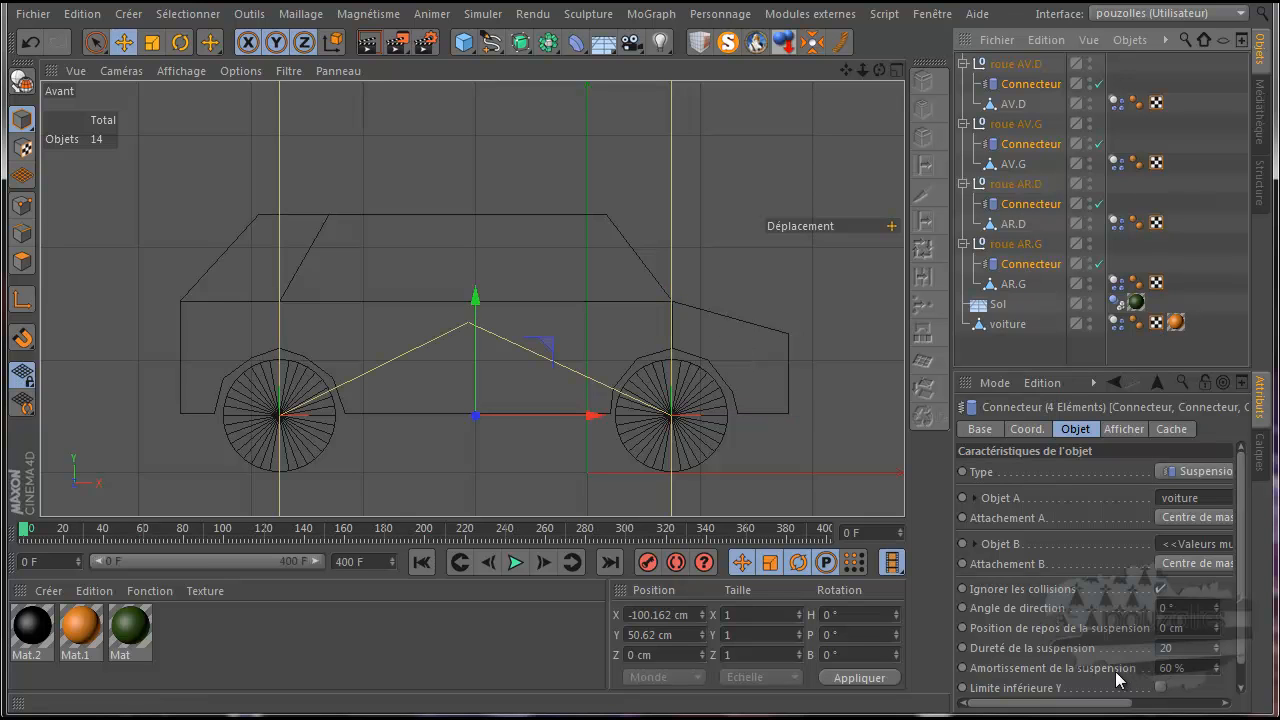
pyautogui.click(1177, 648)
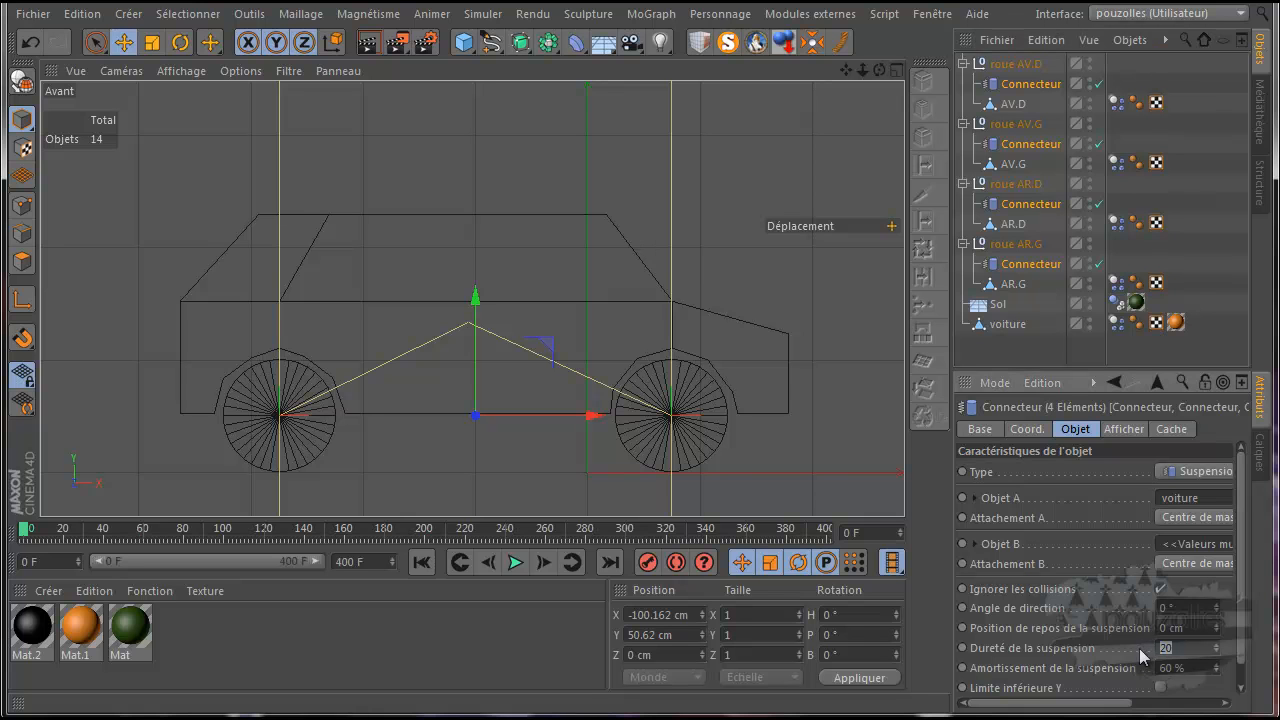
pyautogui.write('5')
pyautogui.press('Return')
pyautogui.click(514, 562)
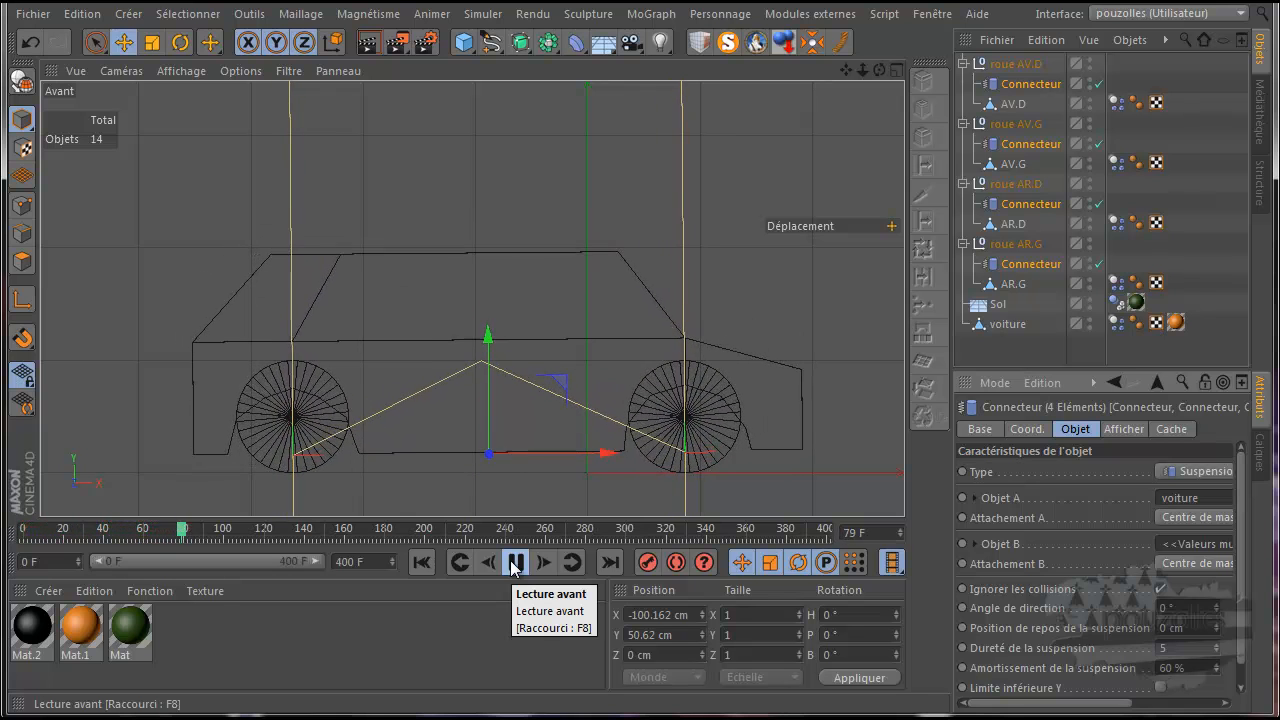
pyautogui.click(514, 562)
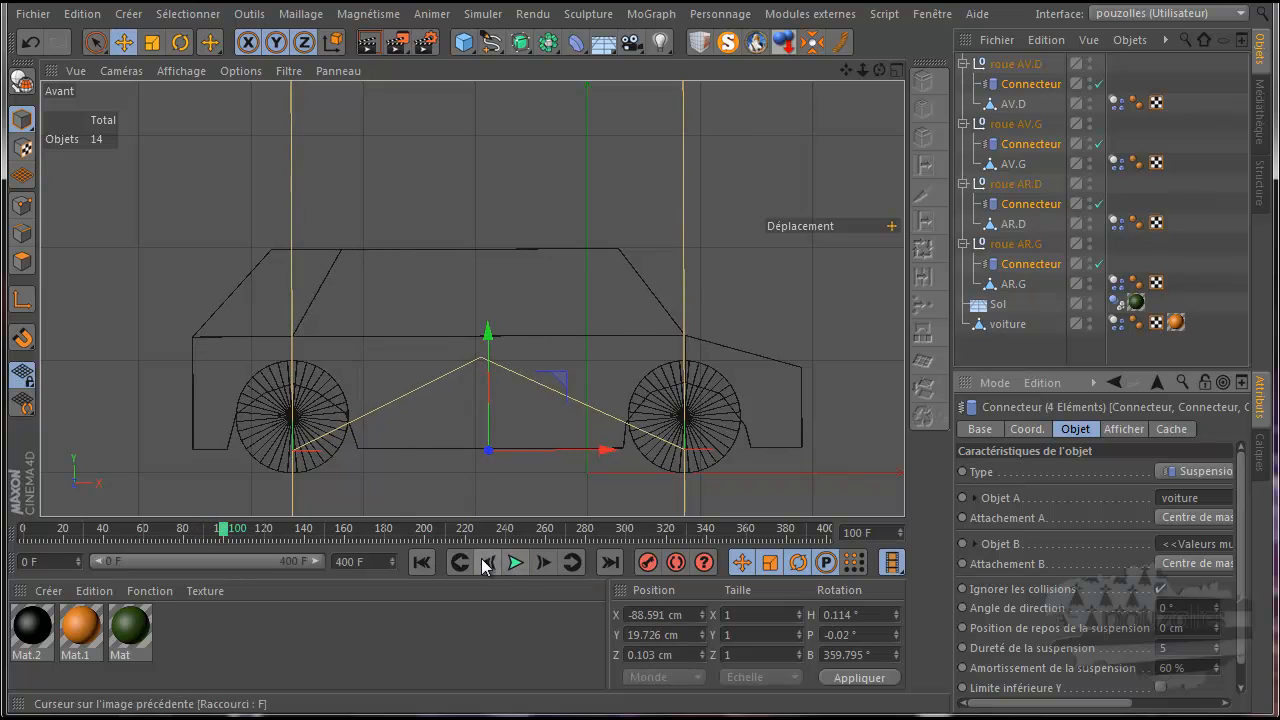
pyautogui.click(422, 563)
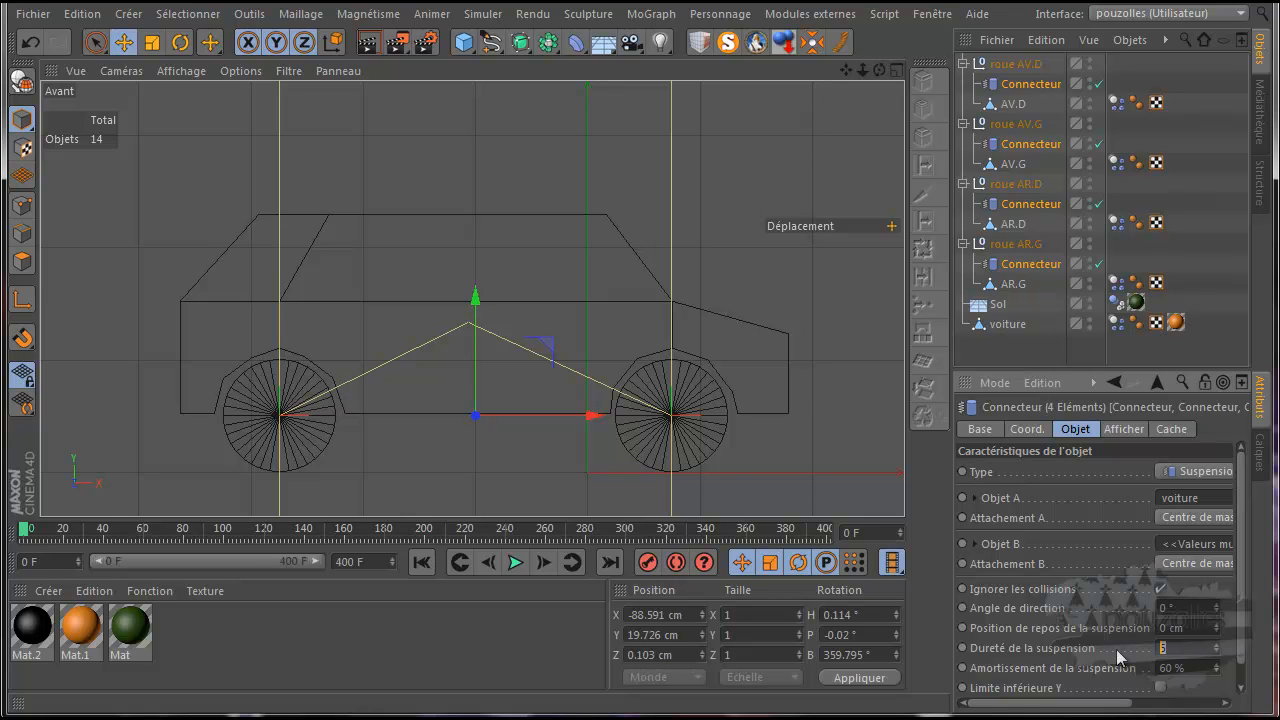
# Set the suspension stiffness of the four wheel connectors to 25 and test it by playing the simulation from the first frame
pyautogui.write('25')
pyautogui.click(516, 562)
pyautogui.click(416, 562)
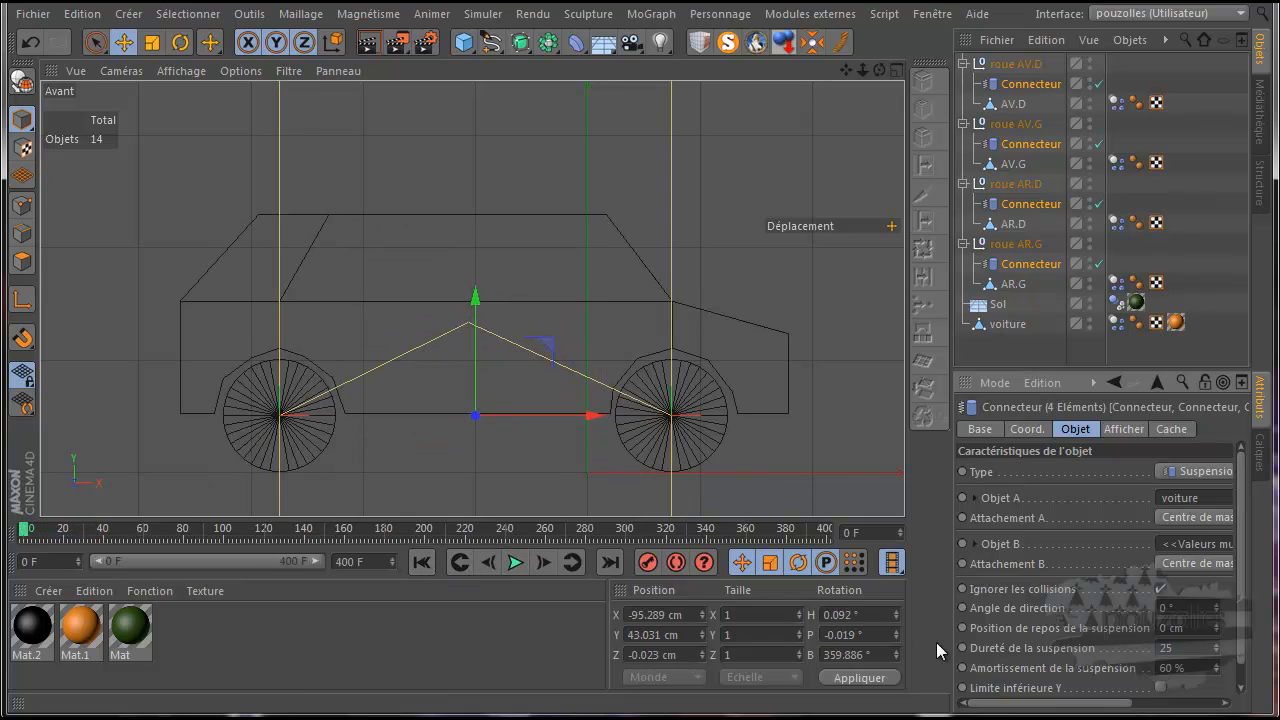
# Try a suspension damping of 30 % on the four wheel connectors, playing the simulation and returning to the first frame
pyautogui.moveTo(1200, 665); pyautogui.dragTo(1150, 661)
pyautogui.write('30')
pyautogui.click(513, 562)
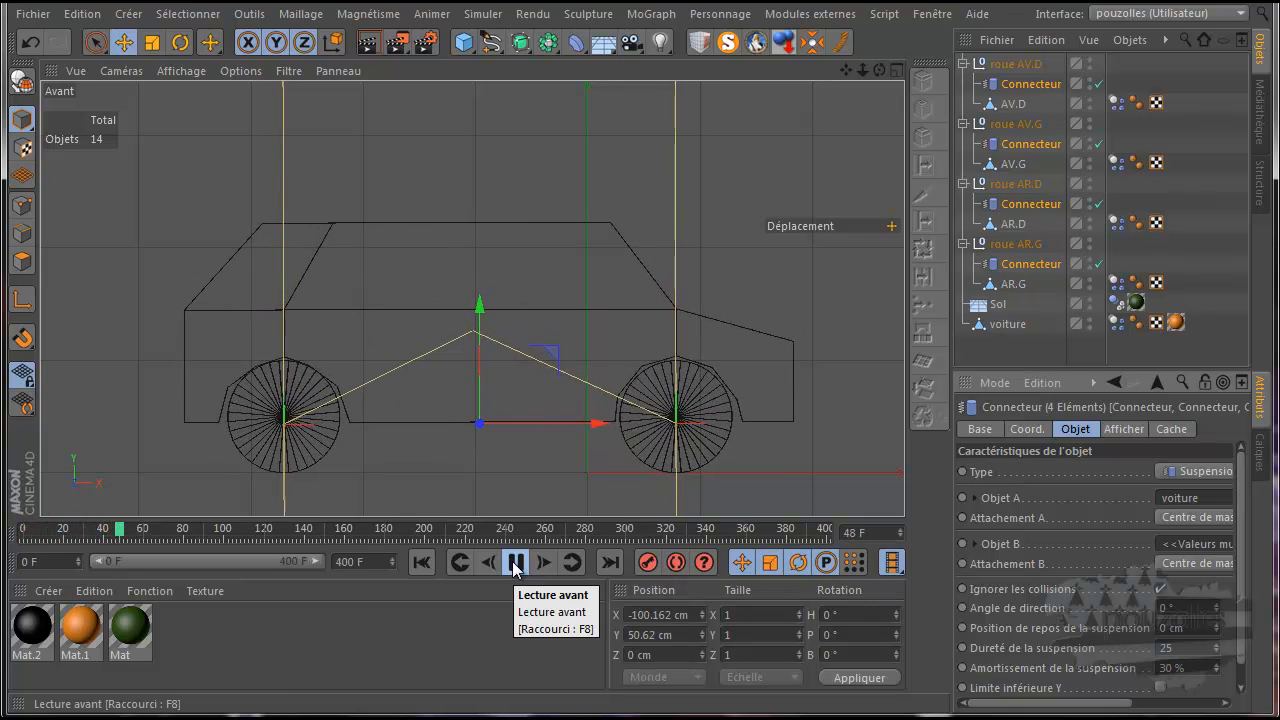
pyautogui.click(513, 562)
pyautogui.click(421, 562)
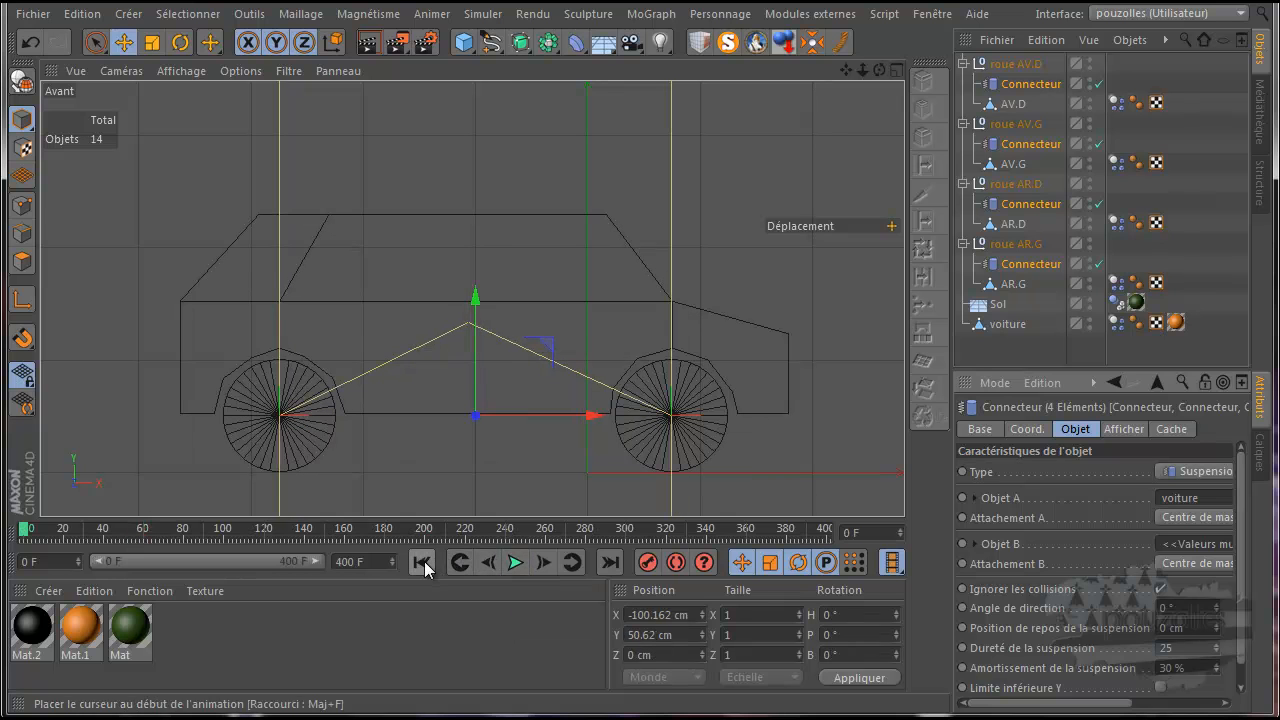
# Set the suspension damping of the four wheel connectors to 65 %, test it in the simulation, and return to the first frame
pyautogui.click(1190, 676)
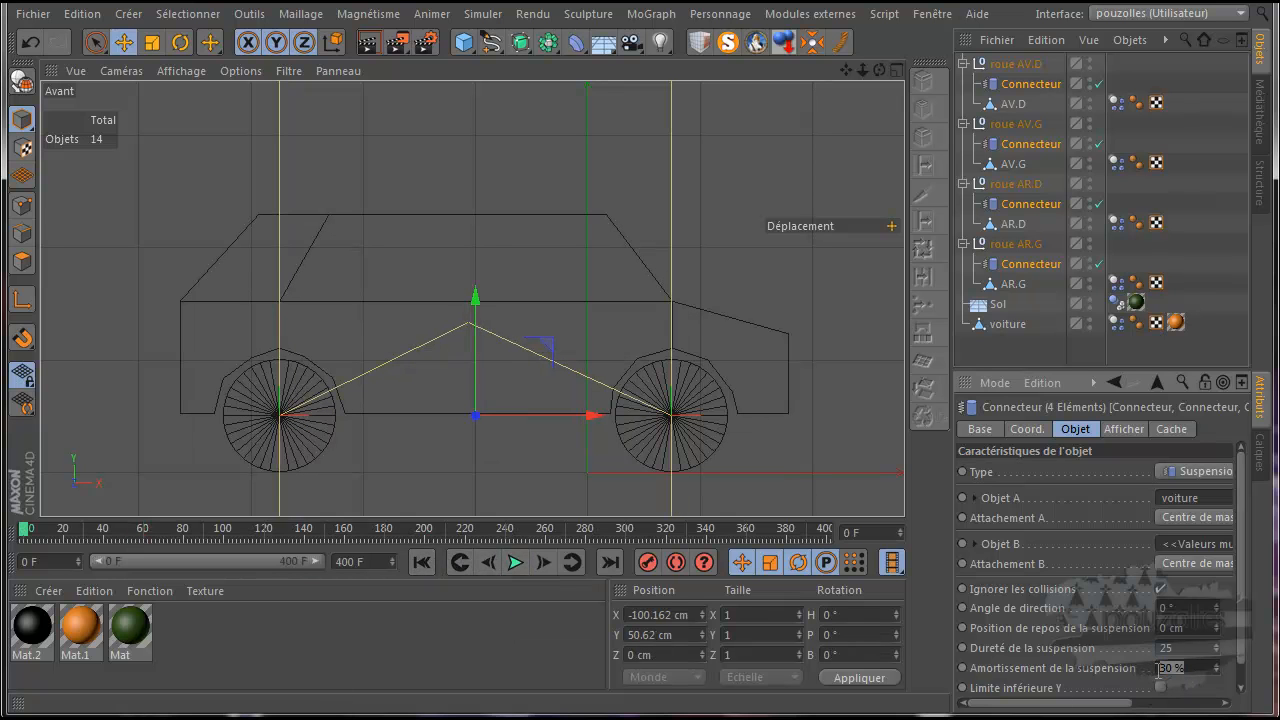
pyautogui.write('65')
pyautogui.press('Return')
pyautogui.click(516, 562)
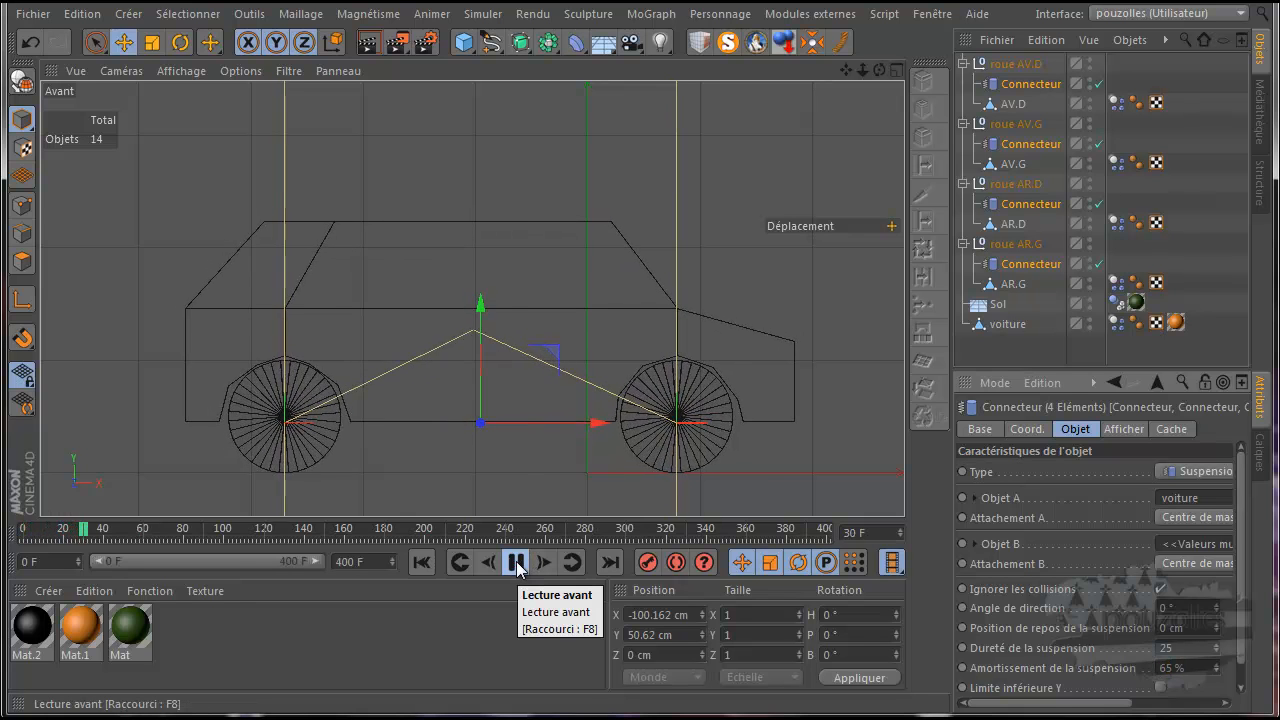
pyautogui.click(516, 562)
pyautogui.click(423, 562)
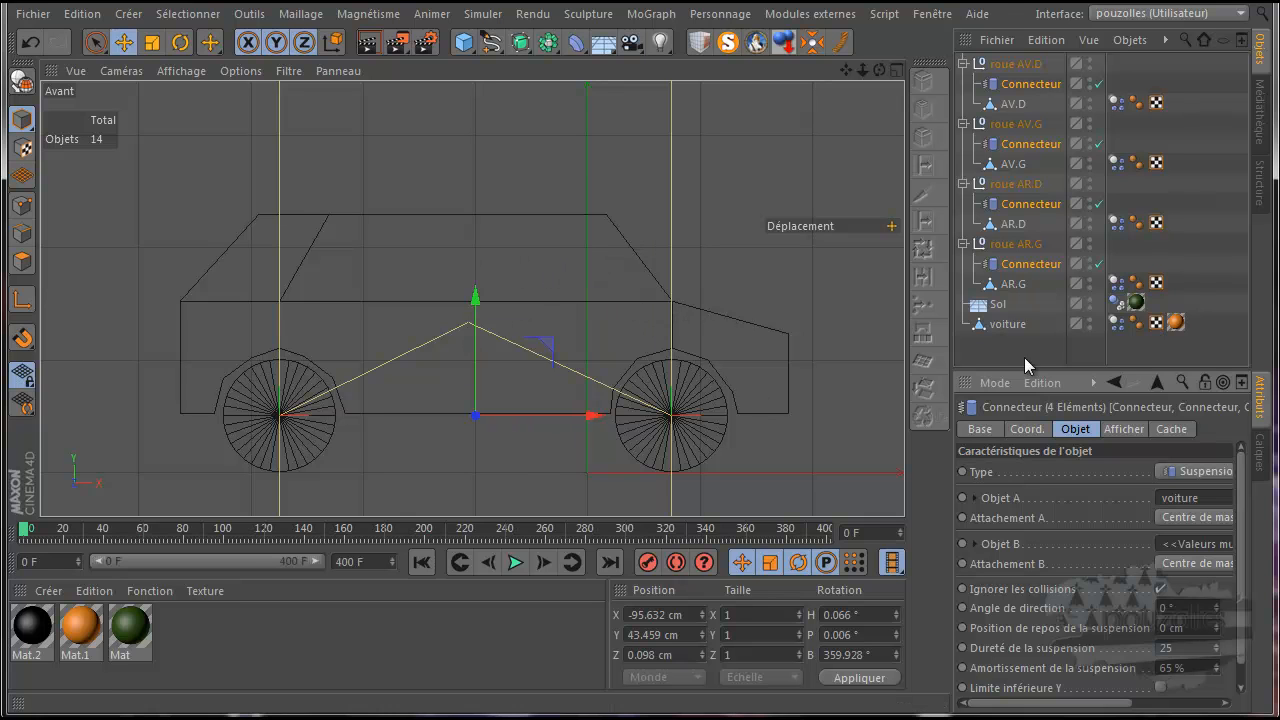
# Raise the voiture body slightly along Y to about 156.6 cm, test its height in the simulation, and return to the first frame
pyautogui.click(1012, 325)
pyautogui.moveTo(364, 203); pyautogui.dragTo(363, 197)
pyautogui.click(514, 563)
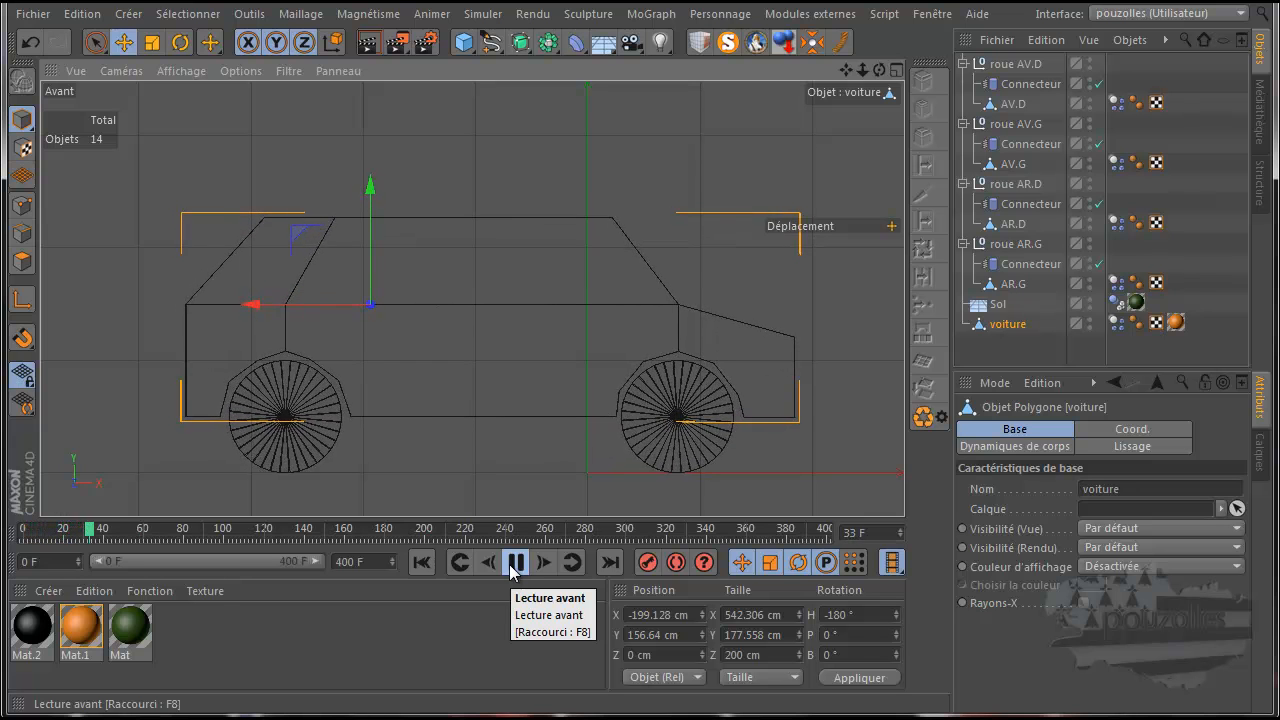
pyautogui.click(510, 566)
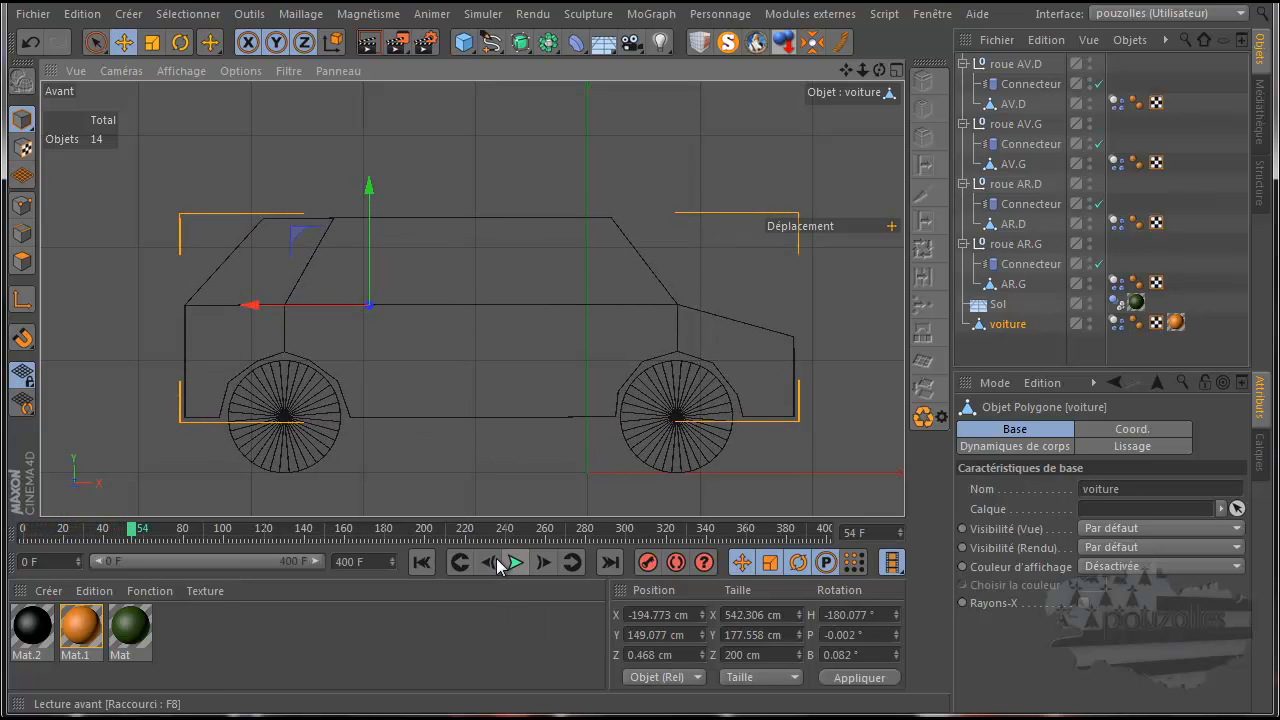
pyautogui.click(423, 563)
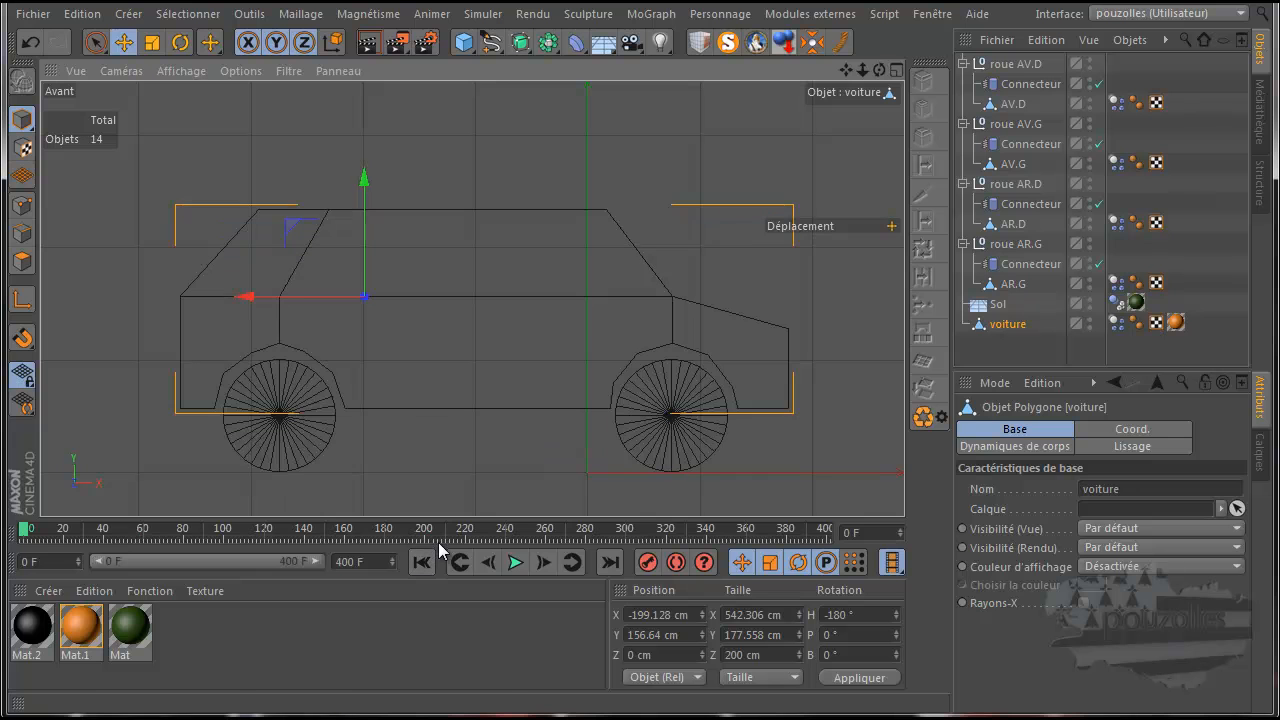
# Play the simulation in the perspective view to check the whole car on the ground, and return to the first frame
pyautogui.middleClick(264, 294)
pyautogui.middleClick(294, 257)
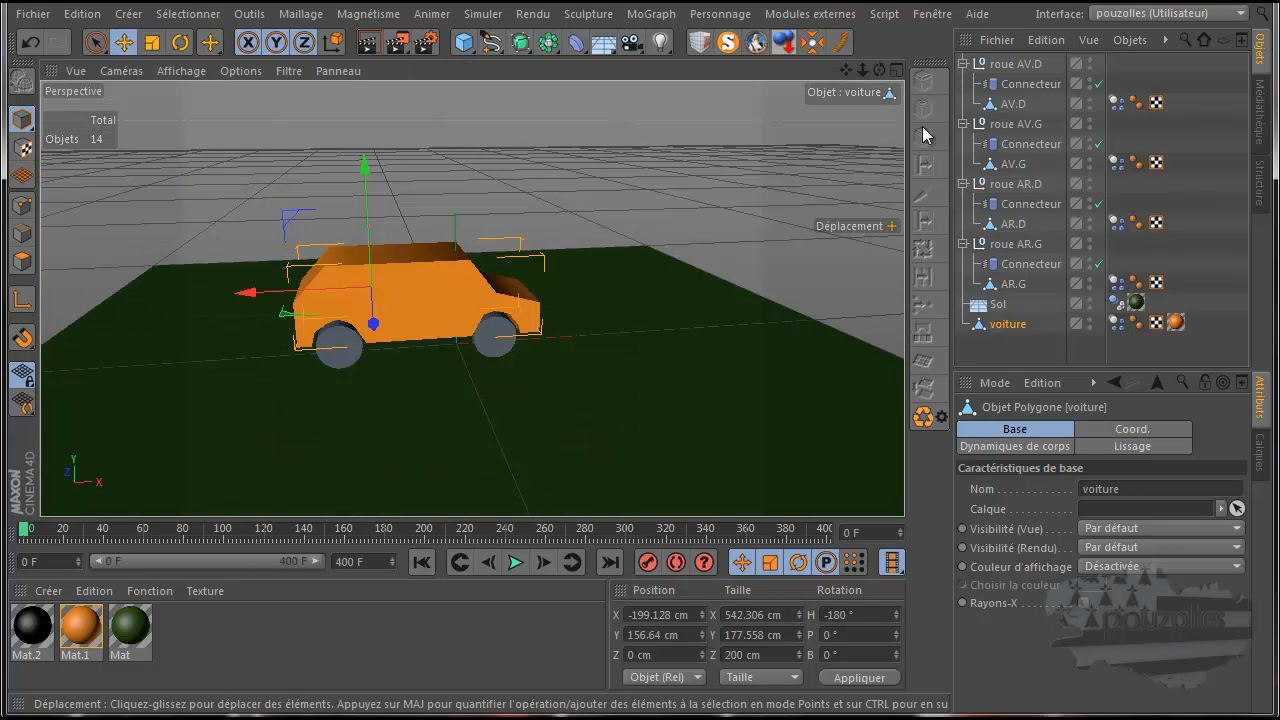
pyautogui.moveTo(640, 392); pyautogui.dragTo(640, 392)
pyautogui.click(515, 562)
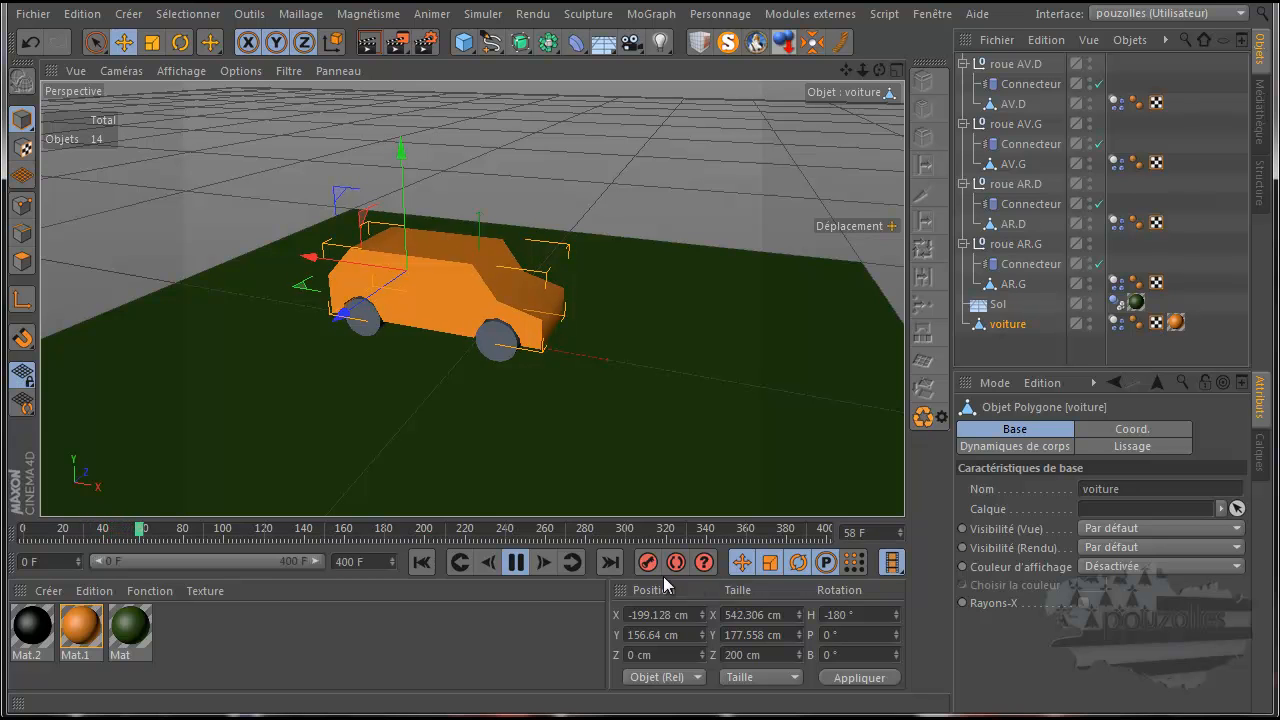
pyautogui.click(513, 562)
pyautogui.click(425, 563)
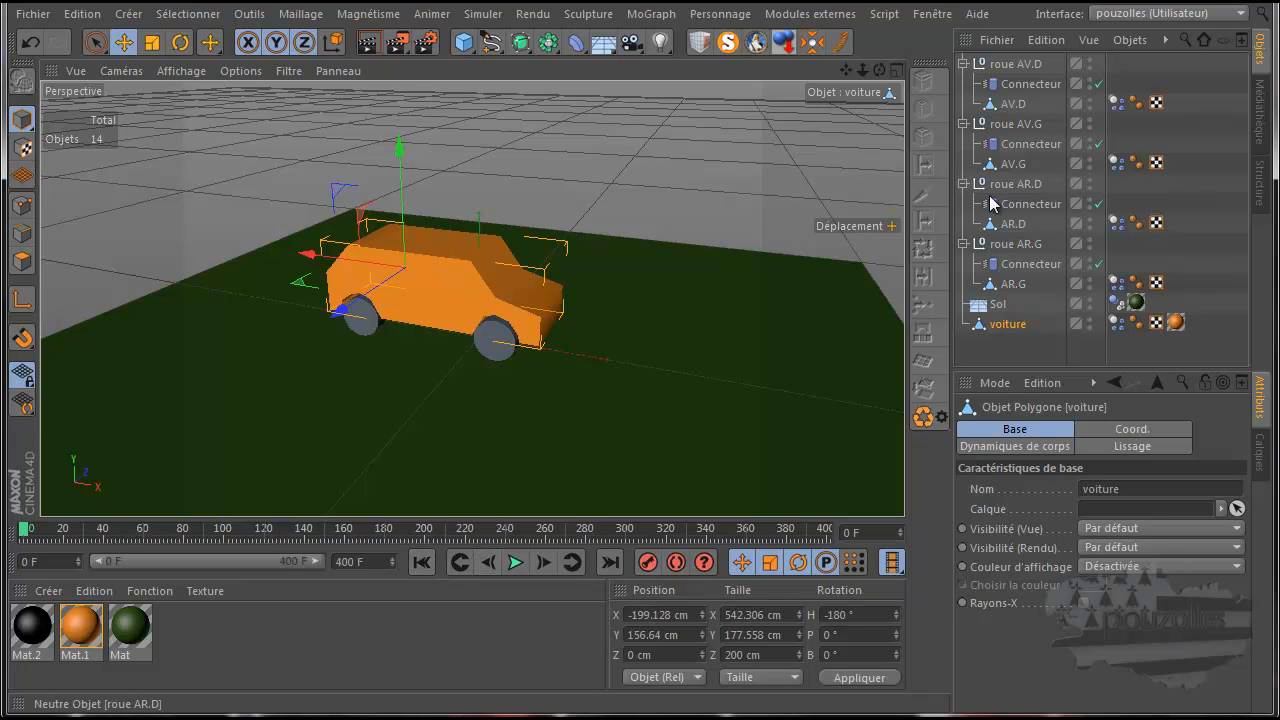
# Collapse the four roue wheel groups in the object hierarchy and deselect everything
pyautogui.click(963, 243)
pyautogui.click(963, 183)
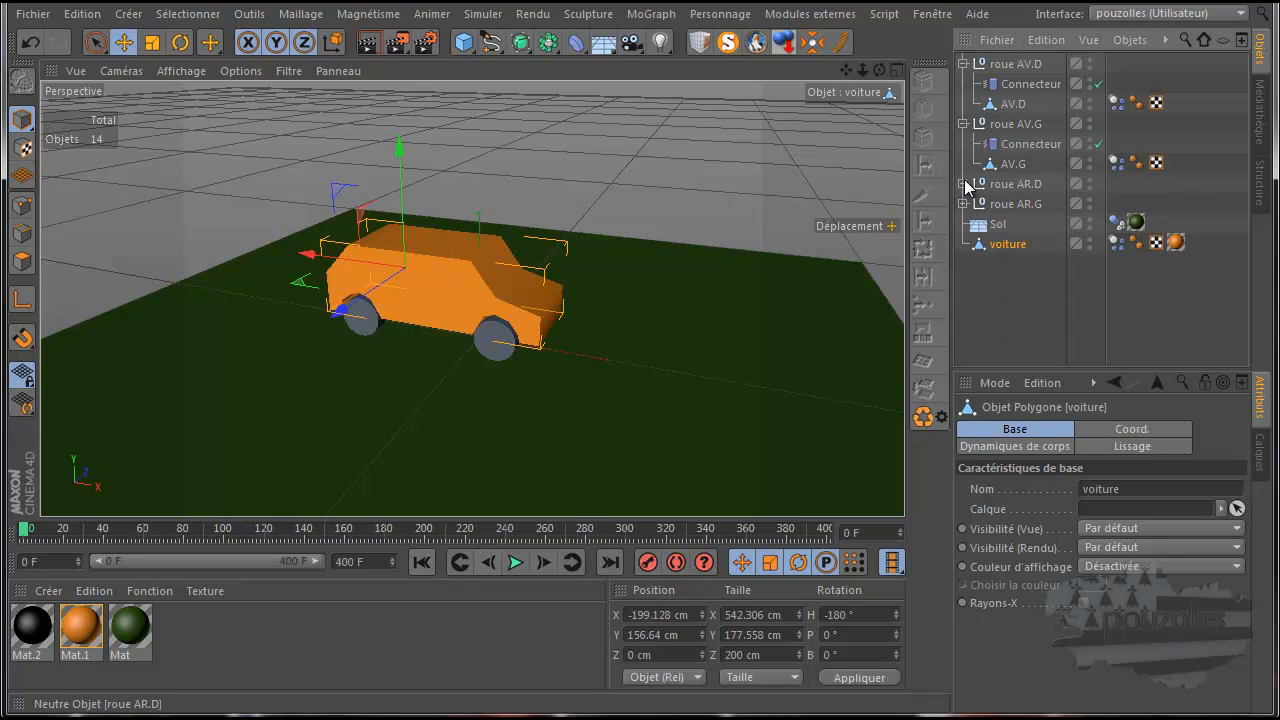
pyautogui.click(963, 123)
pyautogui.click(963, 64)
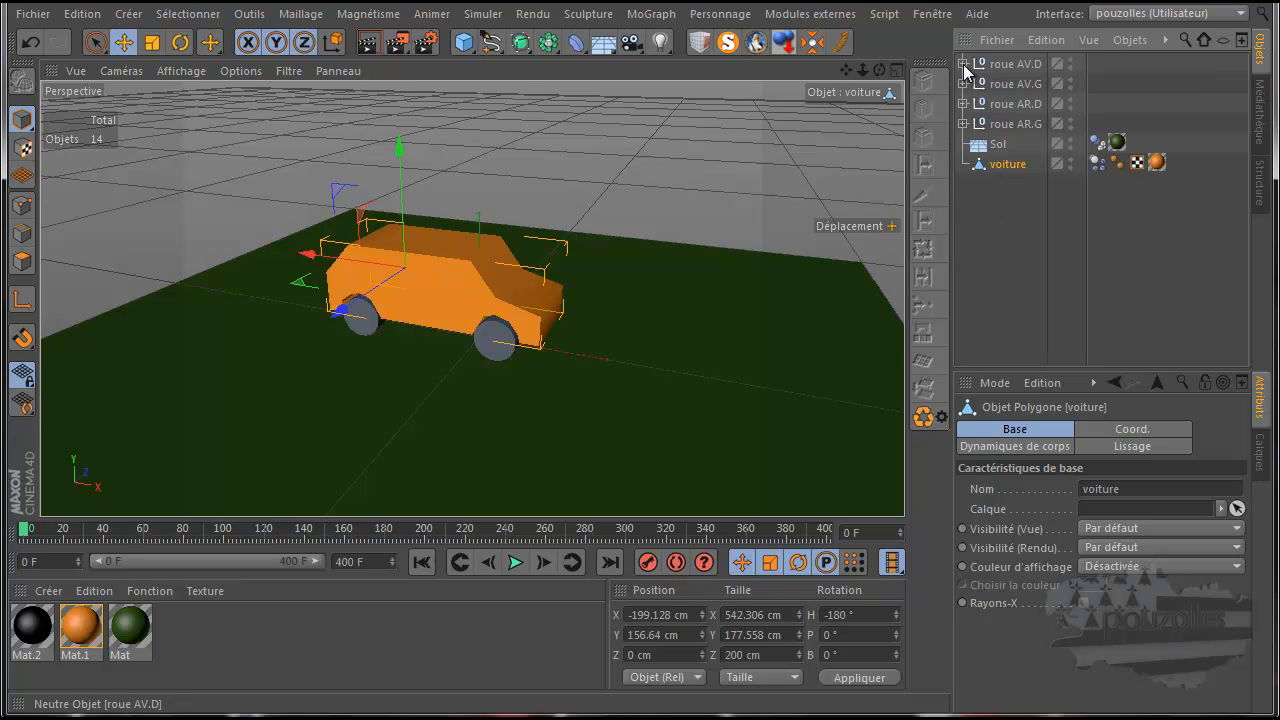
pyautogui.click(1012, 268)
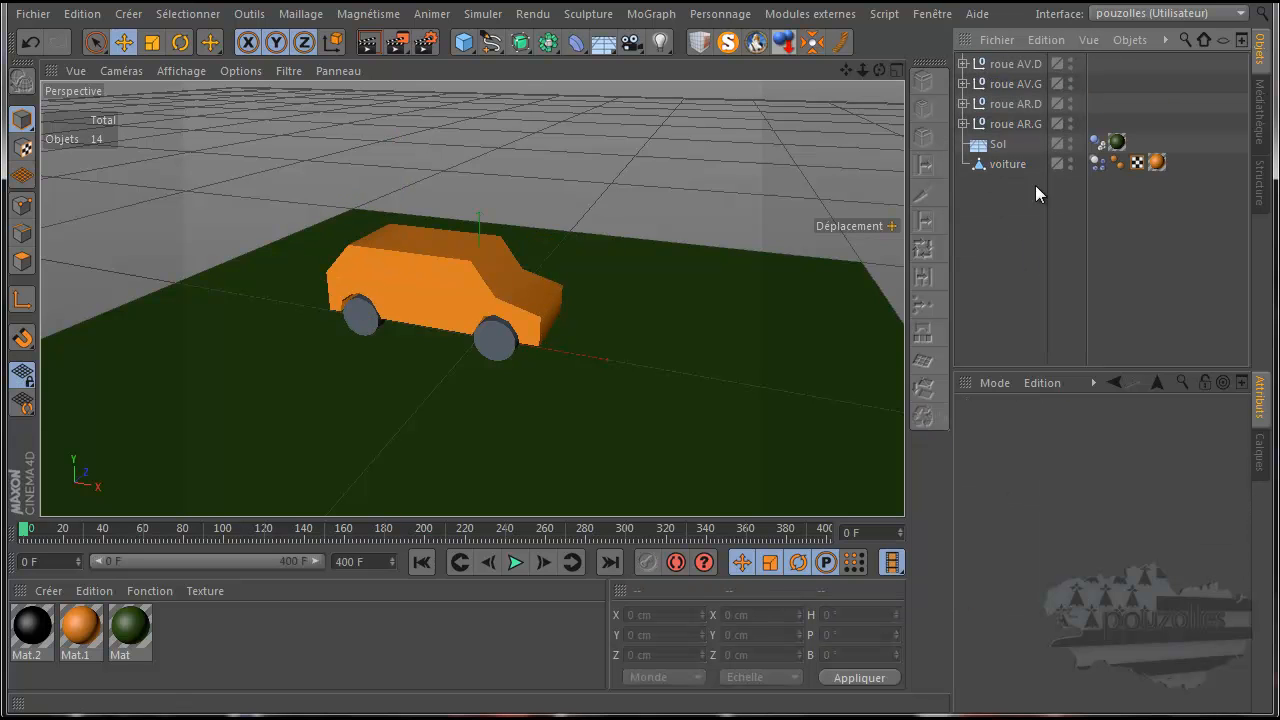
# Add a dynamics Moteur object to the scene
pyautogui.click(487, 16)
pyautogui.moveTo(505, 63)
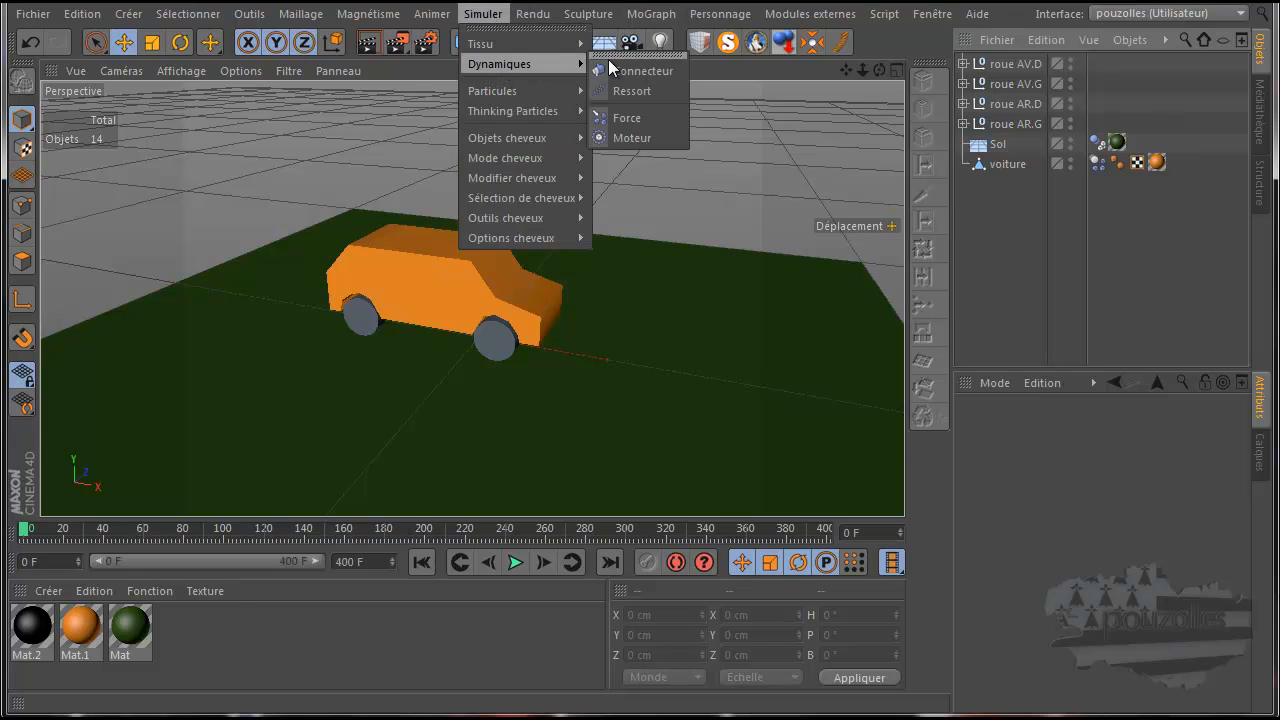
pyautogui.click(628, 139)
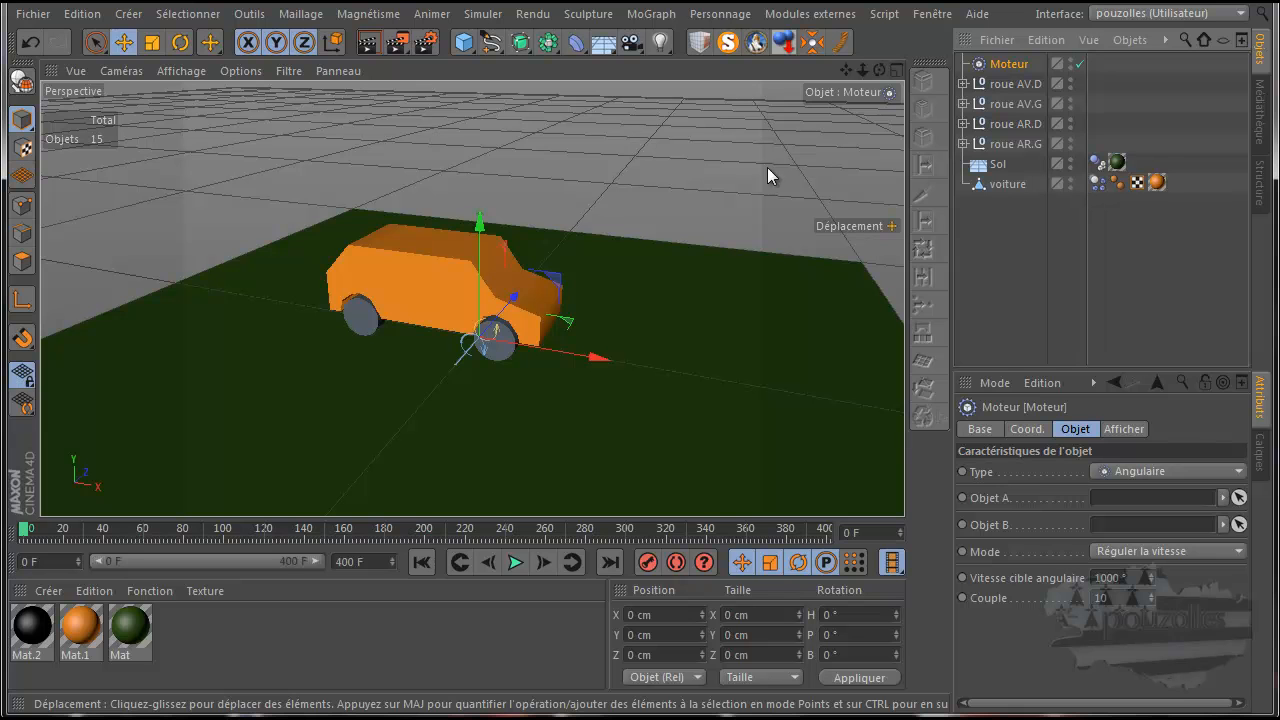
# Examine the motor's placement and axis direction in relation to the voiture body and the four wheel groups
pyautogui.click(1003, 186)
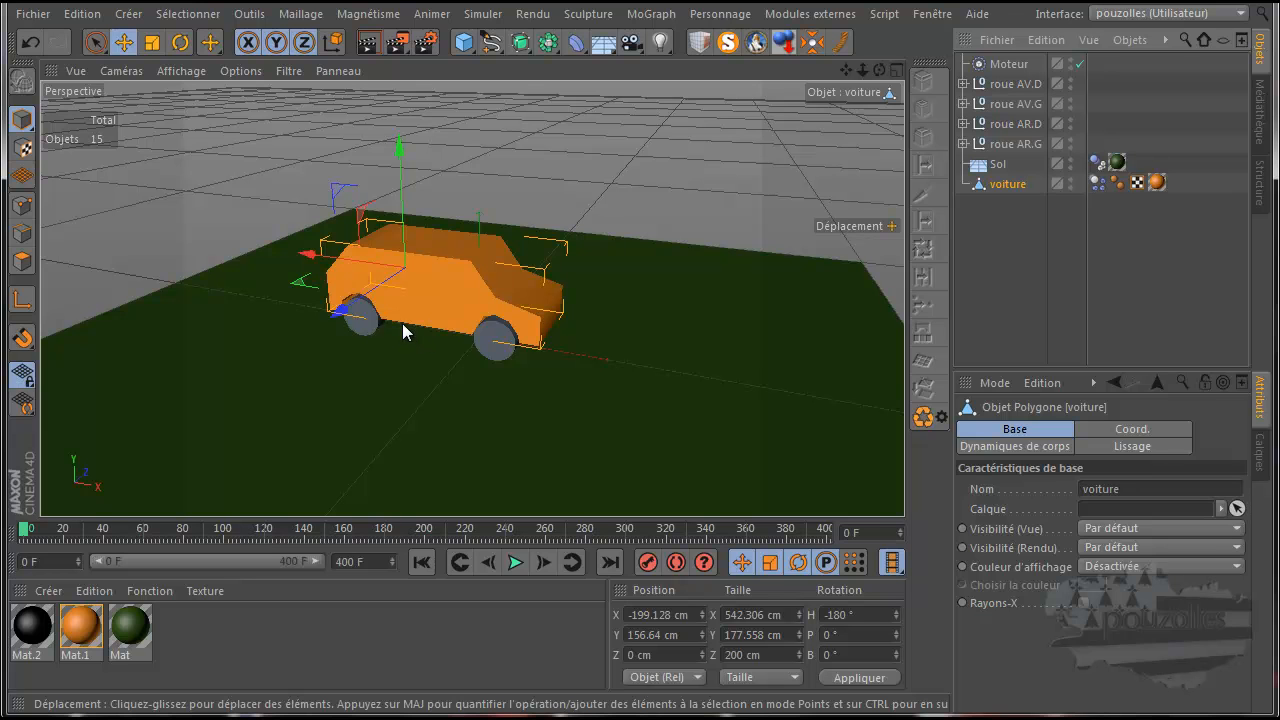
pyautogui.click(1010, 63)
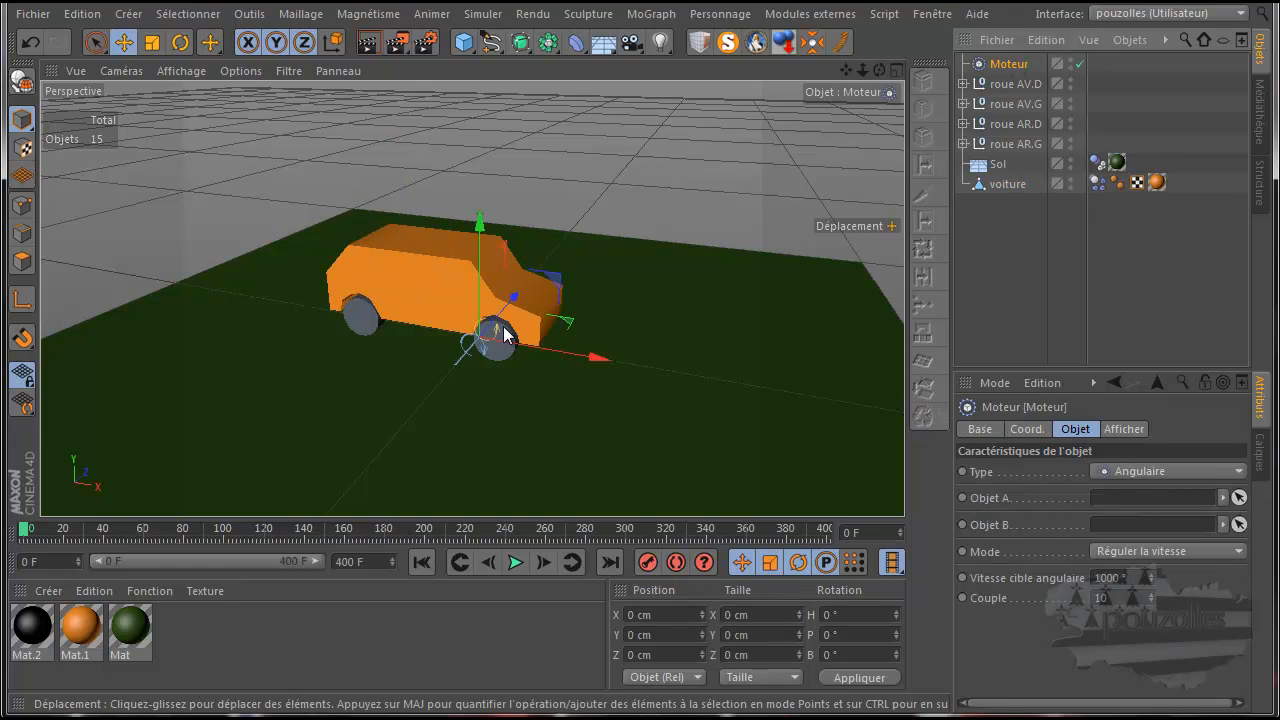
pyautogui.scroll(5, 500, 358)
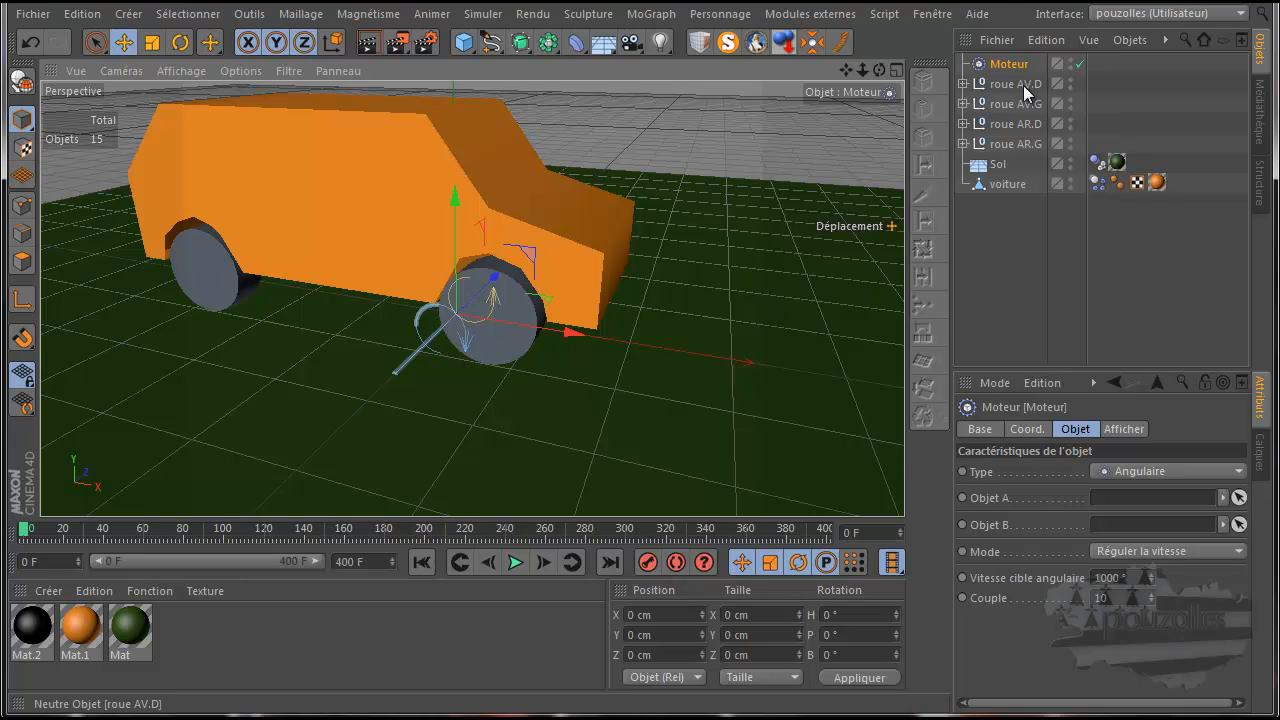
pyautogui.moveTo(1107, 81); pyautogui.dragTo(990, 150)
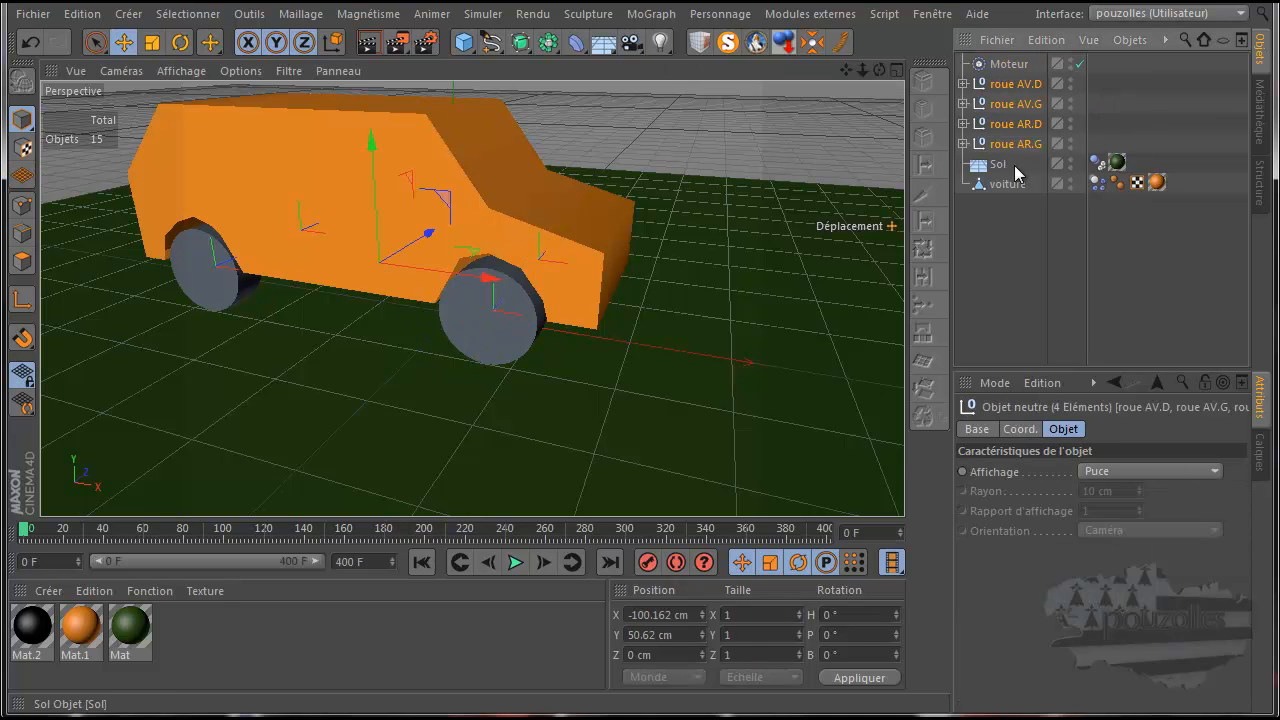
pyautogui.click(1008, 184)
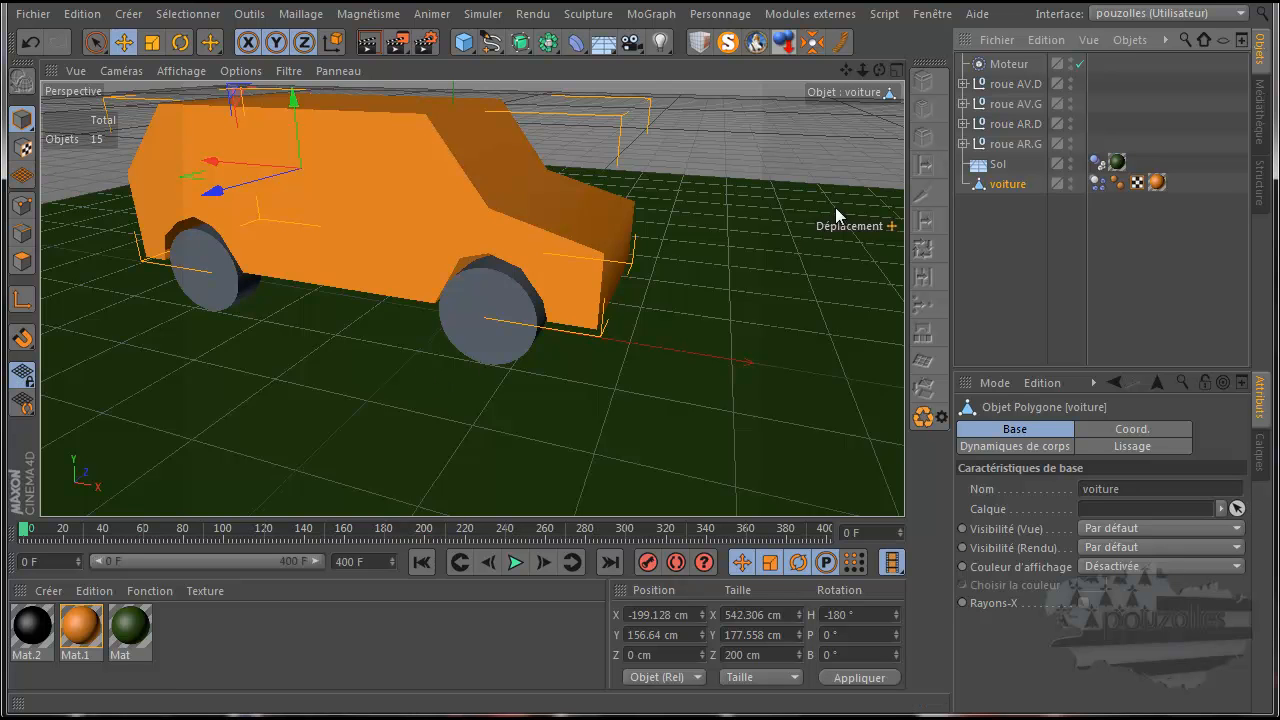
# Rename the motor as Moteur AR.D, with the roue AR.D and roue AR.G groups expanded in the object hierarchy
pyautogui.click(1008, 64)
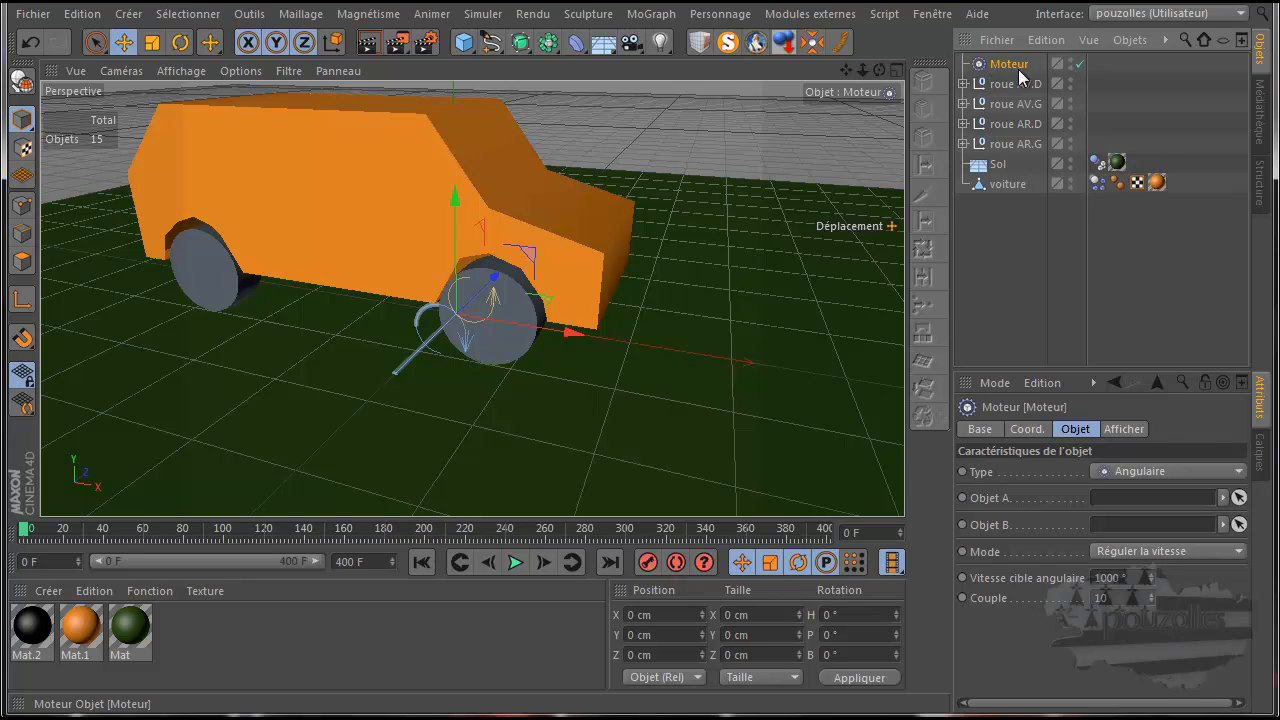
pyautogui.click(962, 123)
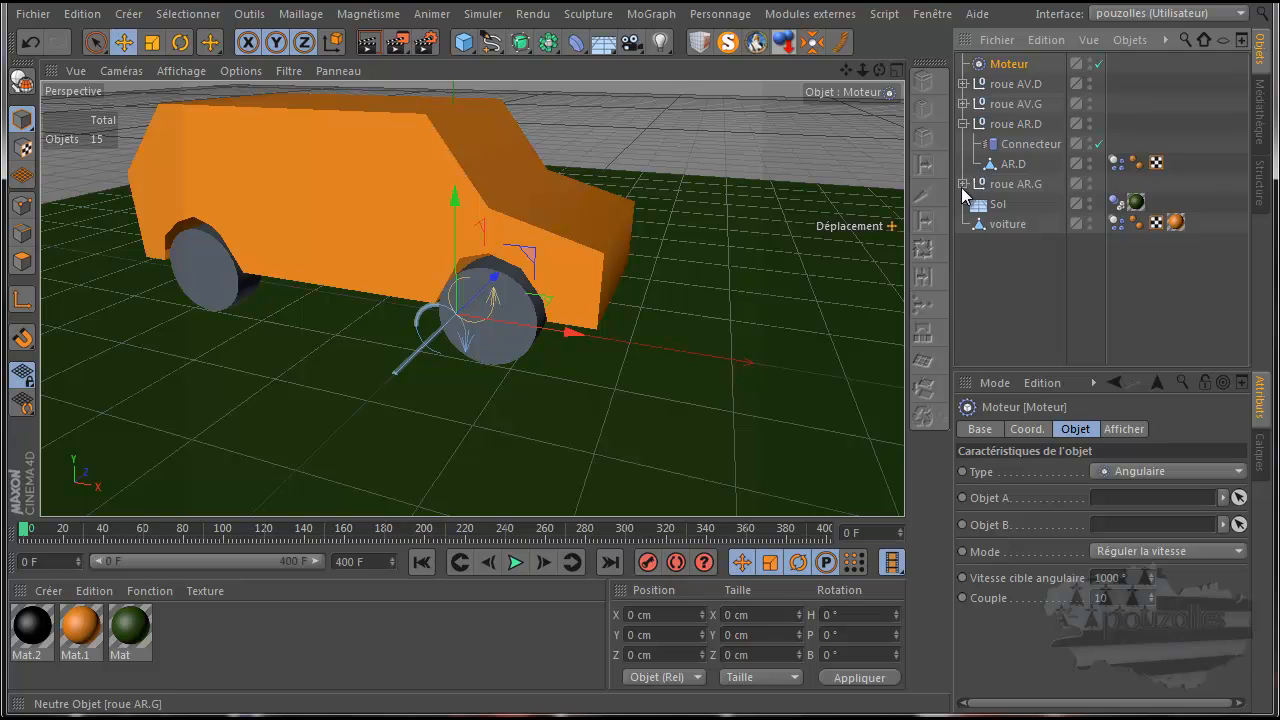
pyautogui.click(961, 184)
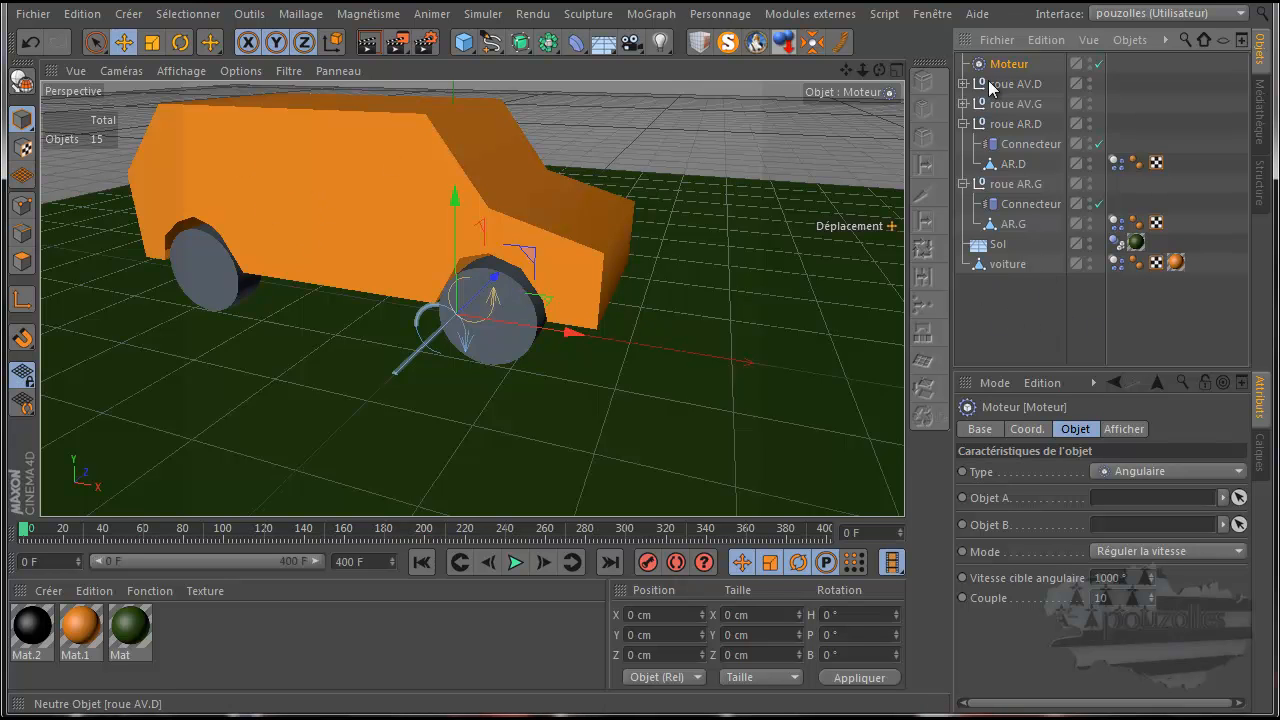
pyautogui.doubleClick(1036, 63)
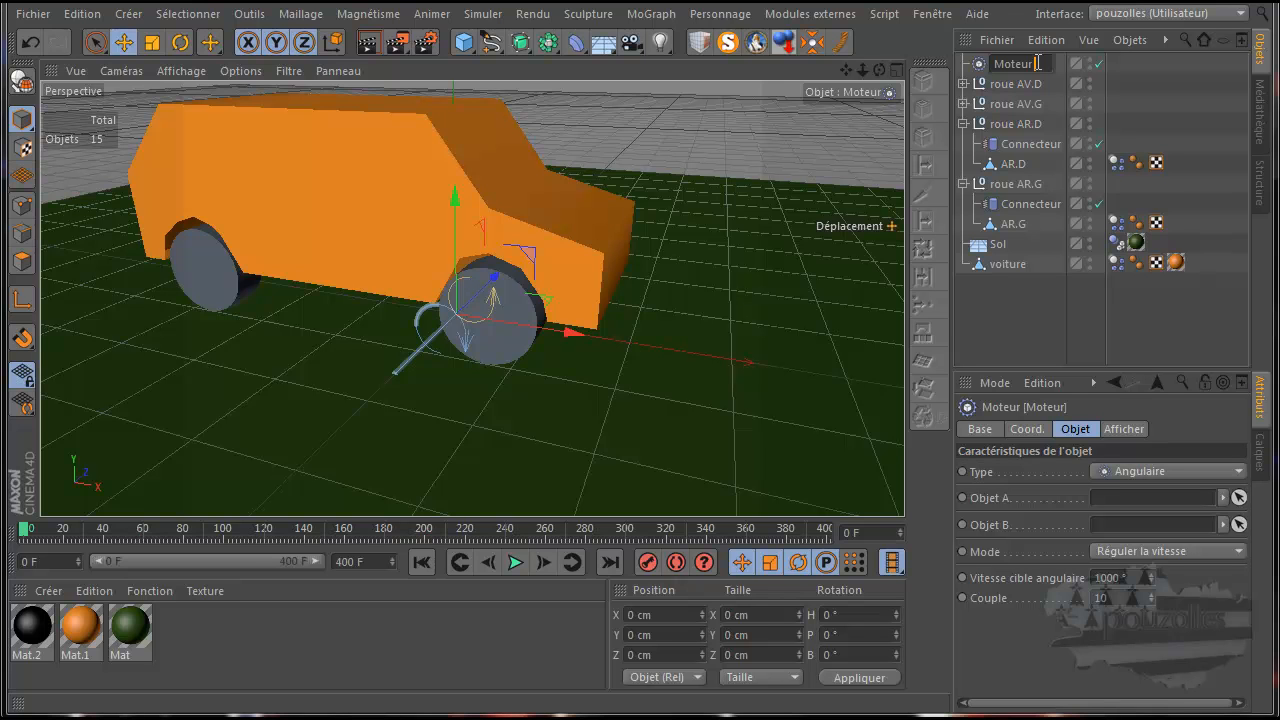
pyautogui.write('AR.D')
pyautogui.click(979, 63)
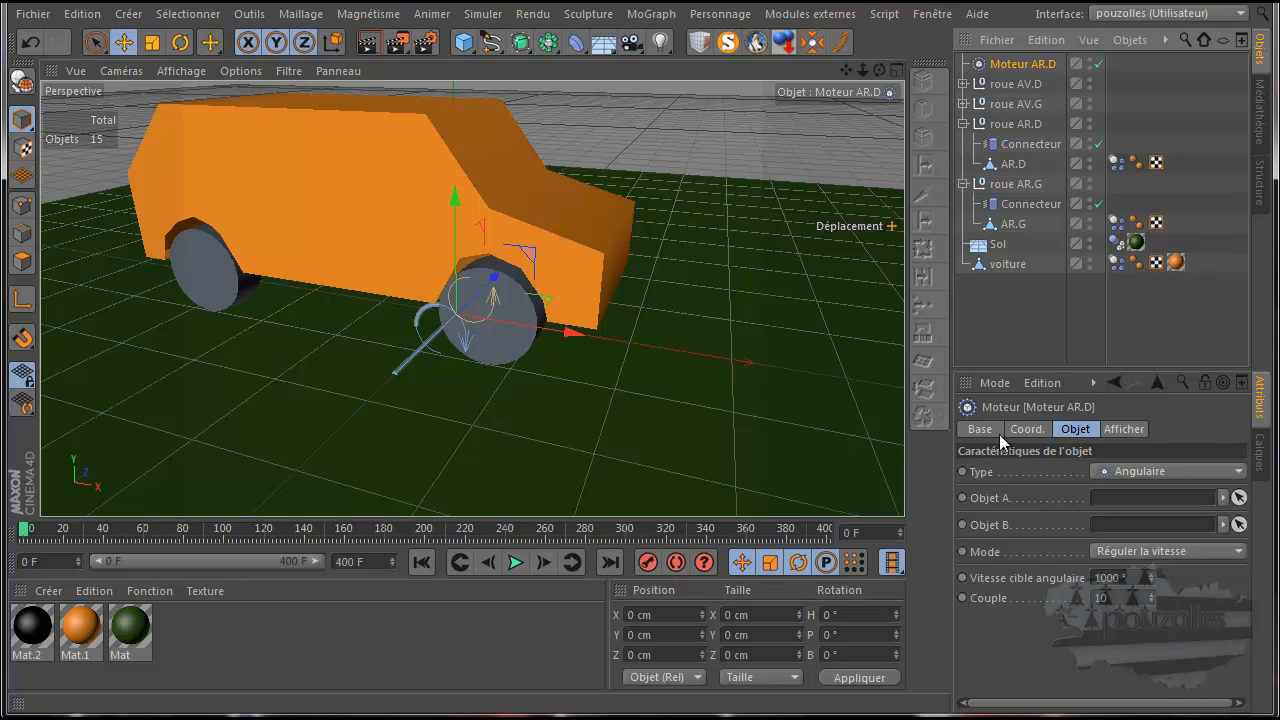
# Assign the voiture body as Objet A and the AR.D wheel as Objet B of the Moteur AR.D
pyautogui.moveTo(1007, 267); pyautogui.dragTo(1121, 505)
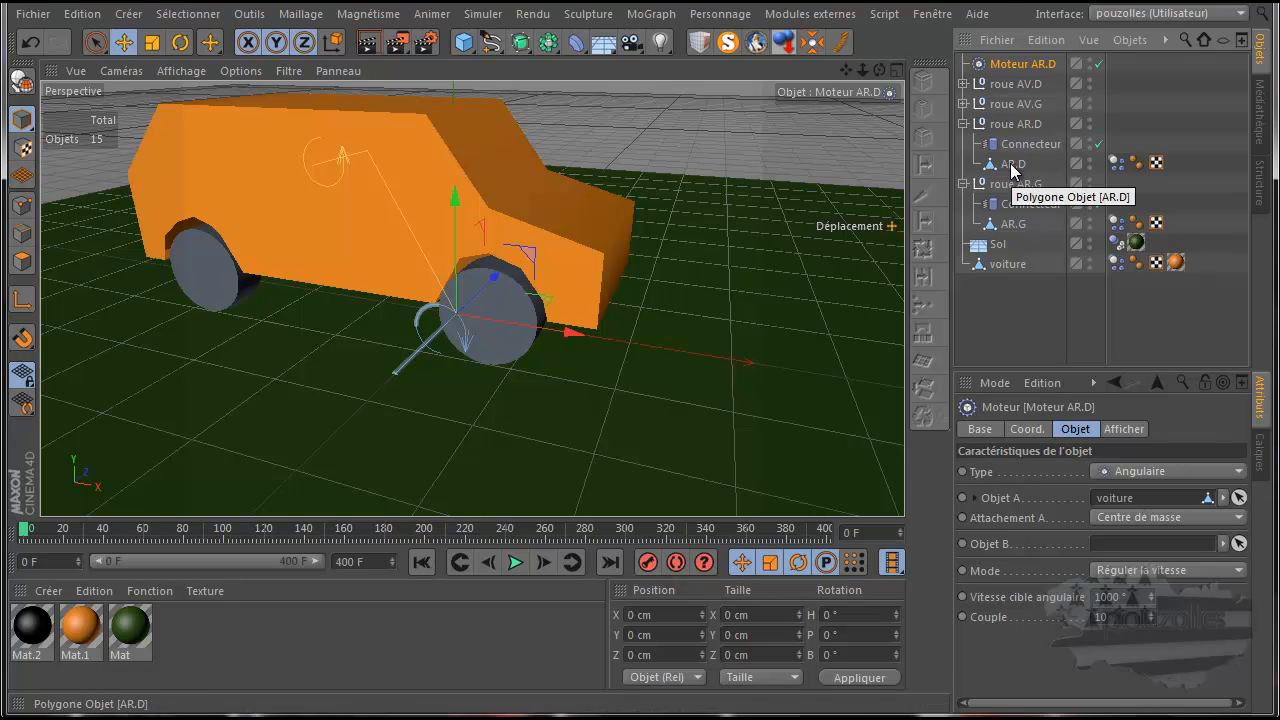
pyautogui.click(1011, 166)
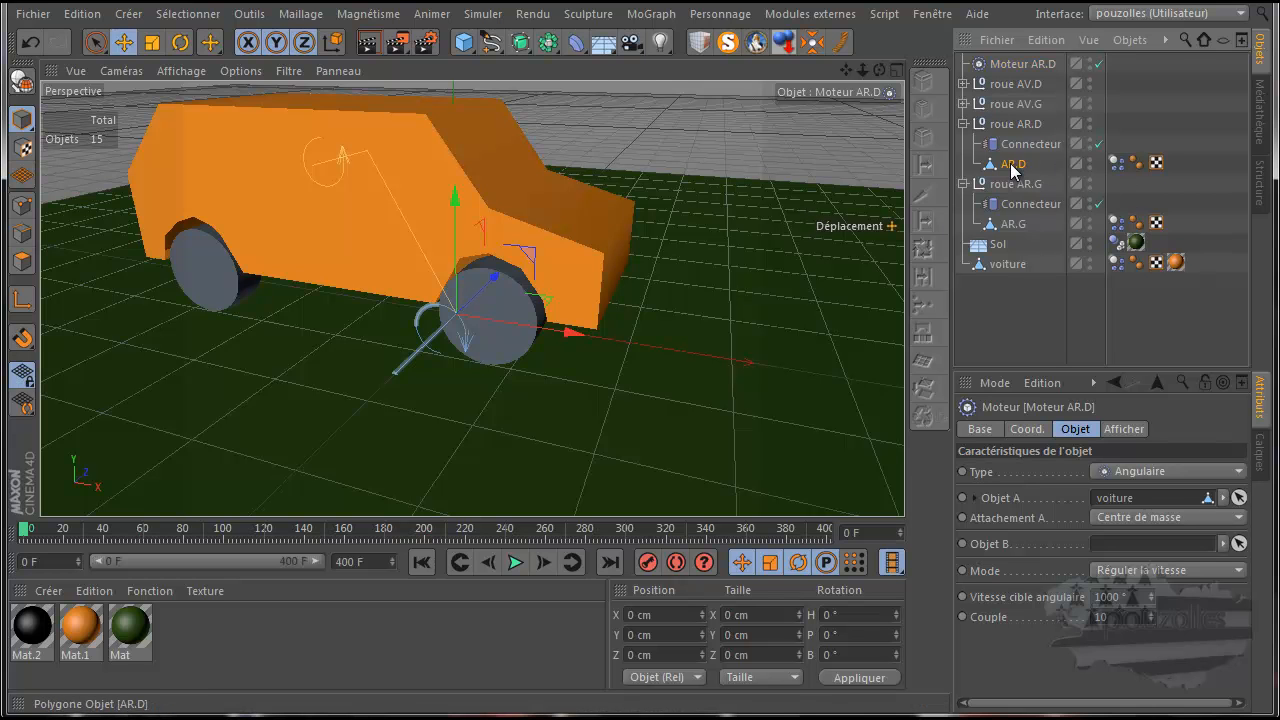
pyautogui.moveTo(1013, 170); pyautogui.dragTo(1124, 550)
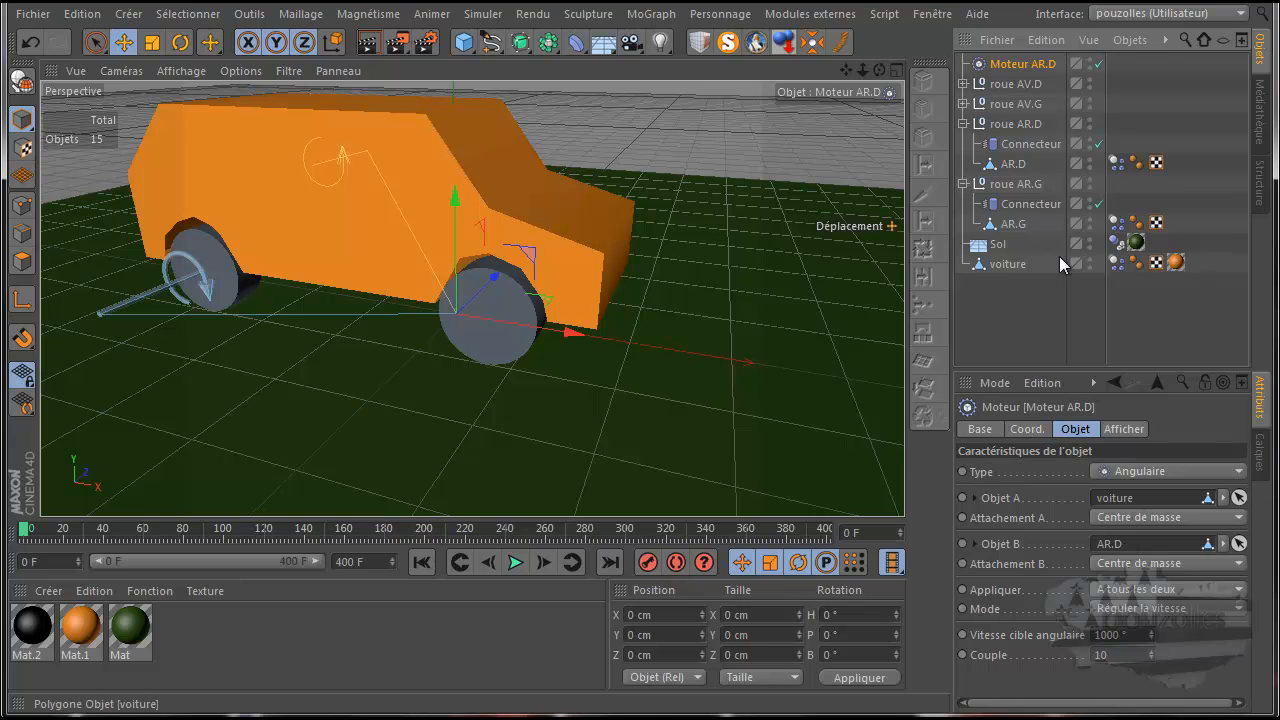
# Duplicate the Moteur AR.D, rename the copy Moteur AR.G and assign the AR.G wheel as its Objet B
pyautogui.keyDown('ctrl'); pyautogui.moveTo(1009, 65); pyautogui.dragTo(1007, 76); pyautogui.keyUp('ctrl')
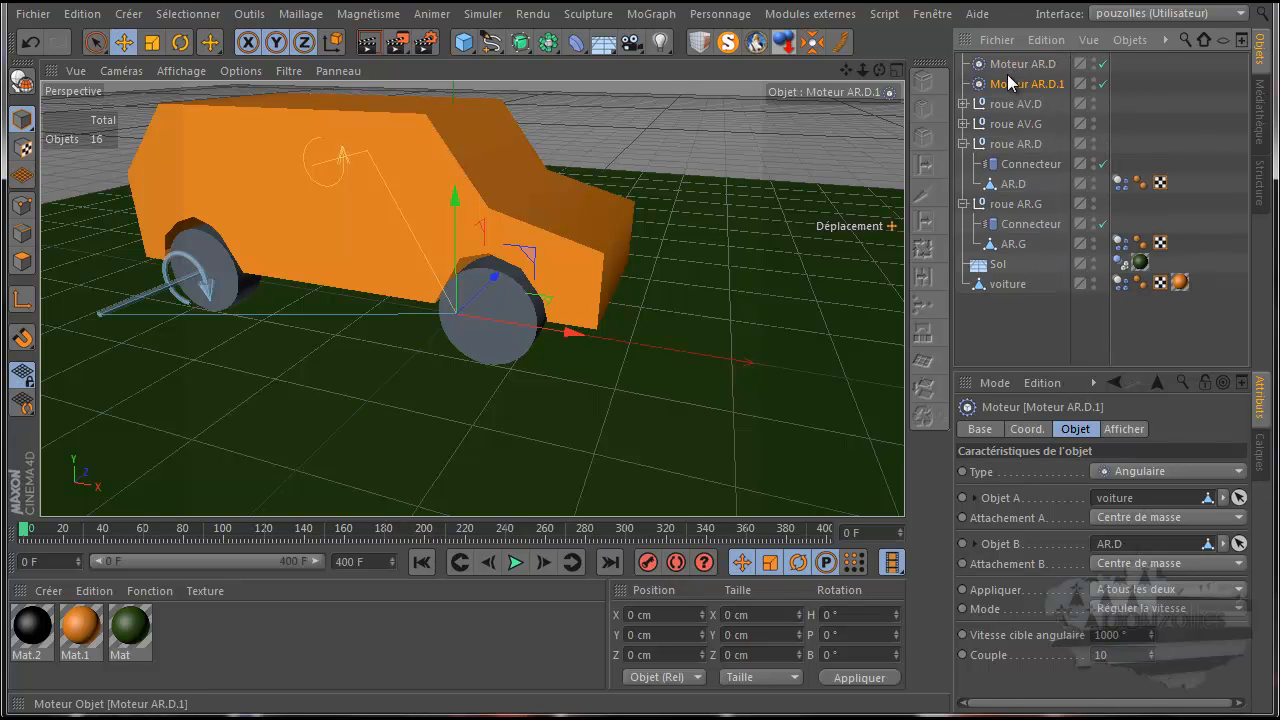
pyautogui.doubleClick(1064, 84)
pyautogui.moveTo(1068, 84); pyautogui.dragTo(1051, 84)
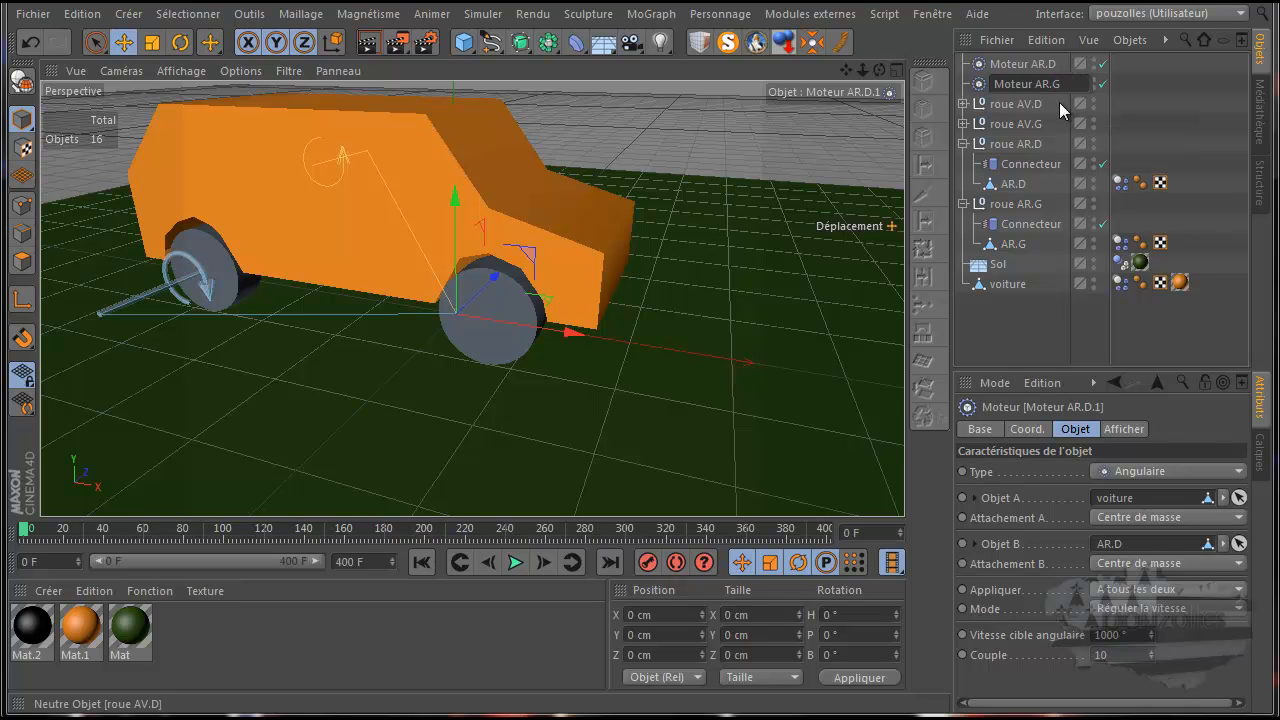
pyautogui.write('G')
pyautogui.press('Return')
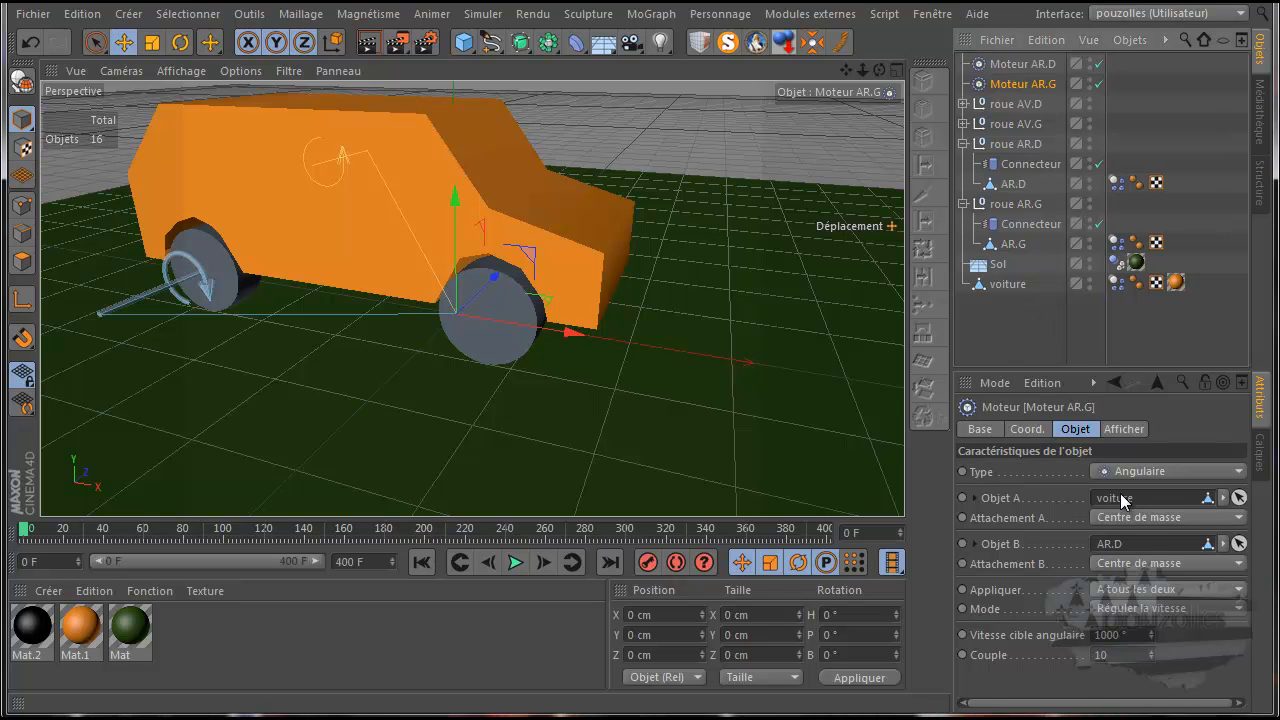
pyautogui.moveTo(1013, 244); pyautogui.dragTo(1117, 550)
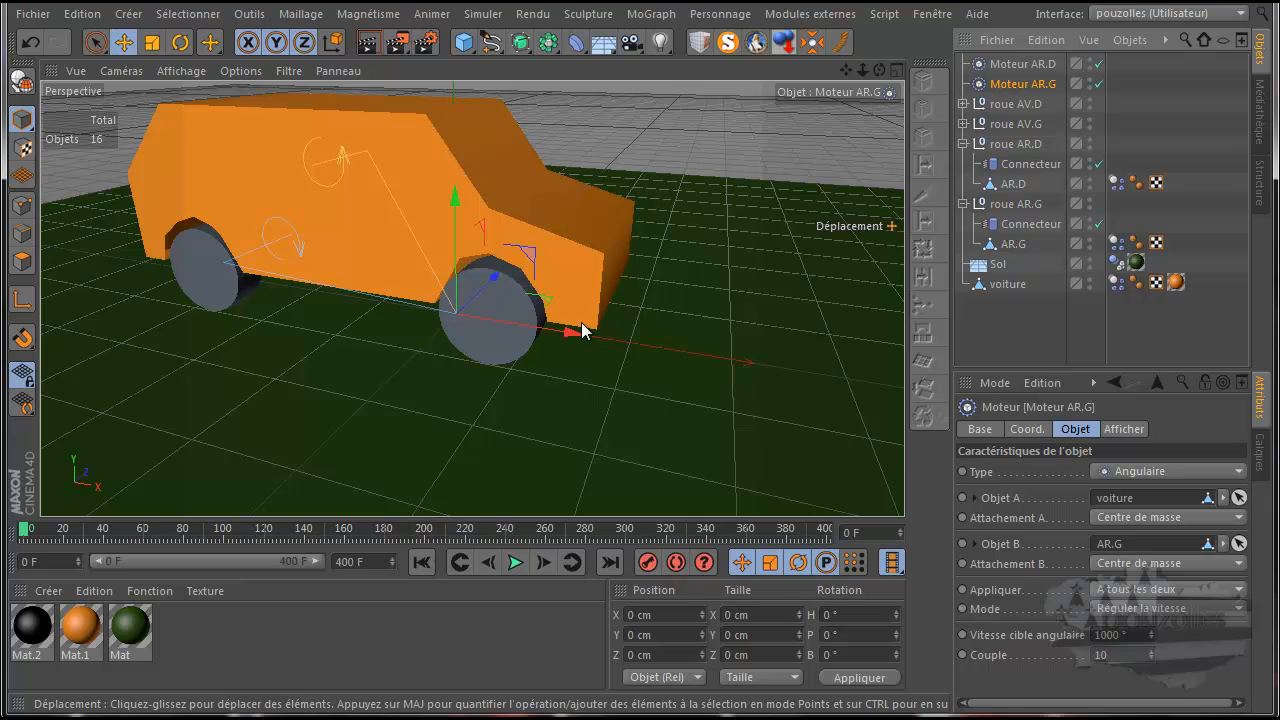
# Play the simulation to check the two rear motors with their default speed and torque, and return to the first frame
pyautogui.click(516, 563)
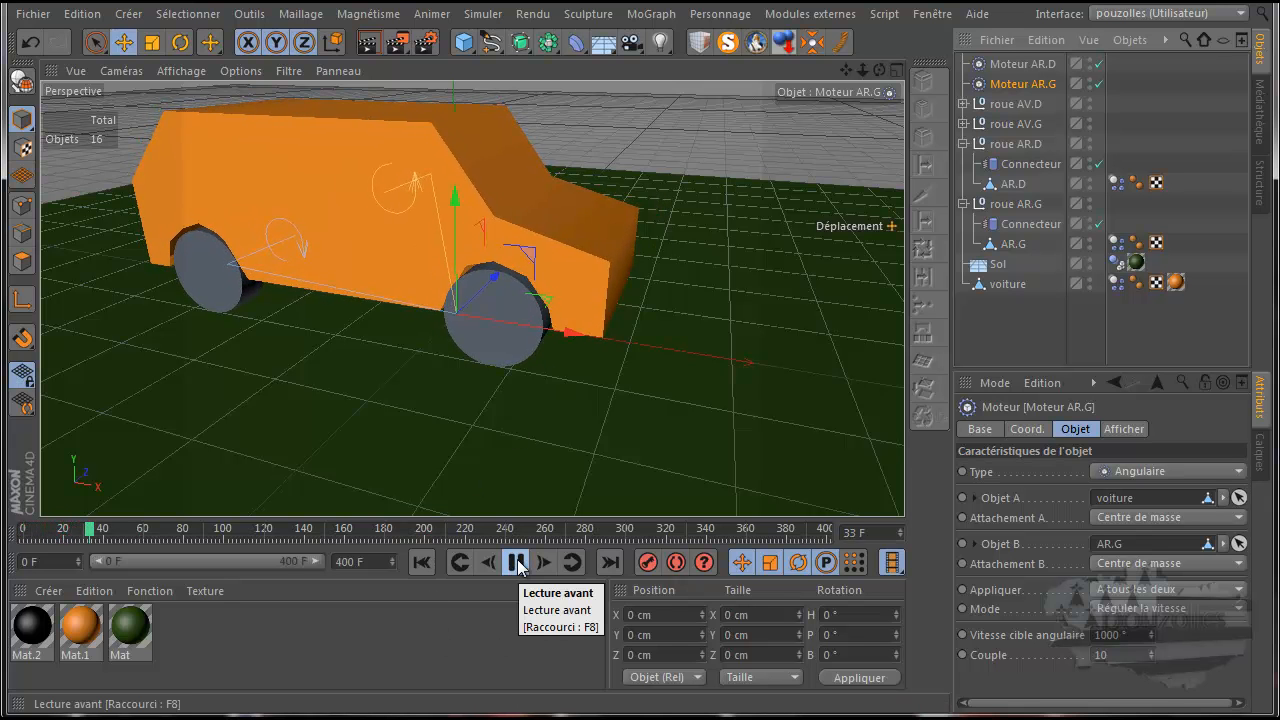
pyautogui.click(516, 564)
pyautogui.click(466, 563)
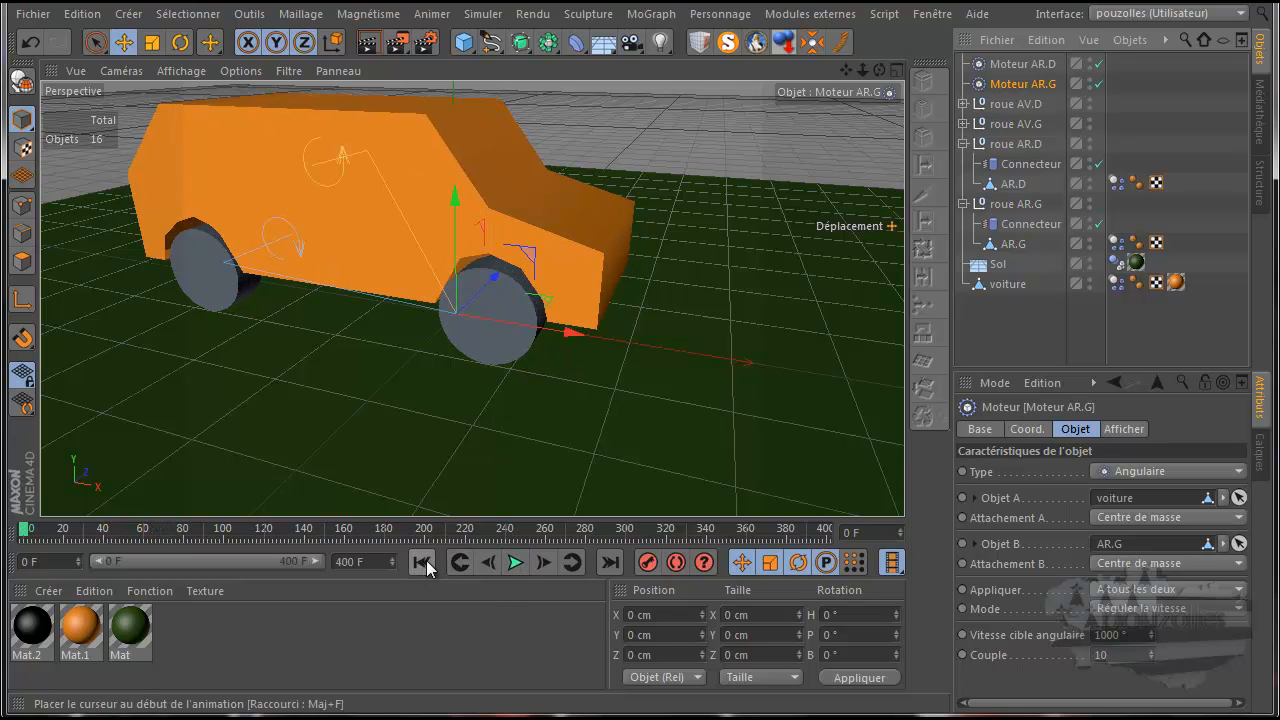
# Set the target angular speed to 3000° and the torque to 200 for both rear motors, with the rear wheel groups collapsed
pyautogui.click(1022, 63)
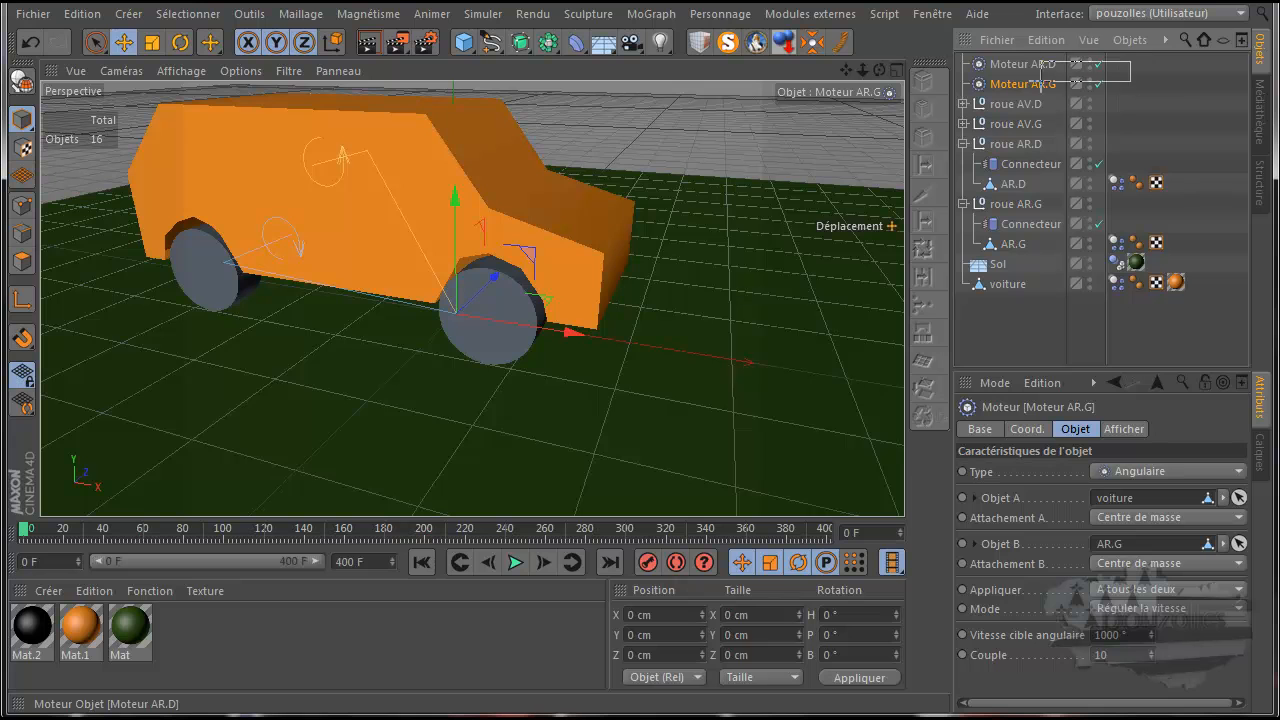
pyautogui.keyDown('ctrl'); pyautogui.click(1023, 85); pyautogui.keyUp('ctrl')
pyautogui.click(962, 142)
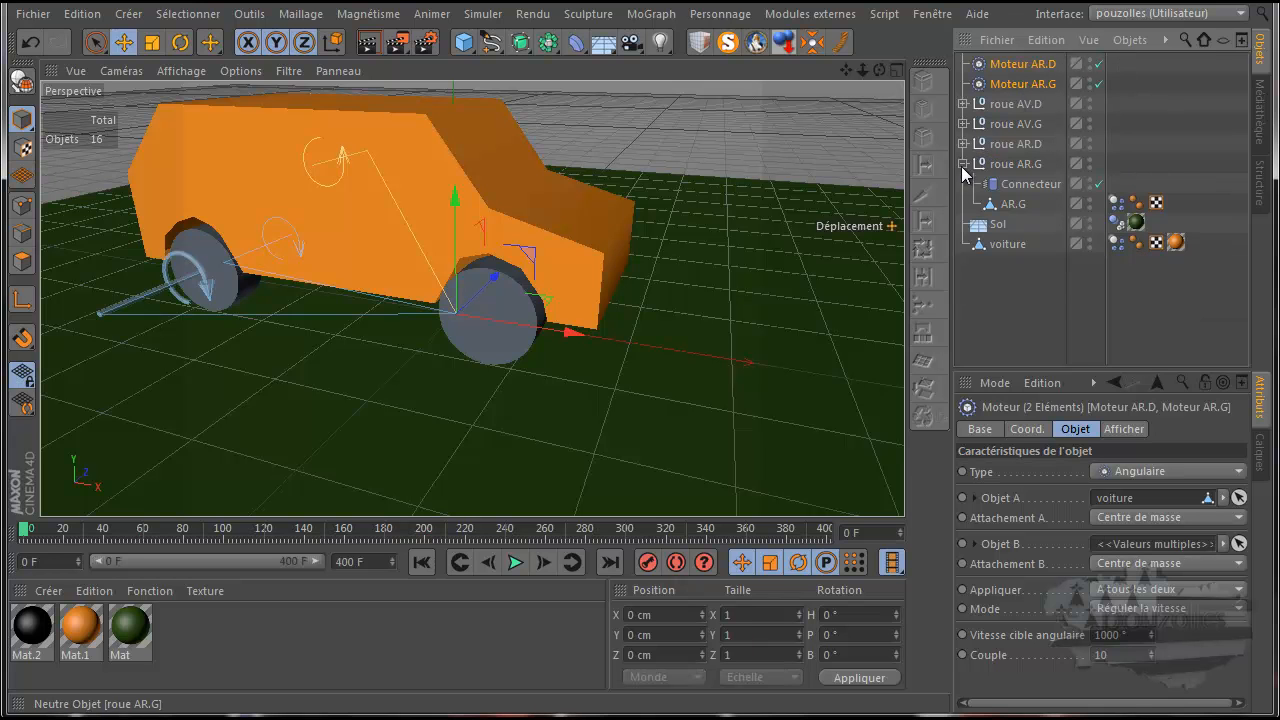
pyautogui.click(961, 164)
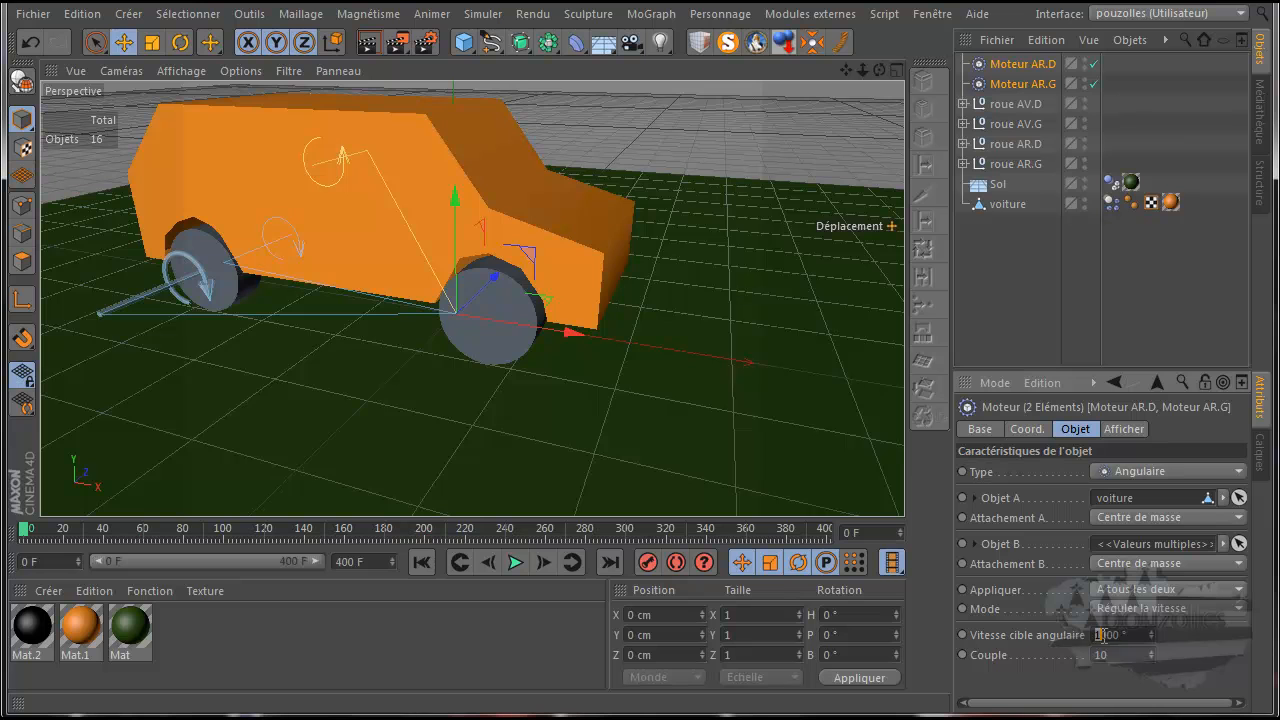
pyautogui.write('3')
pyautogui.moveTo(1123, 654); pyautogui.dragTo(1088, 660)
# Play the simulation to check how the car drives with the stronger motors, and return to the first frame
pyautogui.click(516, 562)
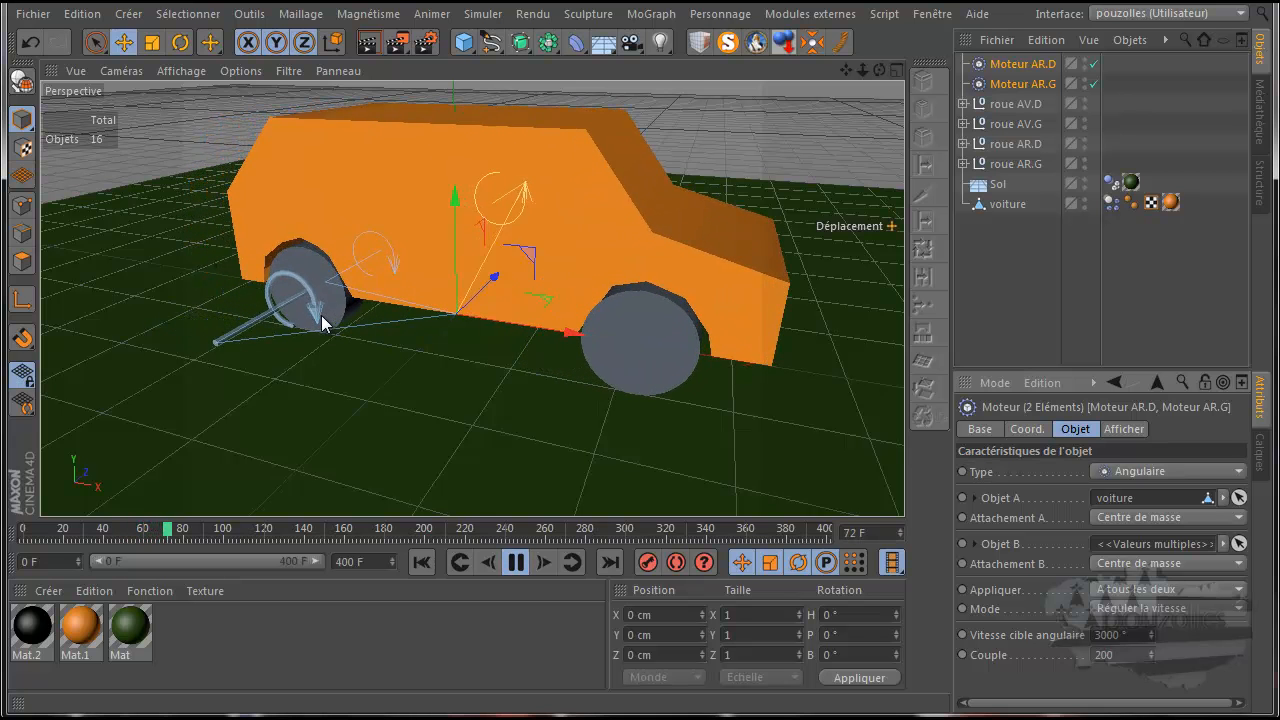
pyautogui.click(520, 562)
pyautogui.click(421, 564)
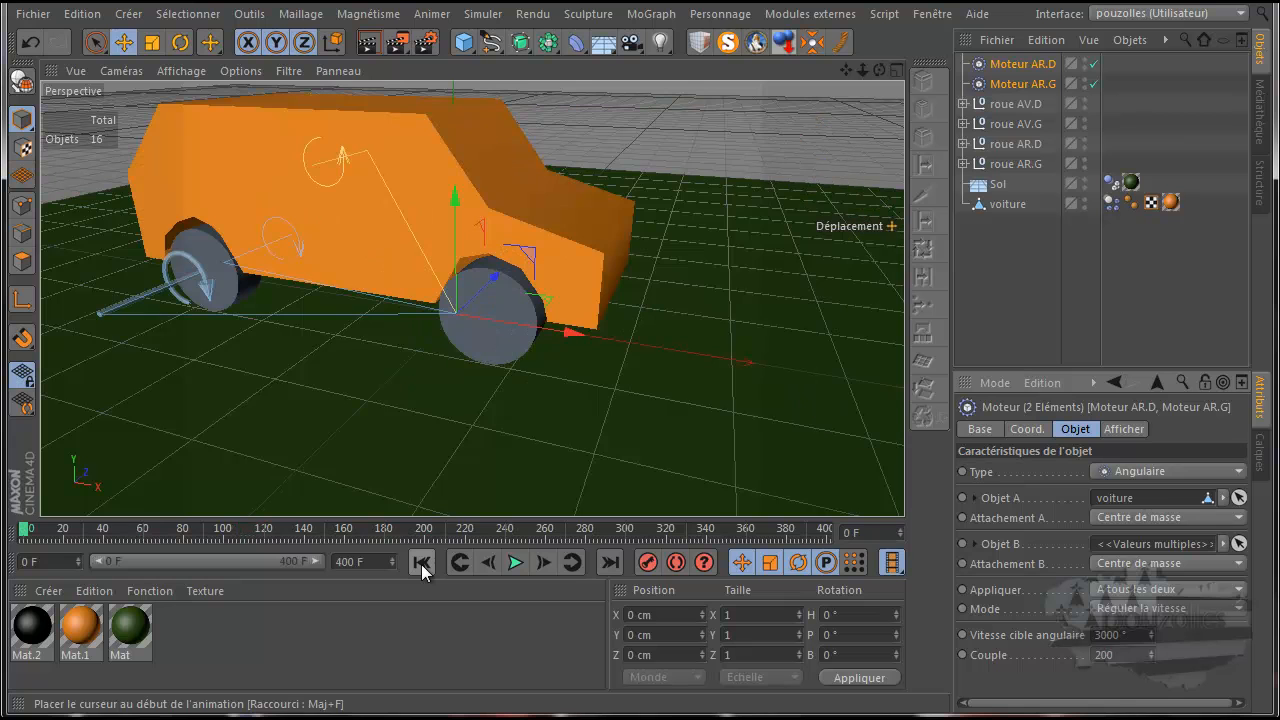
# Try a torque of 100 on both rear motors by playing the simulation, and return to the first frame
pyautogui.moveTo(1130, 655); pyautogui.dragTo(1082, 658)
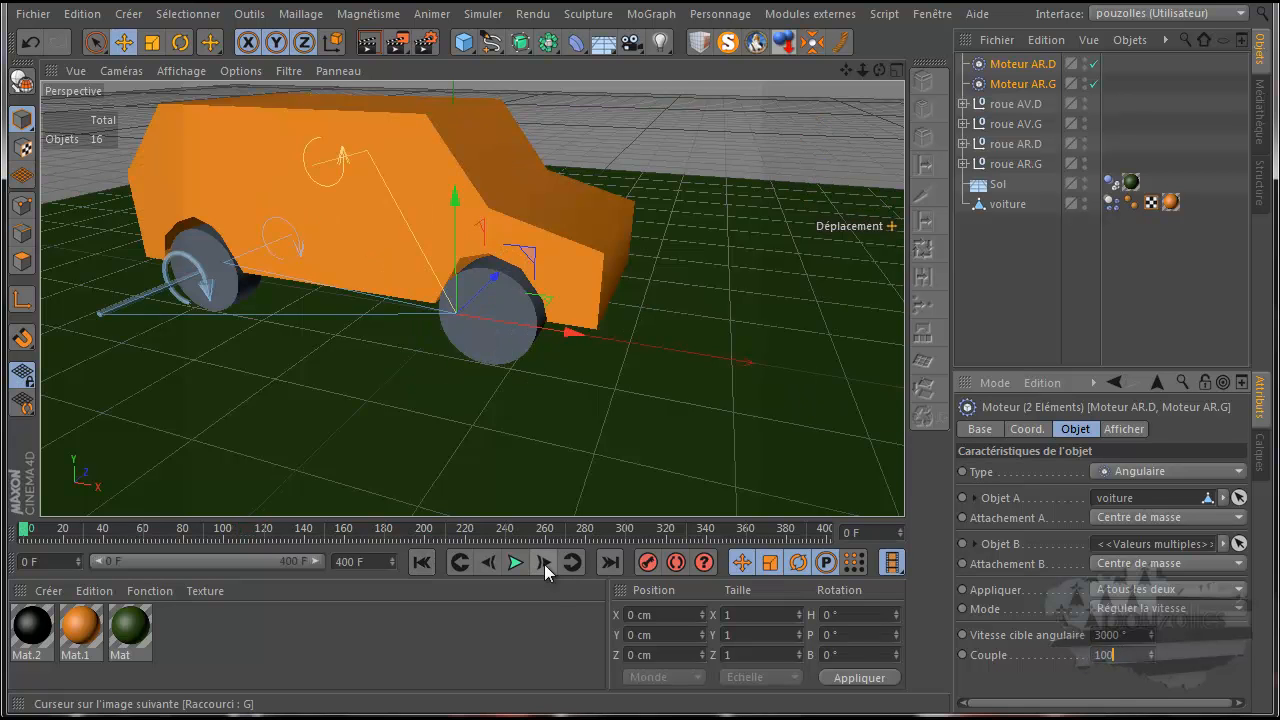
pyautogui.click(516, 562)
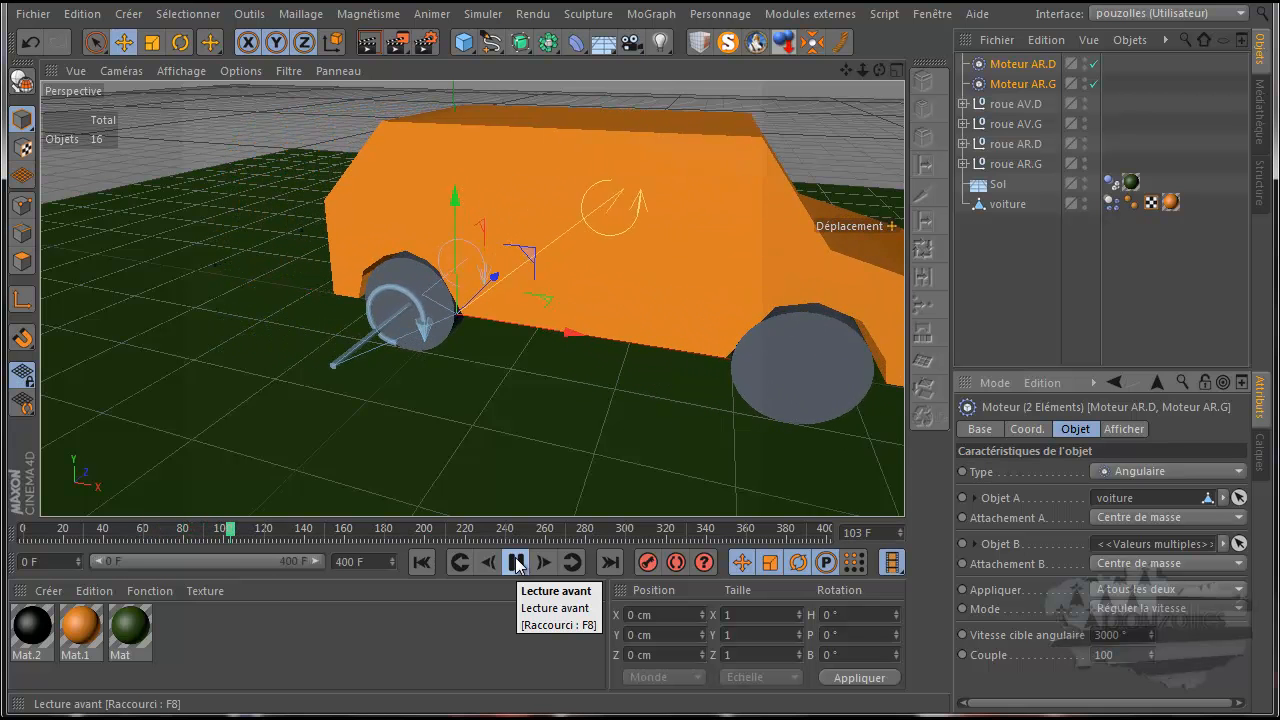
pyautogui.click(517, 563)
pyautogui.click(420, 564)
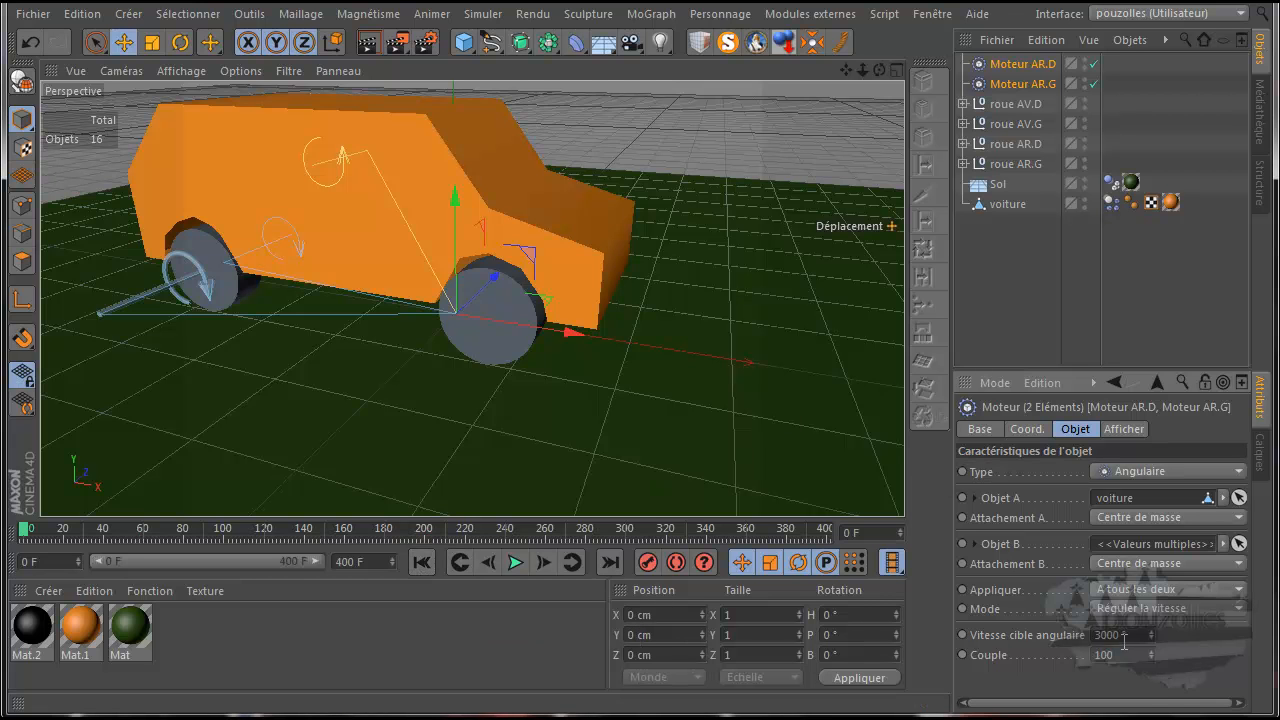
# Set the torque of both rear motors to 200, play the simulation and return to the first frame
pyautogui.moveTo(1103, 656); pyautogui.dragTo(1086, 662)
pyautogui.click(1084, 660)
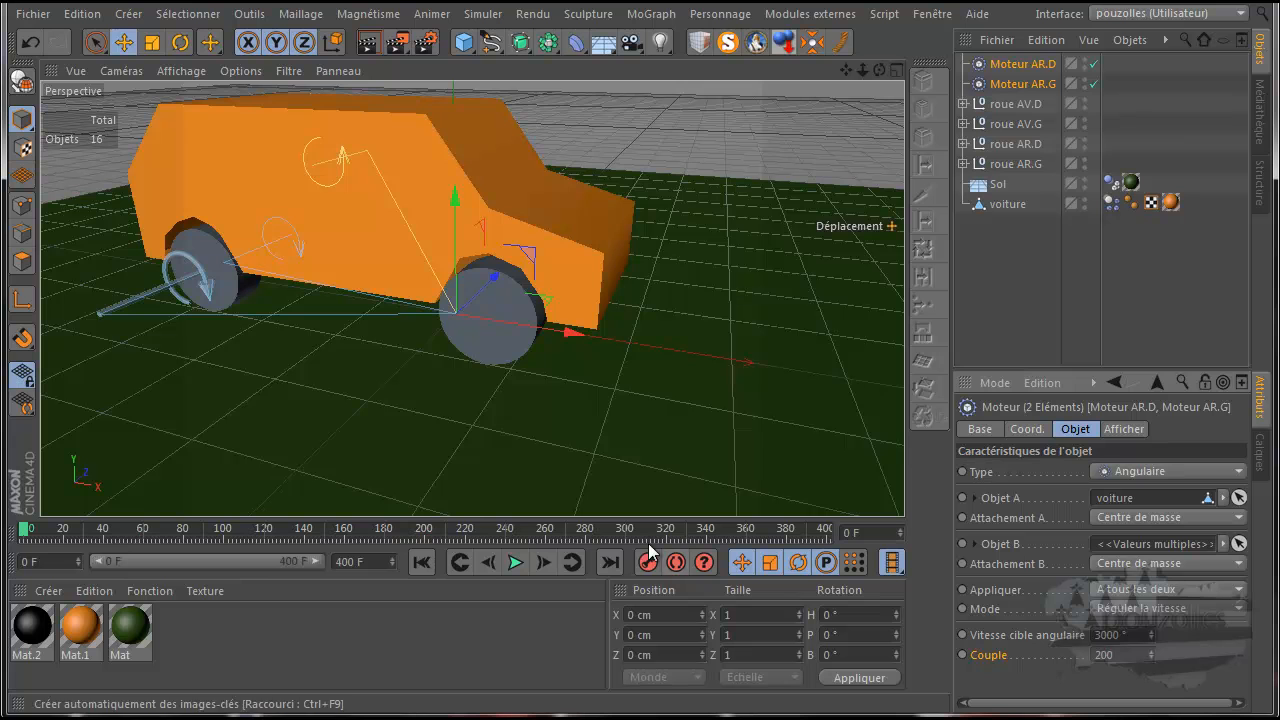
pyautogui.click(514, 562)
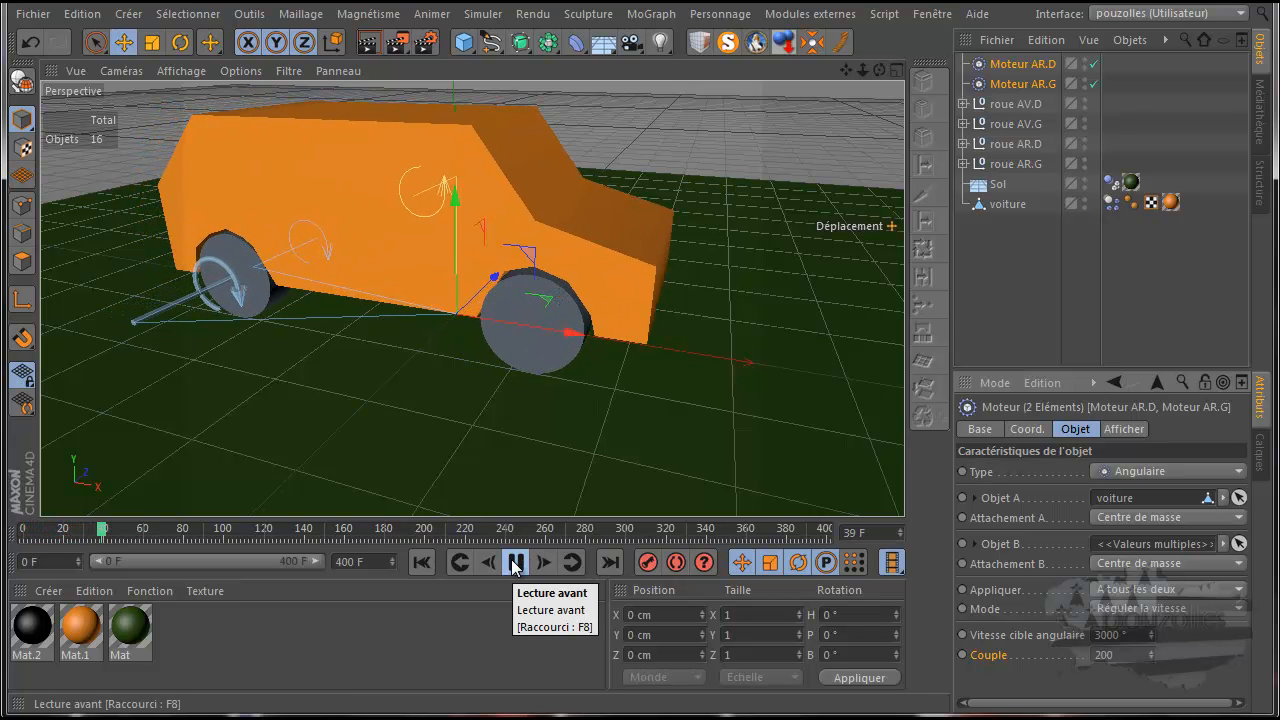
pyautogui.click(514, 563)
pyautogui.click(425, 565)
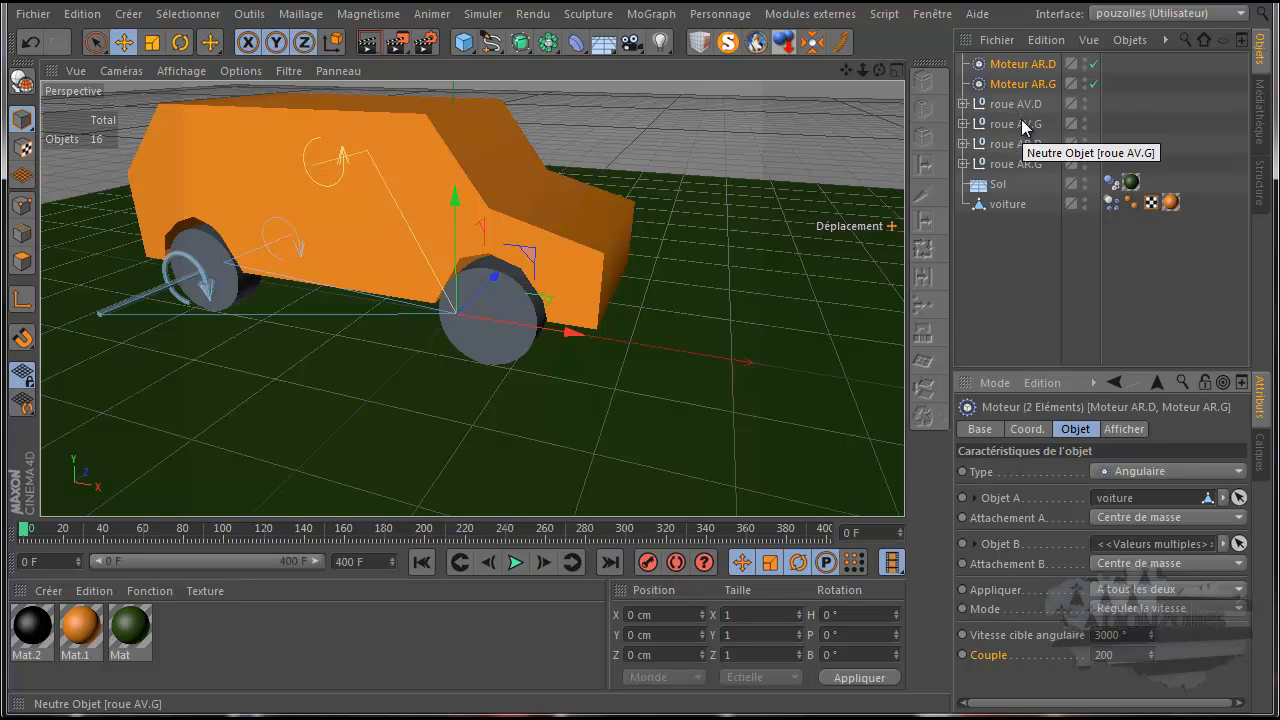
pyautogui.click(962, 104)
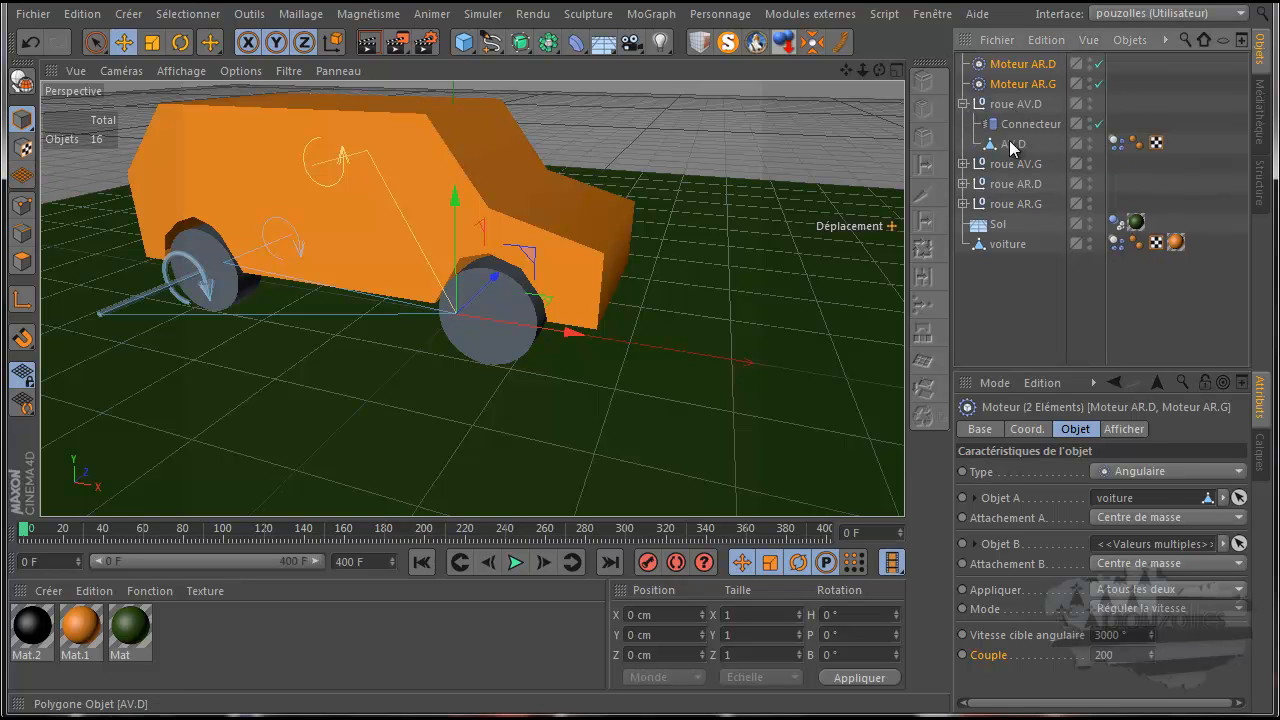
pyautogui.click(1012, 144)
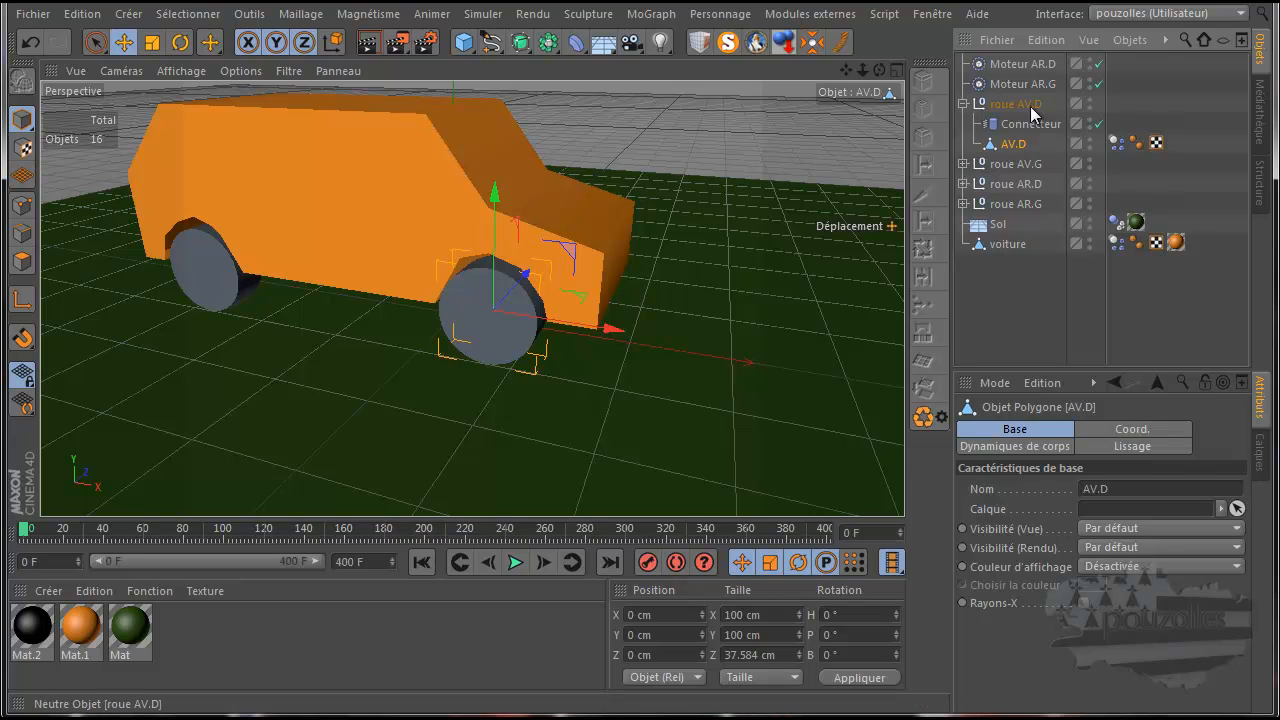
pyautogui.click(962, 104)
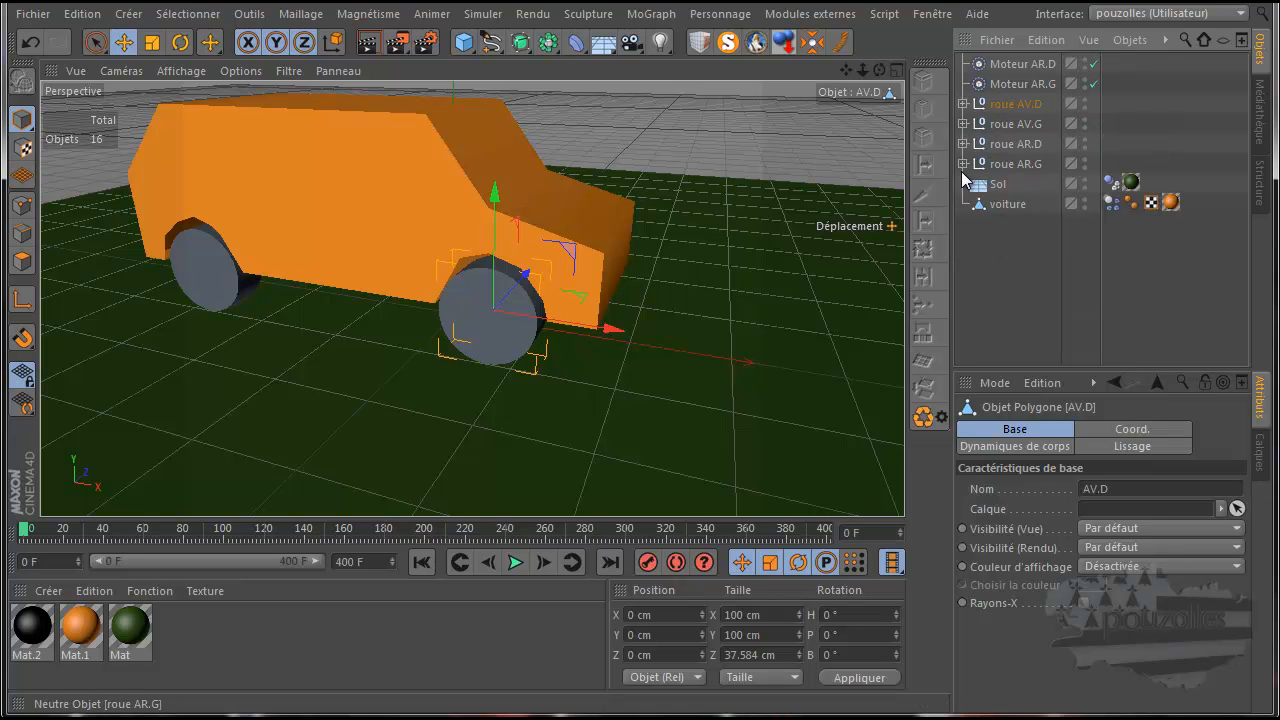
# Apply the black Mat.2 material to two opposite wedge-shaped polygon groups on the AR.D wheel's outer face, and deselect everything
pyautogui.click(962, 144)
pyautogui.click(1013, 185)
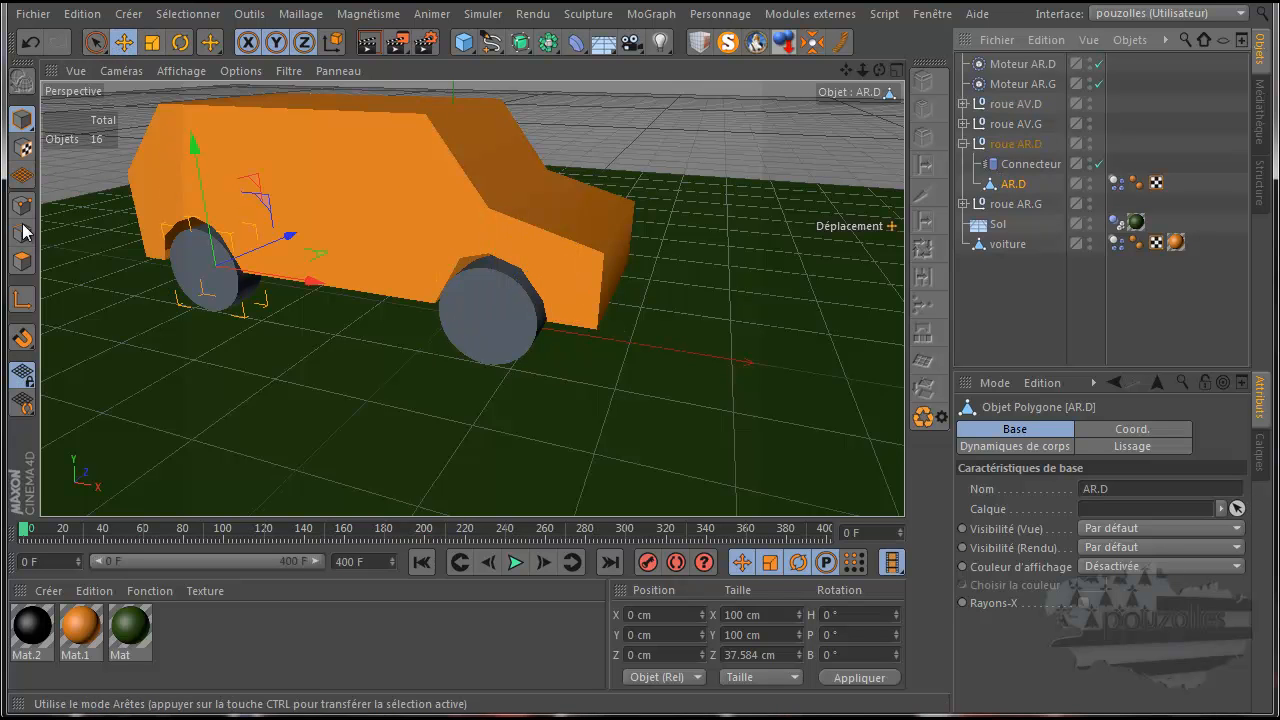
pyautogui.click(22, 260)
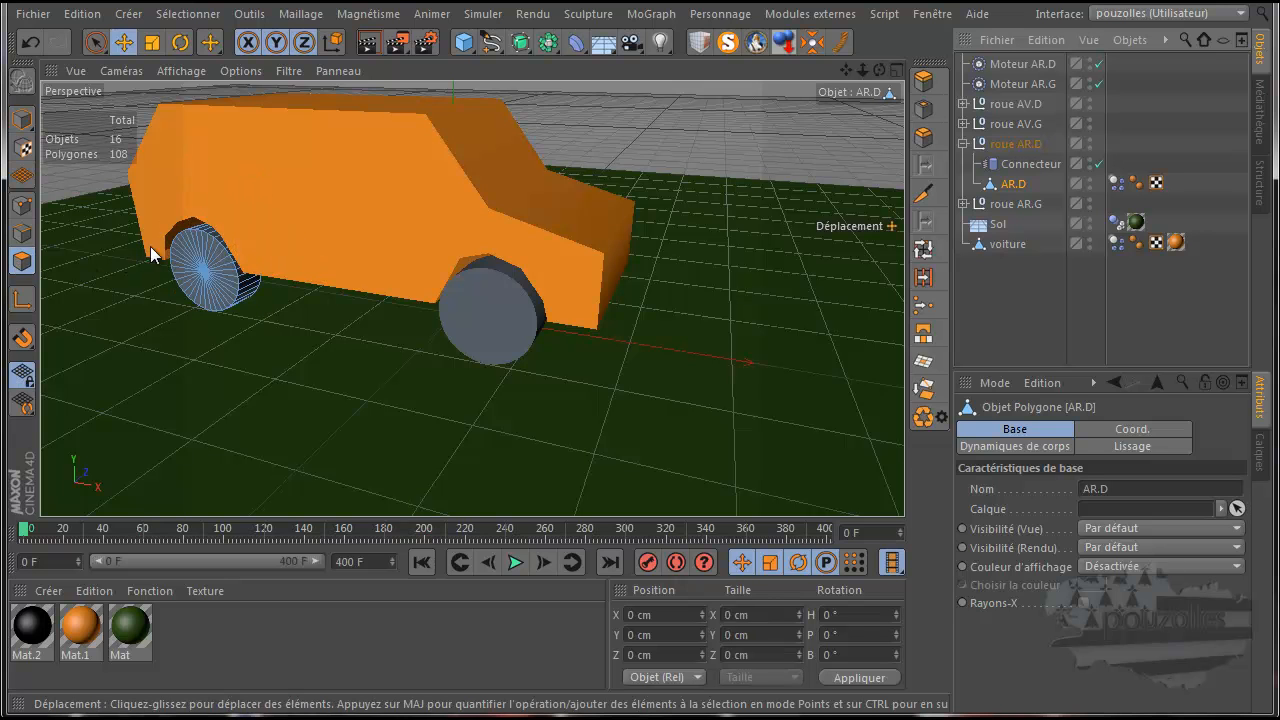
pyautogui.scroll(5, 166, 264)
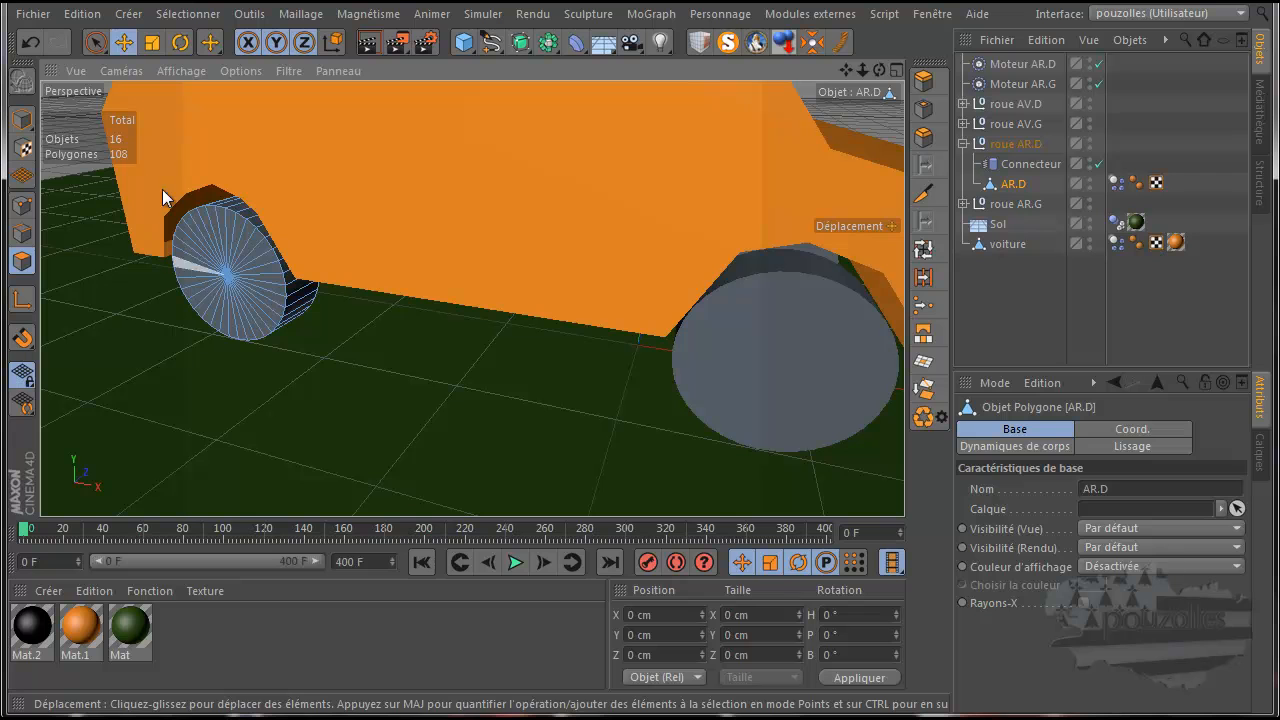
pyautogui.click(96, 42)
pyautogui.click(217, 222)
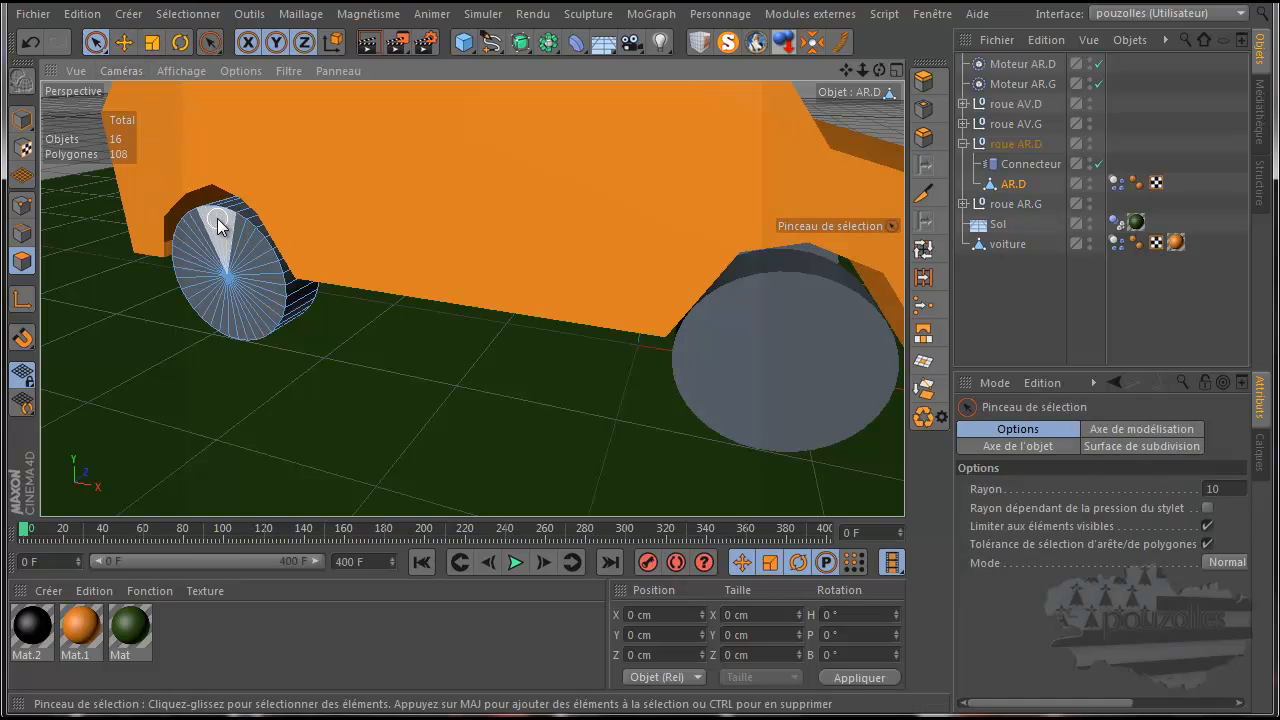
pyautogui.click(217, 218)
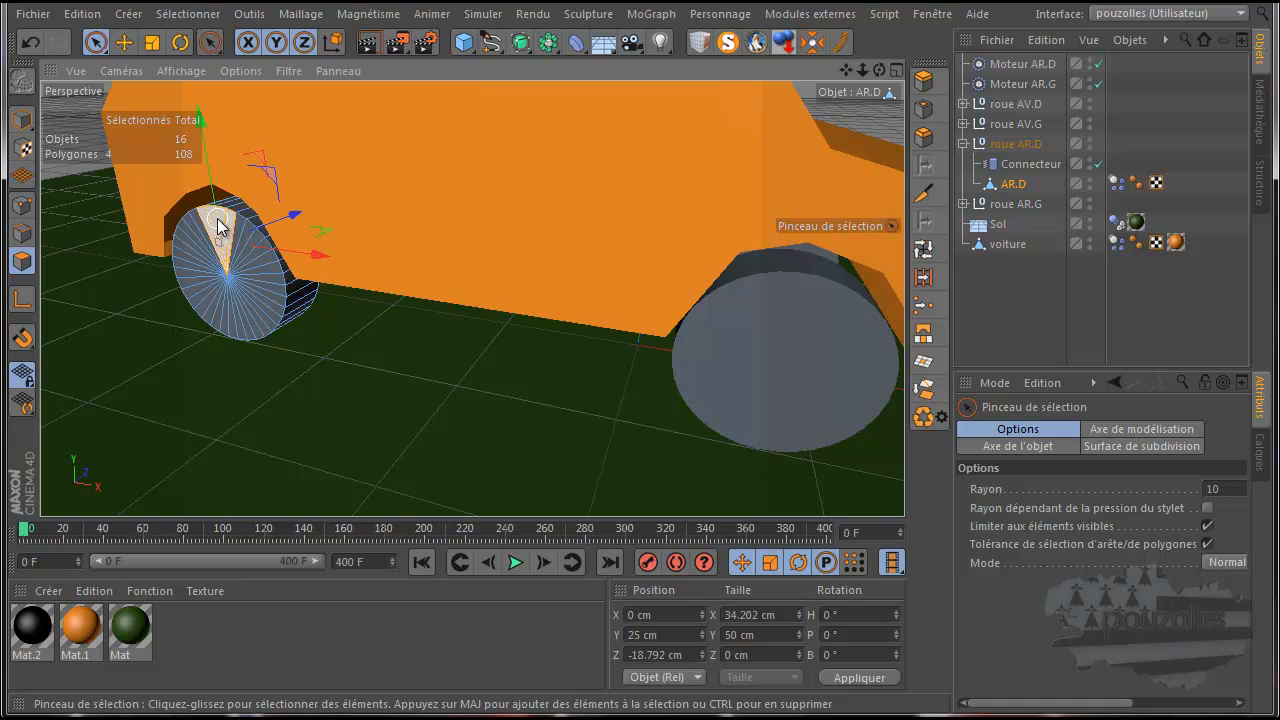
pyautogui.keyDown('shift'); pyautogui.click(229, 328); pyautogui.keyUp('shift')
pyautogui.moveTo(62, 559); pyautogui.dragTo(222, 323)
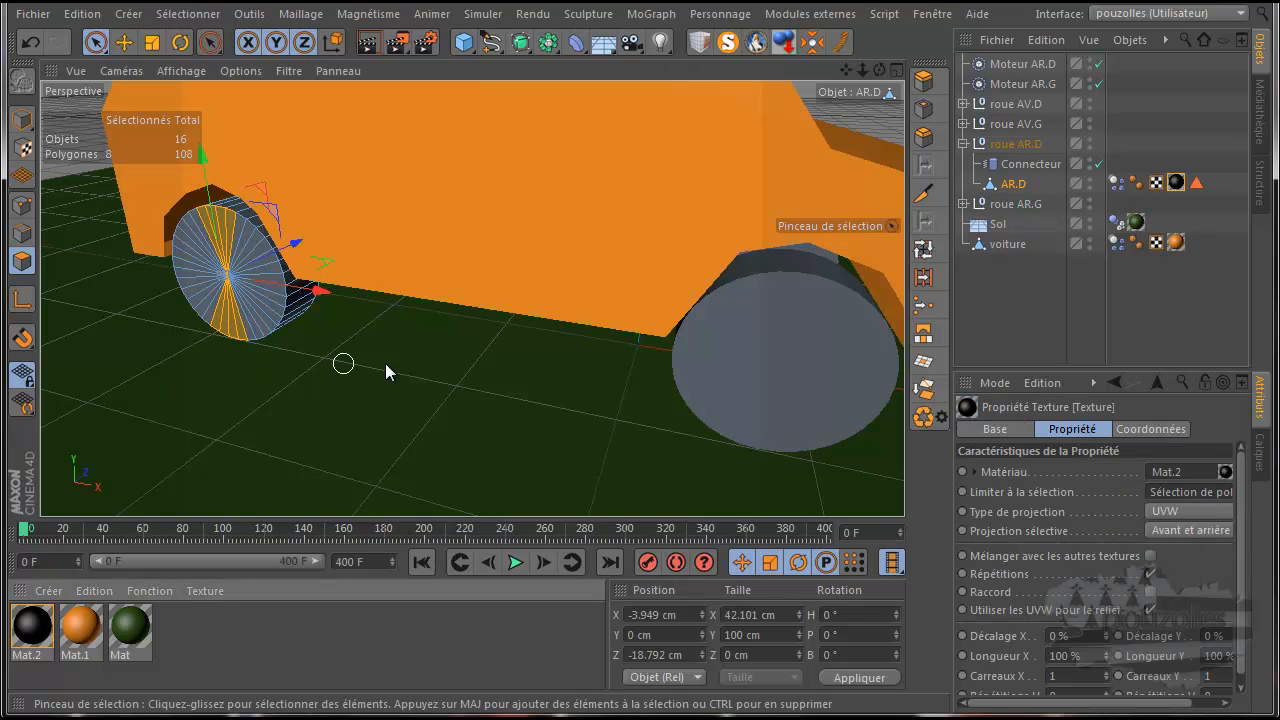
pyautogui.click(1030, 333)
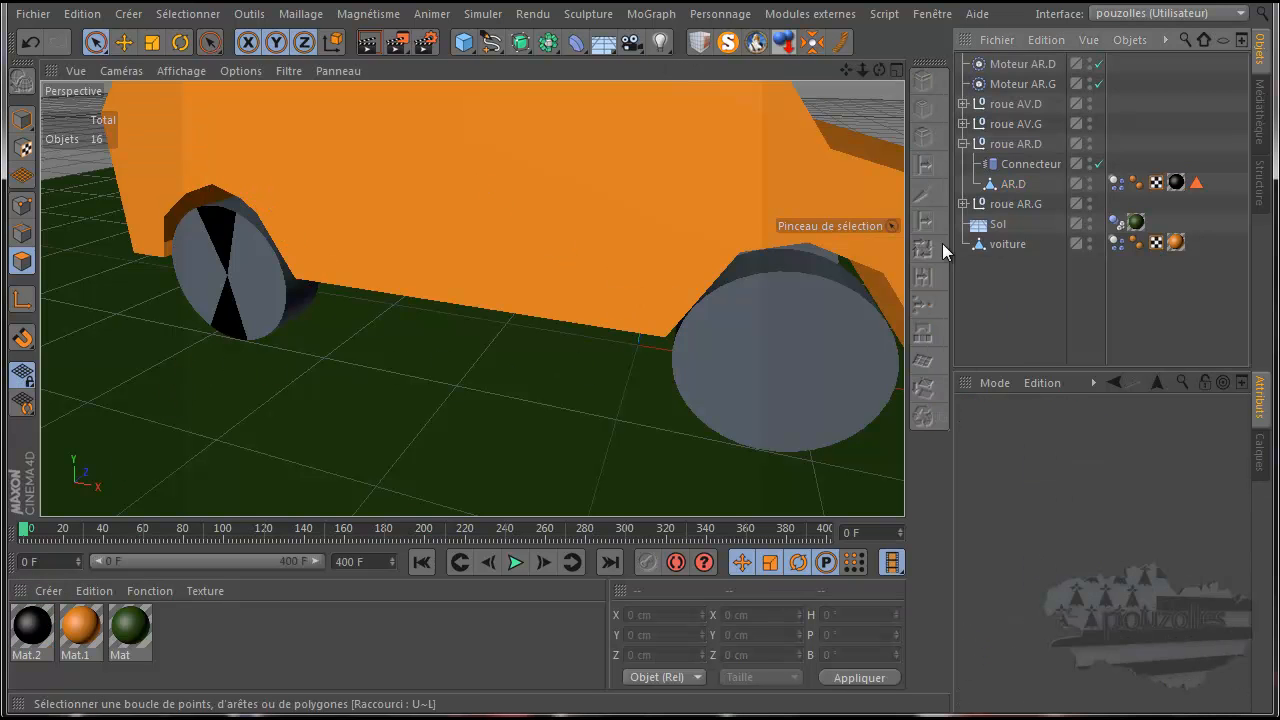
# Play the simulation to check the rotation of the marked AR.D wheel, and return to the first frame
pyautogui.scroll(-3, 473, 450)
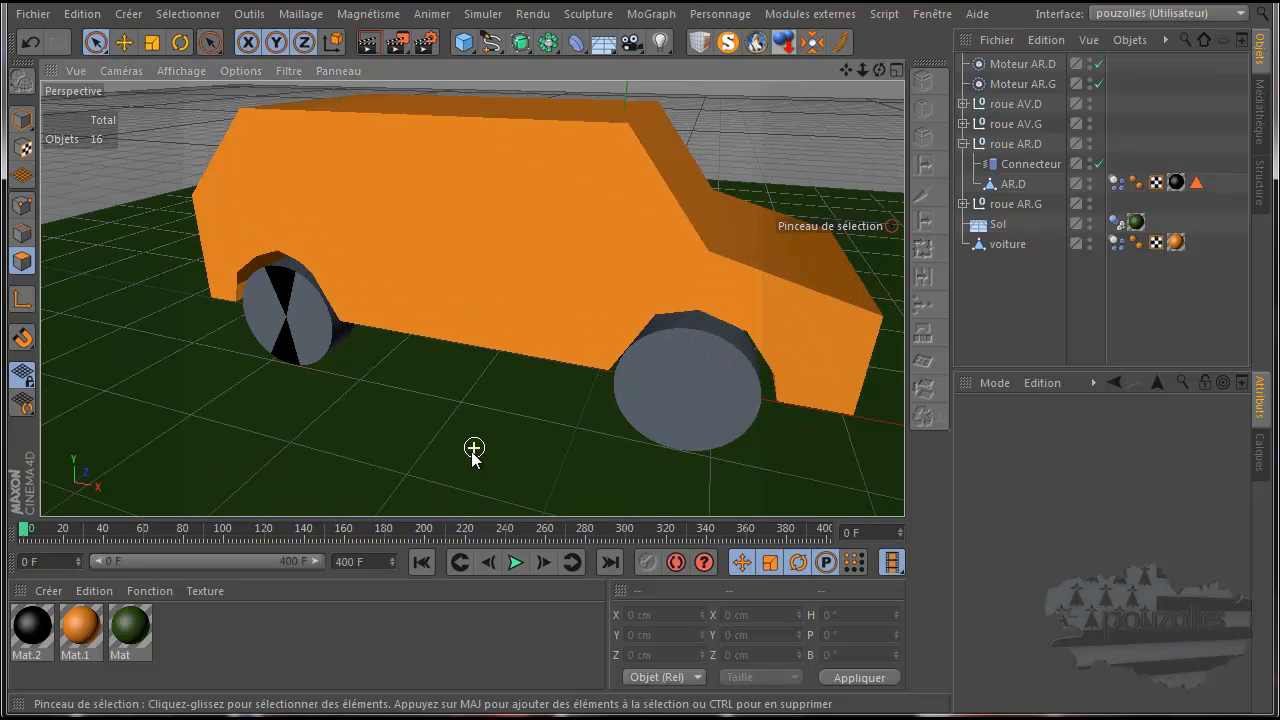
pyautogui.click(515, 562)
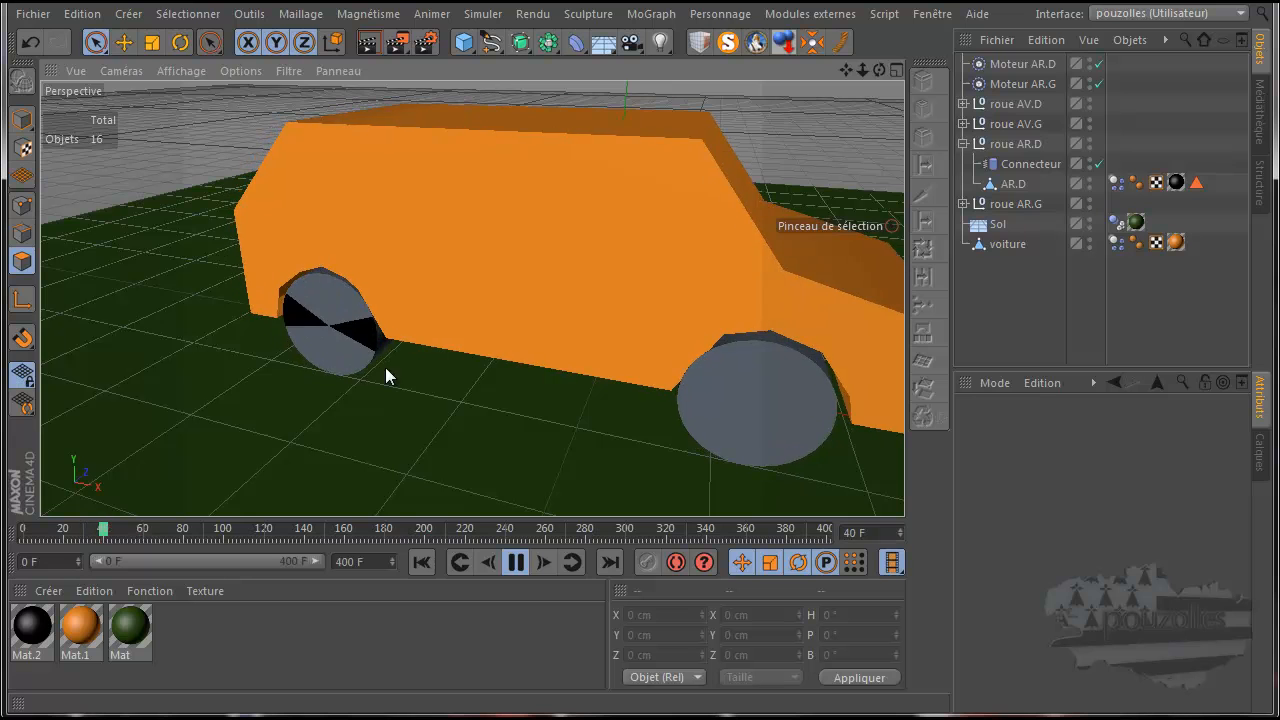
pyautogui.click(515, 562)
pyautogui.click(421, 562)
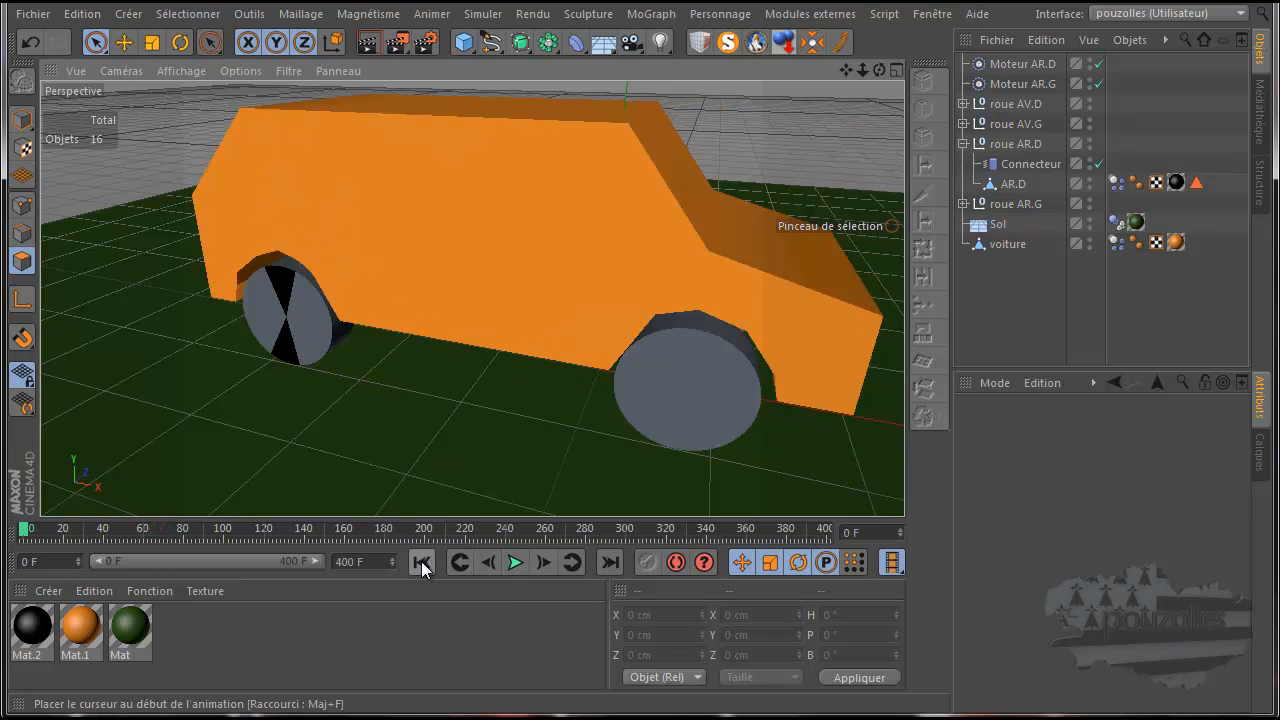
# Try a torque of 50 on both rear motors, Moteur AR.D and Moteur AR.G, by playing the simulation
pyautogui.moveTo(1127, 62); pyautogui.dragTo(1008, 92)
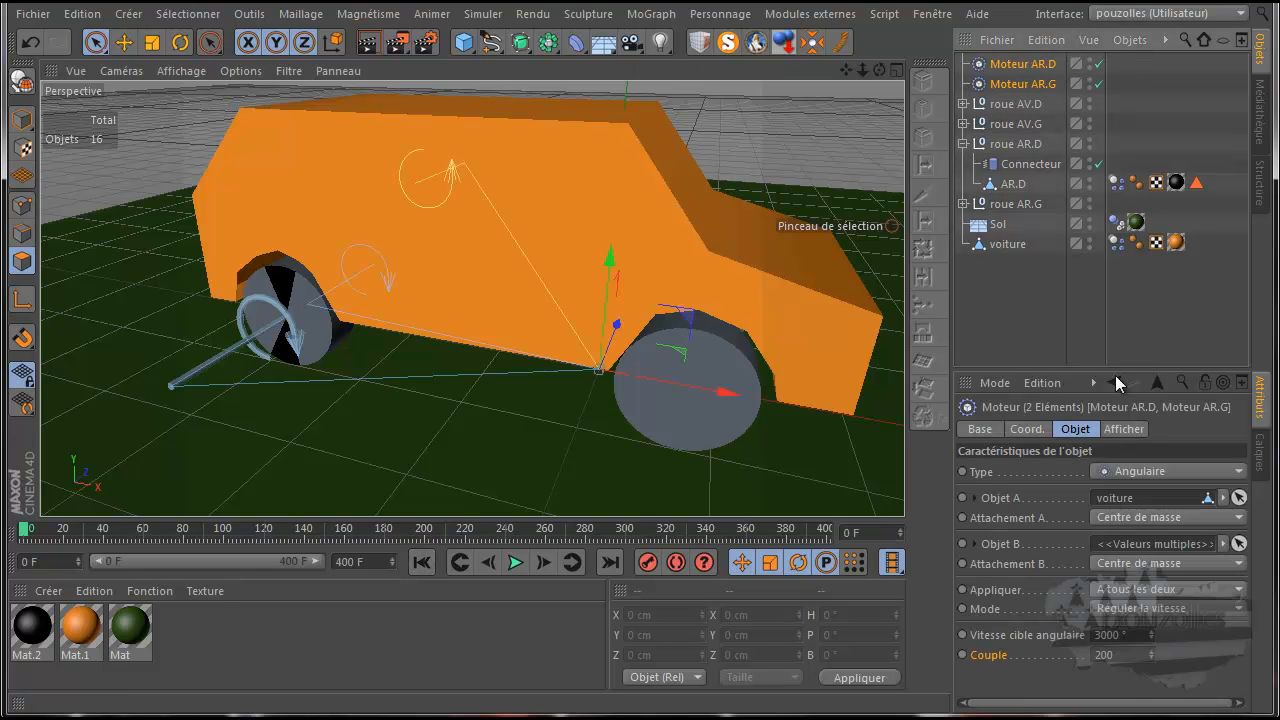
pyautogui.click(1120, 655)
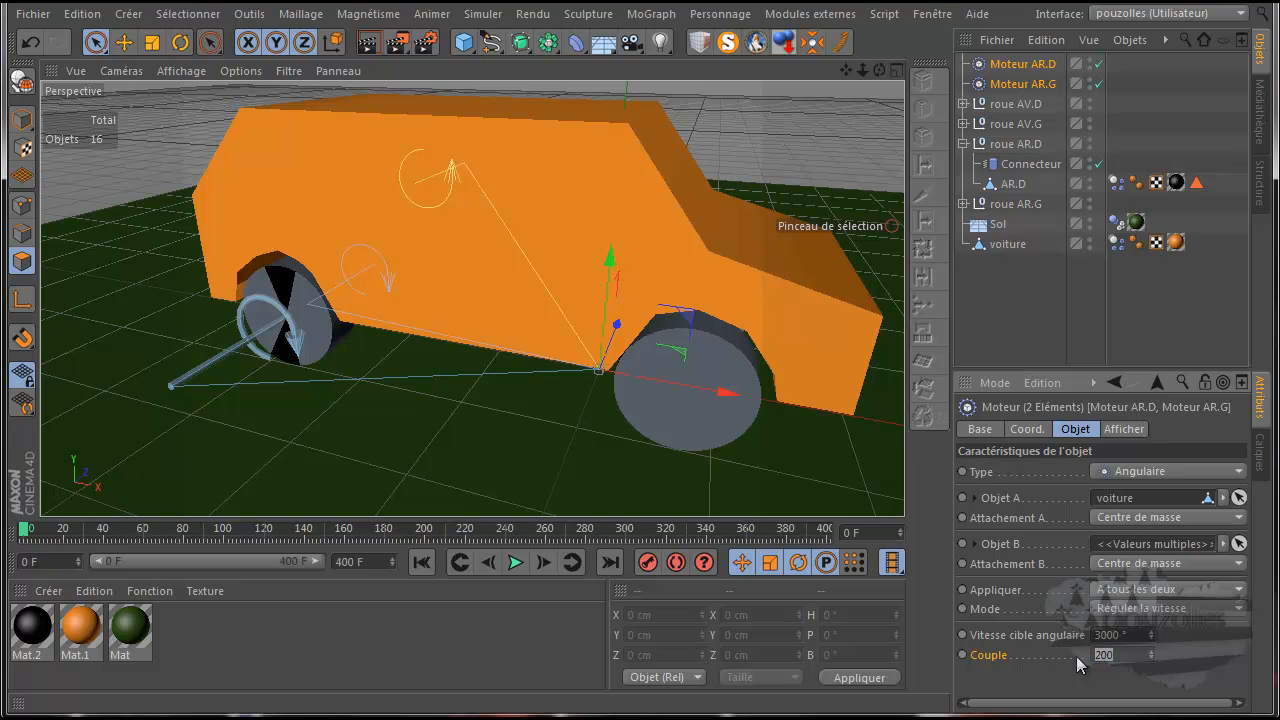
pyautogui.write('50')
pyautogui.press('Return')
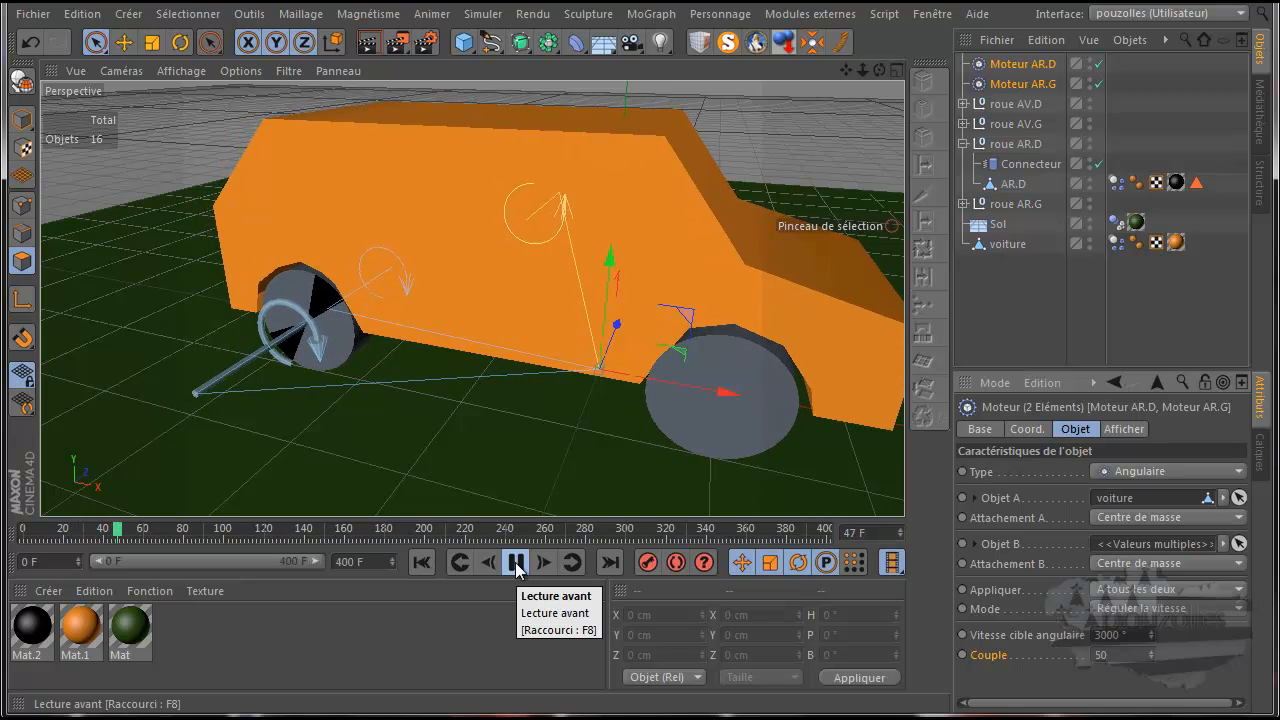
pyautogui.click(516, 563)
# Set the torque of both rear motors to 100, play the simulation and return to the first frame
pyautogui.moveTo(1116, 655); pyautogui.dragTo(1093, 658)
pyautogui.press('BackSpace')
pyautogui.write('100')
pyautogui.click(516, 563)
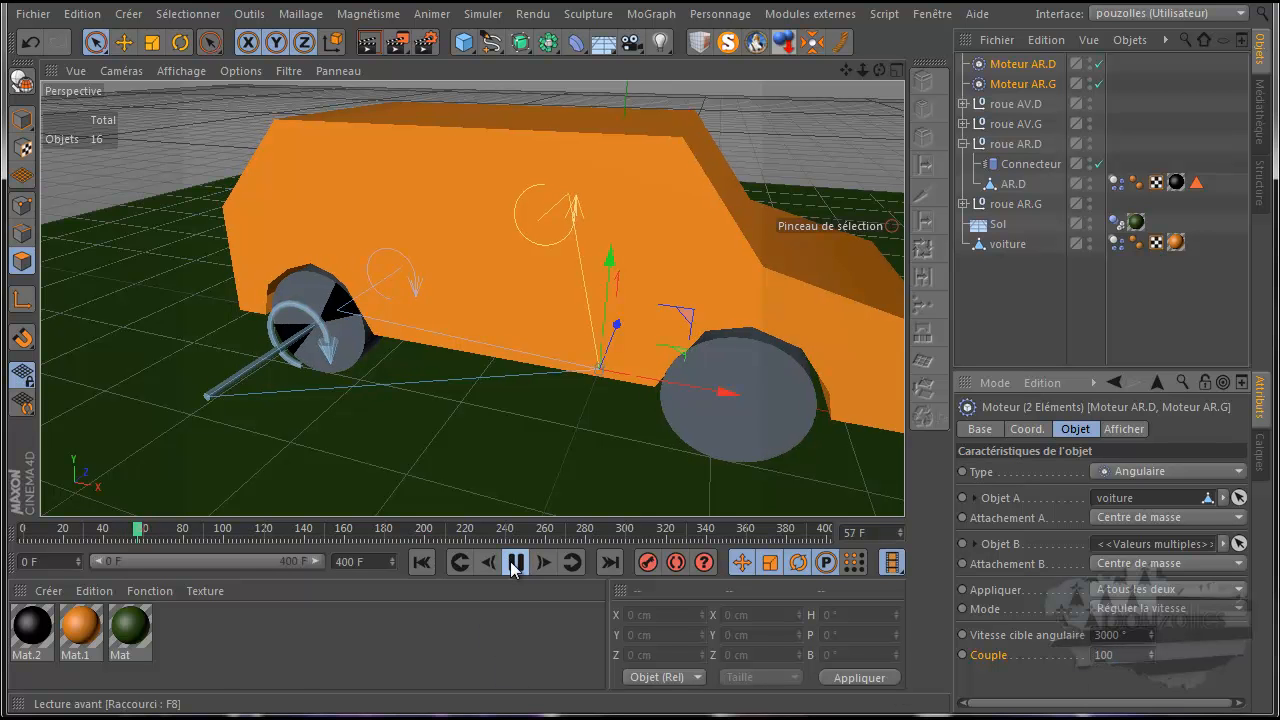
pyautogui.click(421, 563)
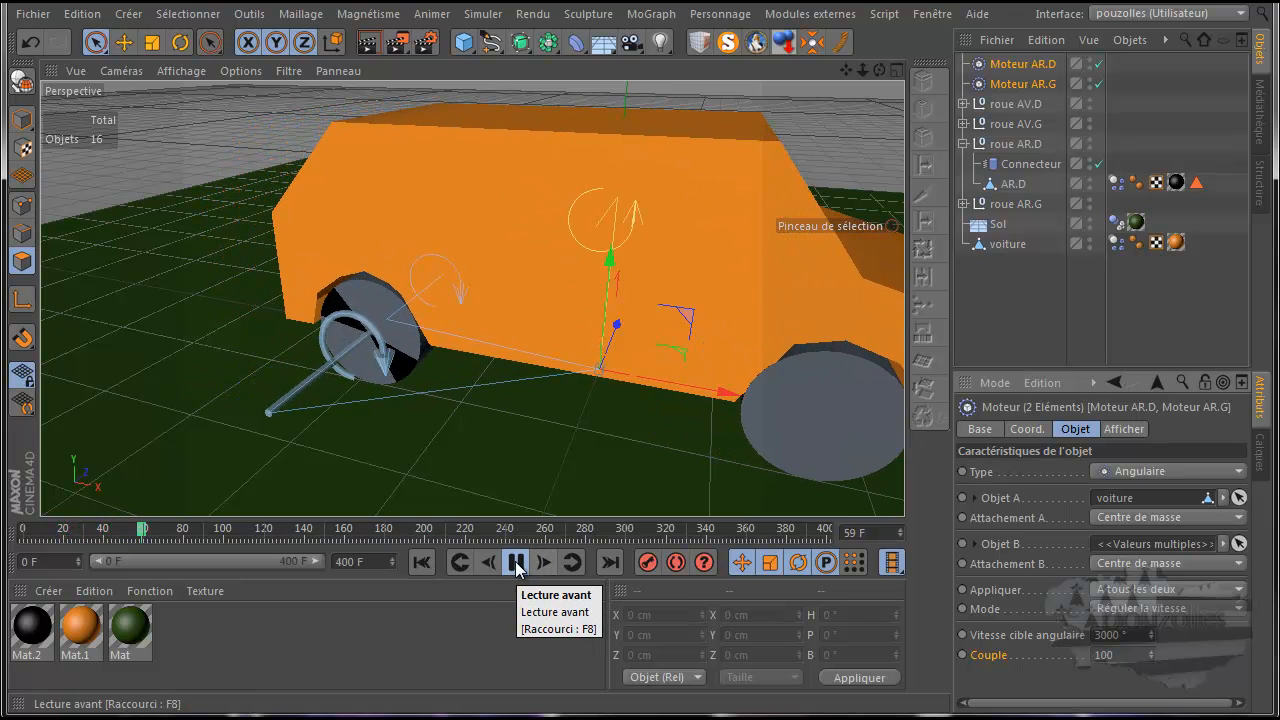
pyautogui.click(516, 564)
pyautogui.click(421, 562)
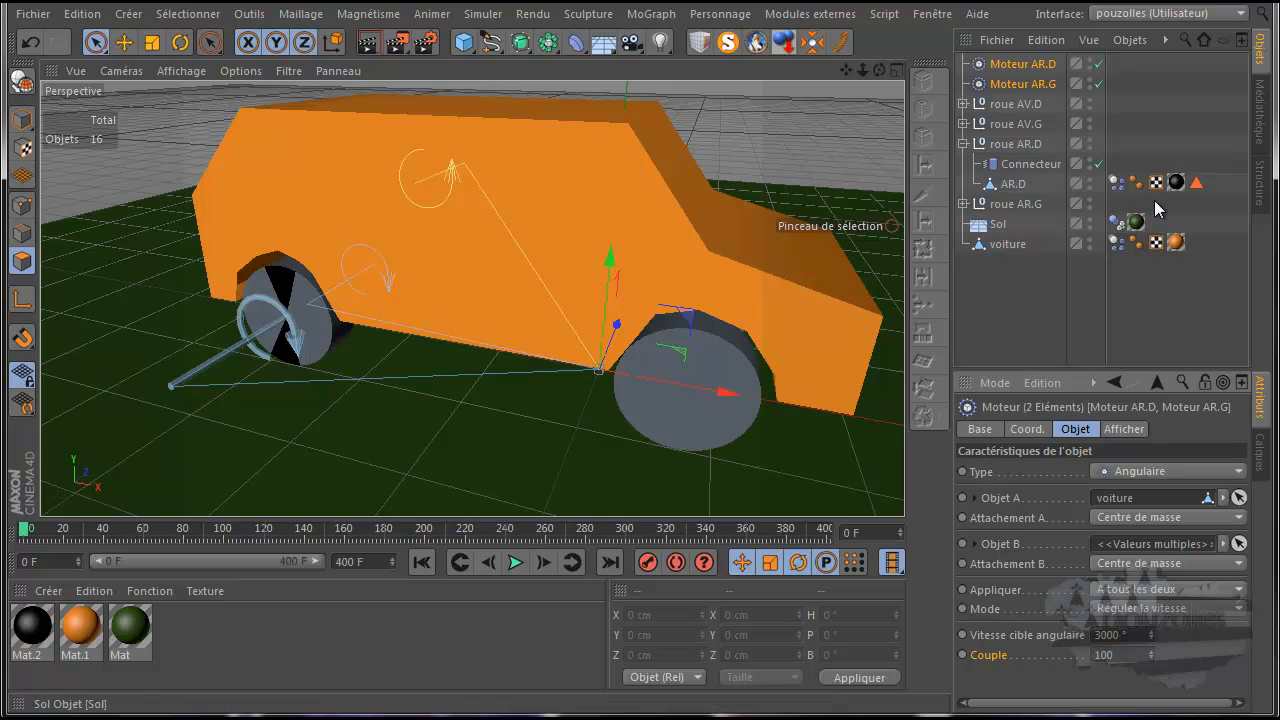
# Set the collision friction to 150 % on the dynamics body tags of the AV.D, AV.G and AR.D wheels and the Sol floor together
pyautogui.click(962, 124)
pyautogui.click(962, 104)
pyautogui.moveTo(1118, 104); pyautogui.dragTo(1116, 316)
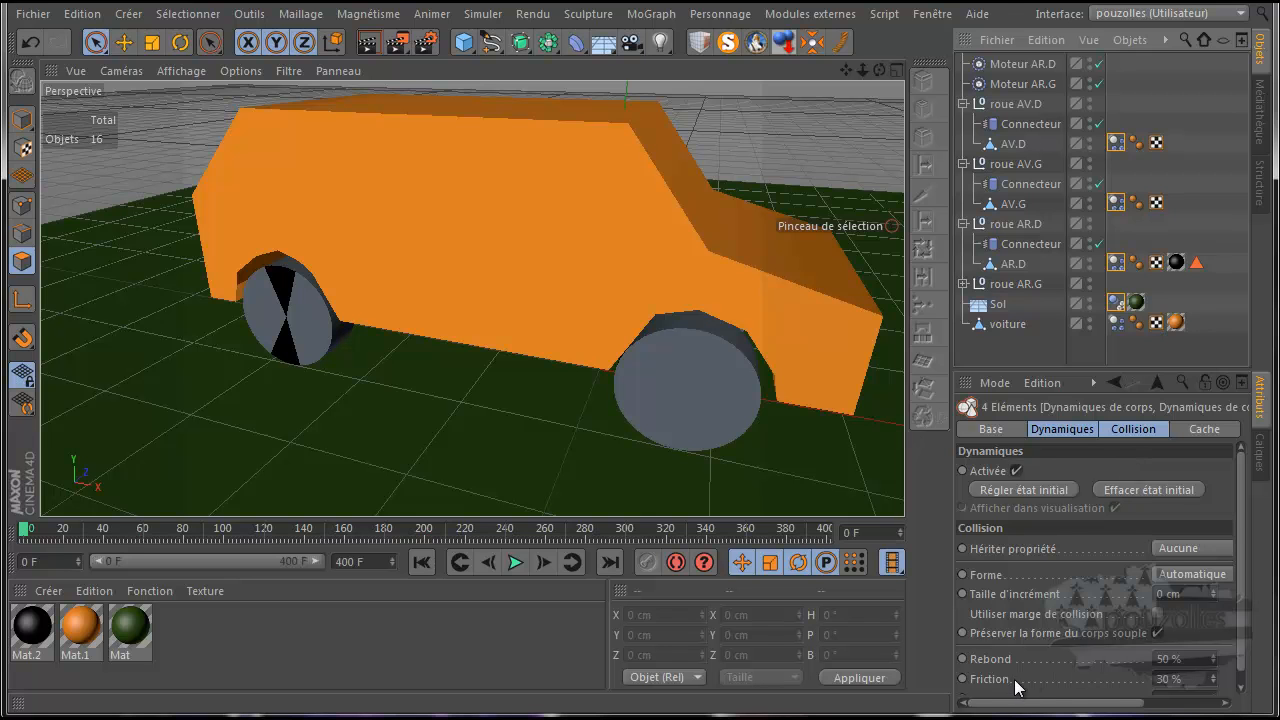
pyautogui.click(1195, 679)
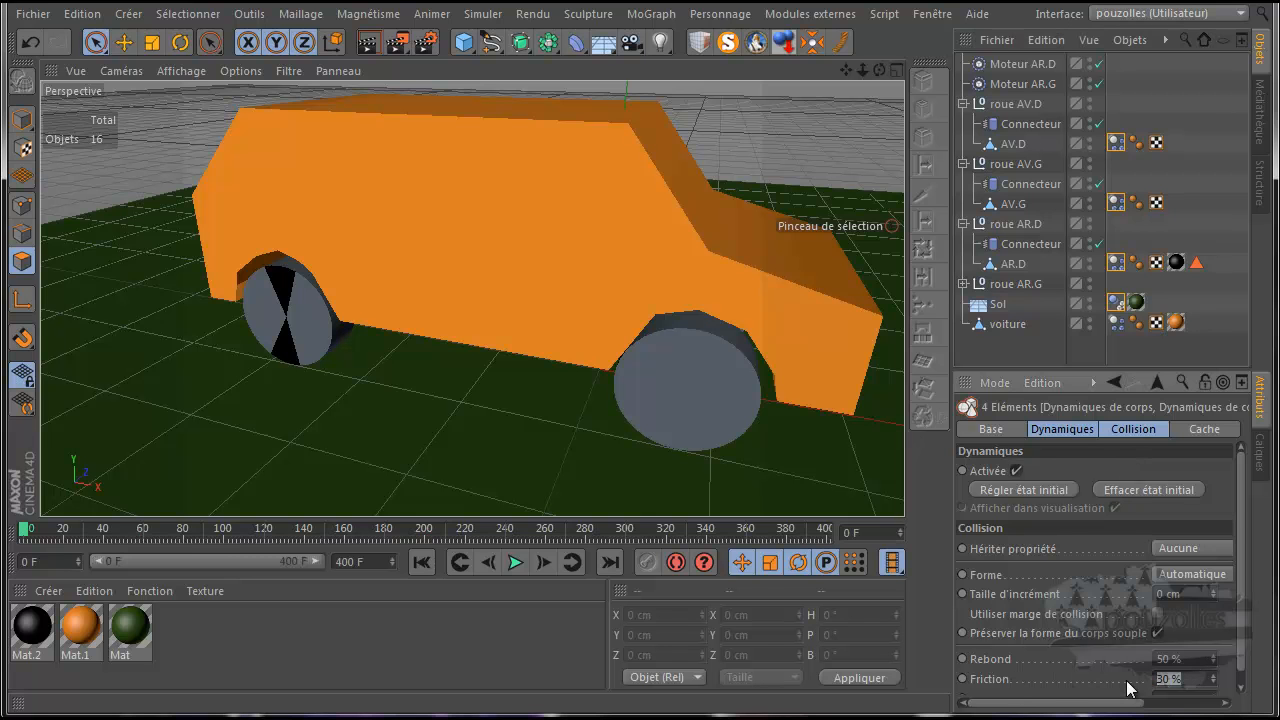
pyautogui.write('15')
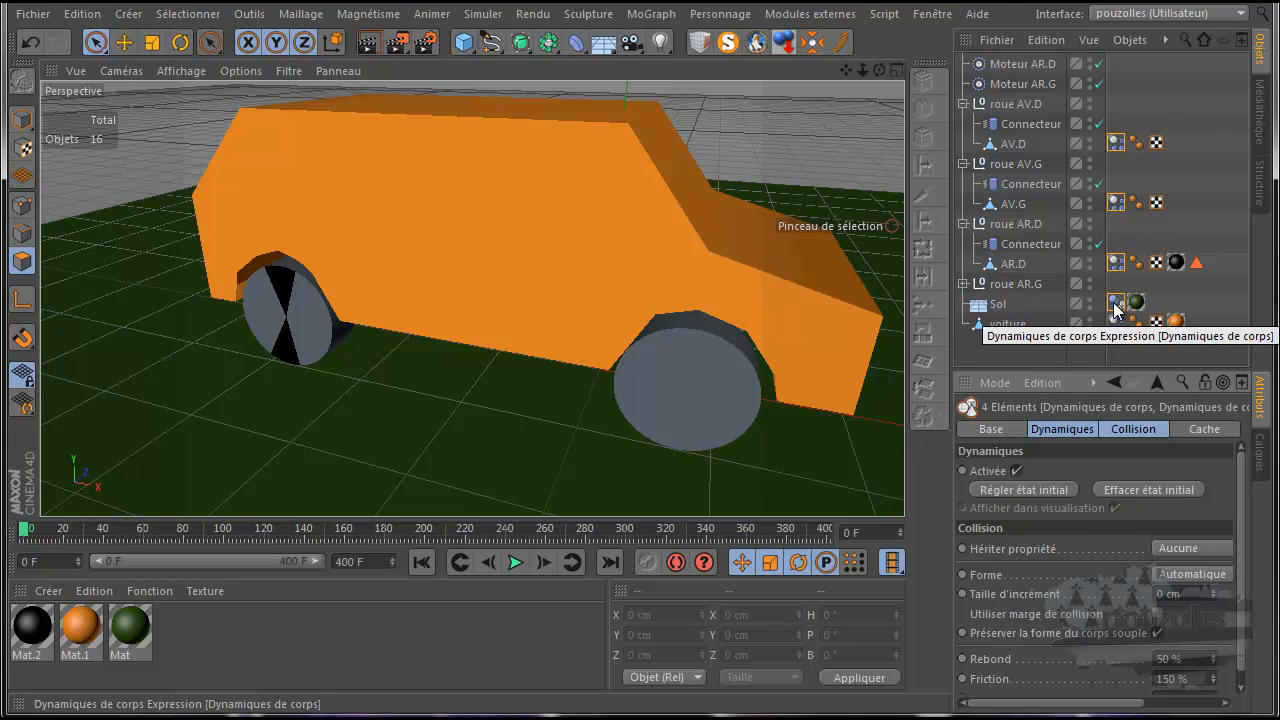
# Look through the settings of the AR.G wheel's dynamics body tag to find its collision friction
pyautogui.click(964, 284)
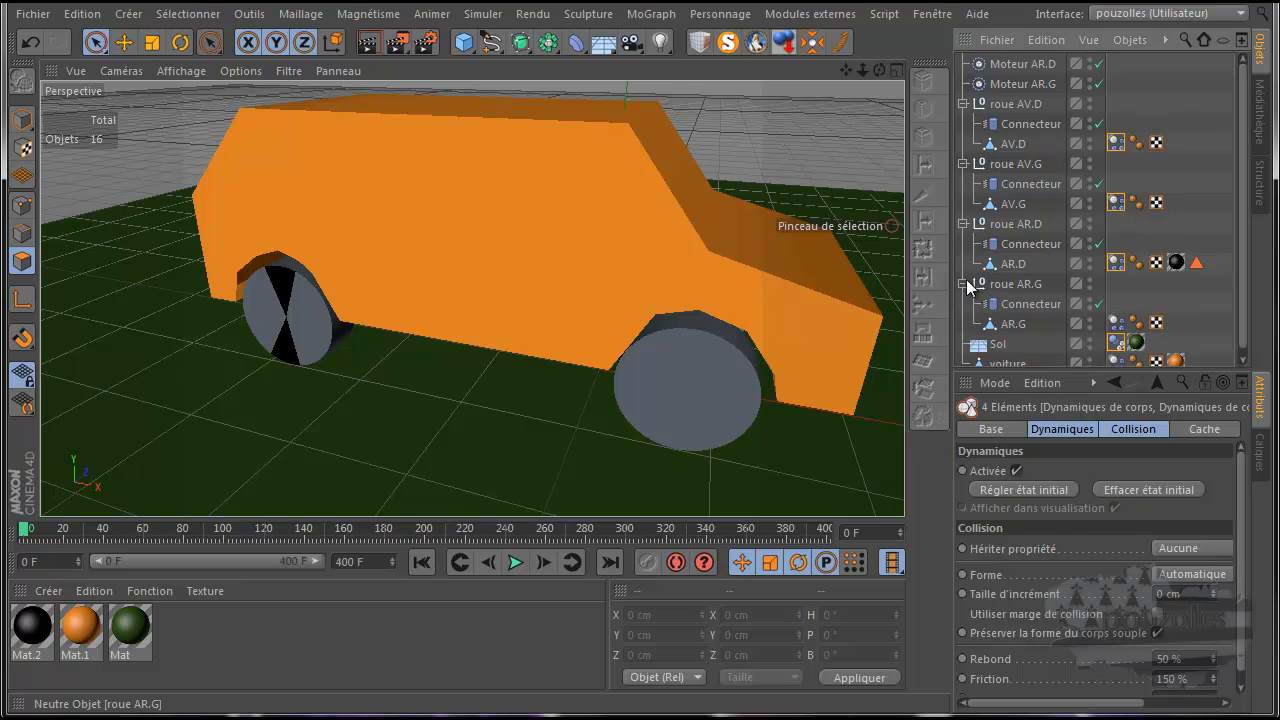
pyautogui.click(1116, 323)
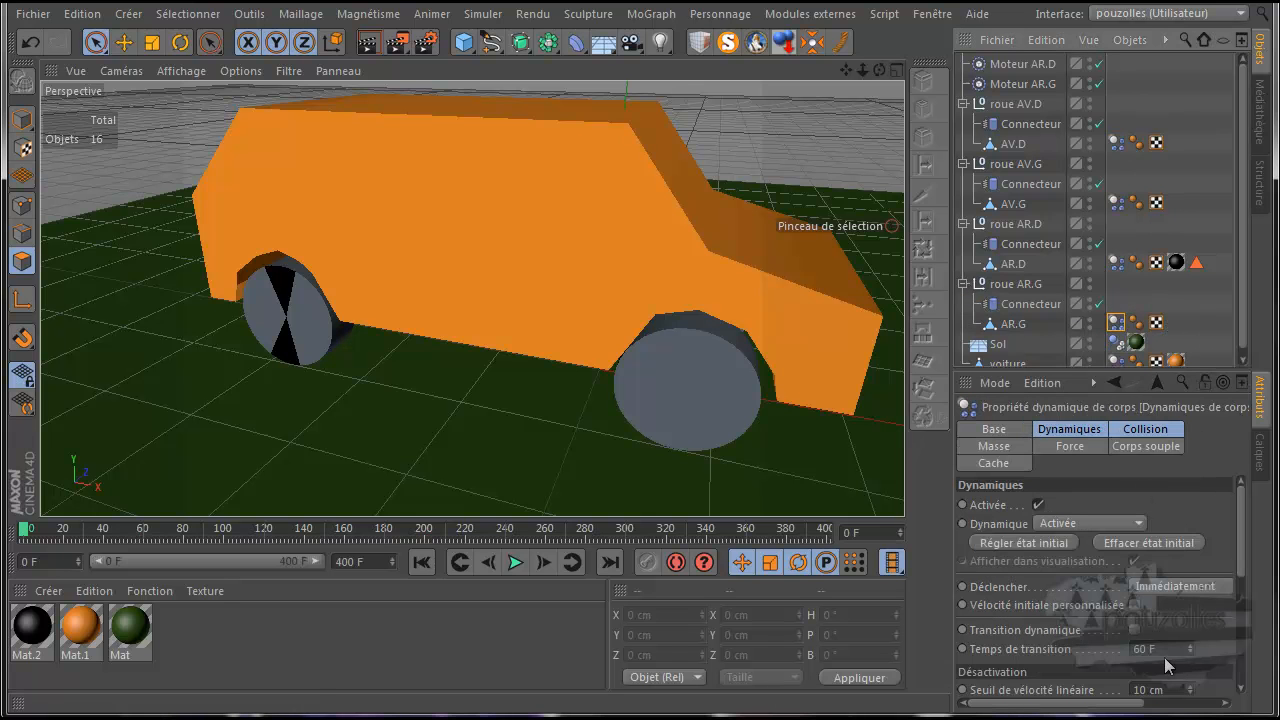
pyautogui.scroll(-3, 1192, 620)
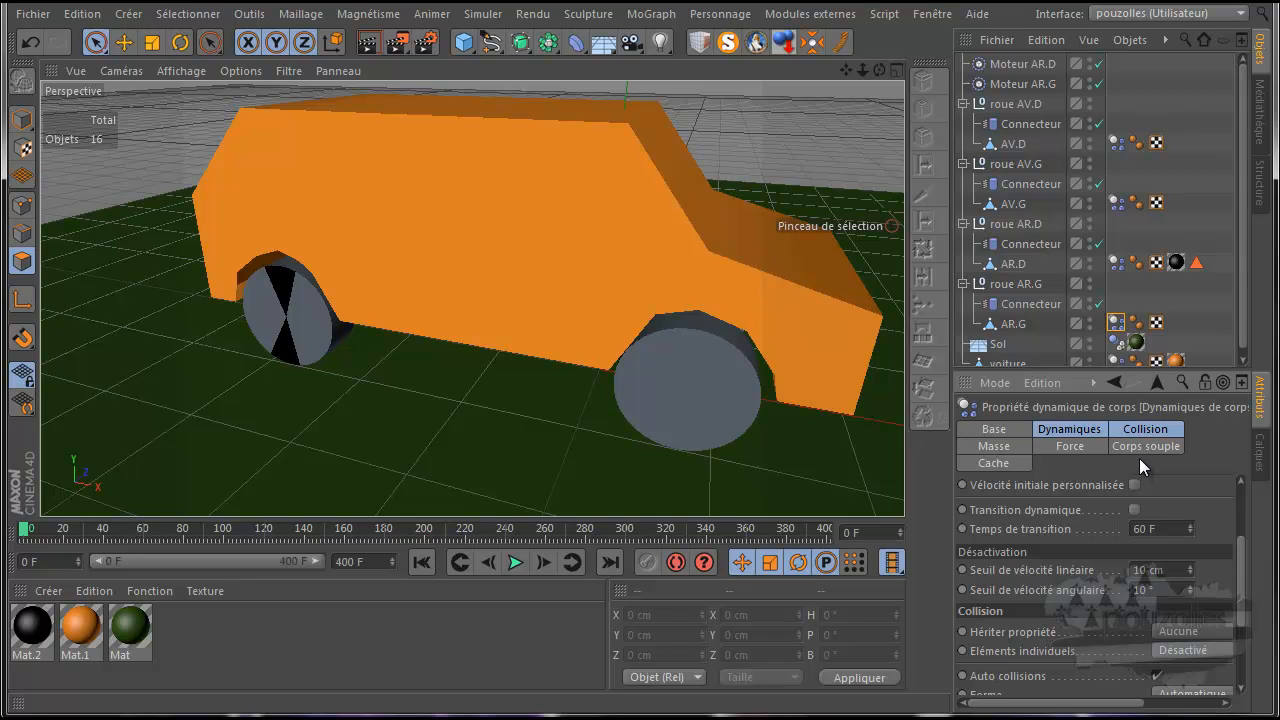
pyautogui.click(1069, 428)
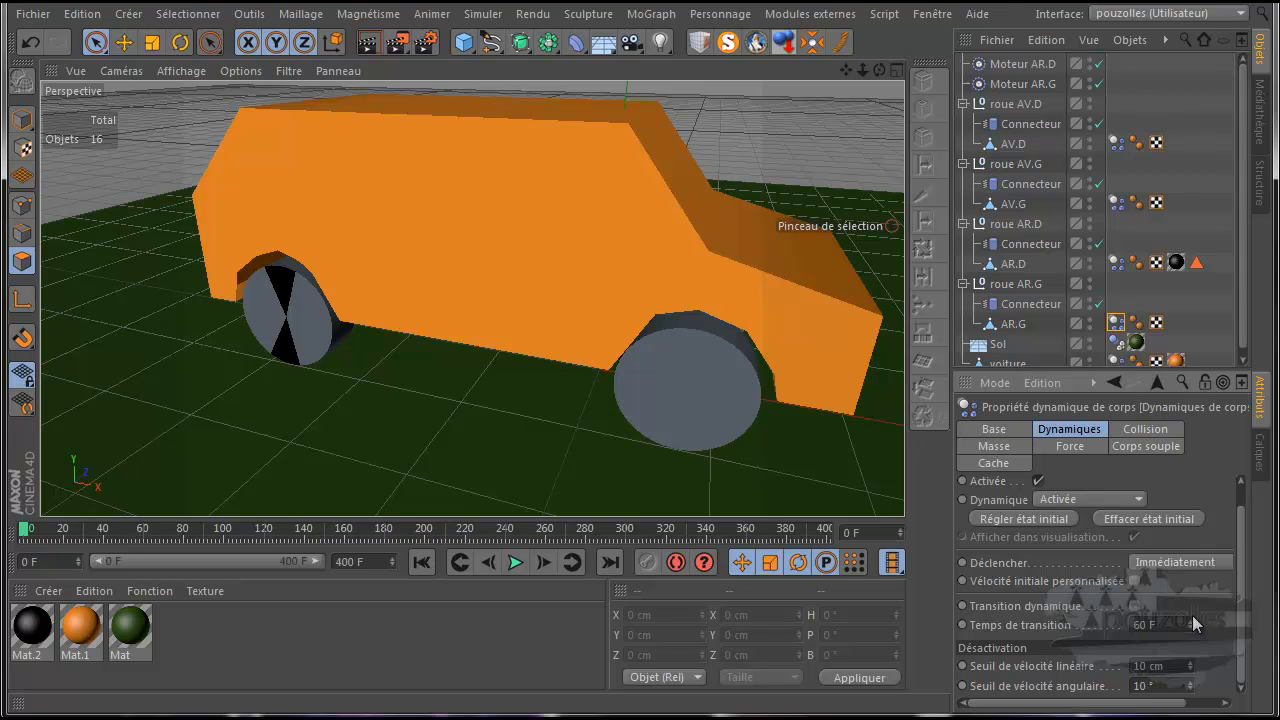
pyautogui.scroll(1, 1199, 608)
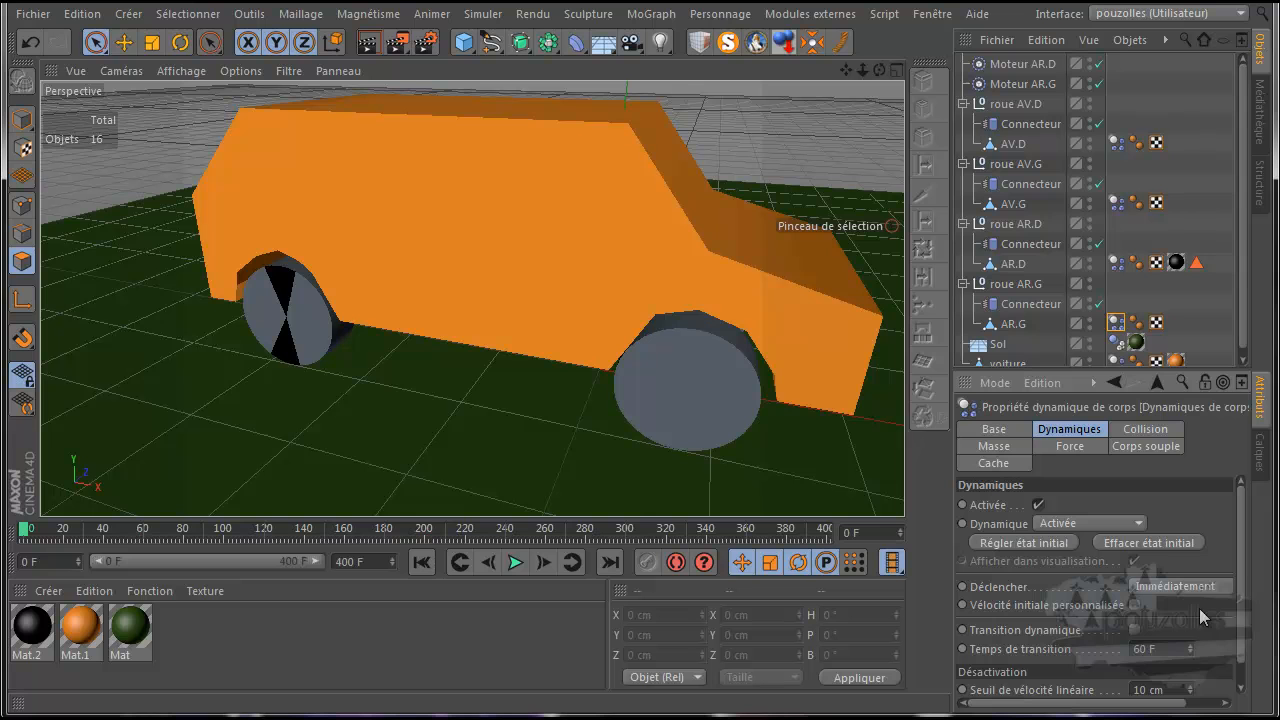
pyautogui.click(1066, 446)
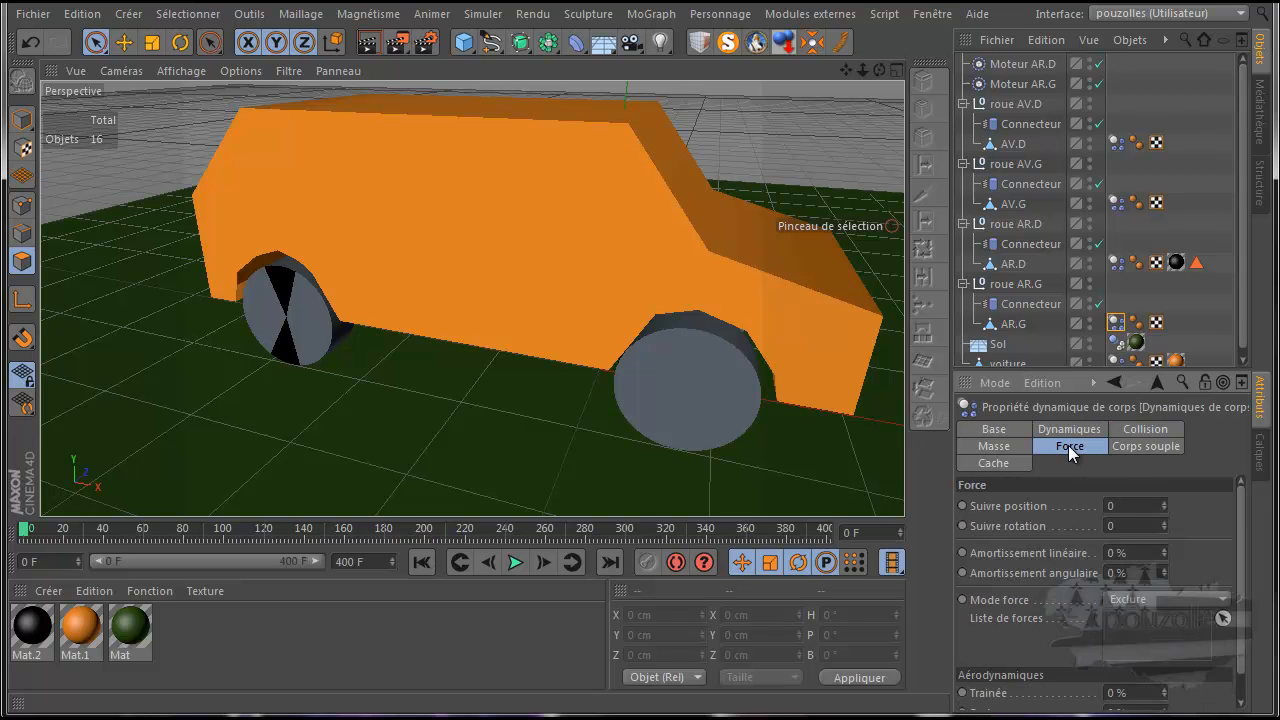
pyautogui.click(1140, 445)
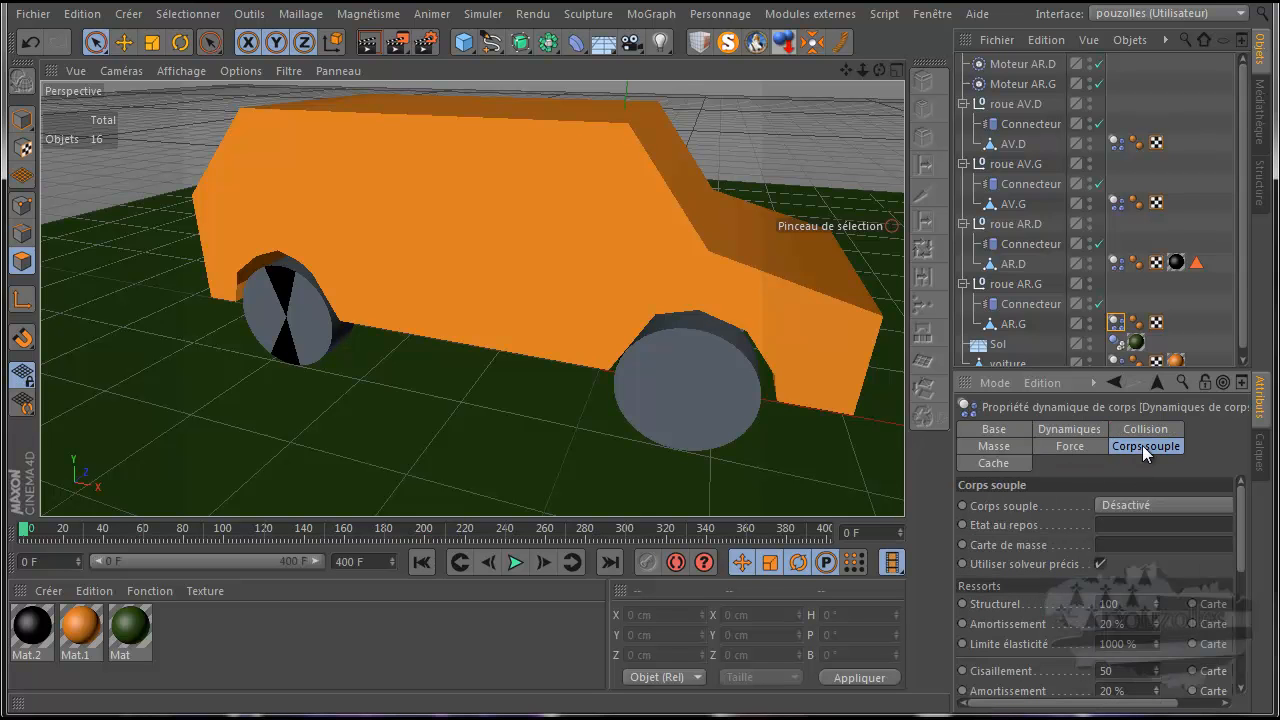
pyautogui.click(997, 452)
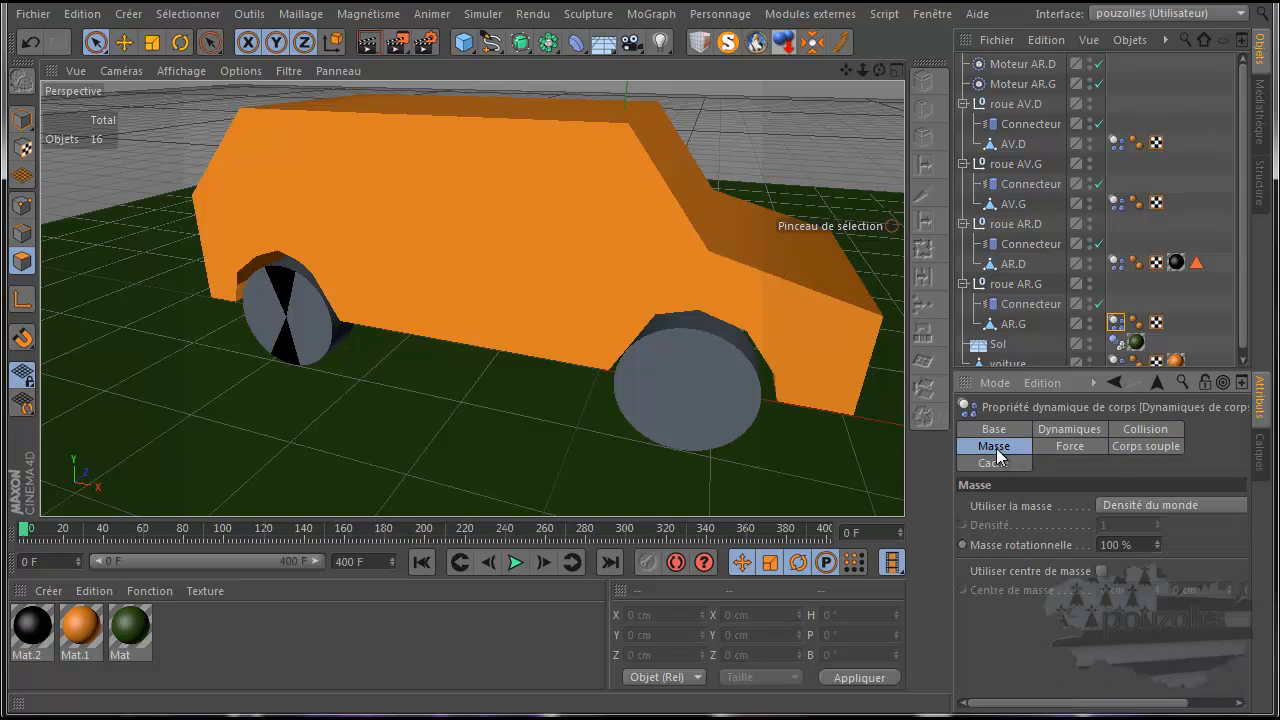
pyautogui.click(997, 462)
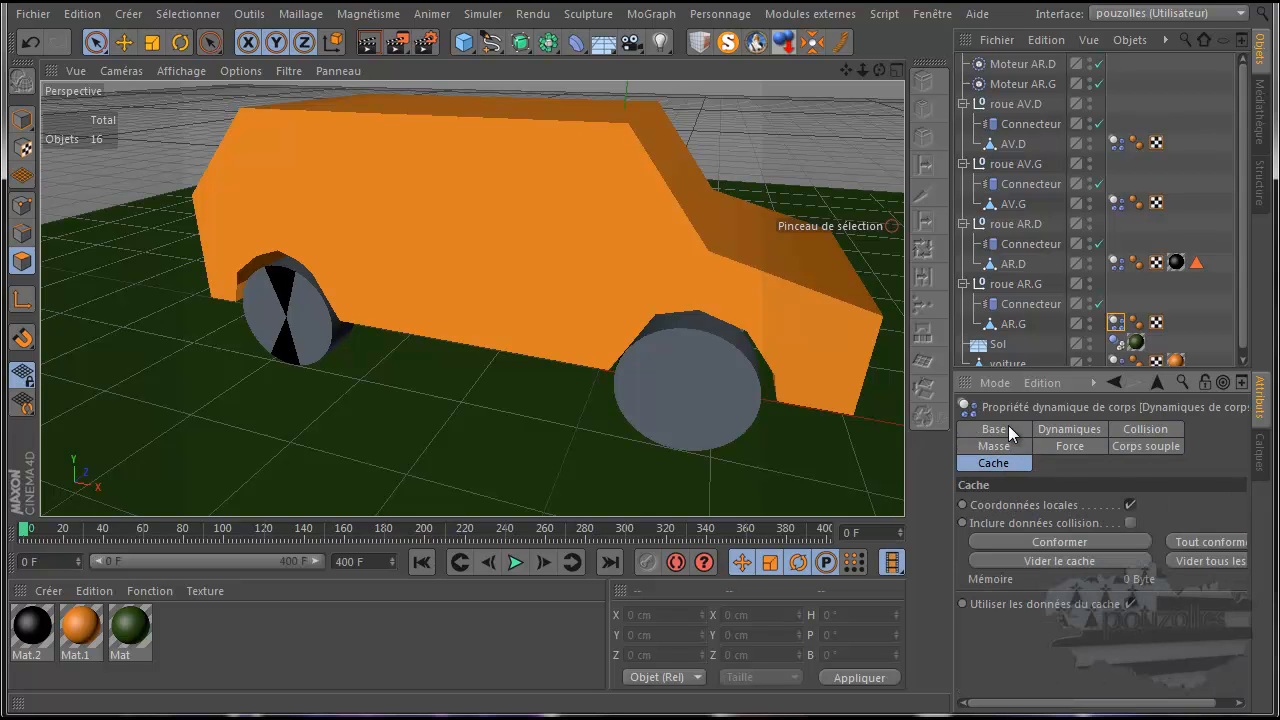
pyautogui.click(1006, 430)
pyautogui.click(1088, 434)
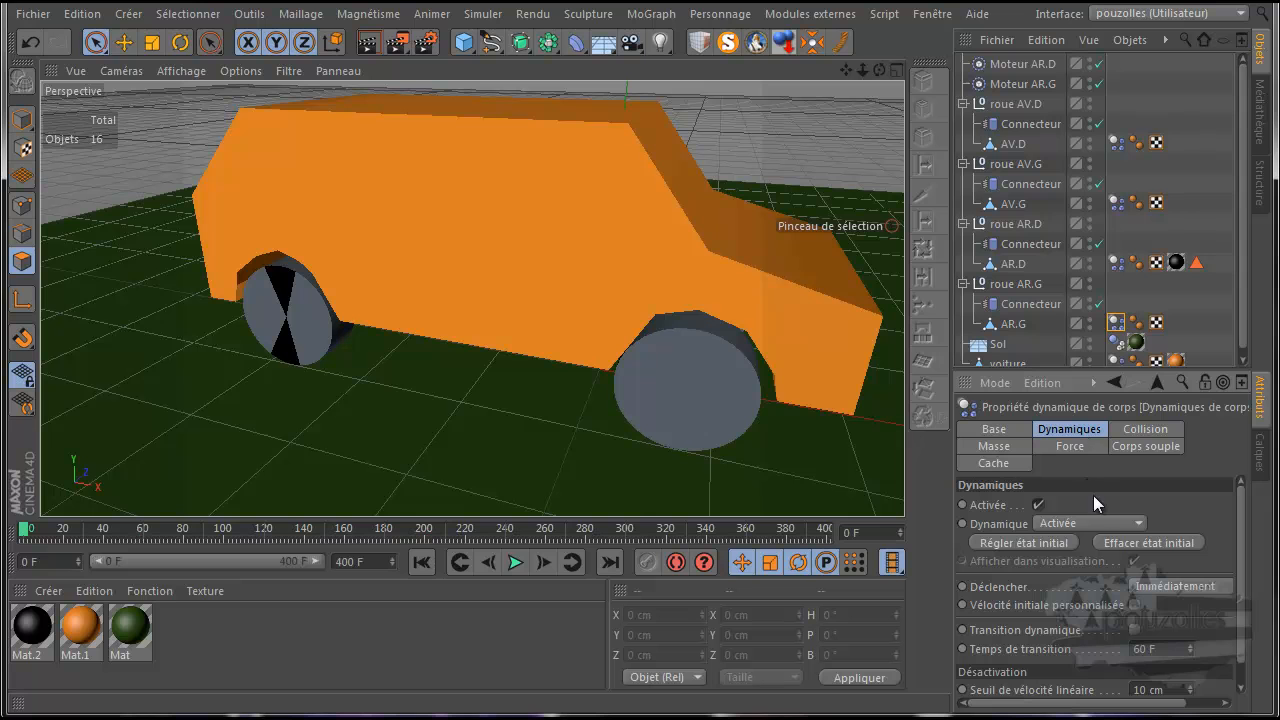
pyautogui.scroll(-1, 1103, 521)
pyautogui.scroll(-2, 1113, 545)
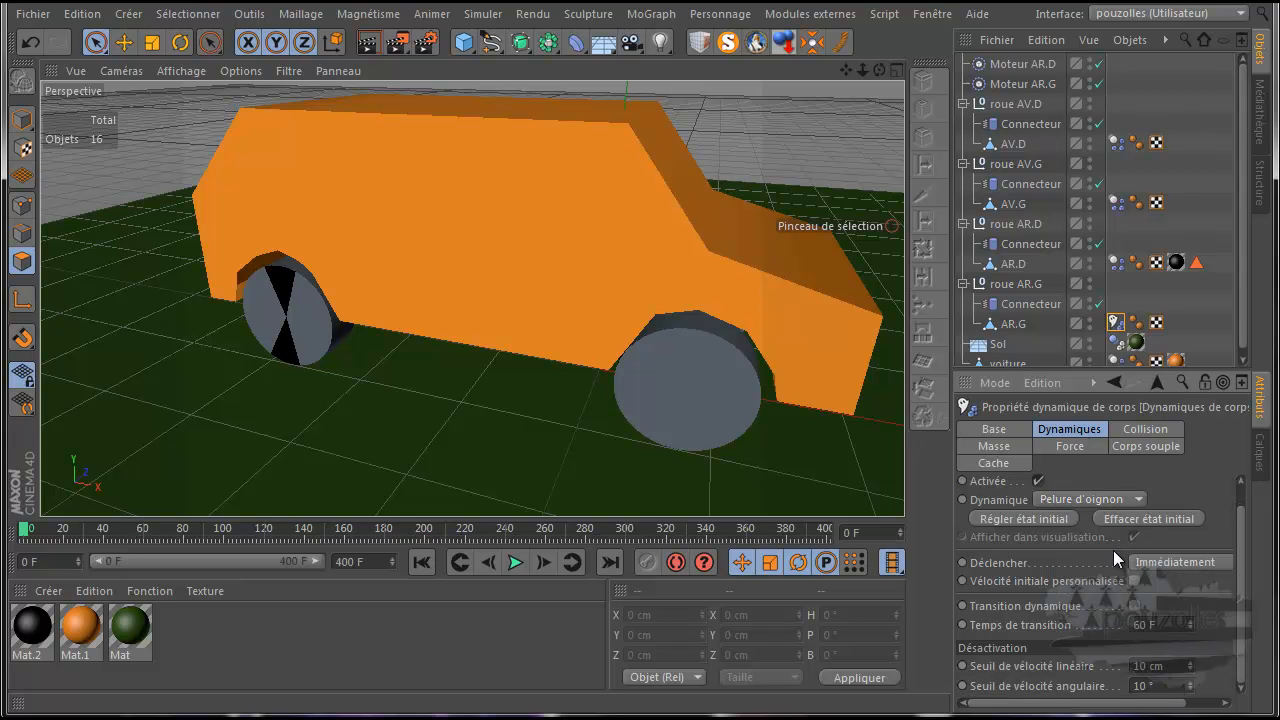
pyautogui.click(1155, 428)
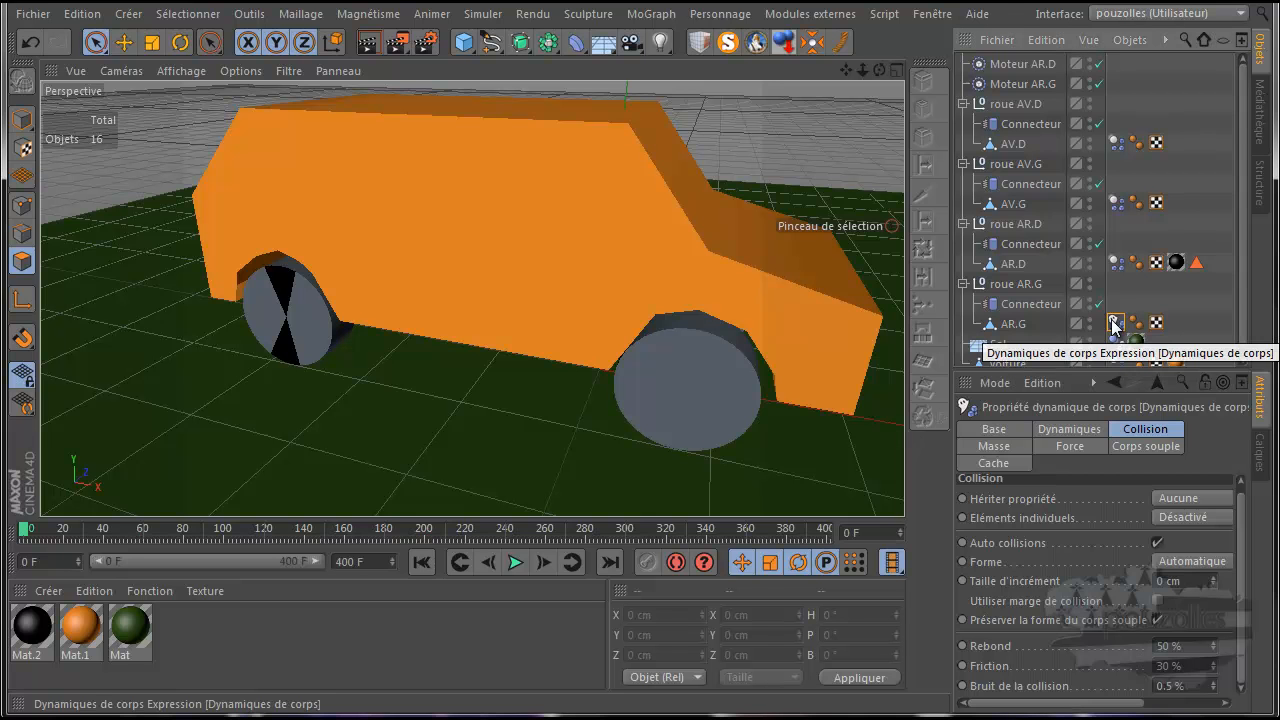
# Replace the AR.G wheel's dynamics body tag with a new rigid body (Corps rigide) tag and set its friction to 150 %
pyautogui.press('Delete')
pyautogui.click(1016, 324)
pyautogui.rightClick(1016, 325)
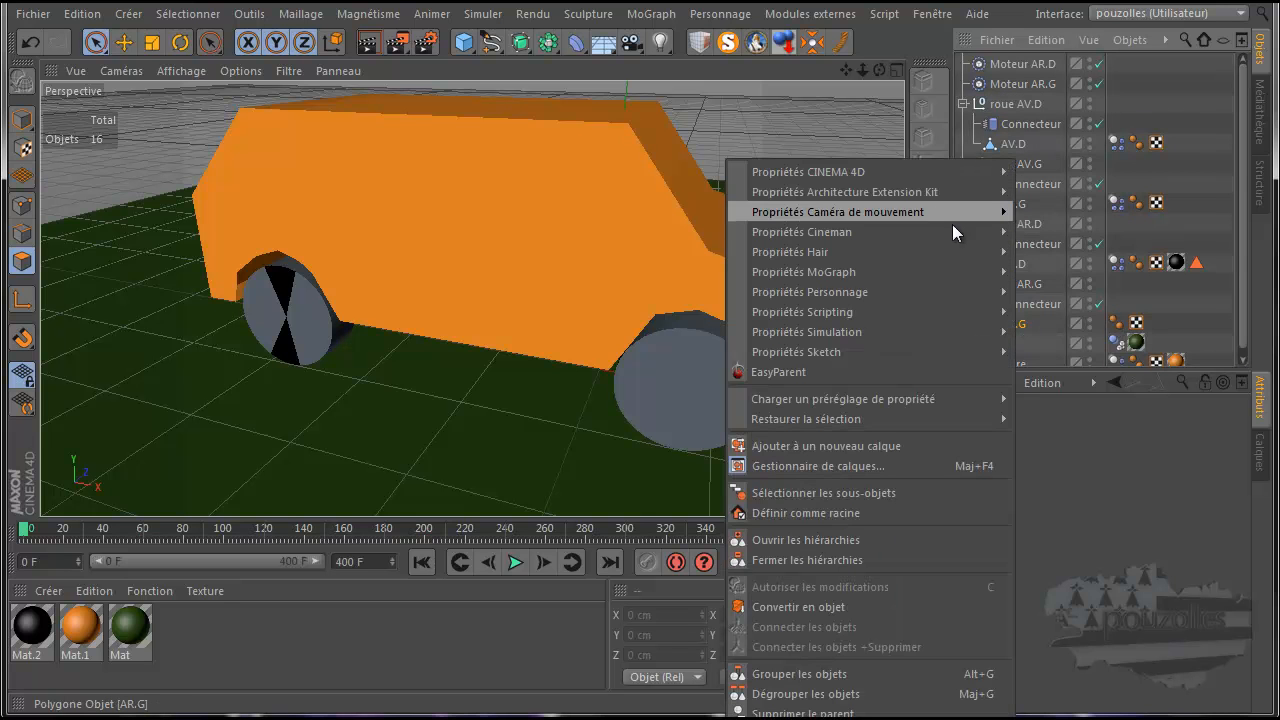
pyautogui.moveTo(927, 335)
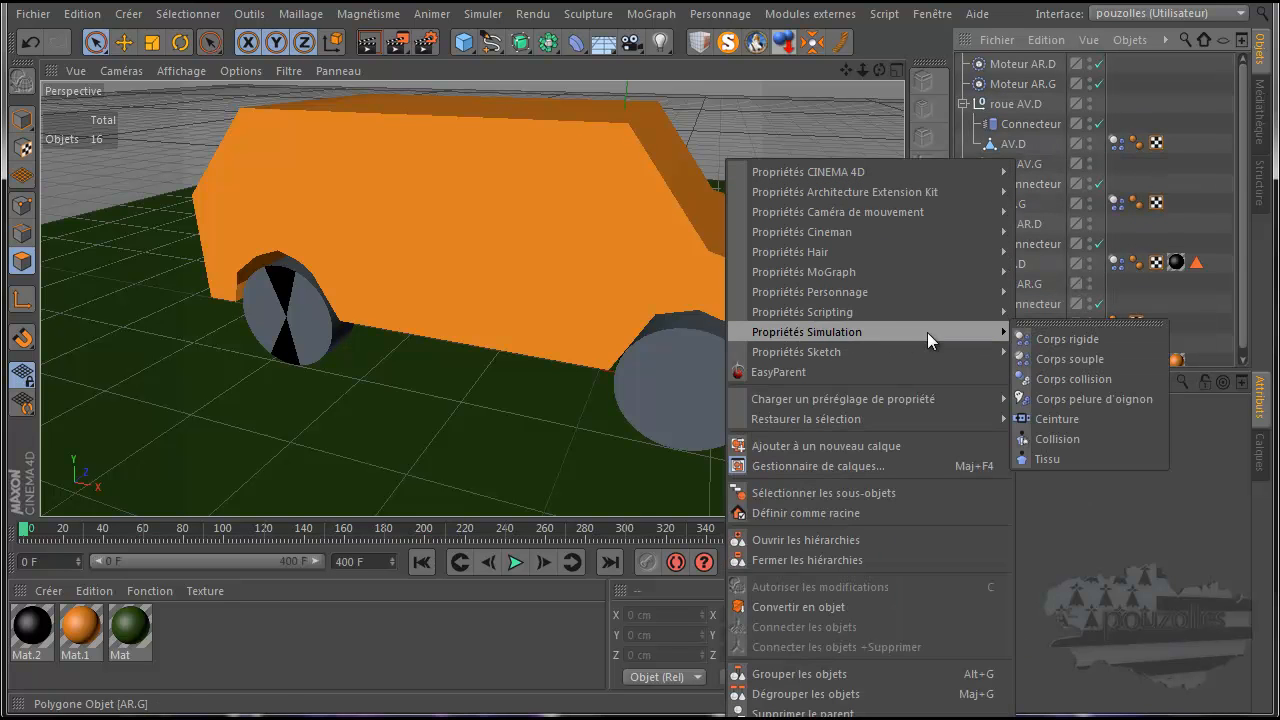
pyautogui.click(1068, 340)
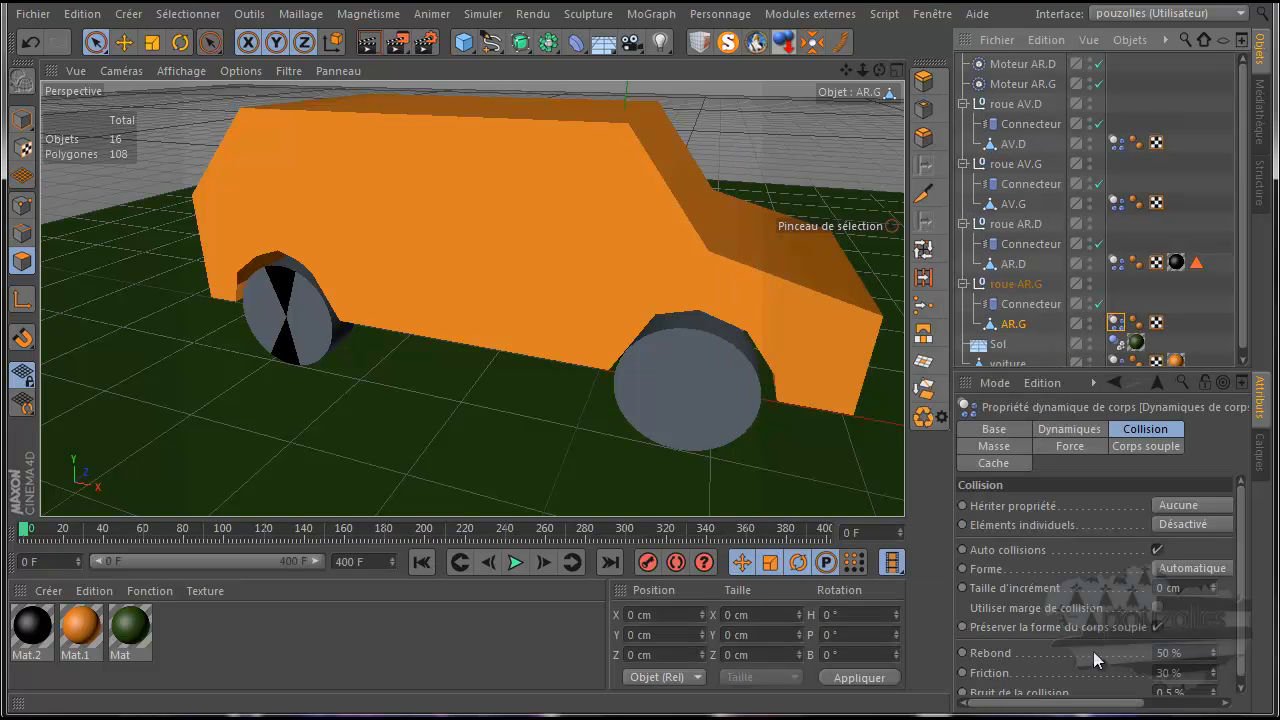
pyautogui.scroll(-1, 1087, 684)
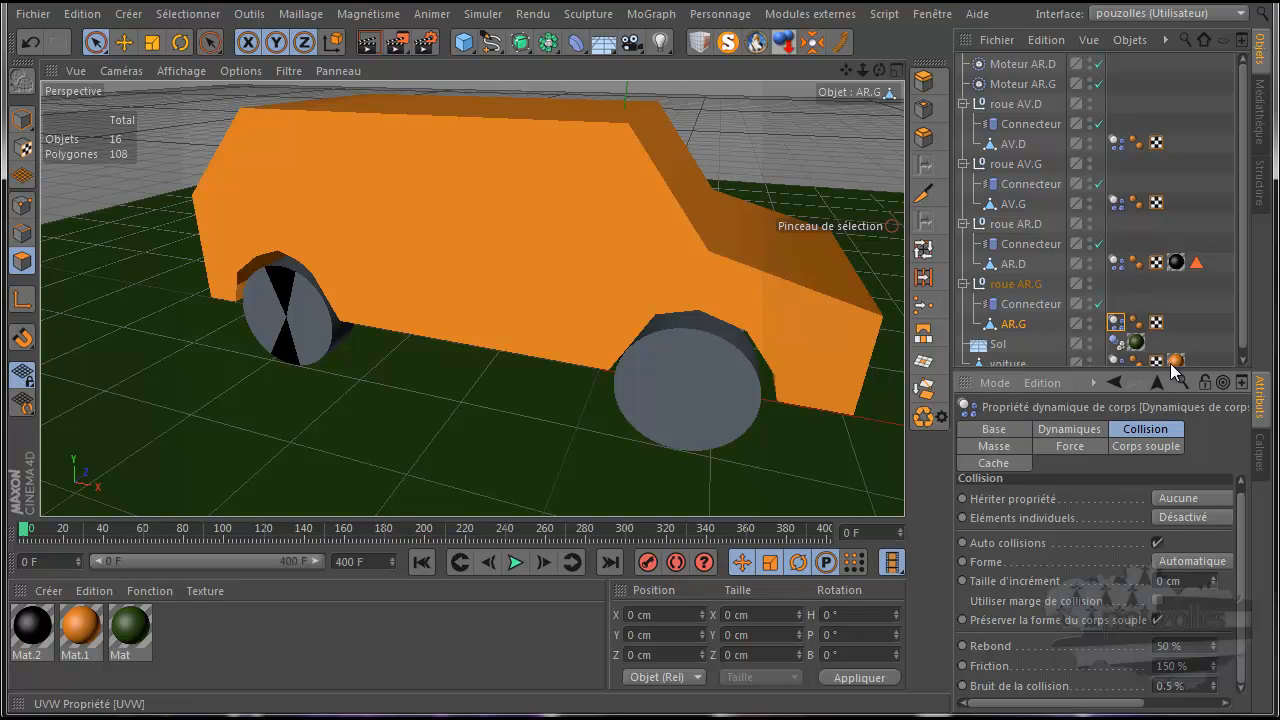
# Check the collision friction on the dynamics body tags of the Sol floor and the AR.G and AV.G wheels
pyautogui.moveTo(1186, 366); pyautogui.dragTo(1187, 396)
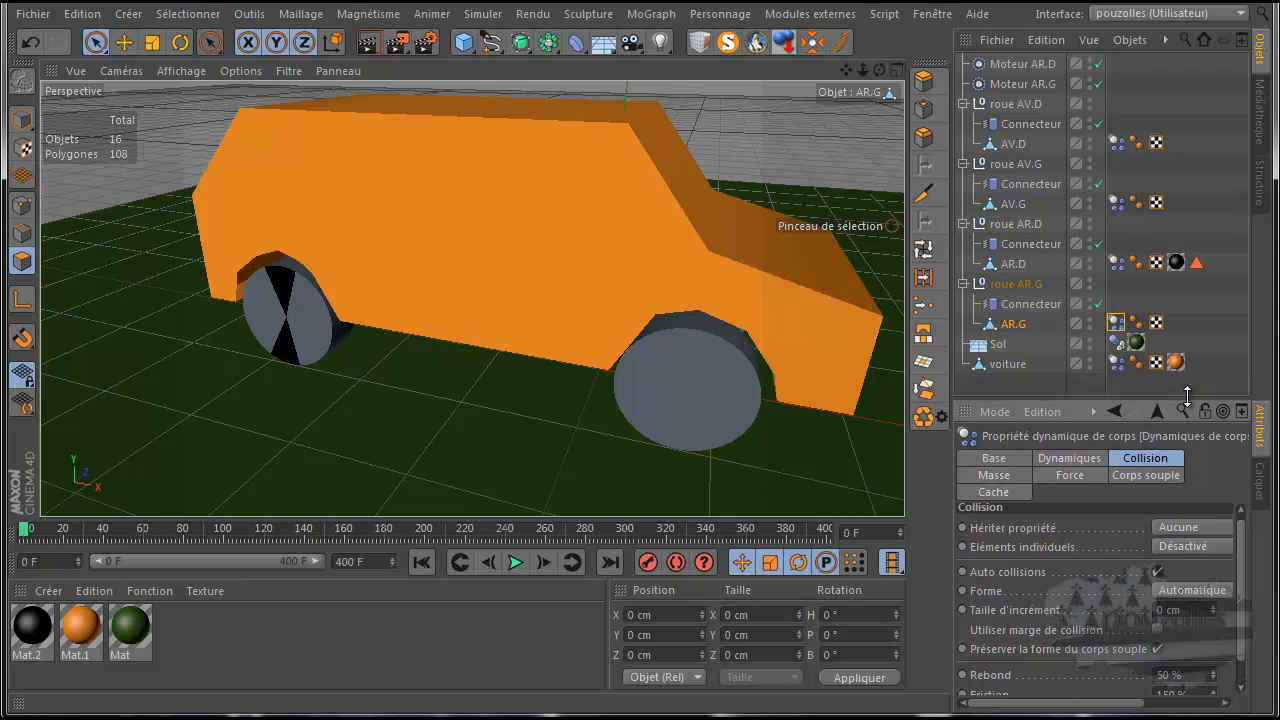
pyautogui.click(1117, 345)
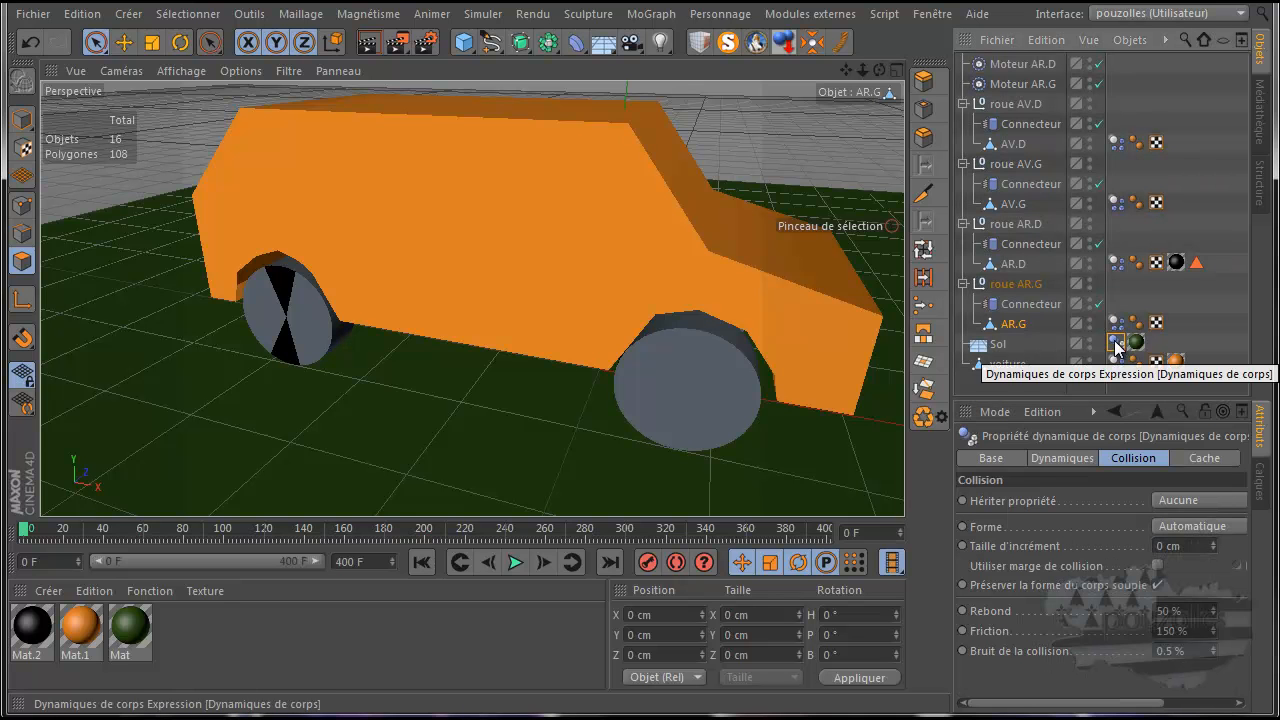
pyautogui.click(1116, 324)
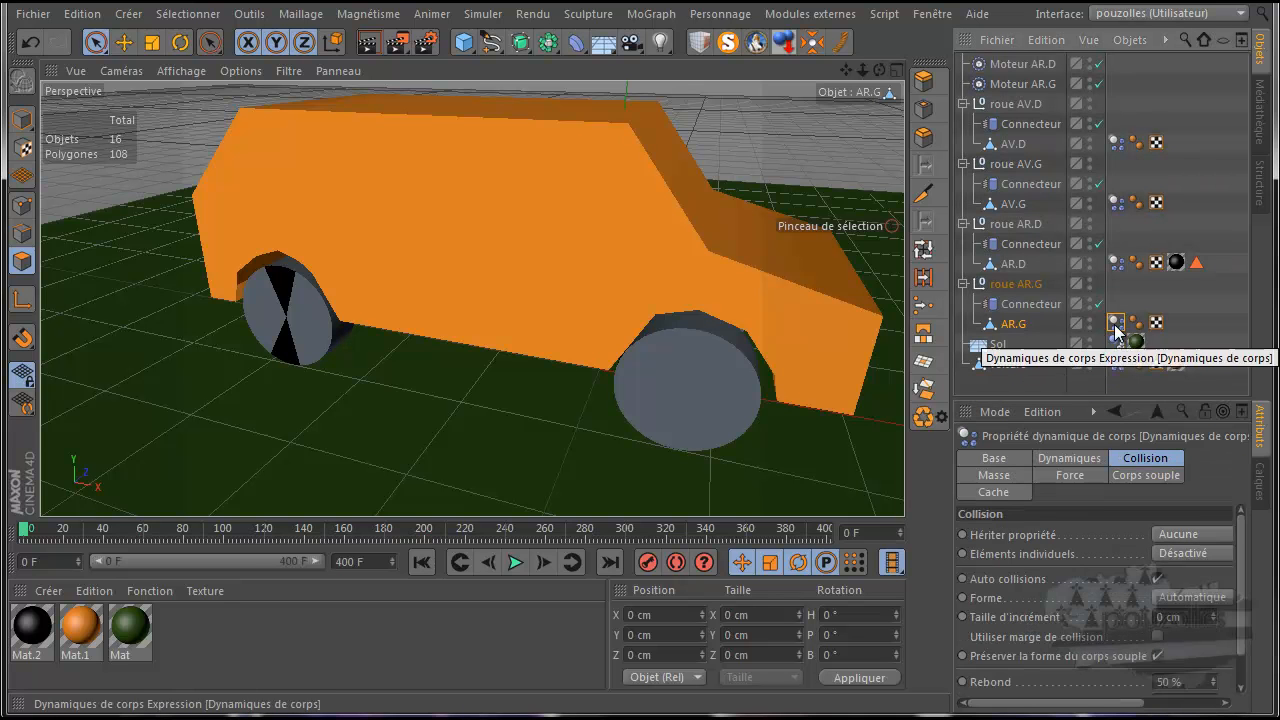
pyautogui.scroll(-2, 1113, 570)
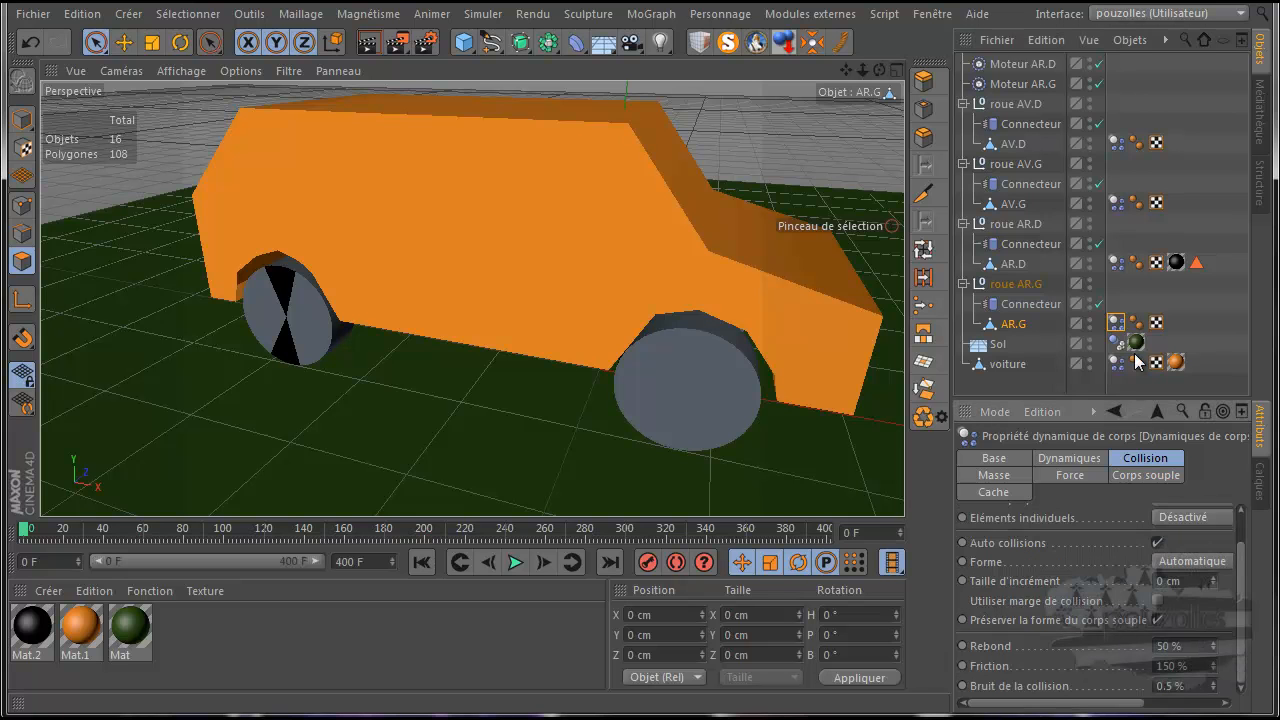
pyautogui.click(1116, 202)
# Deselect everything and play the simulation to check how the wheels grip the floor with the higher friction, then stop it
pyautogui.click(1110, 244)
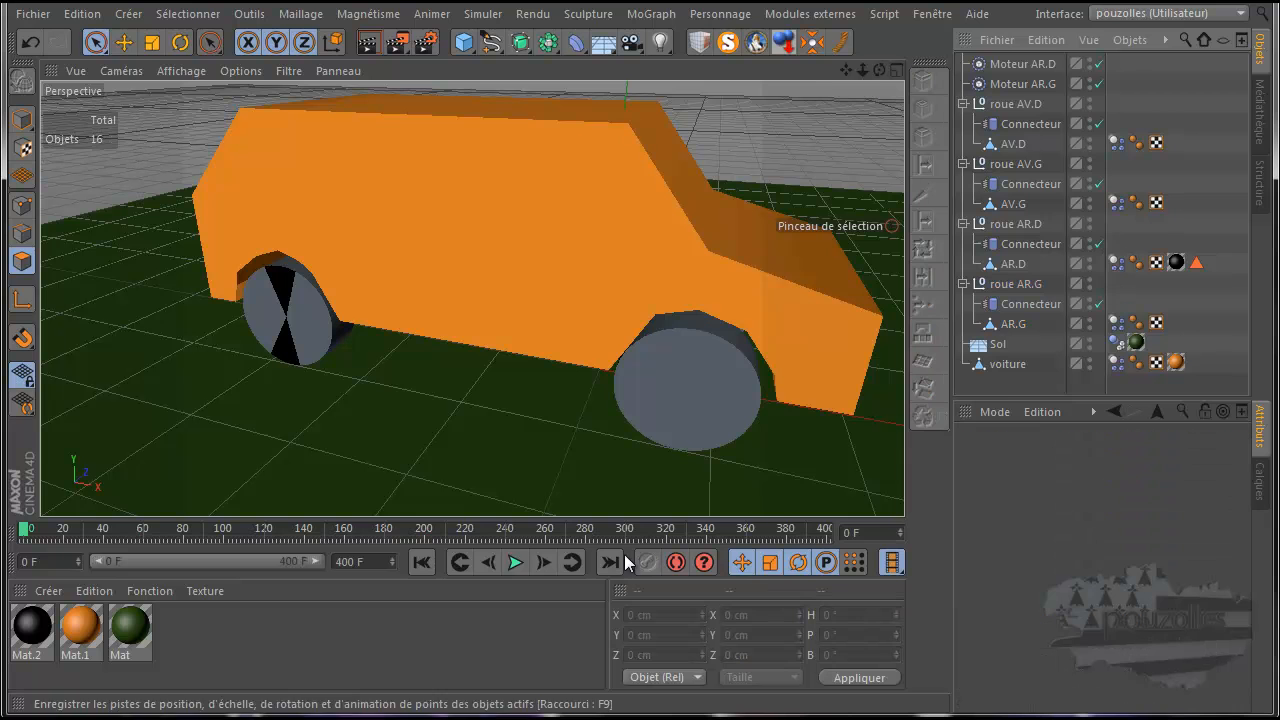
pyautogui.click(516, 561)
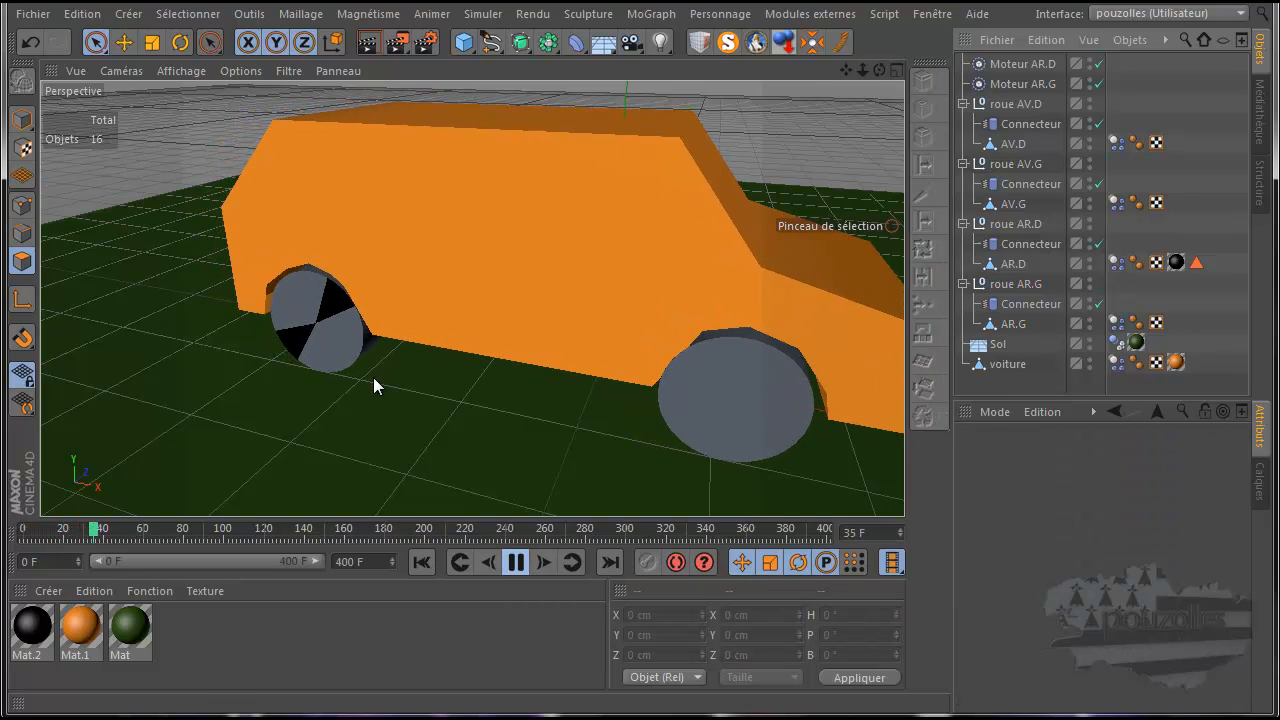
pyautogui.click(516, 561)
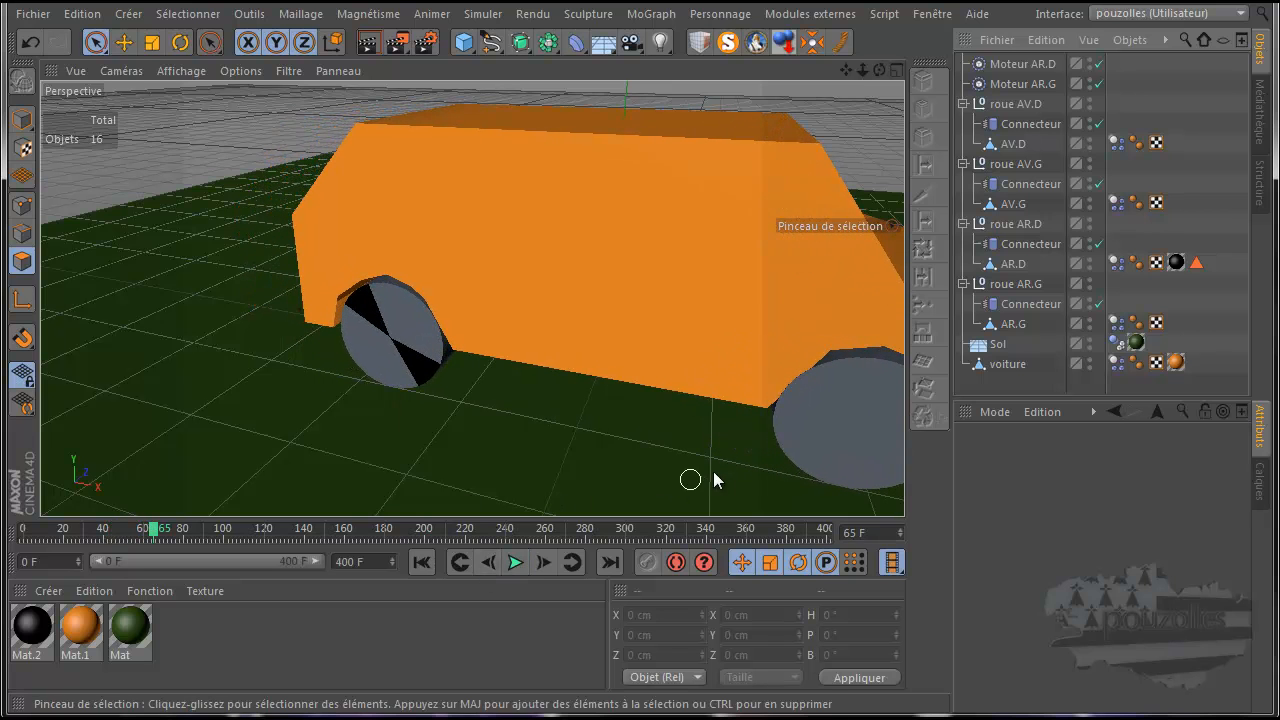
# Rewind the animation and set the torque (Couple) of both rear motors, Moteur AR.D and Moteur AR.G, to 200
pyautogui.click(422, 561)
pyautogui.moveTo(1129, 60); pyautogui.dragTo(1040, 92)
pyautogui.click(1104, 683)
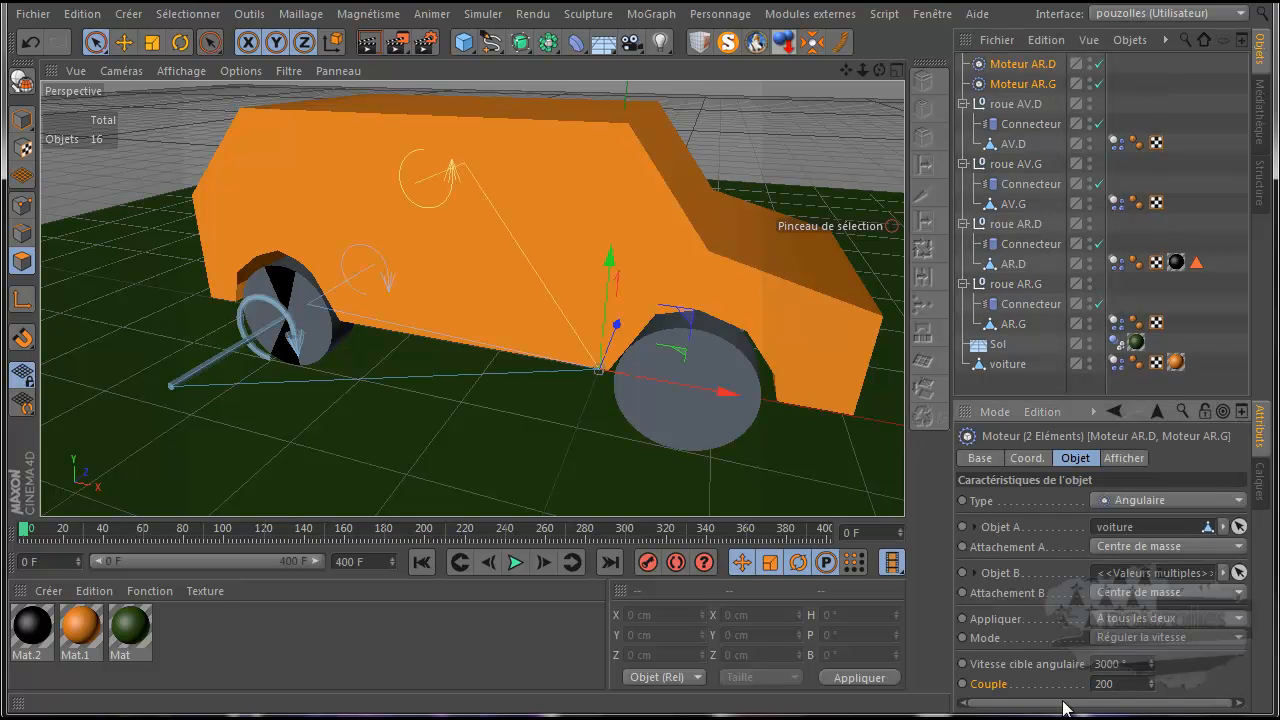
# Play the simulation to check how the car drives across the floor with the new torque, then stop and rewind it
pyautogui.click(516, 562)
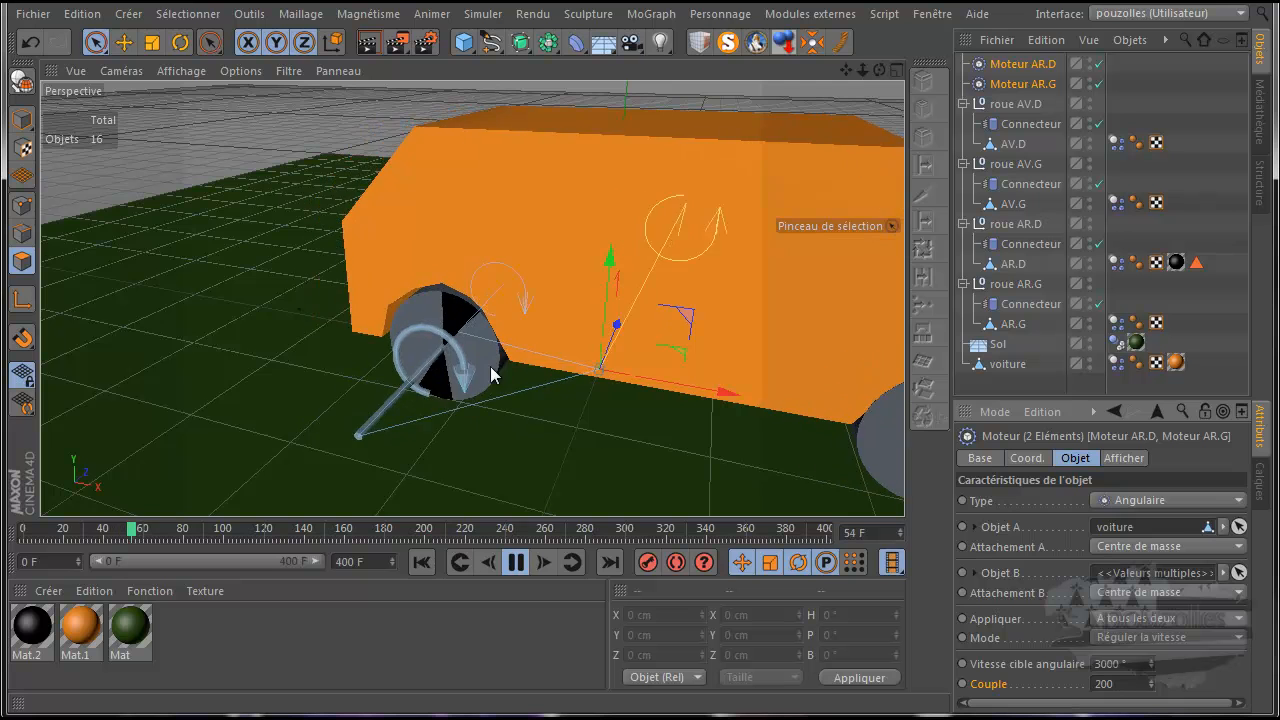
pyautogui.scroll(-5, 524, 393)
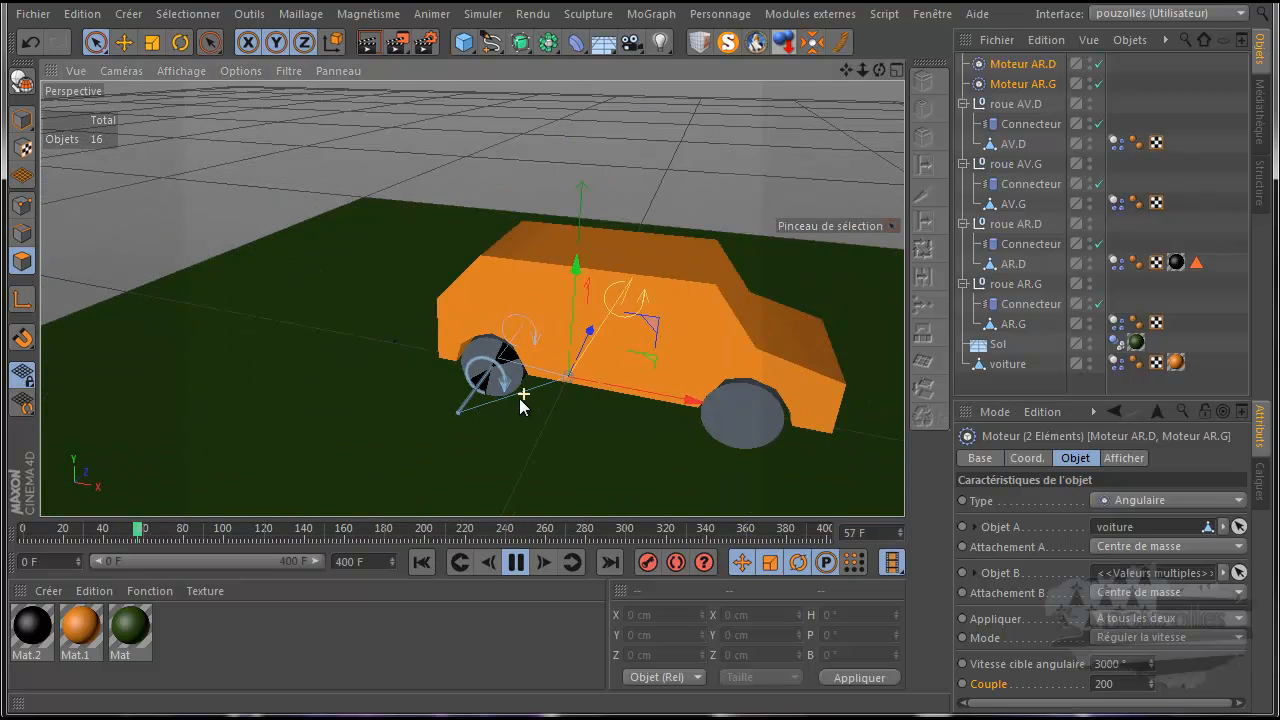
pyautogui.scroll(-6, 516, 405)
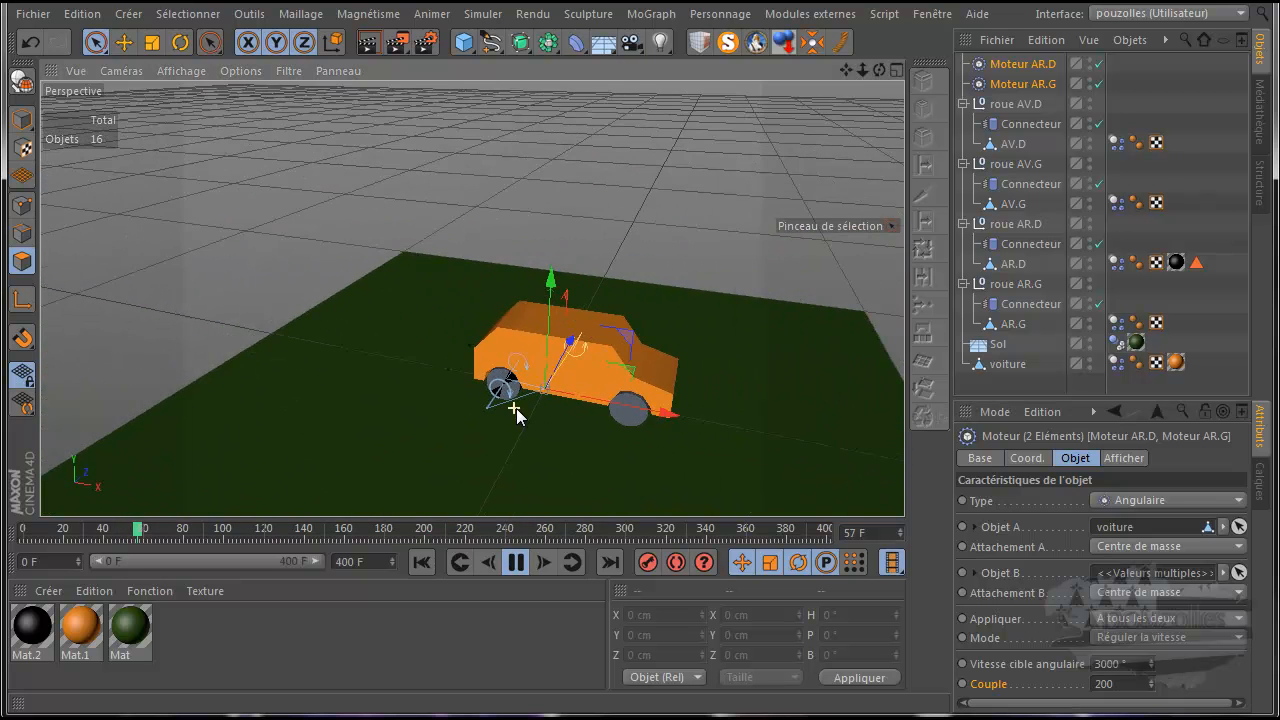
pyautogui.moveTo(844, 68); pyautogui.dragTo(590, 358)
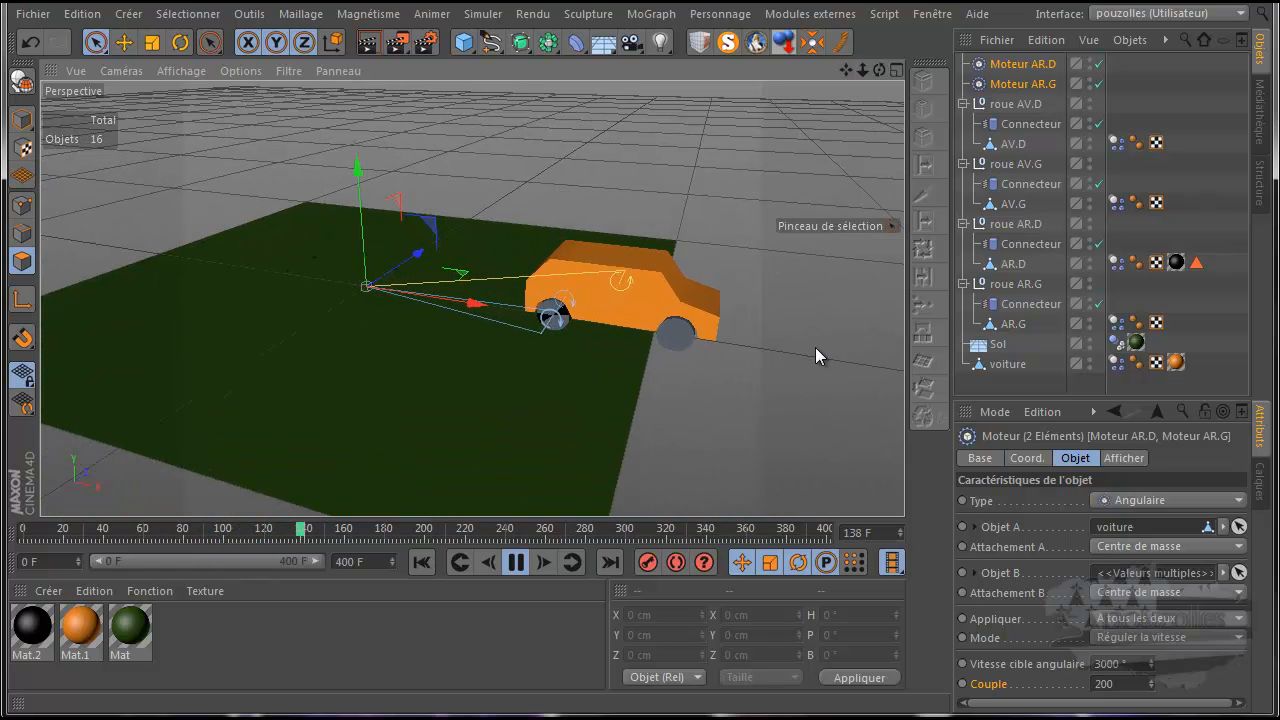
pyautogui.click(516, 562)
pyautogui.click(420, 563)
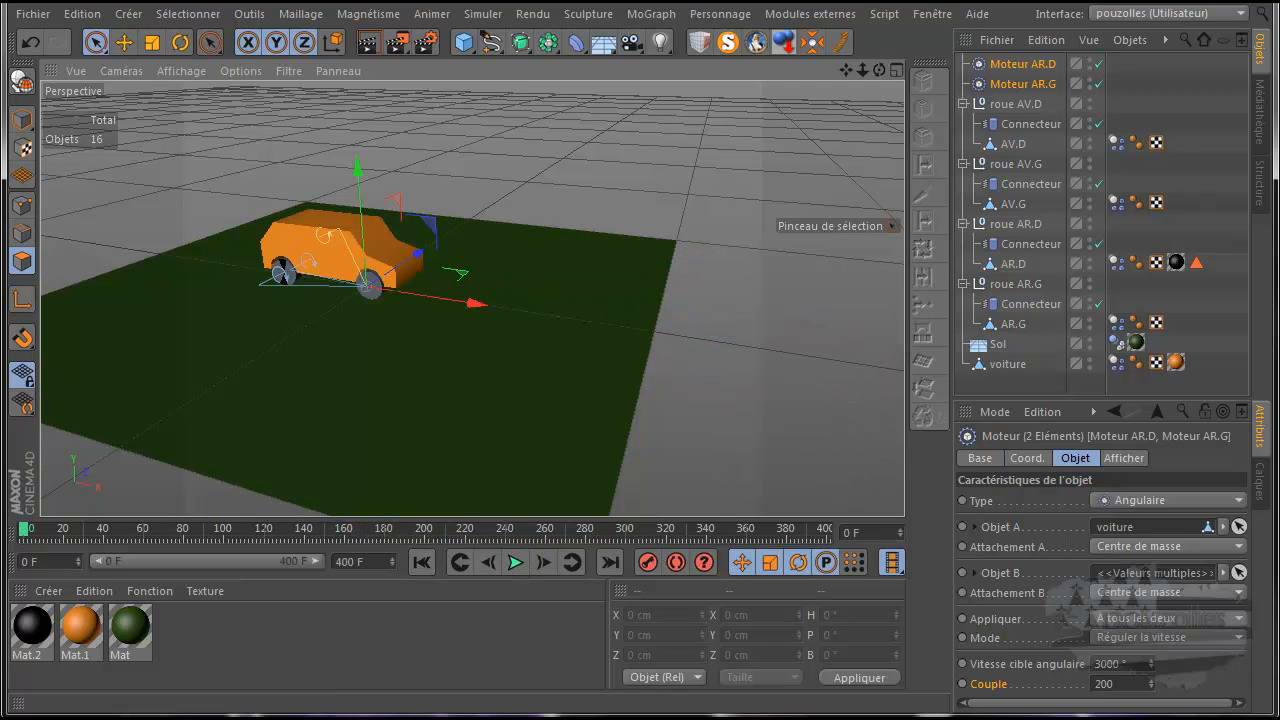
# Set both rear motors' target angular speed to 5000° and torque to 300, and test the drive in the simulation
pyautogui.click(1101, 664)
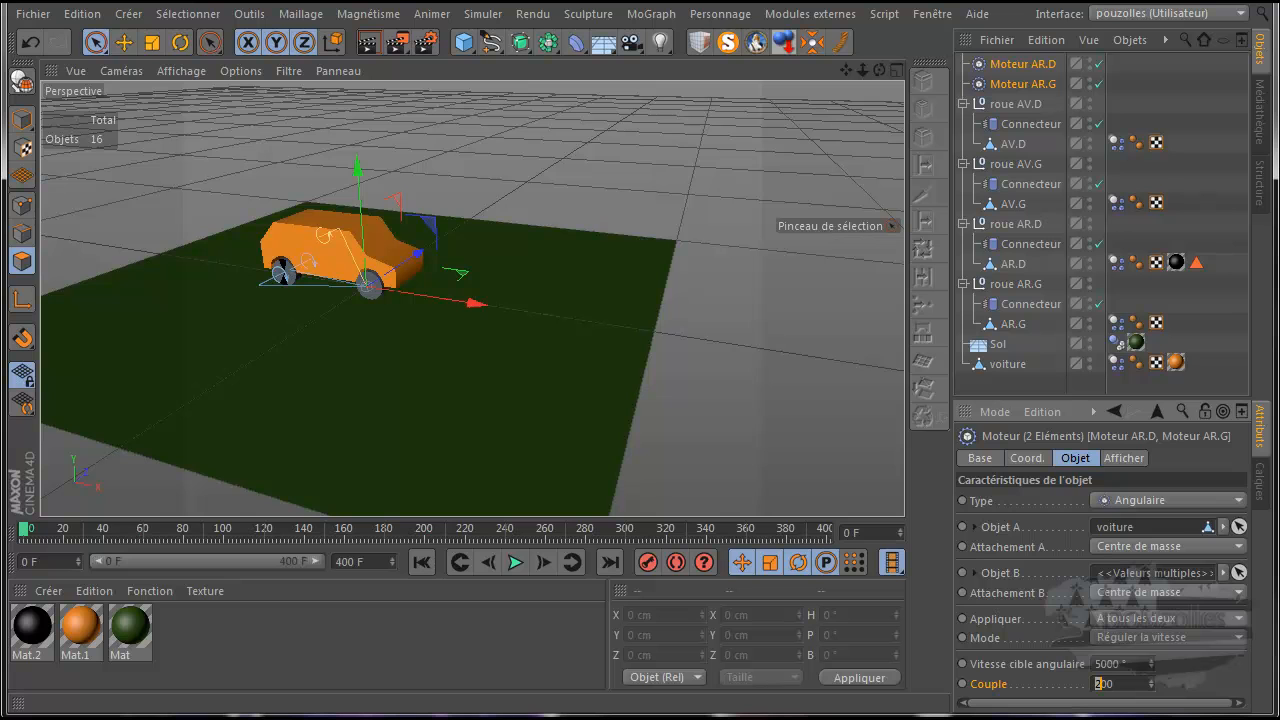
pyautogui.click(515, 563)
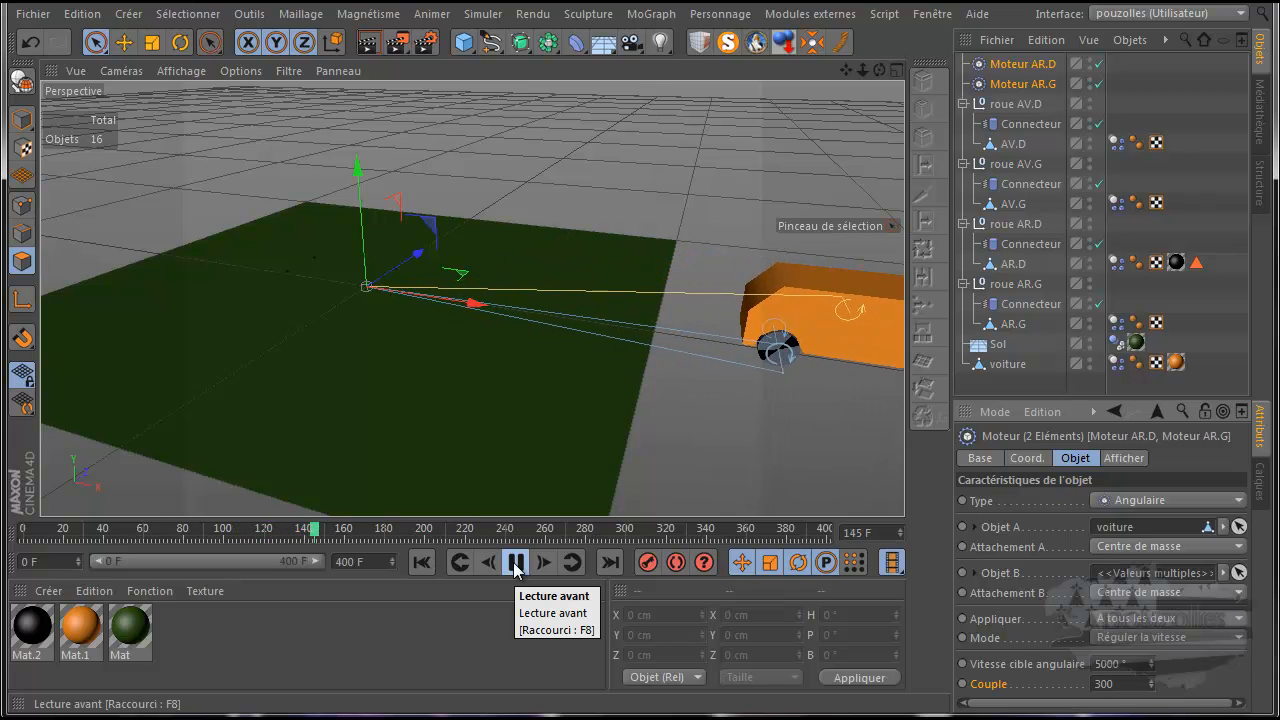
pyautogui.click(516, 564)
# Rewind, set both rear motors' target angular speed to 6000° and torque to 600, and run the simulation again
pyautogui.click(421, 563)
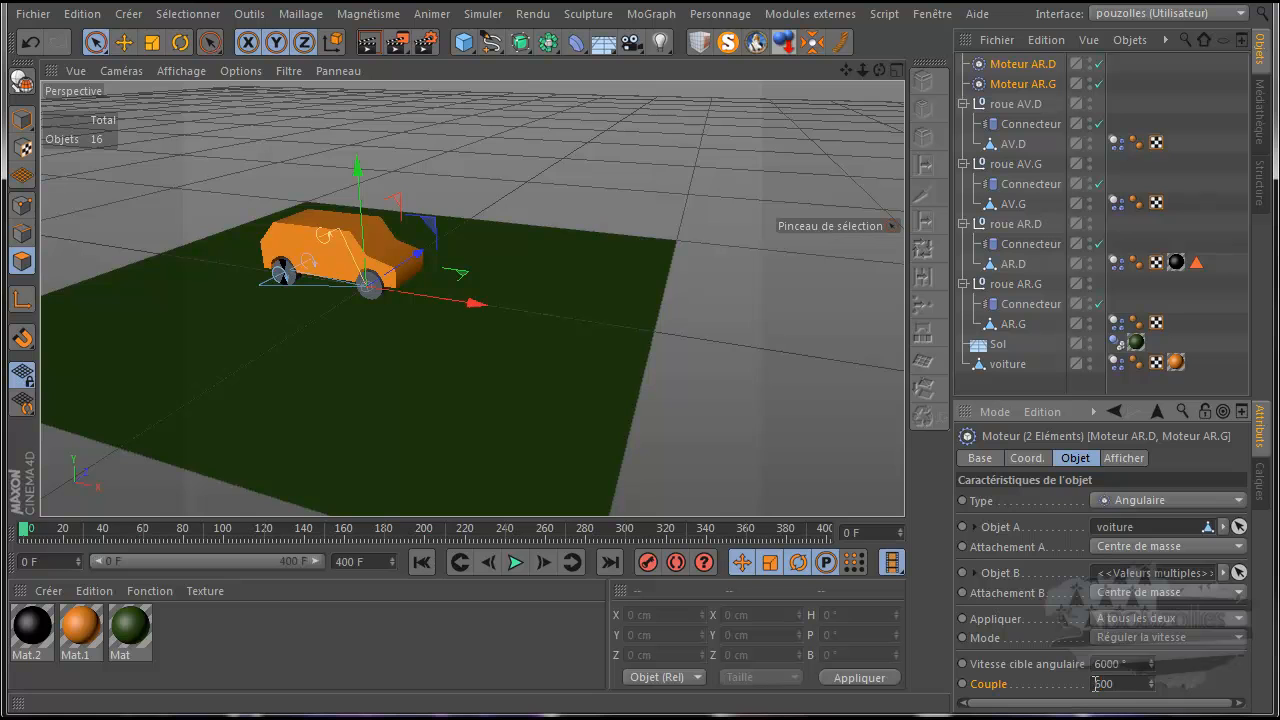
pyautogui.click(516, 563)
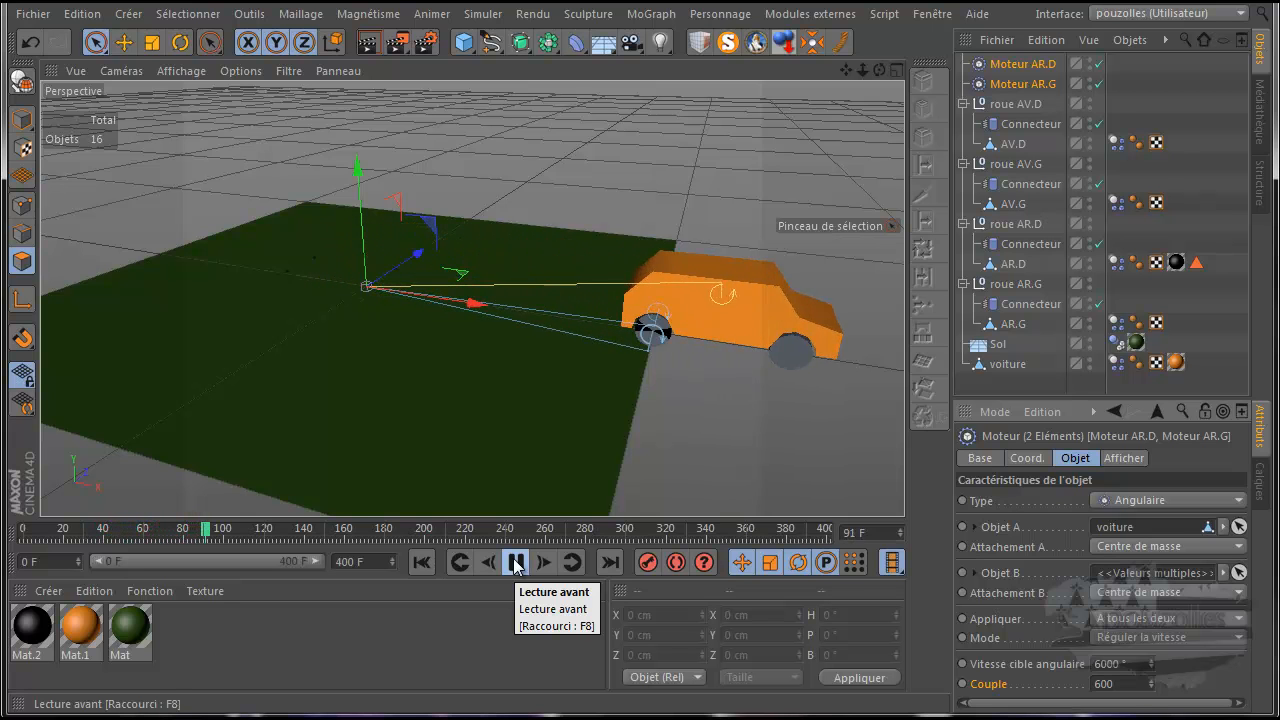
pyautogui.click(516, 566)
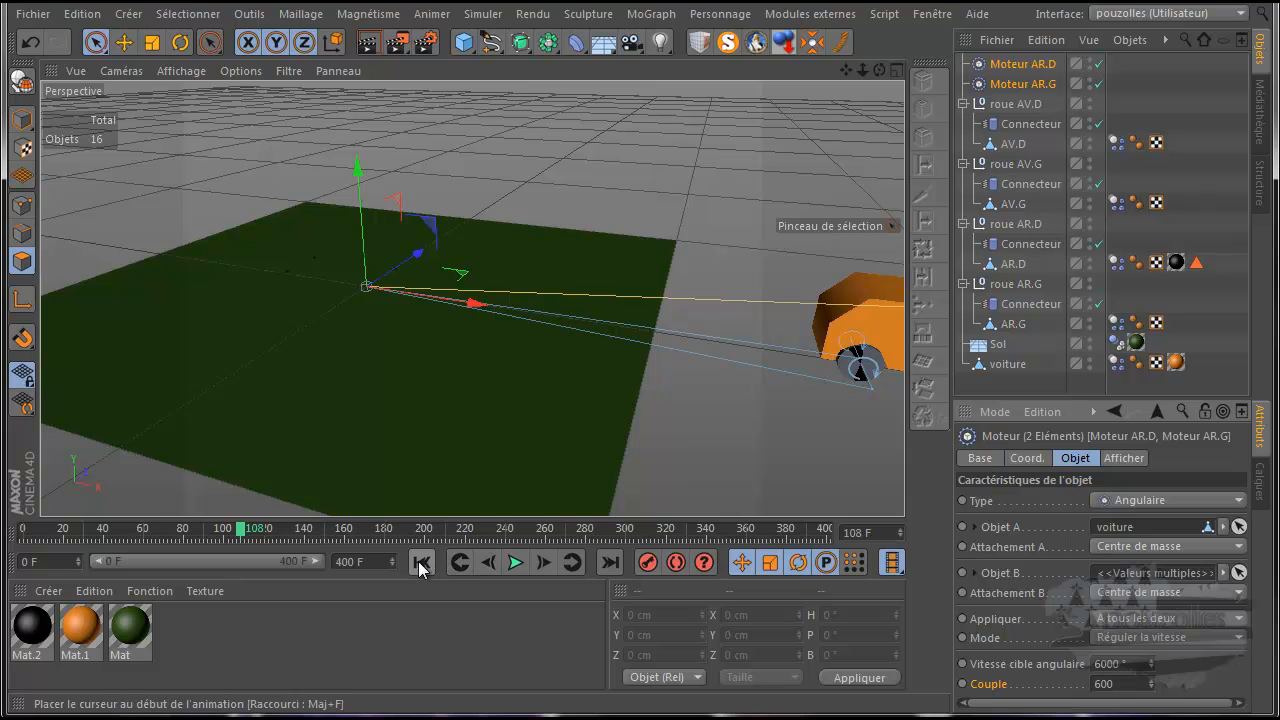
# Rewind, return both rear motors to a 3000° target angular speed and a torque of 200, and play up to frame 106
pyautogui.click(421, 562)
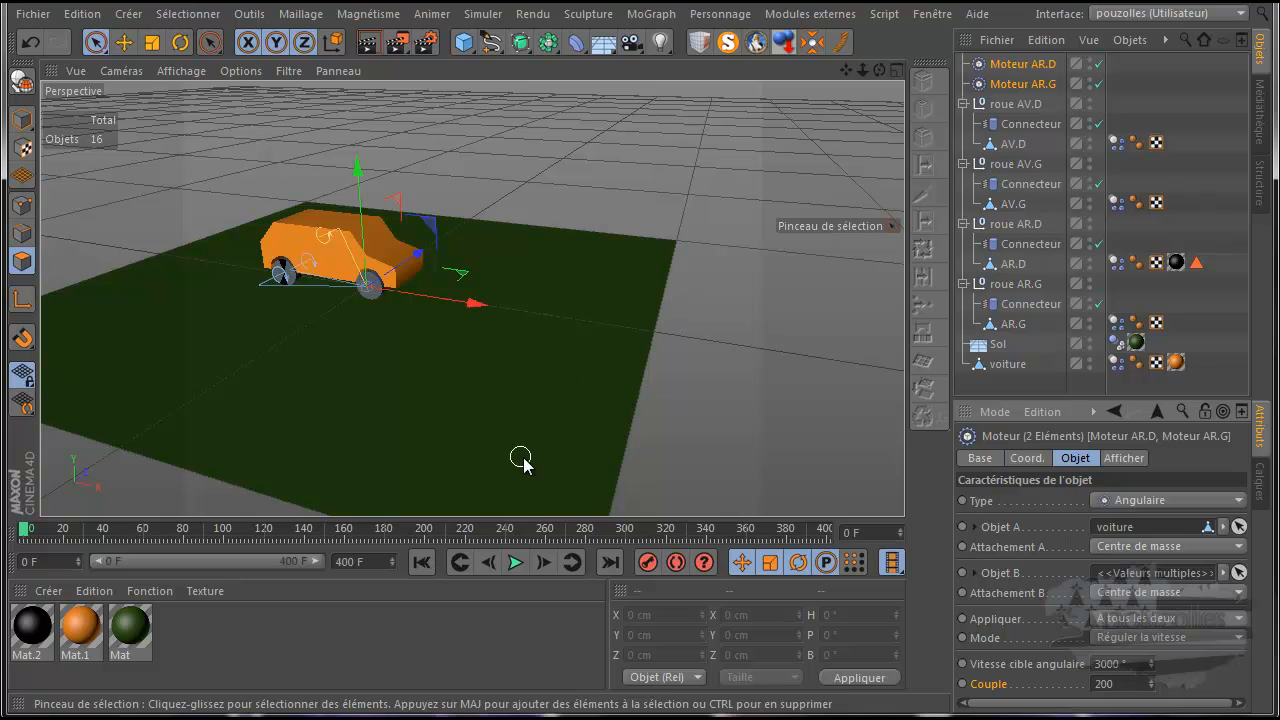
pyautogui.click(515, 562)
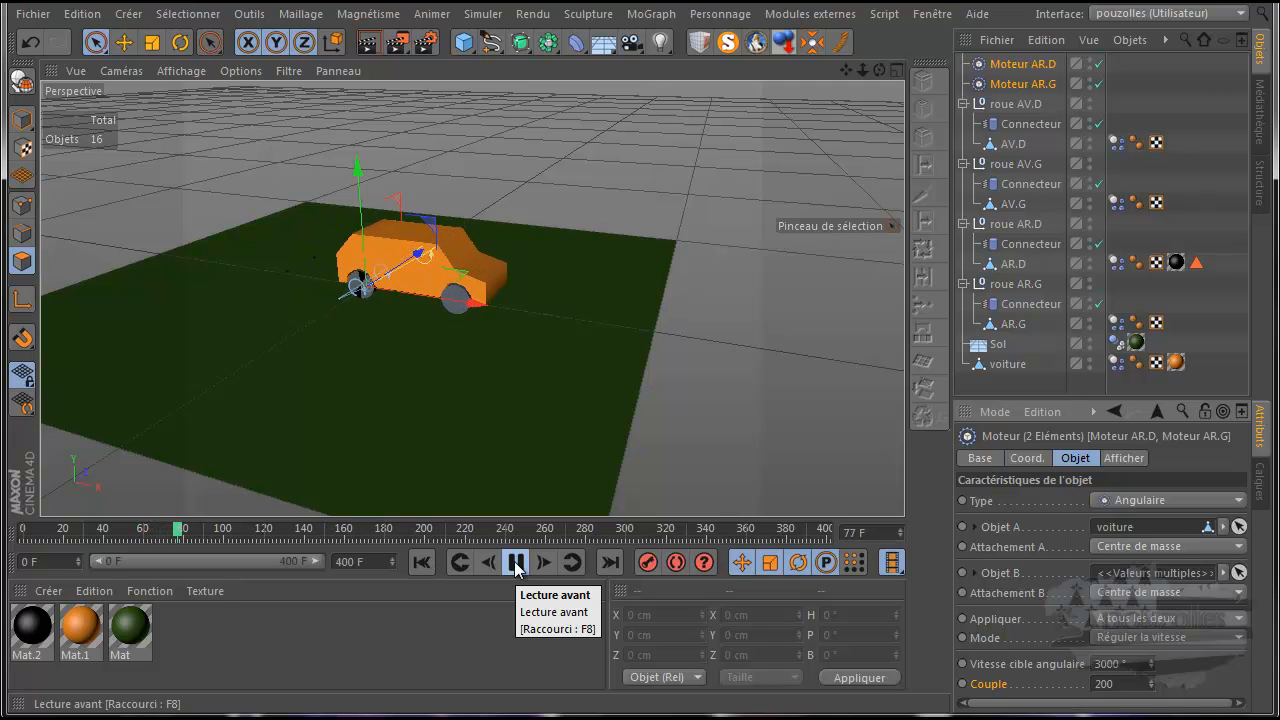
pyautogui.click(516, 564)
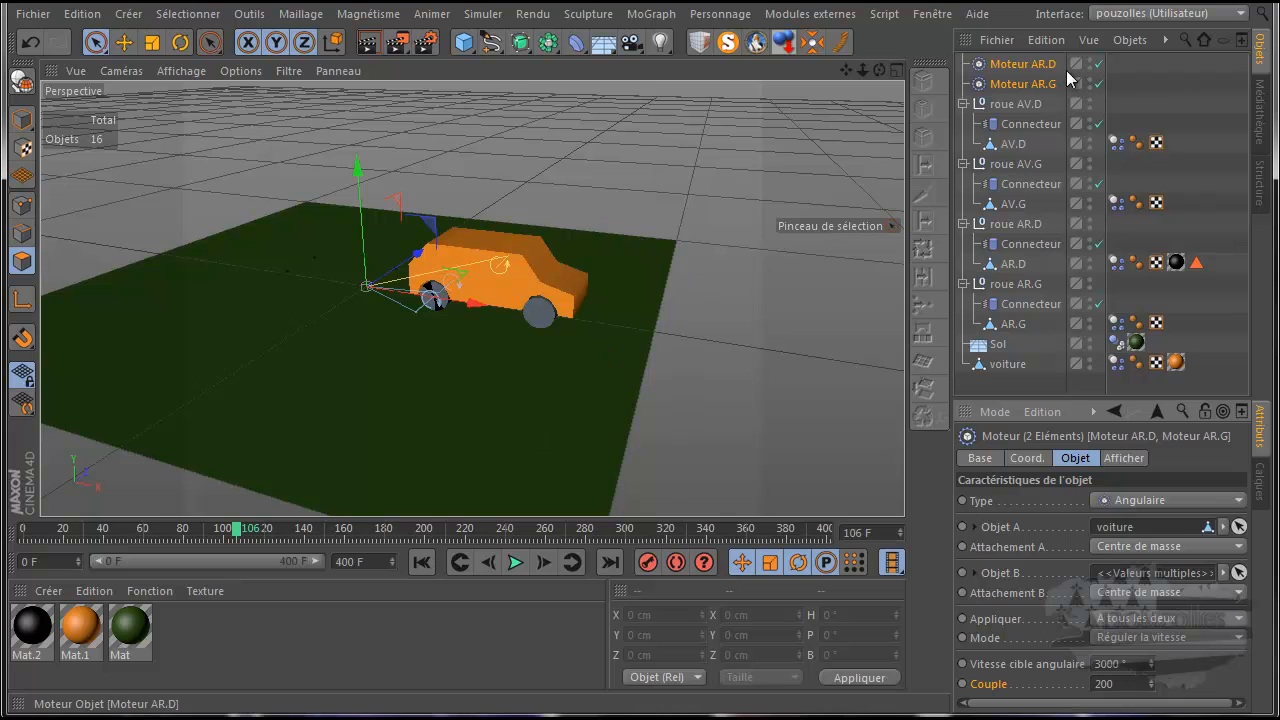
# Collapse the rear wheel groups and keyframe the steering angle (Angle de direction) of both front wheel connectors at 0° on frame 106
pyautogui.click(963, 224)
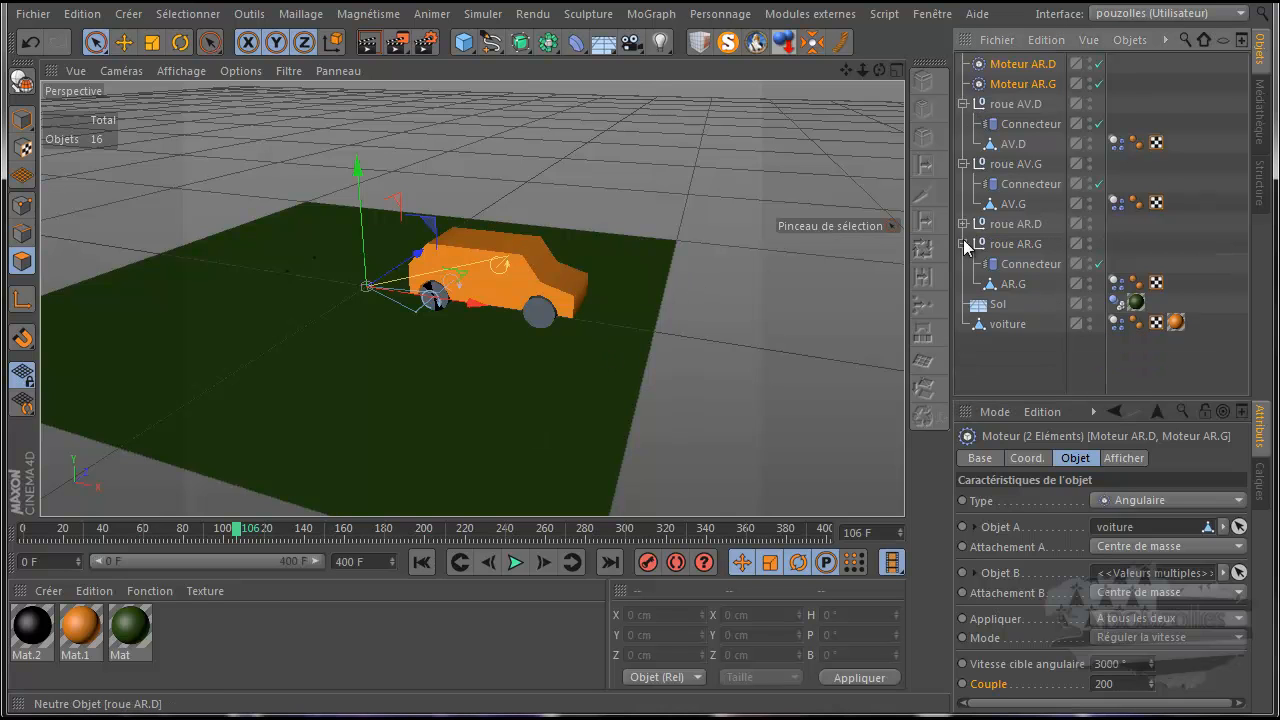
pyautogui.click(963, 244)
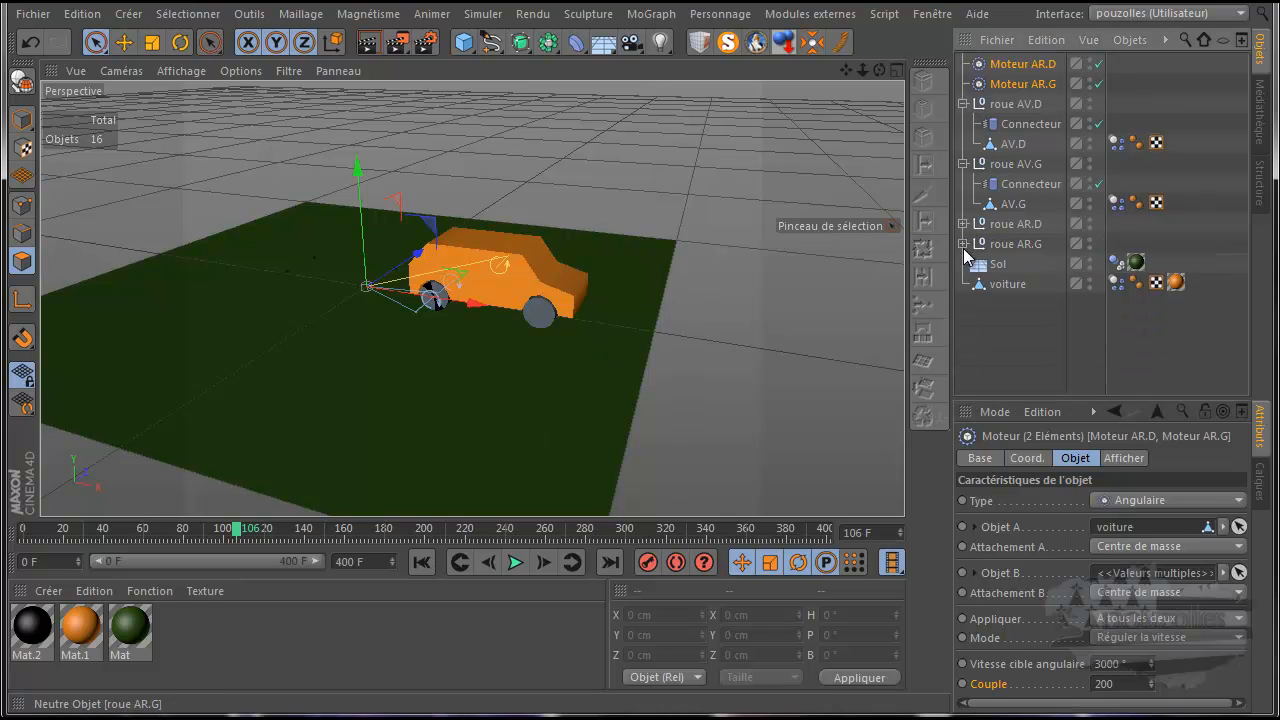
pyautogui.click(1021, 125)
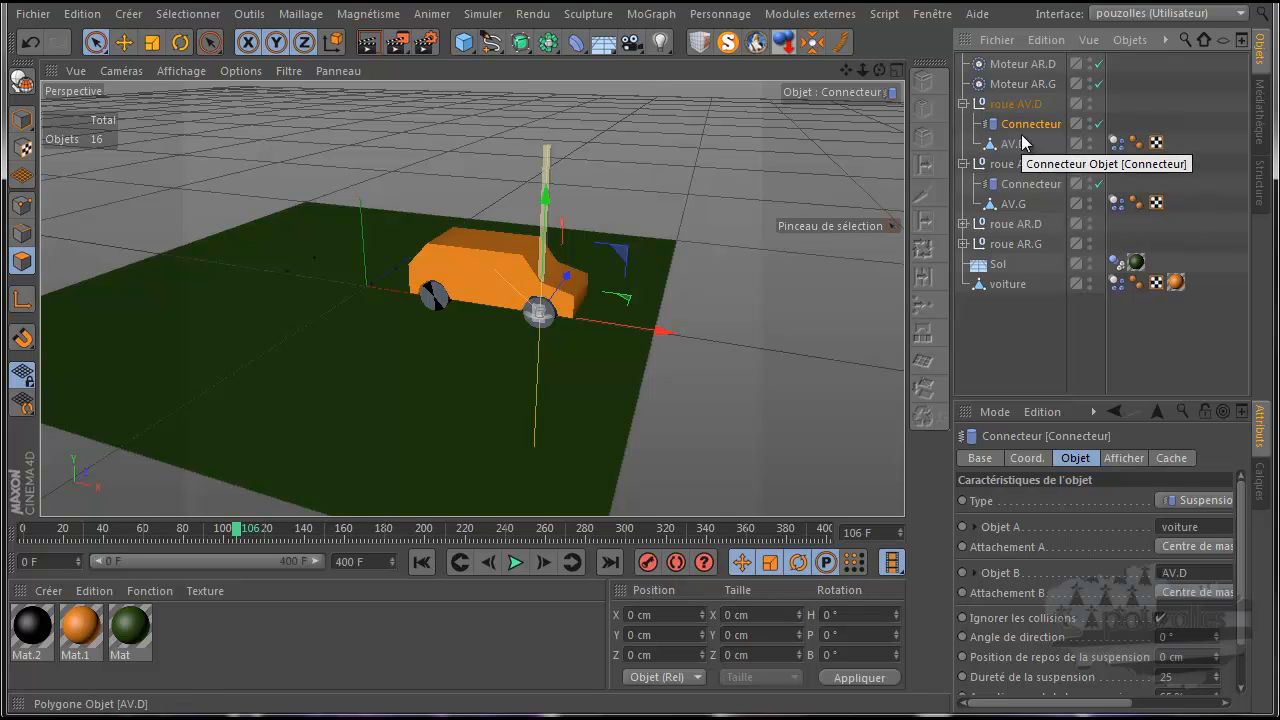
pyautogui.keyDown('ctrl'); pyautogui.click(1021, 186); pyautogui.keyUp('ctrl')
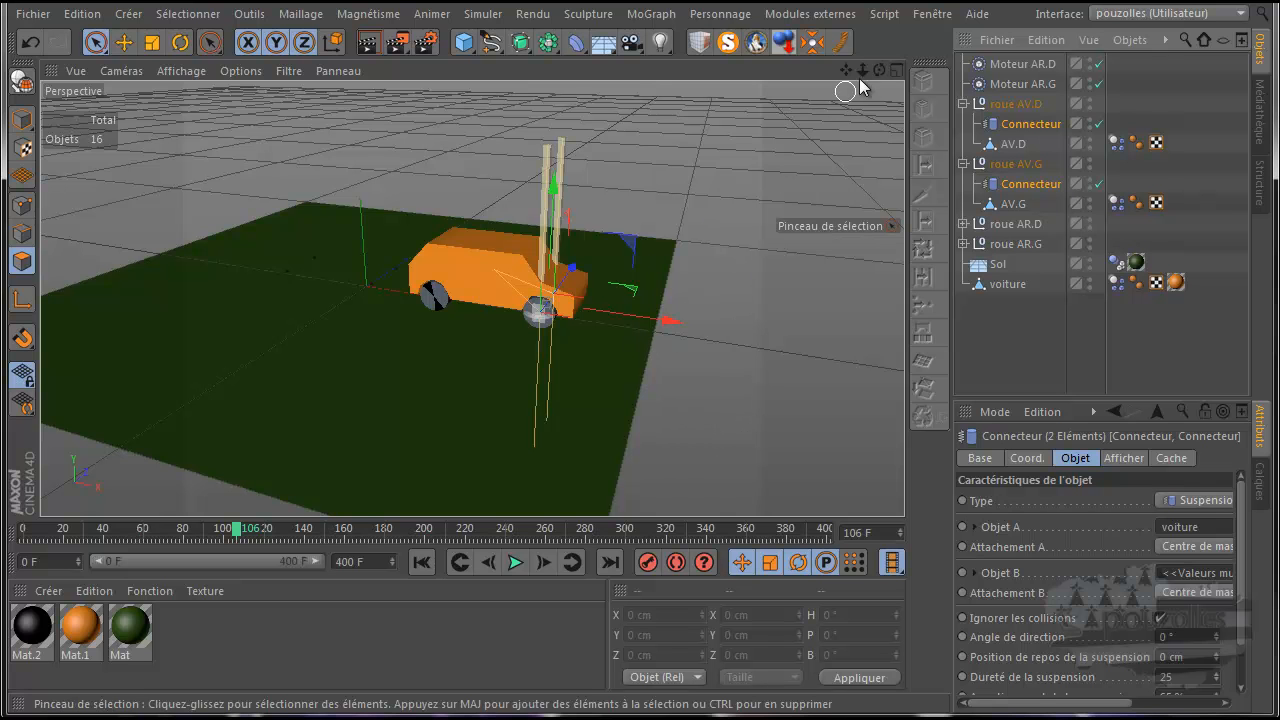
pyautogui.scroll(6, 586, 360)
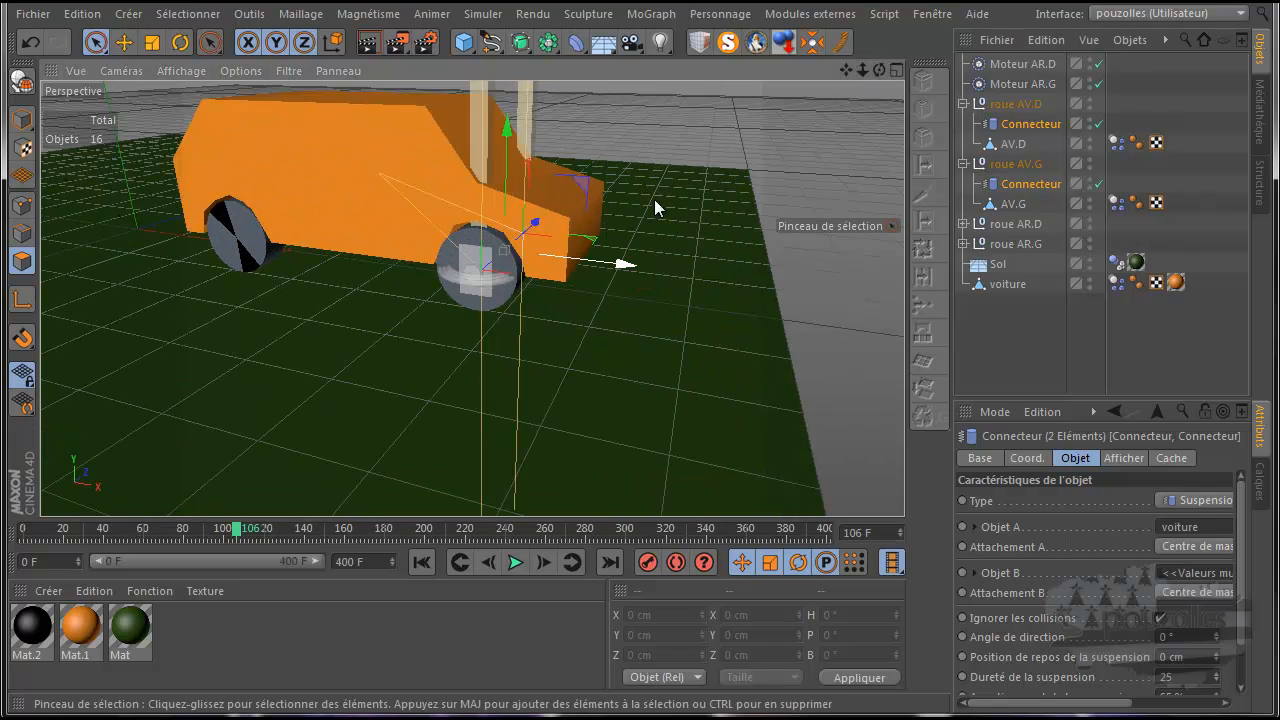
pyautogui.moveTo(848, 66); pyautogui.dragTo(625, 400)
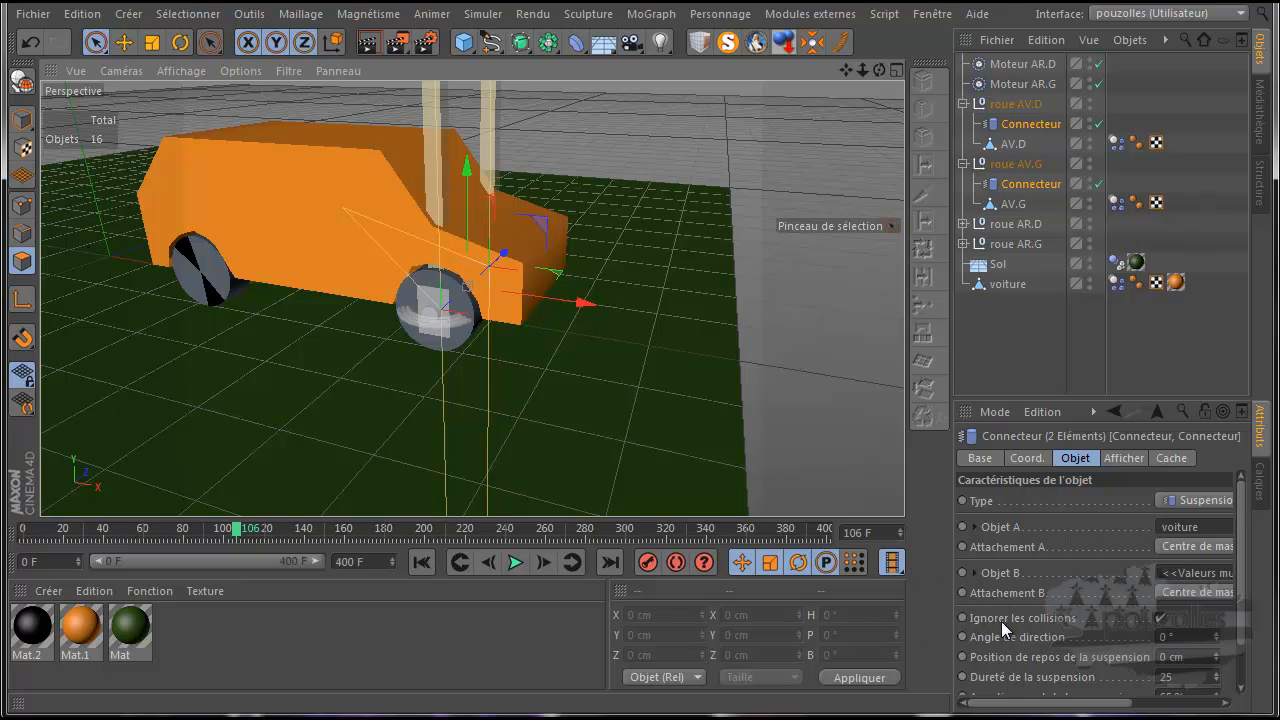
pyautogui.click(963, 637)
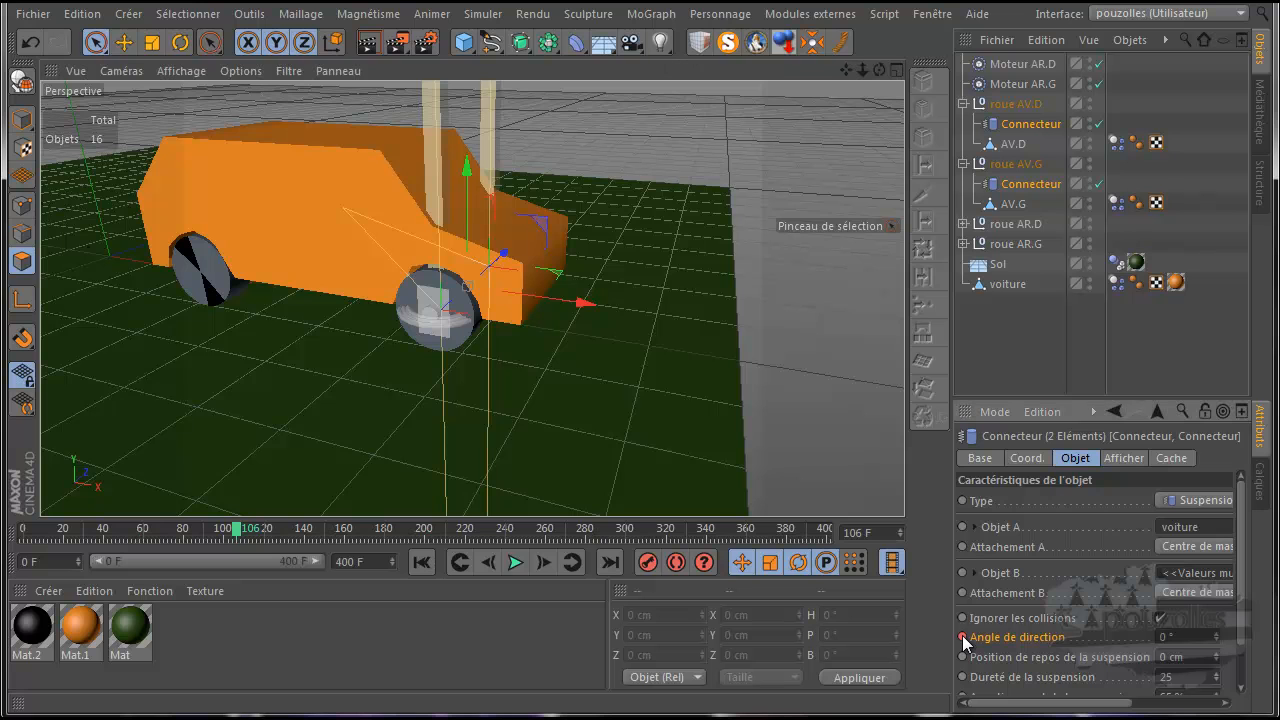
# Set the front connectors' steering angle to 30° at frame 114 and keyframe it
pyautogui.click(252, 531)
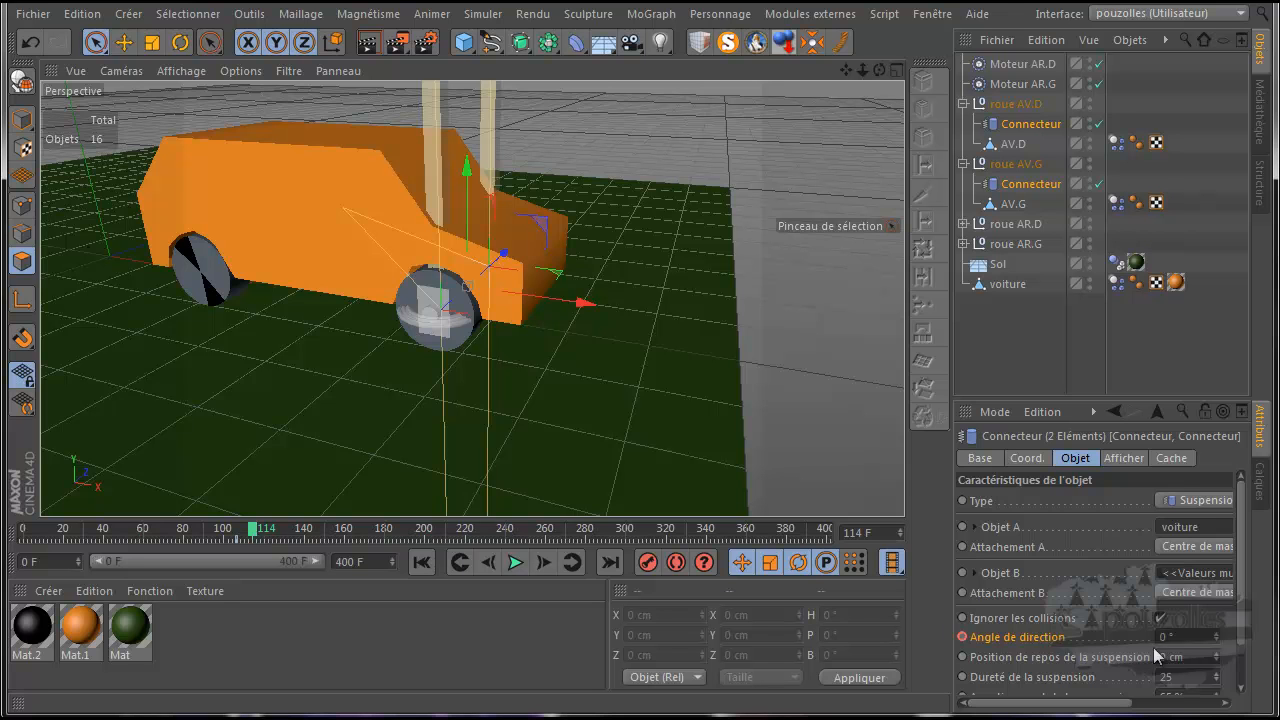
pyautogui.click(1179, 637)
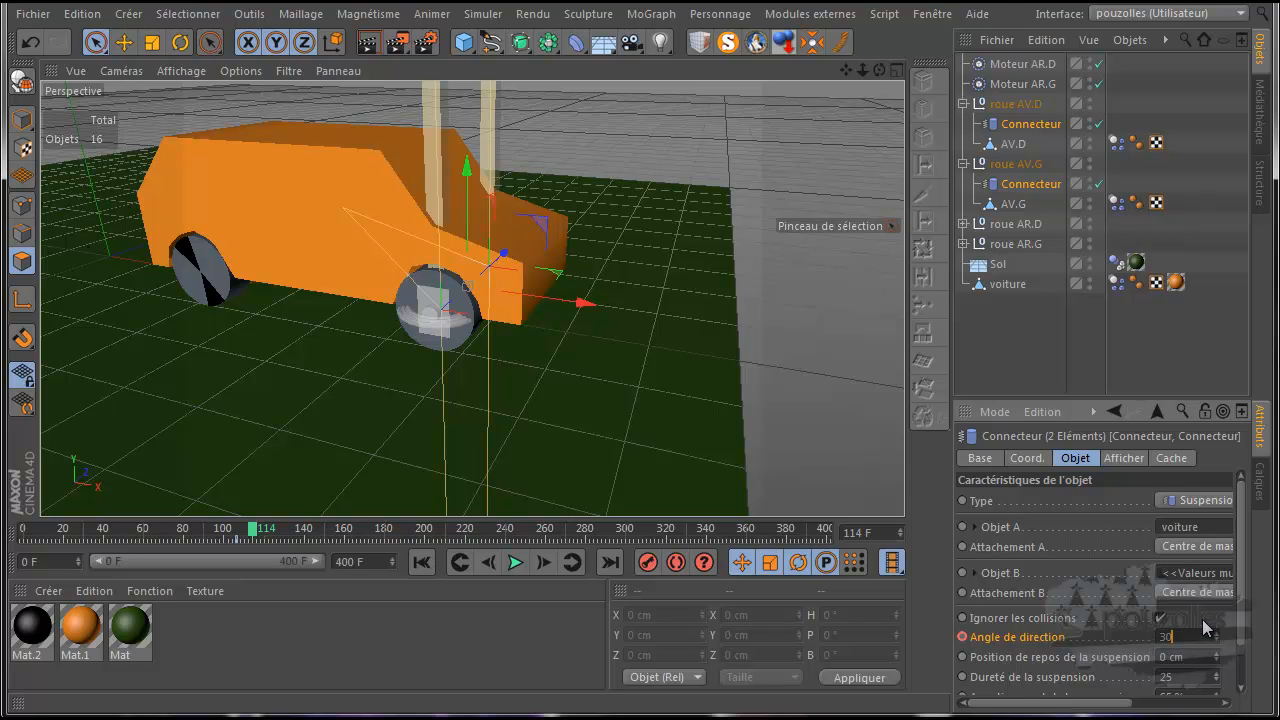
pyautogui.press('Return')
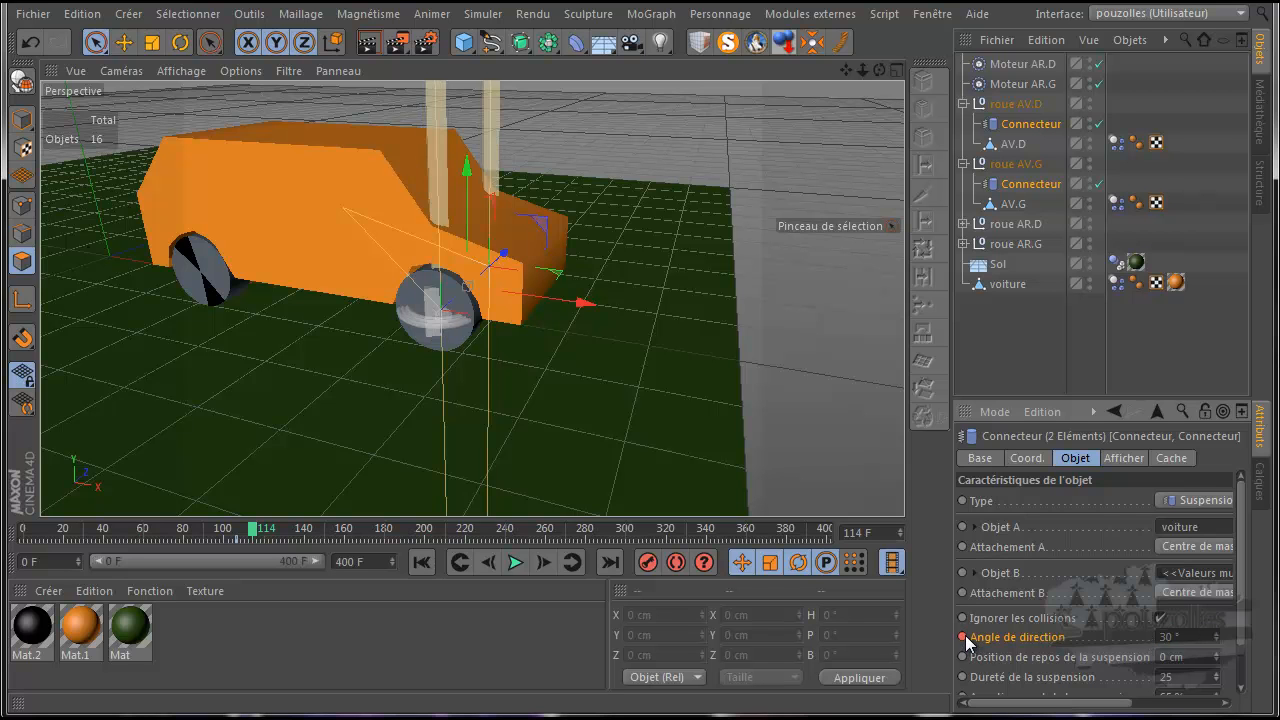
# Play the simulation from the start to check how the front wheels steer the car, then stop and rewind it
pyautogui.click(421, 560)
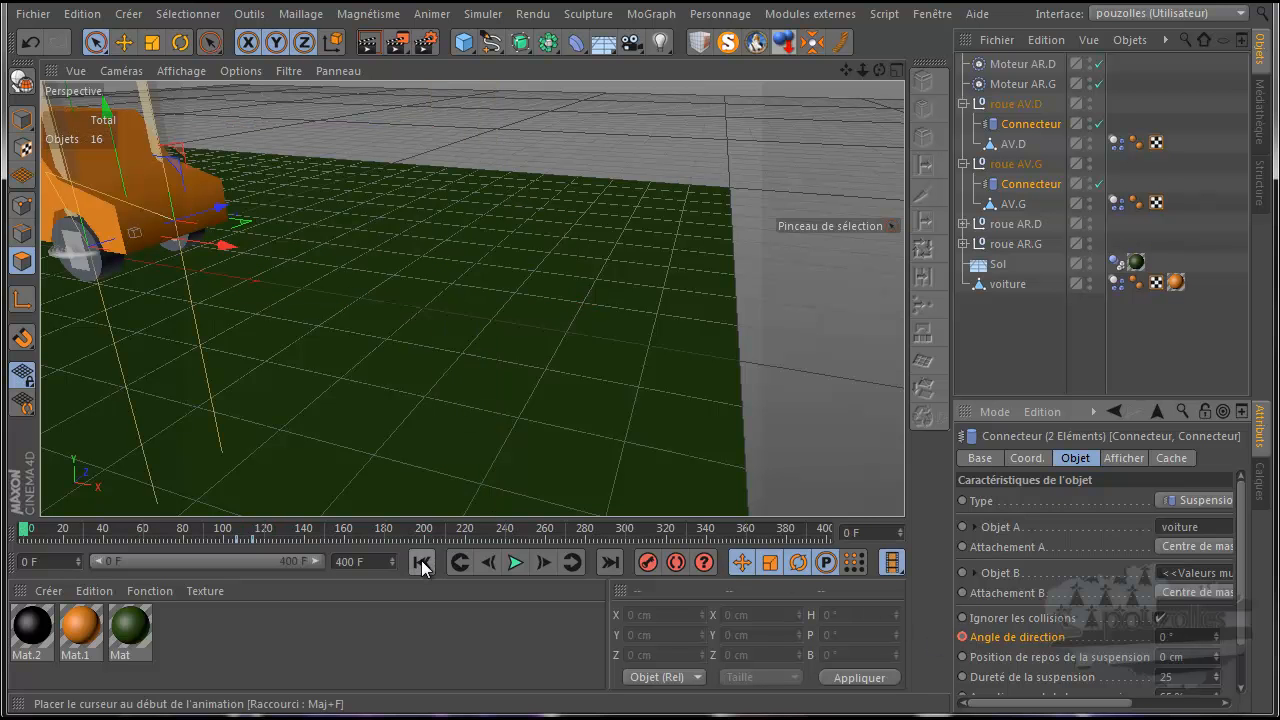
pyautogui.click(513, 562)
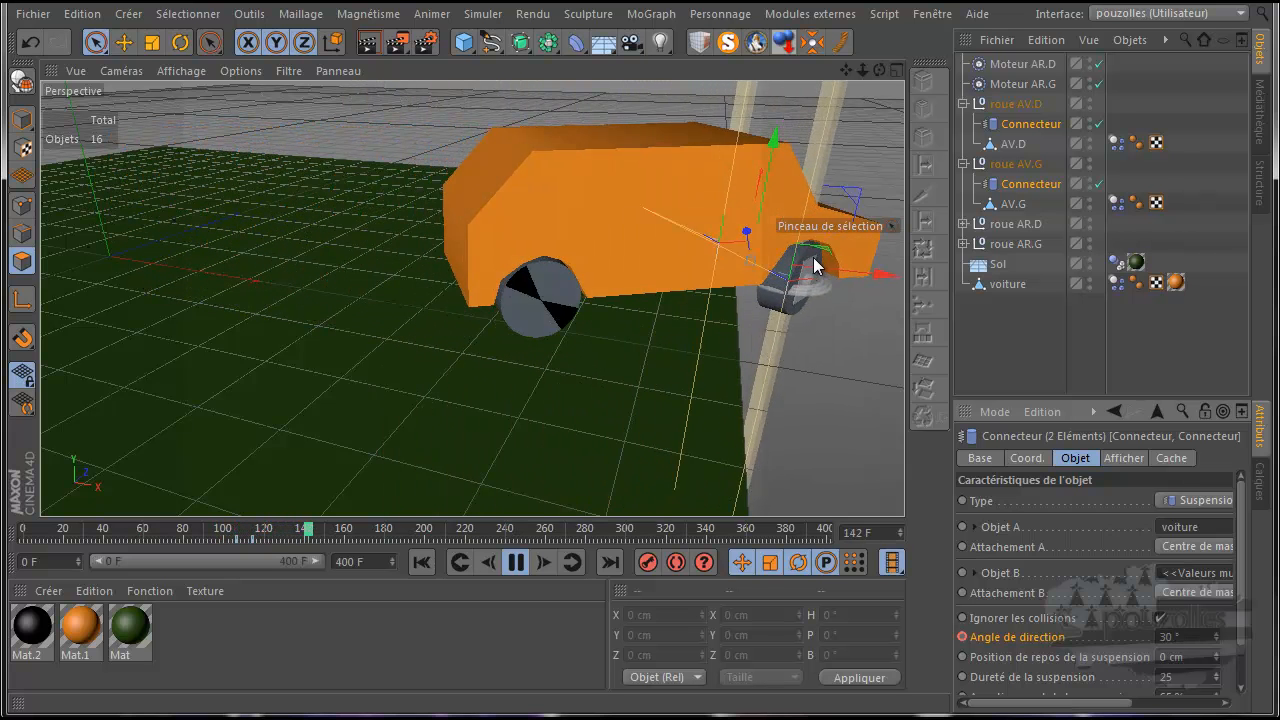
pyautogui.click(515, 563)
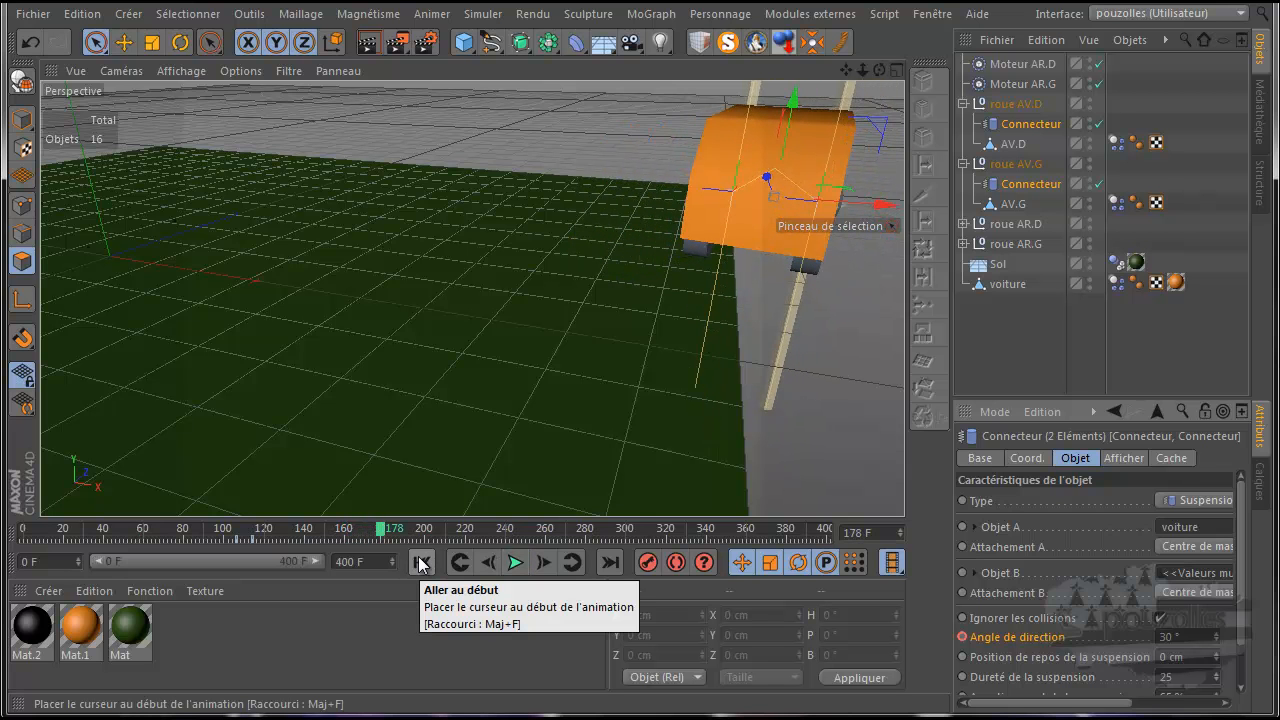
pyautogui.click(420, 564)
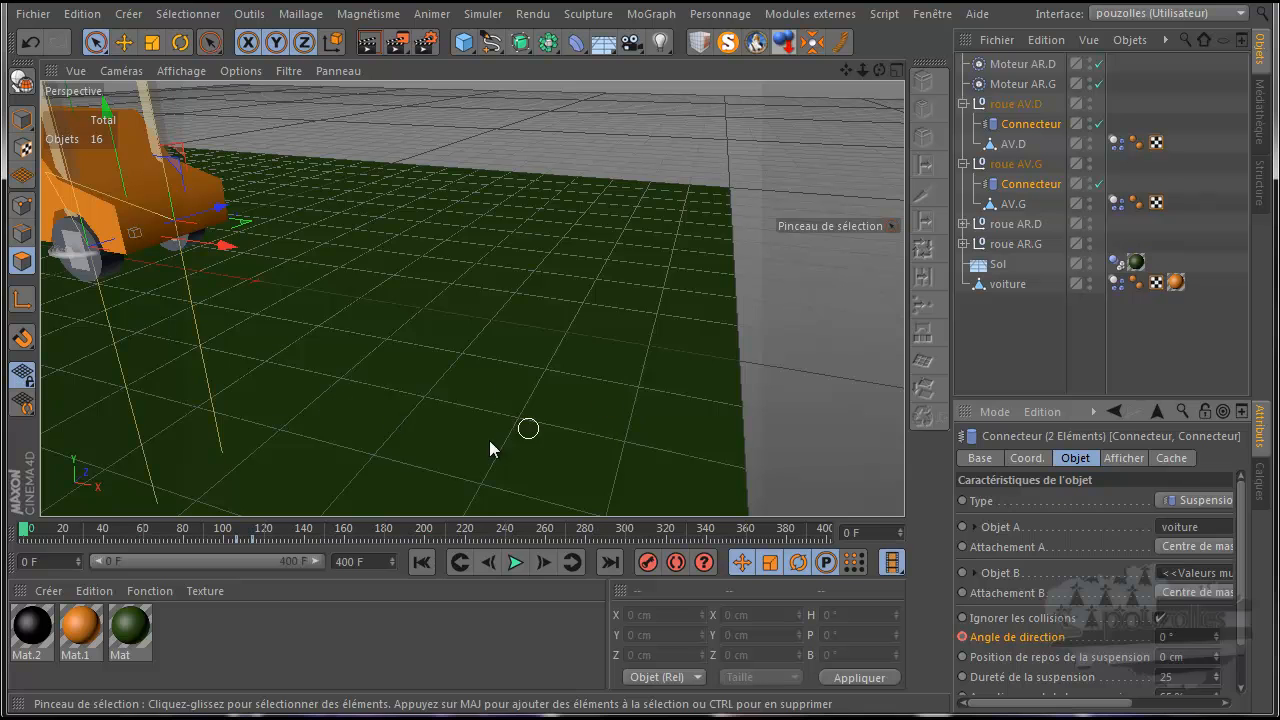
# Select both rear motors and replay the simulation in a wider view to check the car's turning path, then rewind
pyautogui.moveTo(1126, 64); pyautogui.dragTo(1028, 84)
pyautogui.scroll(-6, 491, 327)
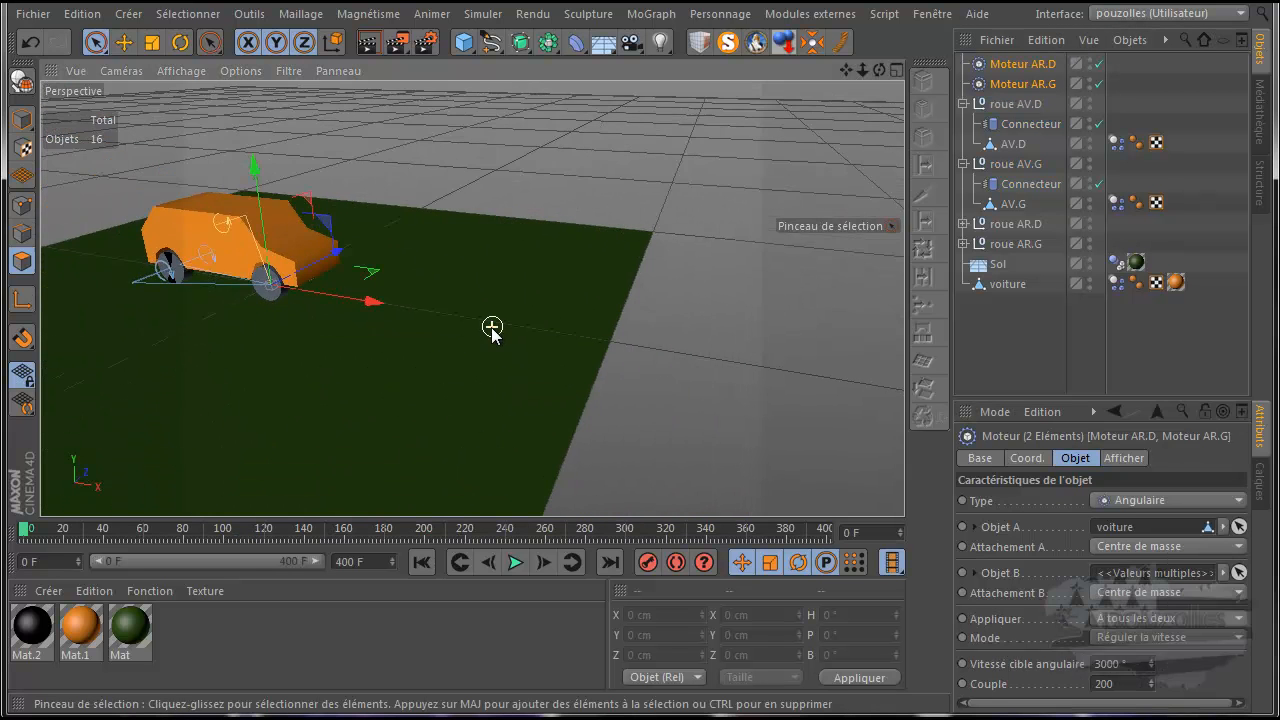
pyautogui.scroll(-4, 492, 326)
pyautogui.moveTo(837, 69); pyautogui.dragTo(603, 486)
pyautogui.click(514, 563)
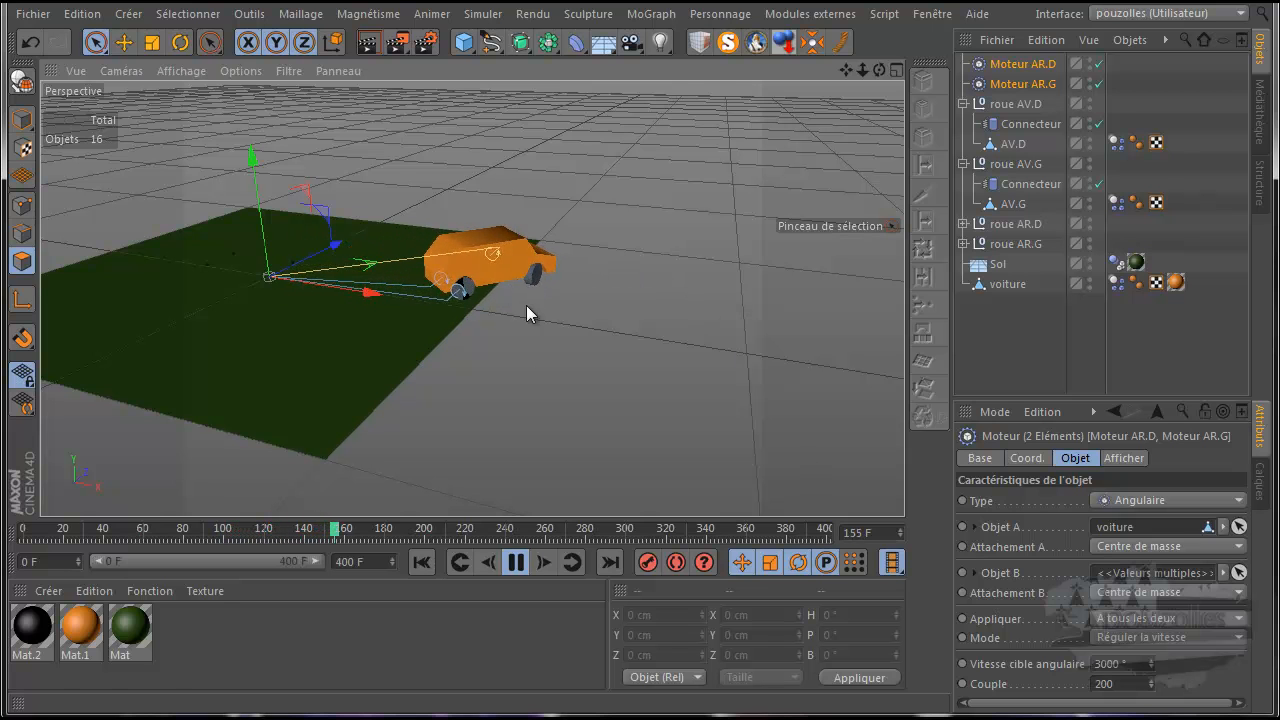
pyautogui.click(517, 563)
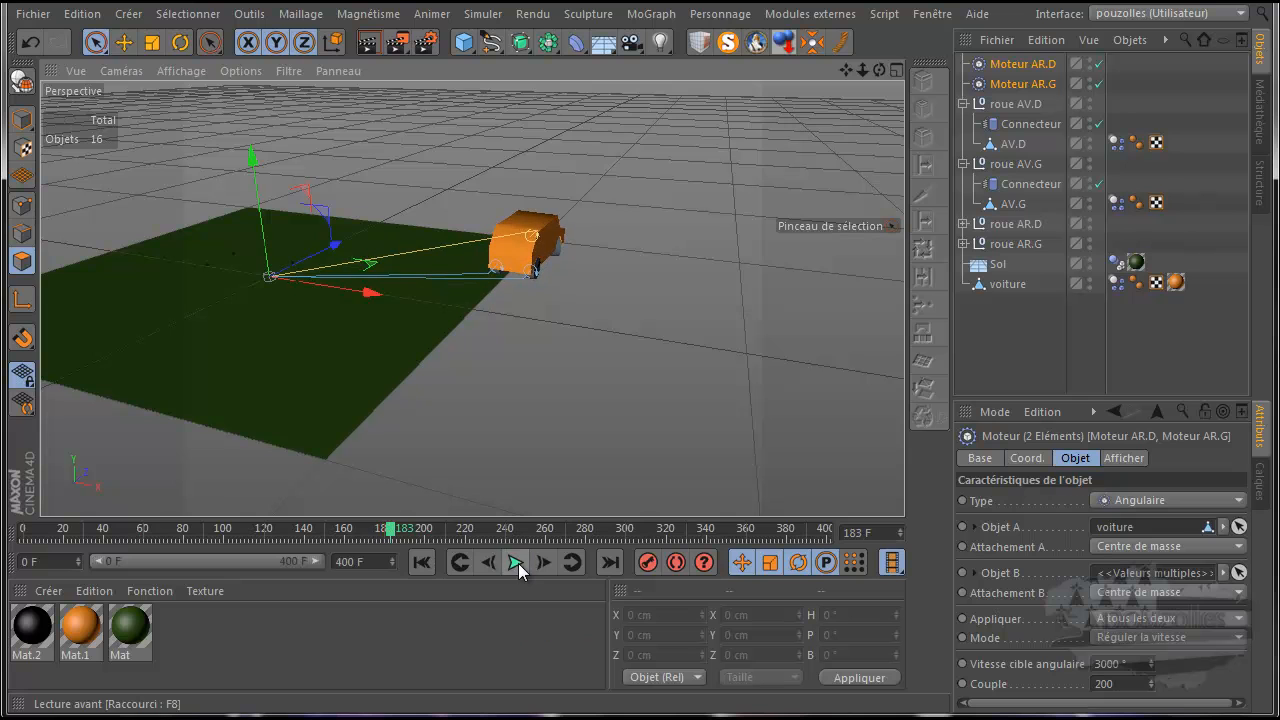
pyautogui.click(421, 564)
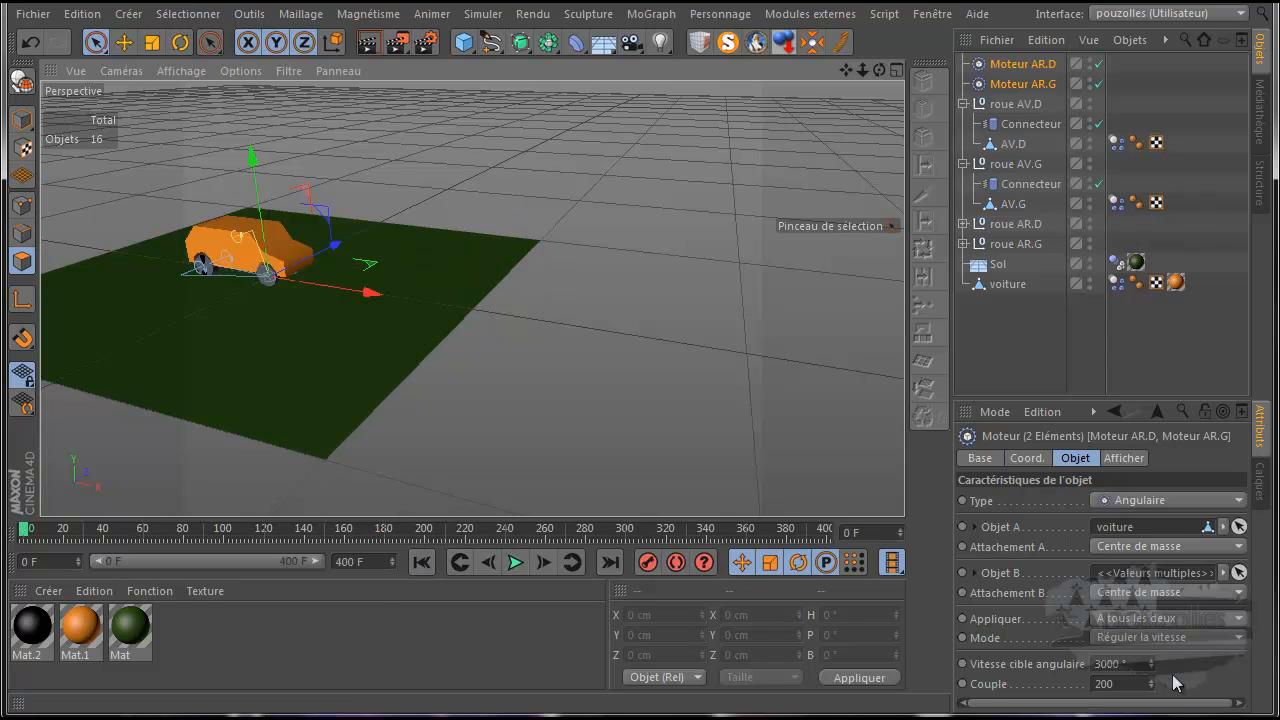
# Set both rear motors' target angular speed to 5000° and torque to 300, and play the simulation to test the turn
pyautogui.click(1104, 664)
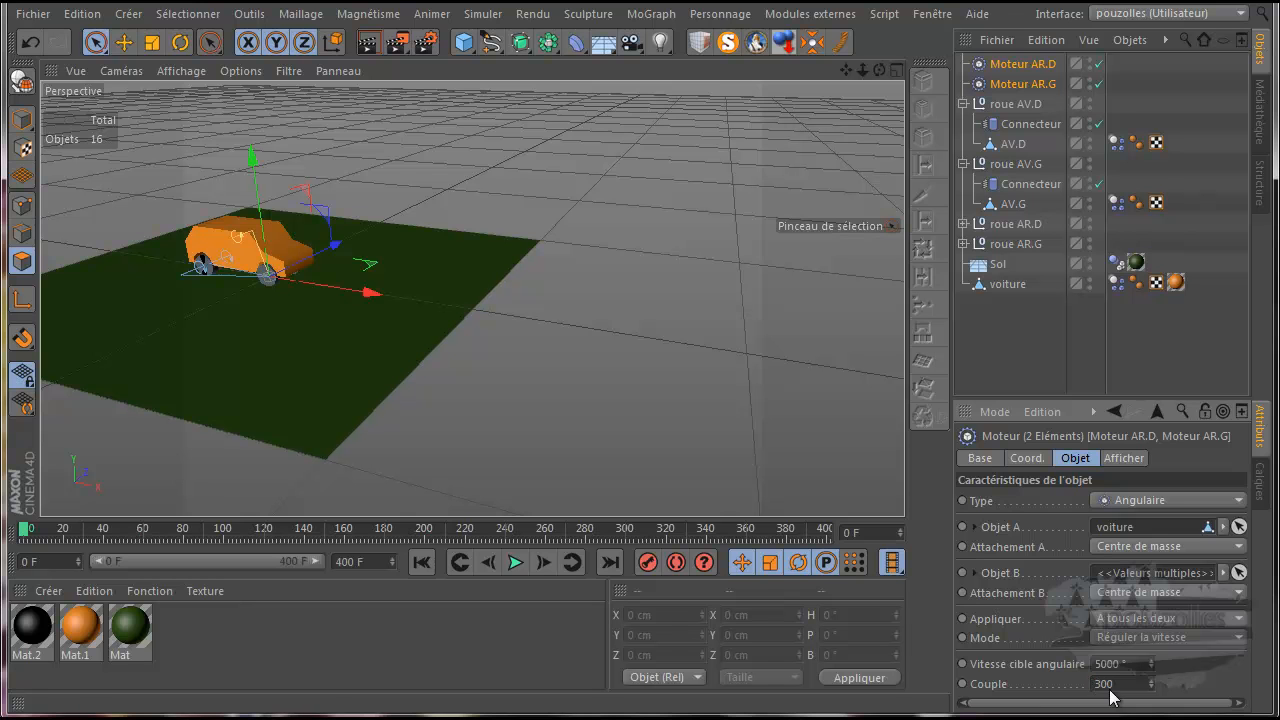
pyautogui.click(515, 563)
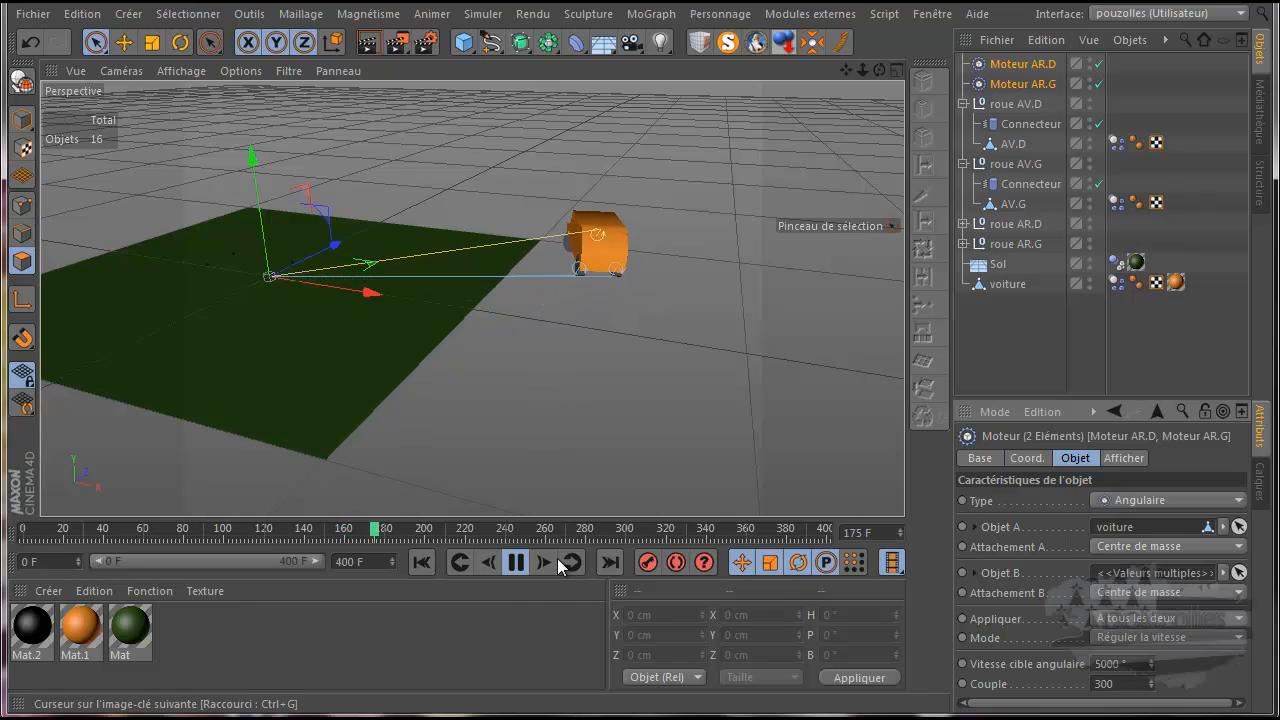
pyautogui.click(514, 562)
# Rewind the simulation and set both rear motors' target angular speed to 6000° and torque to 600
pyautogui.click(419, 563)
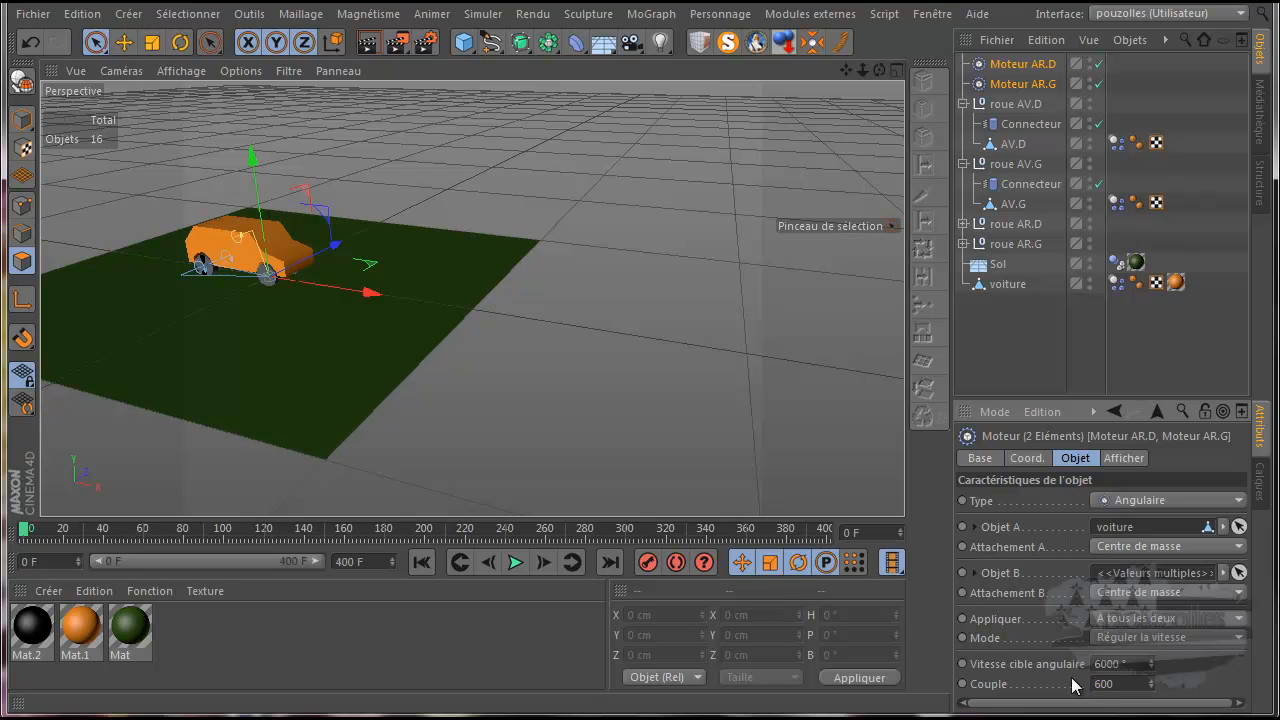
# Play the simulation to test the car with the new motor settings, then stop and rewind it
pyautogui.click(515, 565)
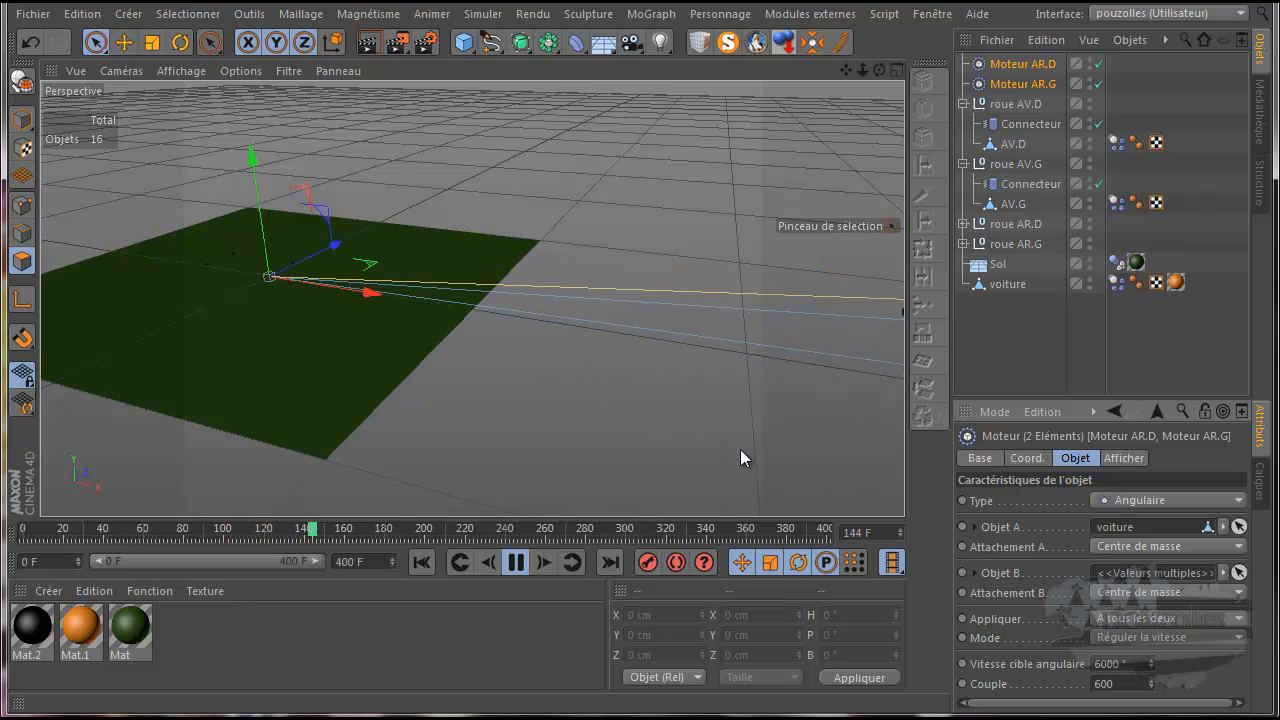
pyautogui.click(516, 562)
pyautogui.click(421, 562)
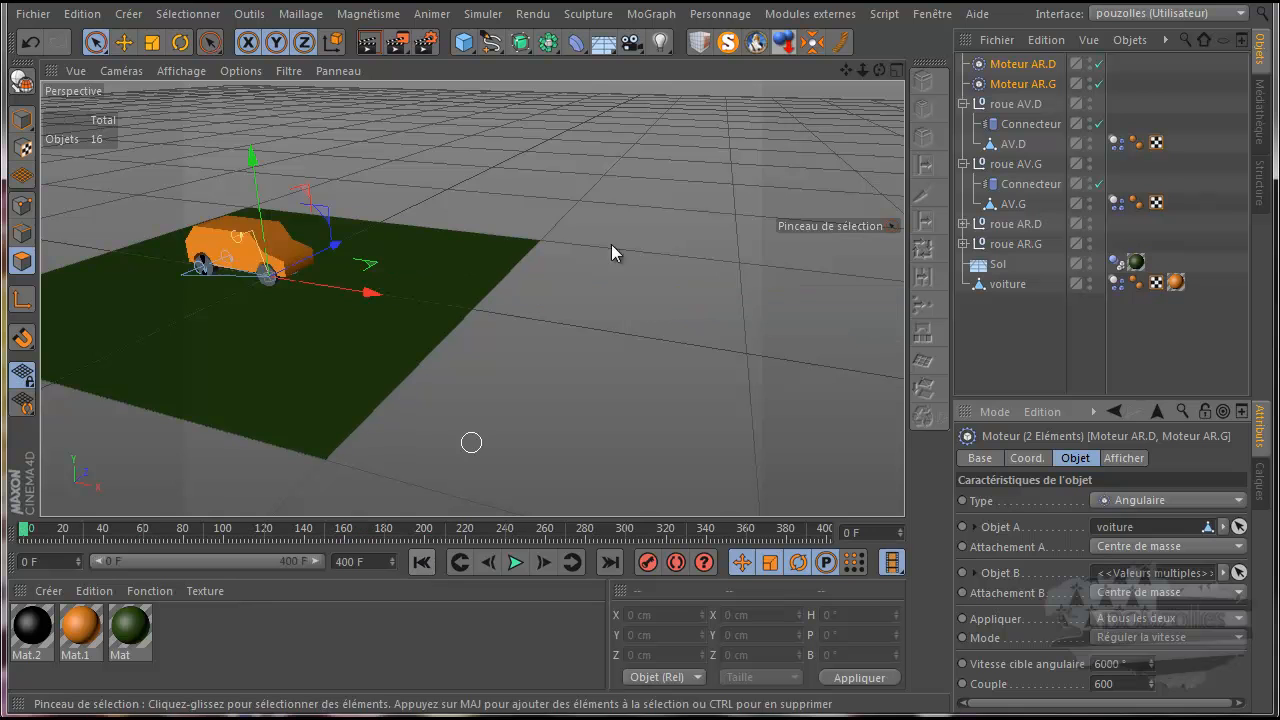
# Reframe the perspective view along the car's path and replay the simulation to examine the turn, then rewind
pyautogui.moveTo(846, 70); pyautogui.dragTo(639, 392)
pyautogui.scroll(-1, 763, 245)
pyautogui.moveTo(846, 70); pyautogui.dragTo(639, 393)
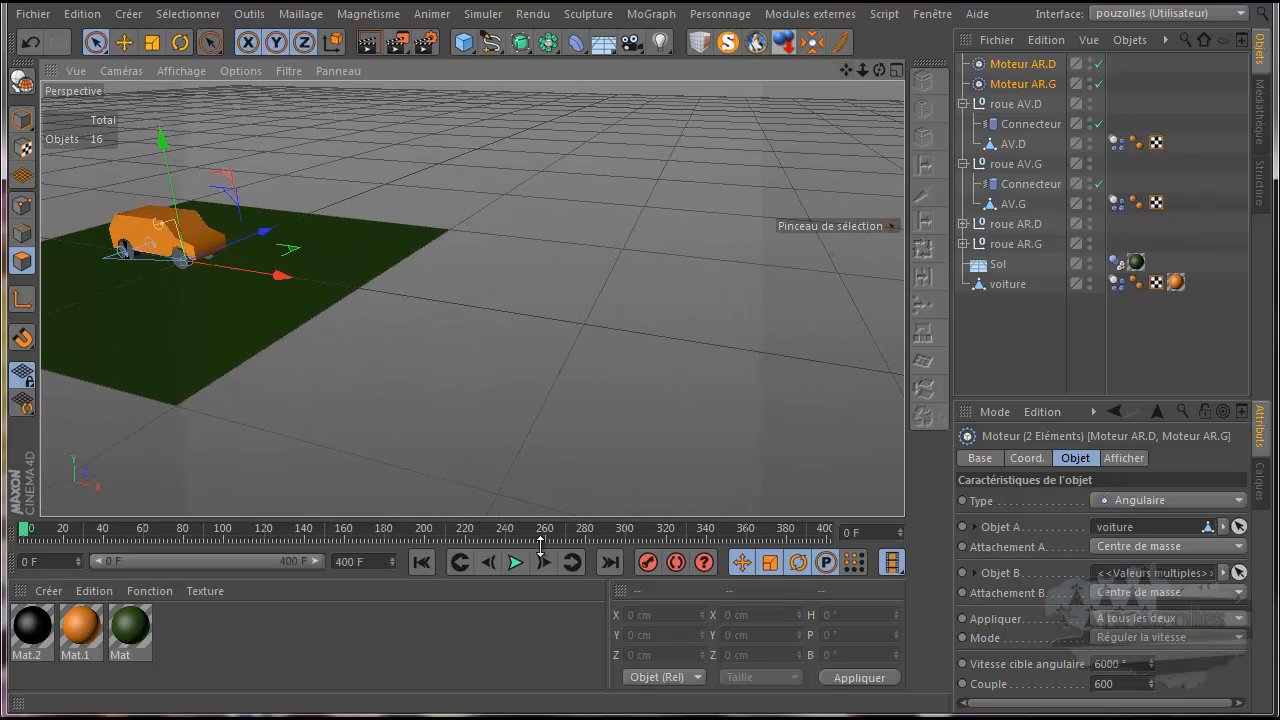
pyautogui.click(516, 562)
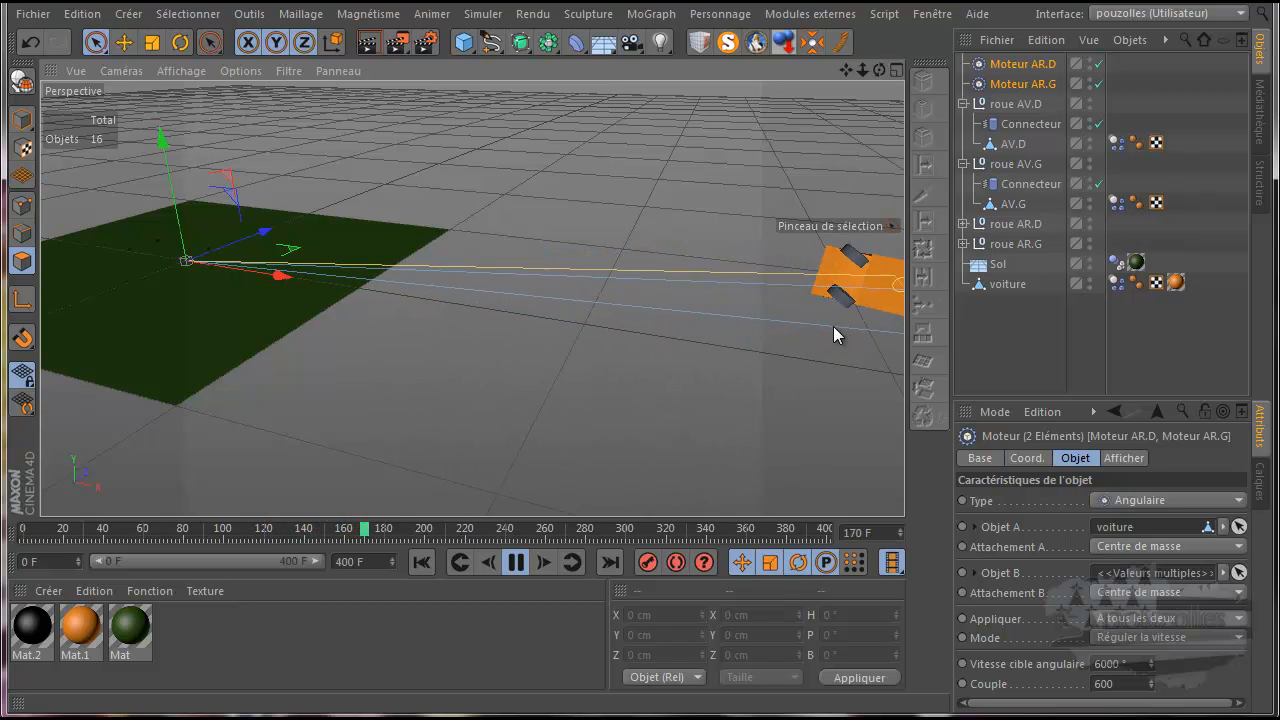
pyautogui.click(518, 564)
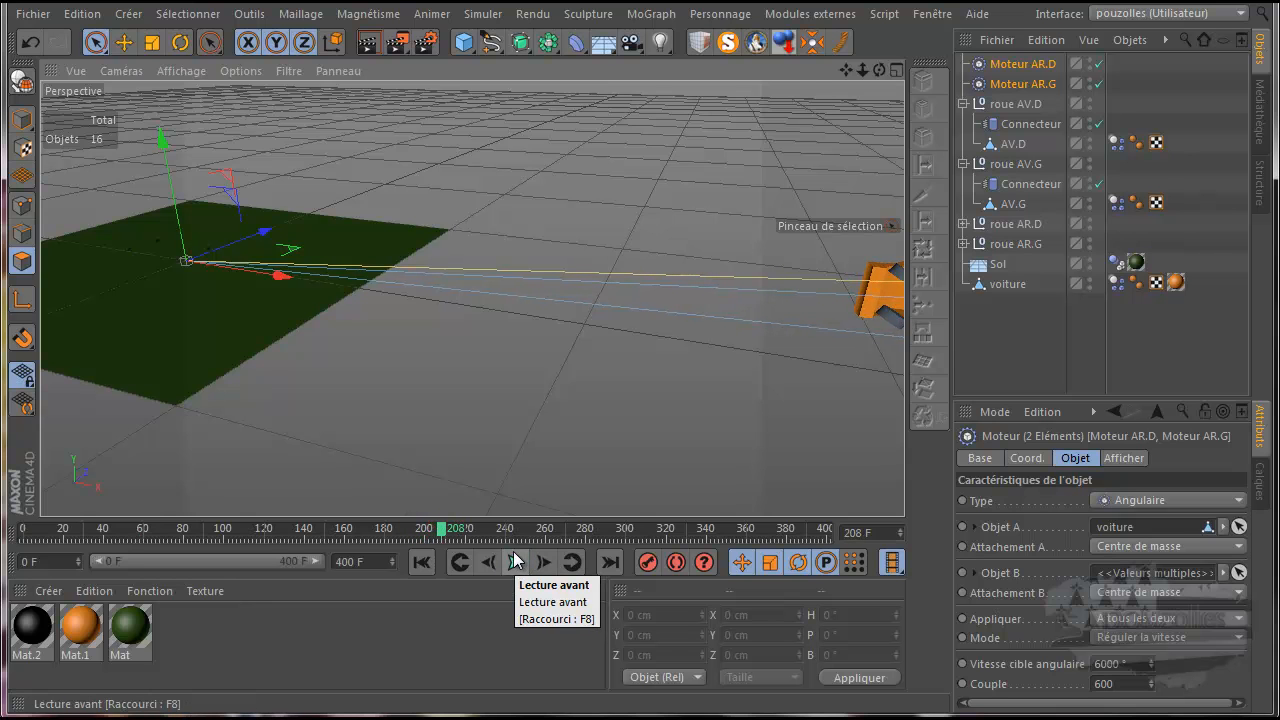
pyautogui.click(421, 563)
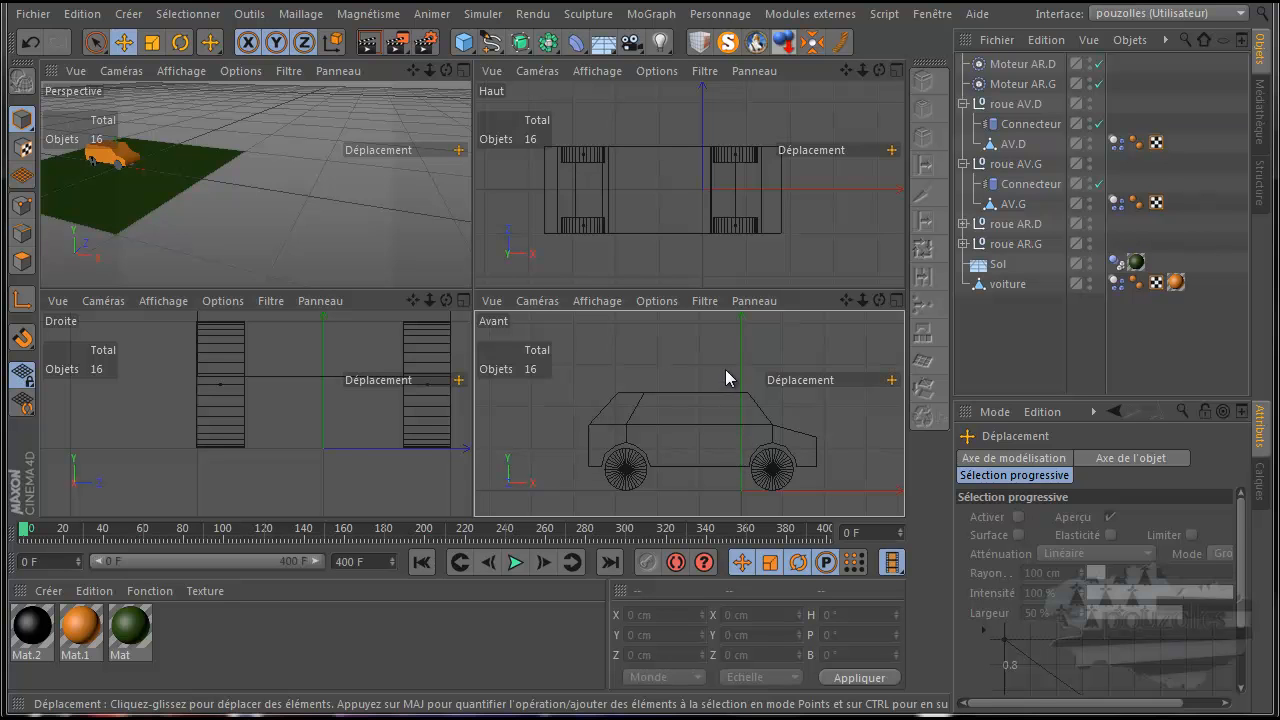
pyautogui.middleClick(284, 232)
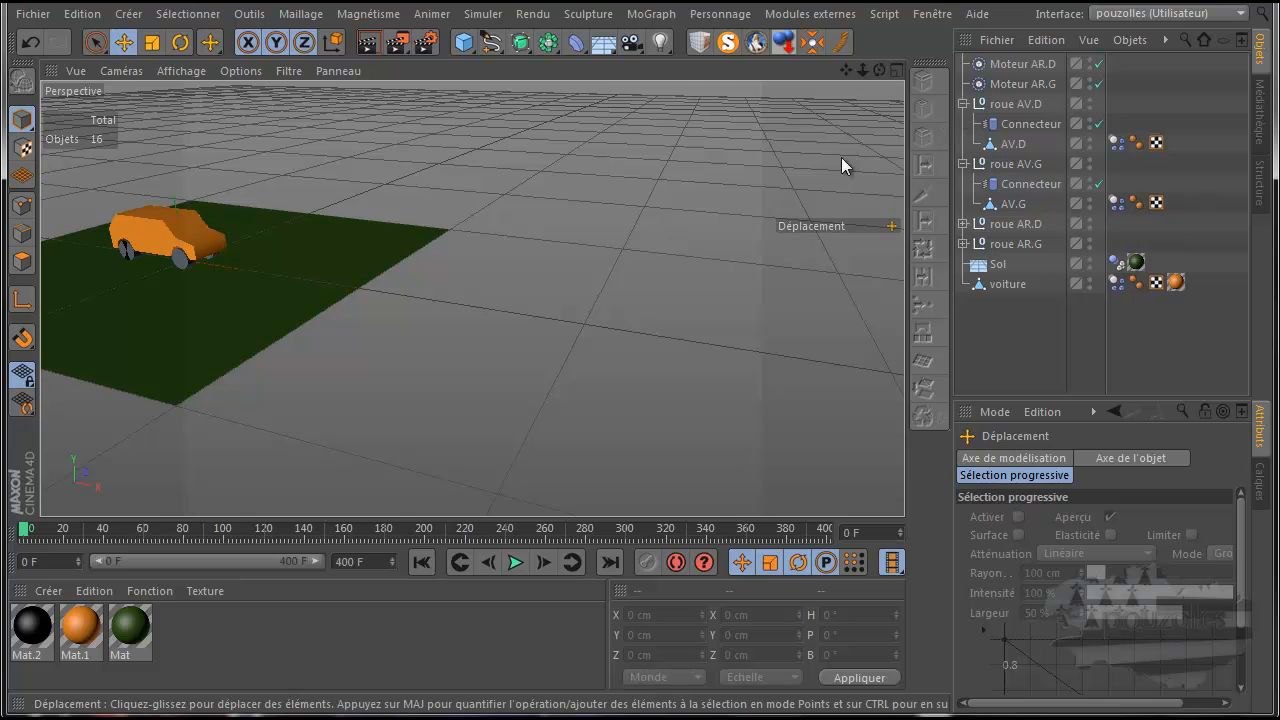
pyautogui.click(463, 42)
pyautogui.moveTo(283, 273); pyautogui.dragTo(521, 366)
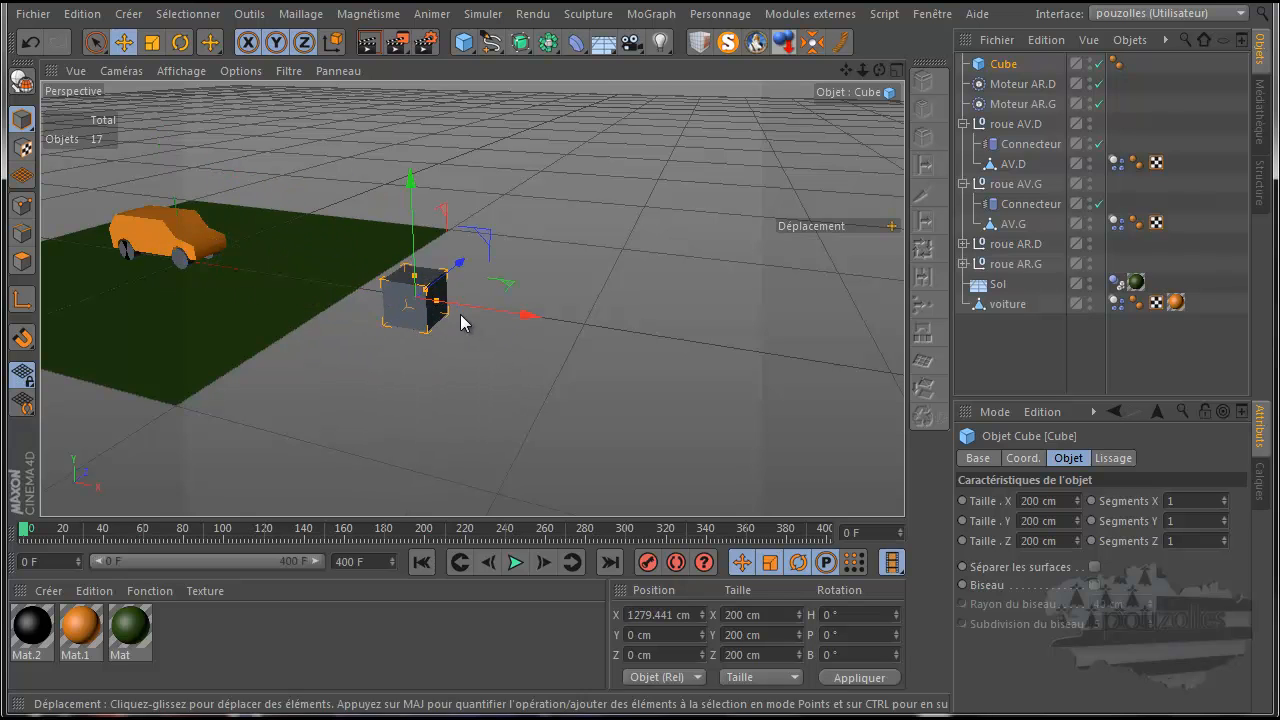
pyautogui.moveTo(416, 280); pyautogui.dragTo(421, 293)
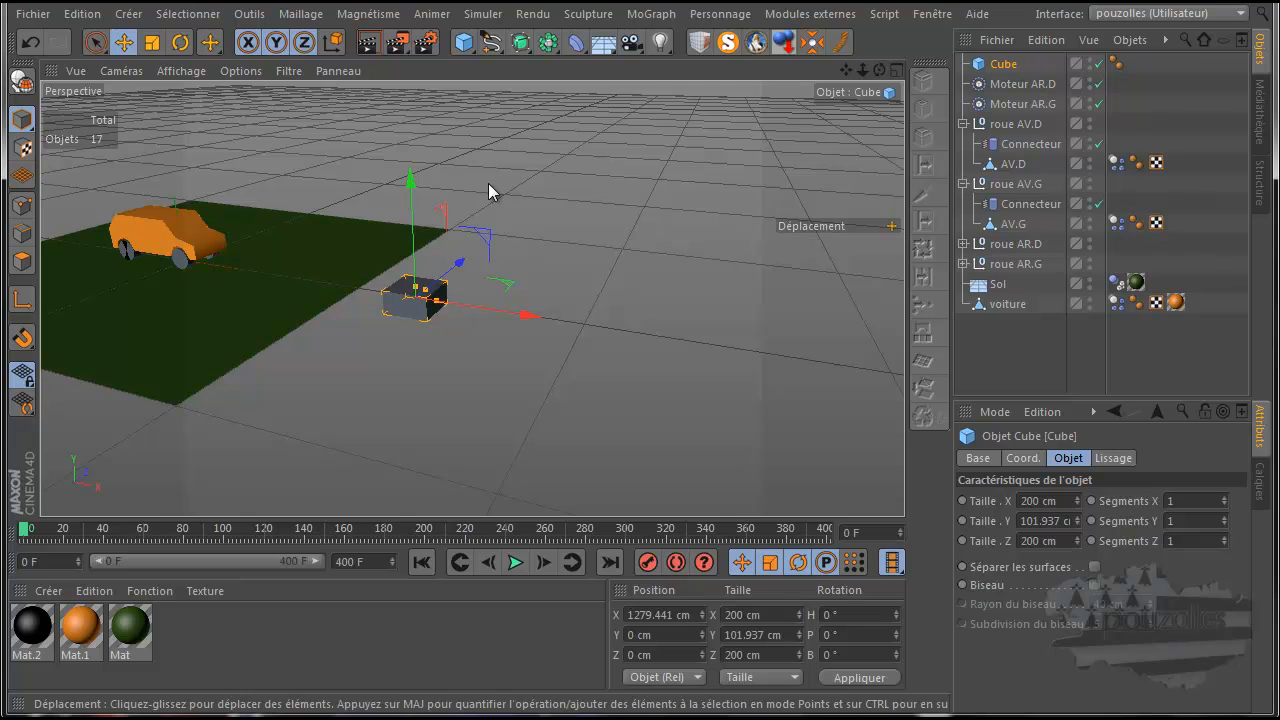
pyautogui.press('Delete')
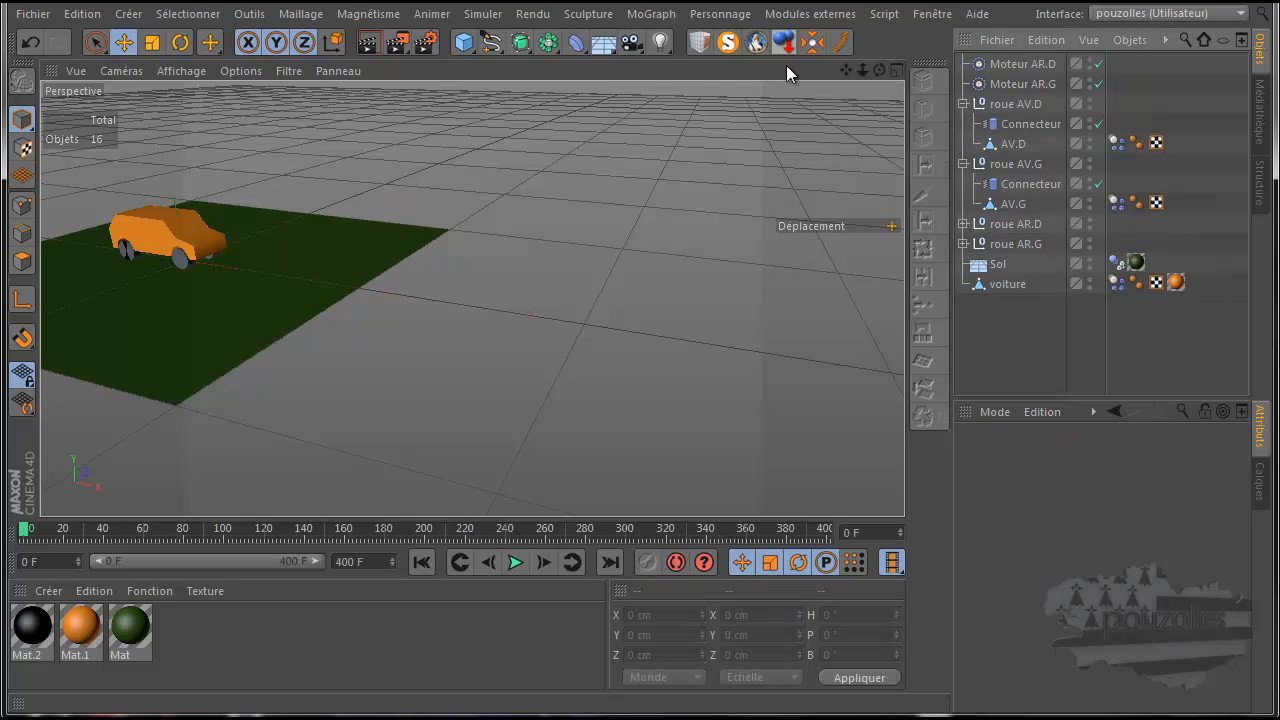
# Add a Z-oriented cylinder across the car's path at about X 786 cm and lengthen it to about 813 cm
pyautogui.click(463, 44)
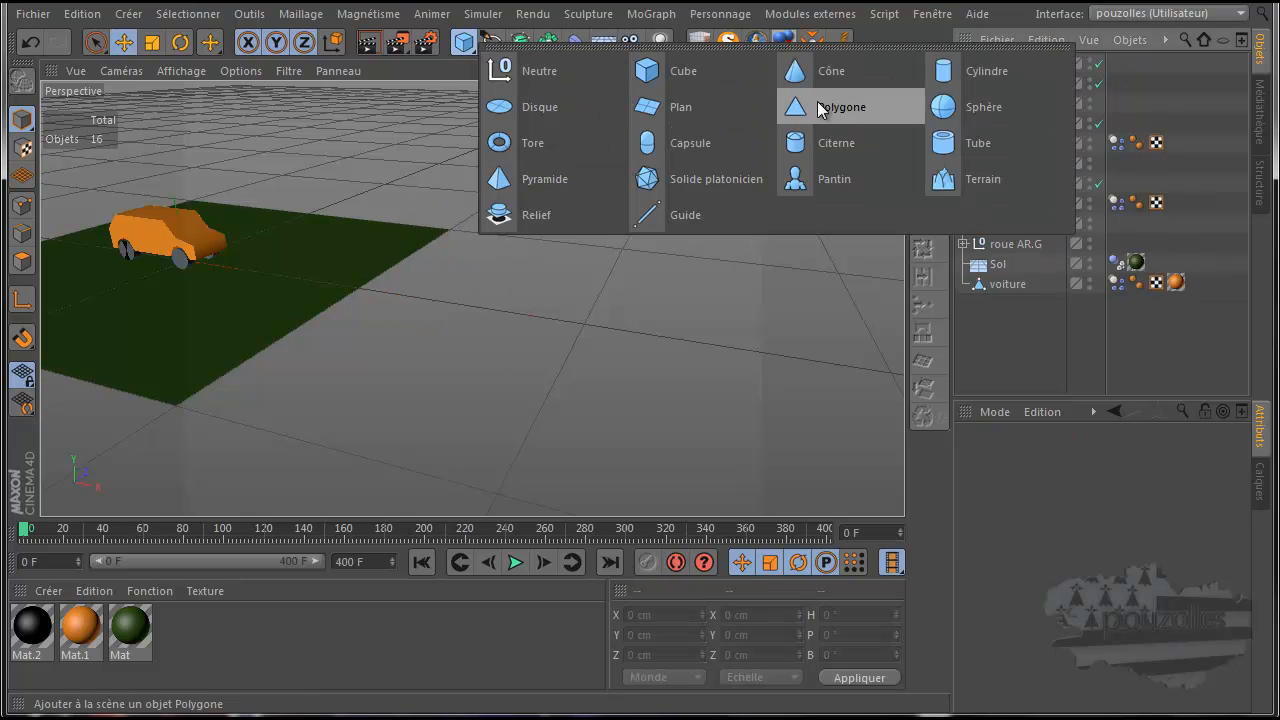
pyautogui.click(966, 72)
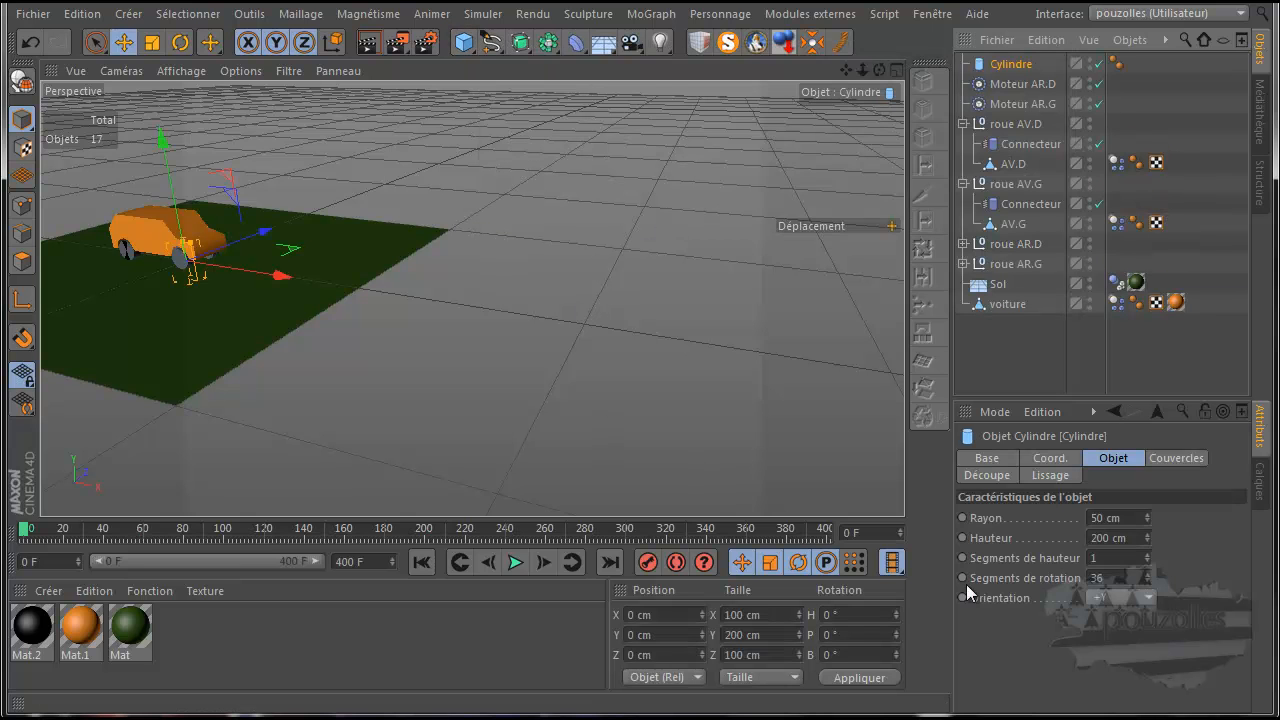
pyautogui.click(1116, 598)
pyautogui.click(1117, 712)
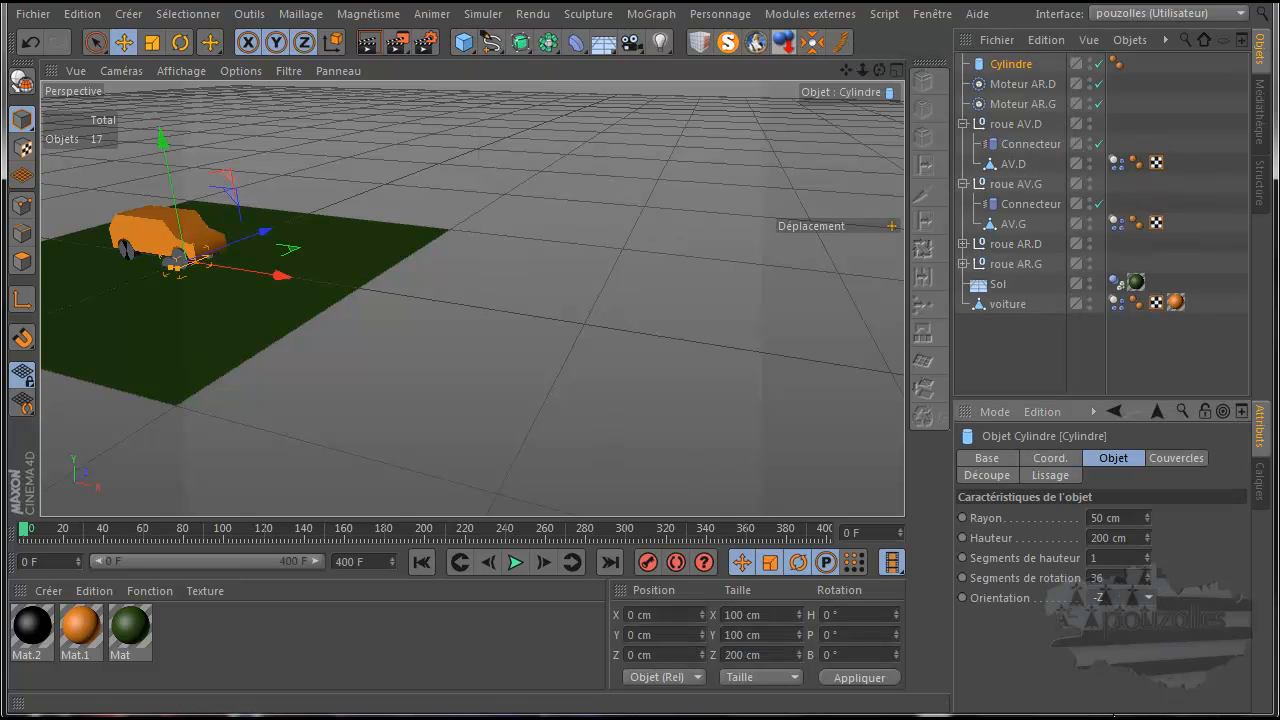
pyautogui.moveTo(287, 278); pyautogui.dragTo(416, 327)
pyautogui.keyDown('alt'); pyautogui.moveTo(252, 276); pyautogui.dragTo(352, 321, button='right'); pyautogui.keyUp('alt')
pyautogui.moveTo(360, 299); pyautogui.dragTo(258, 459)
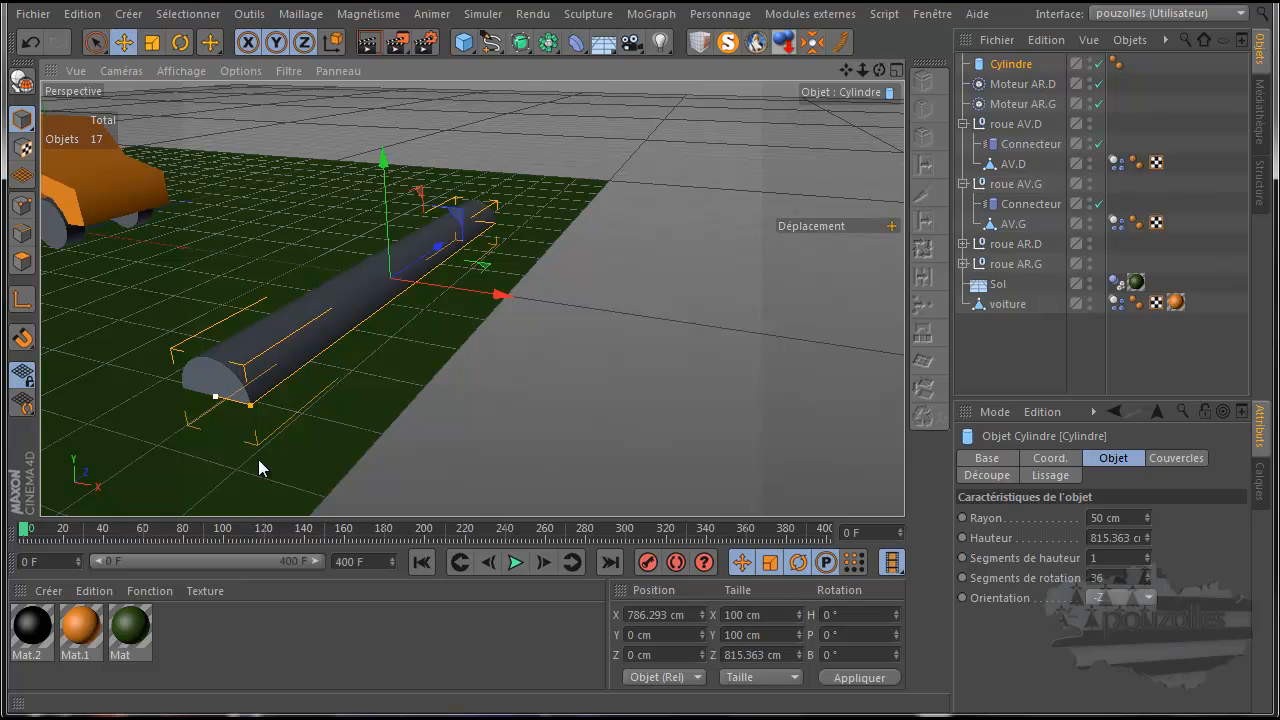
# Make the cylinder a collision body and play the simulation to test the car driving over it
pyautogui.rightClick(1012, 66)
pyautogui.moveTo(910, 259)
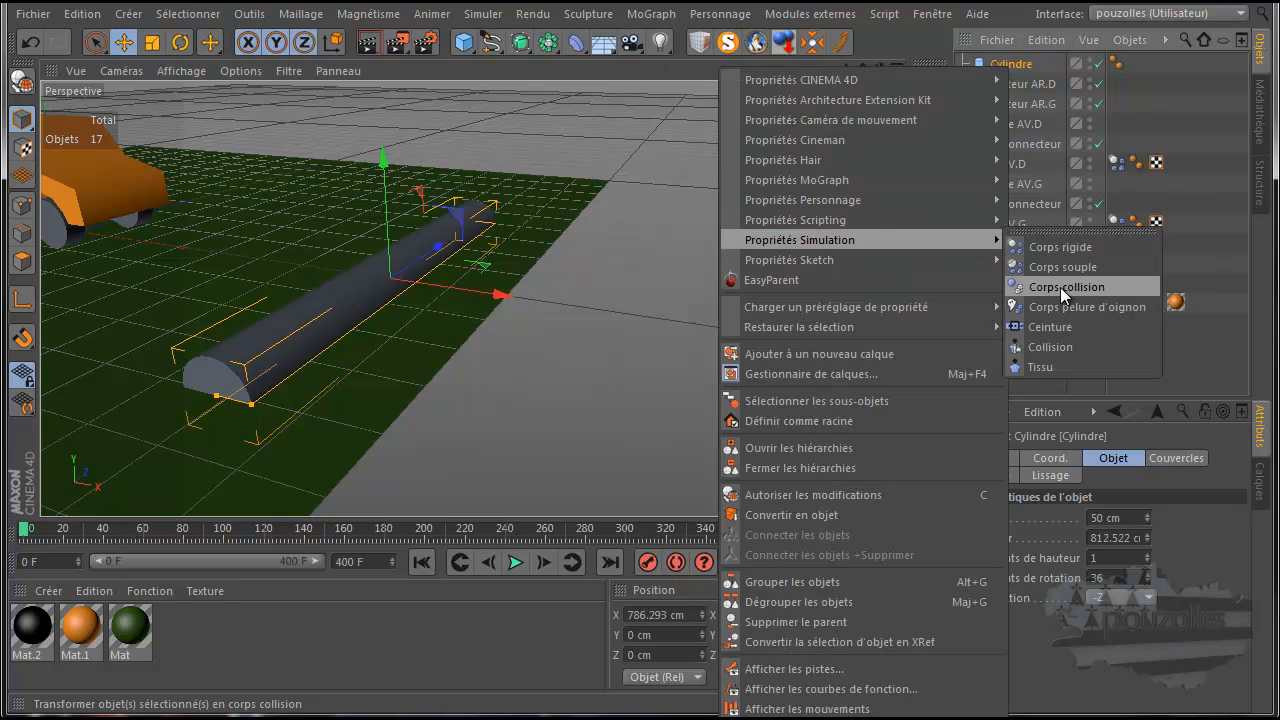
pyautogui.click(1060, 287)
pyautogui.click(515, 562)
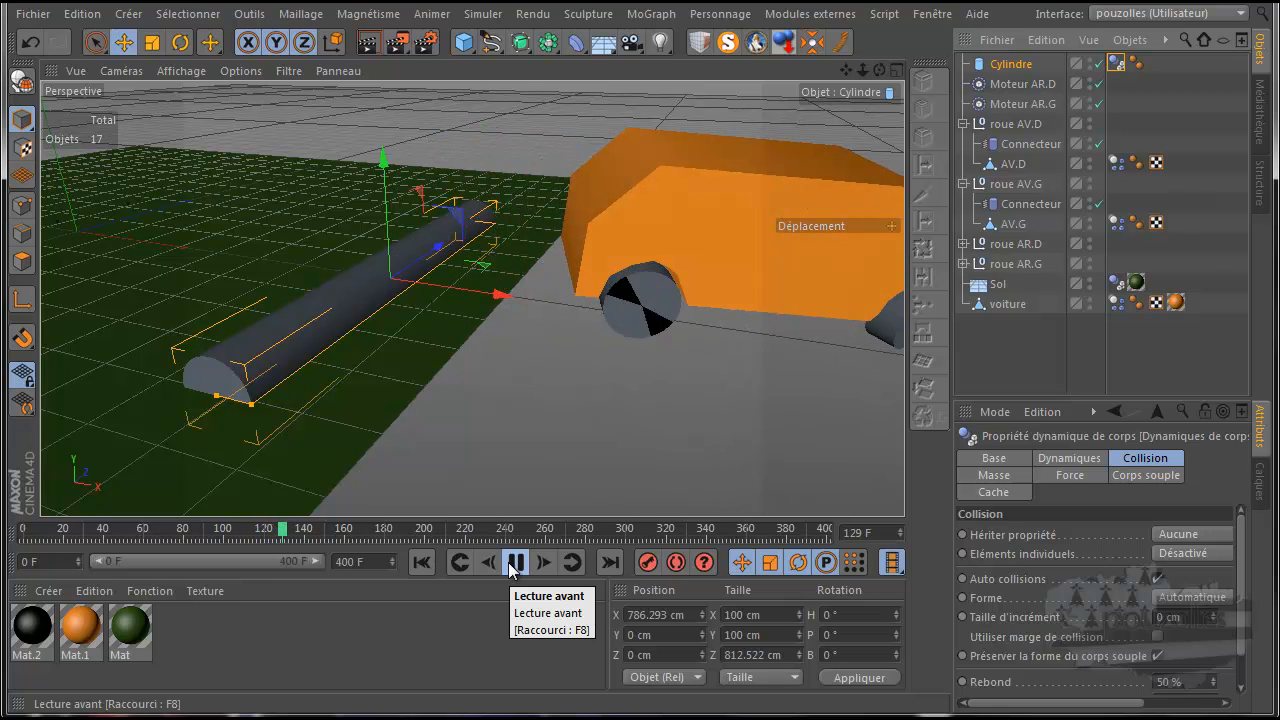
pyautogui.click(516, 562)
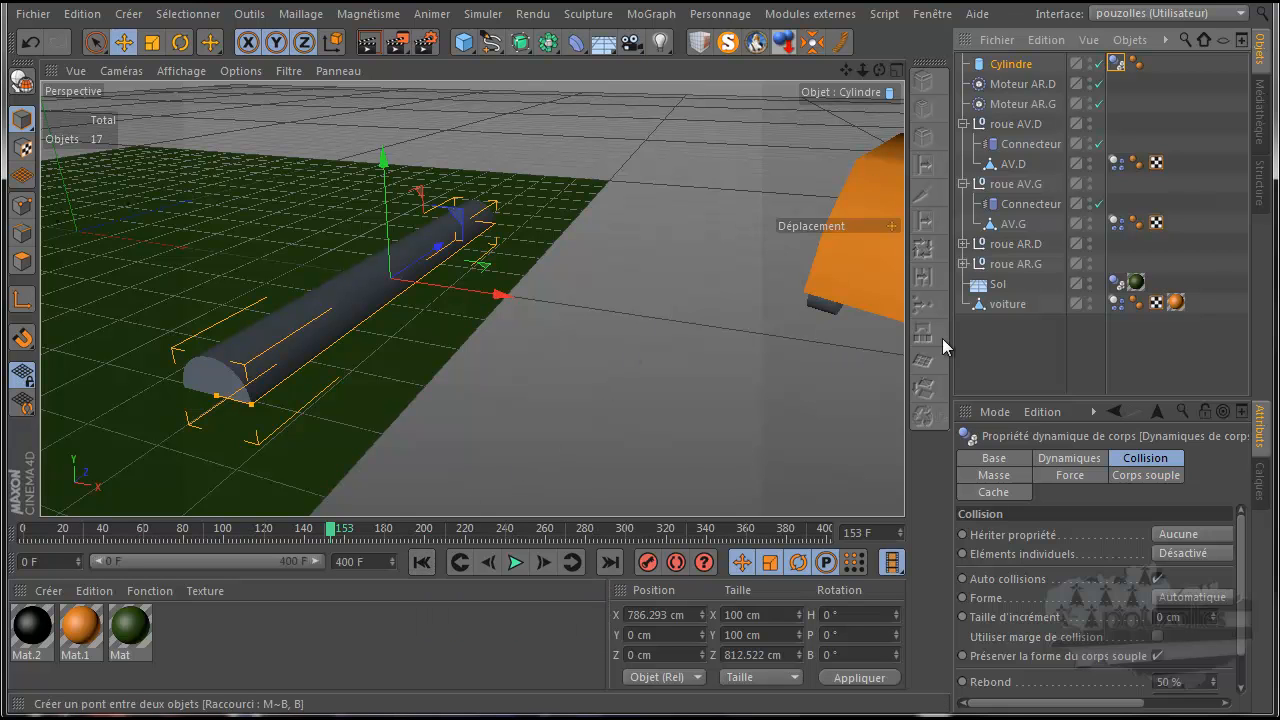
# Rewind the simulation and examine the car body and wheels in the front view, then return to the perspective view
pyautogui.click(988, 305)
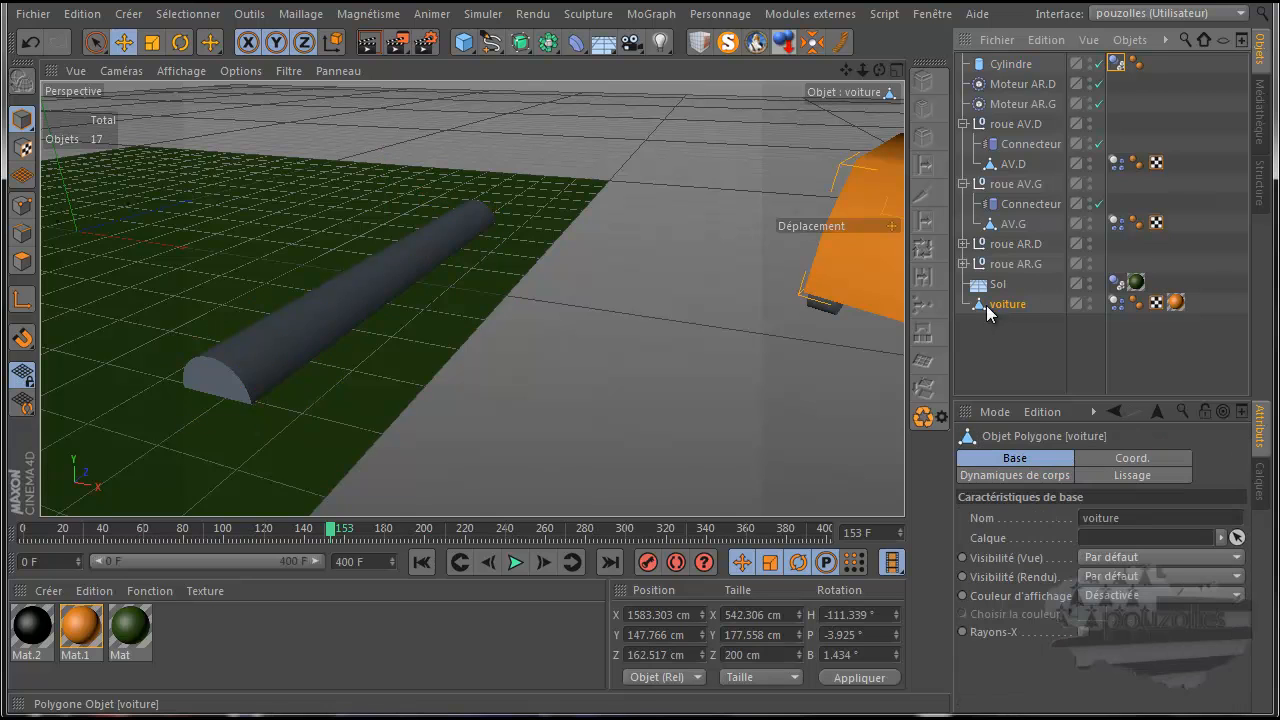
pyautogui.middleClick(675, 353)
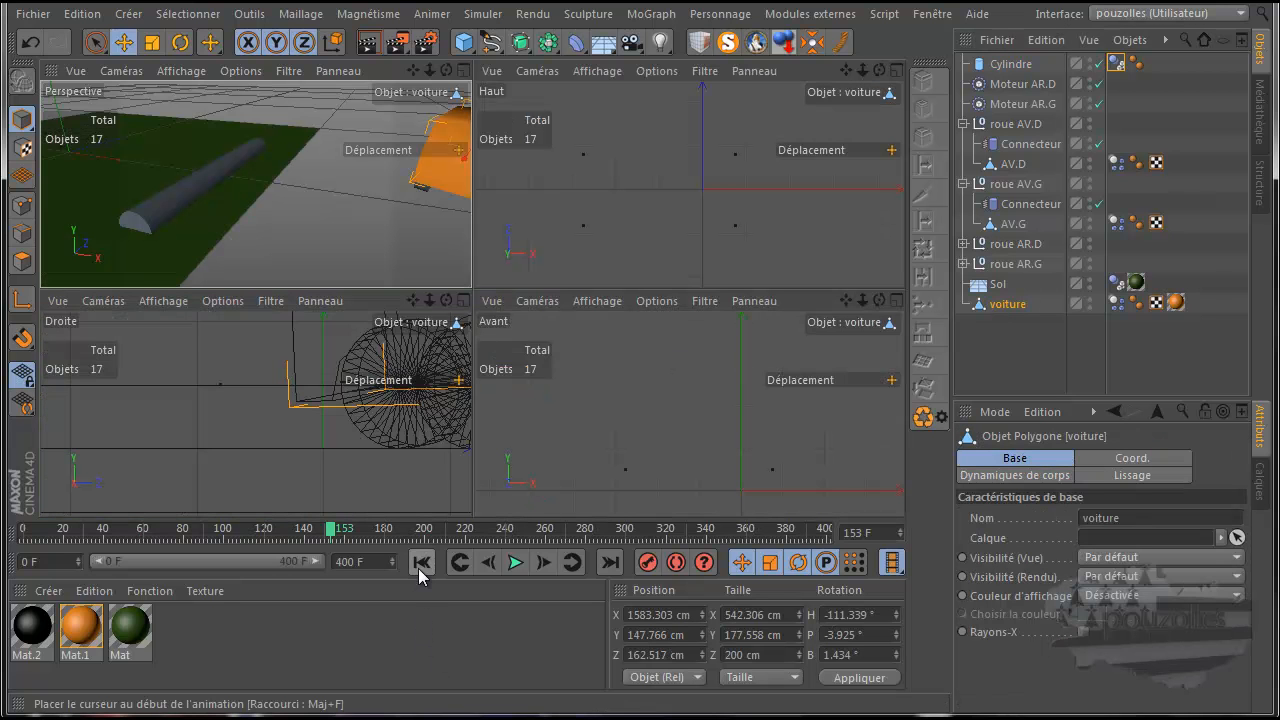
pyautogui.click(421, 563)
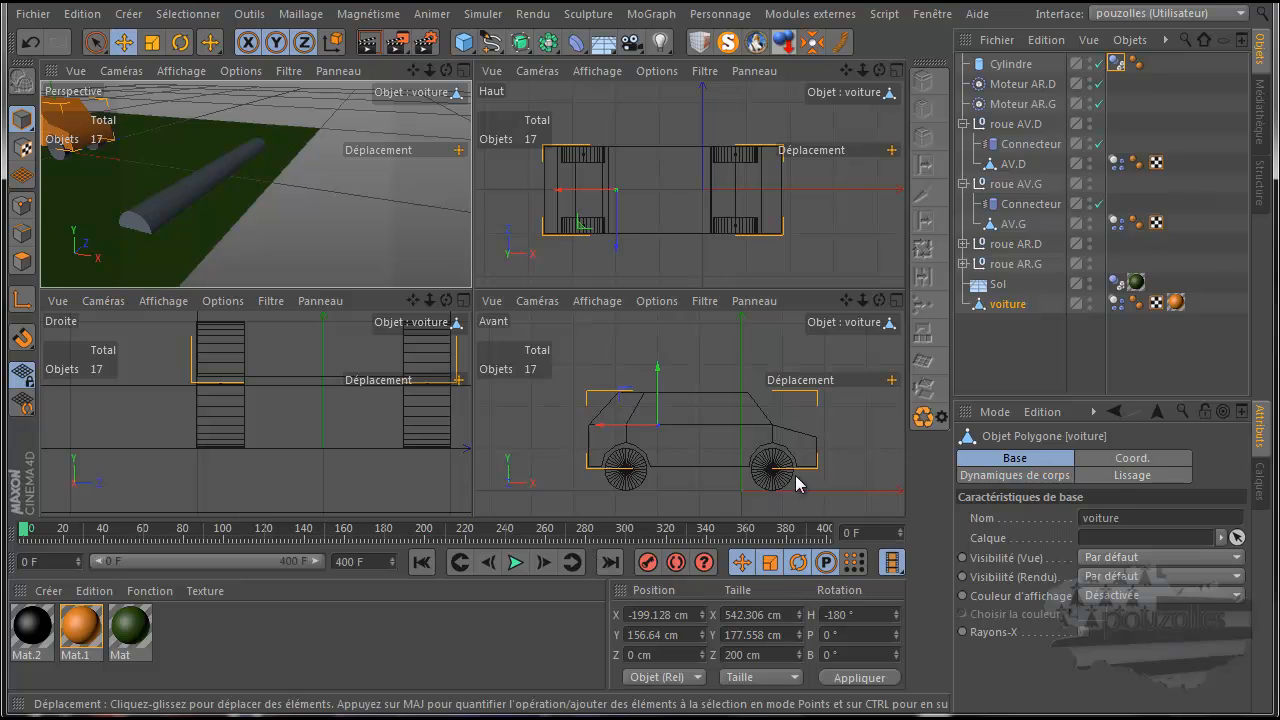
pyautogui.middleClick(670, 425)
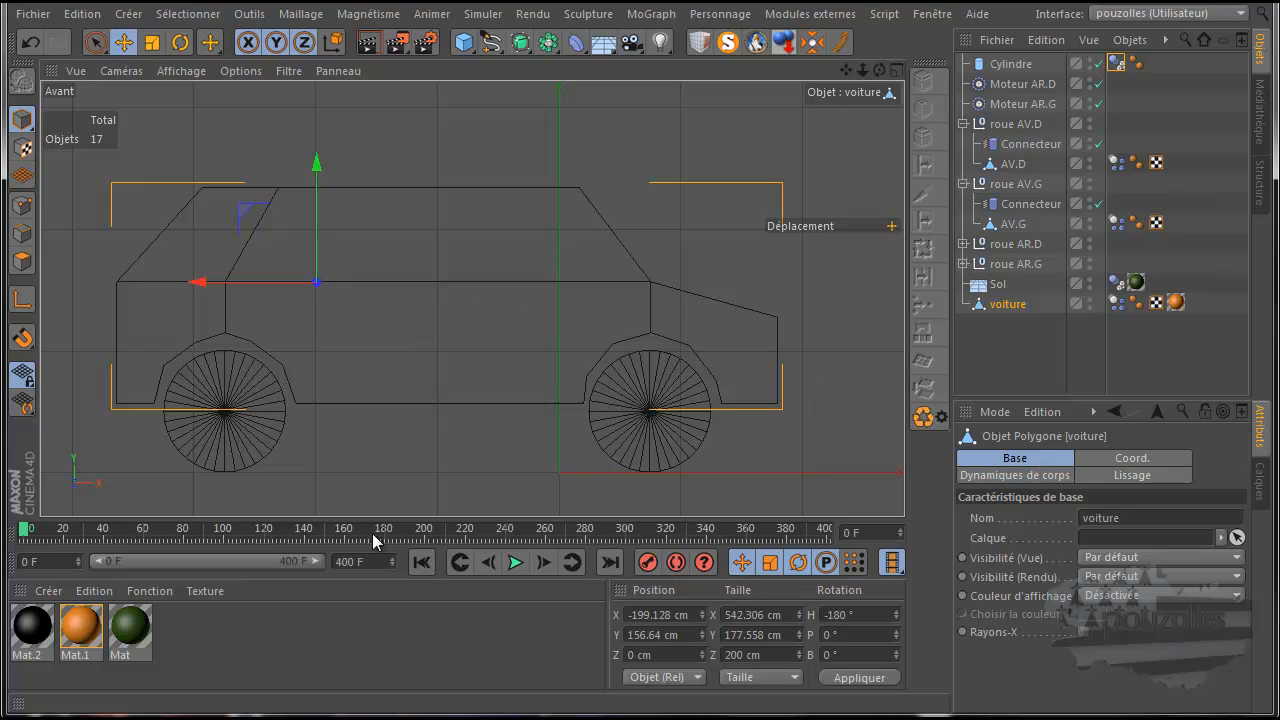
pyautogui.middleClick(128, 278)
pyautogui.middleClick(422, 237)
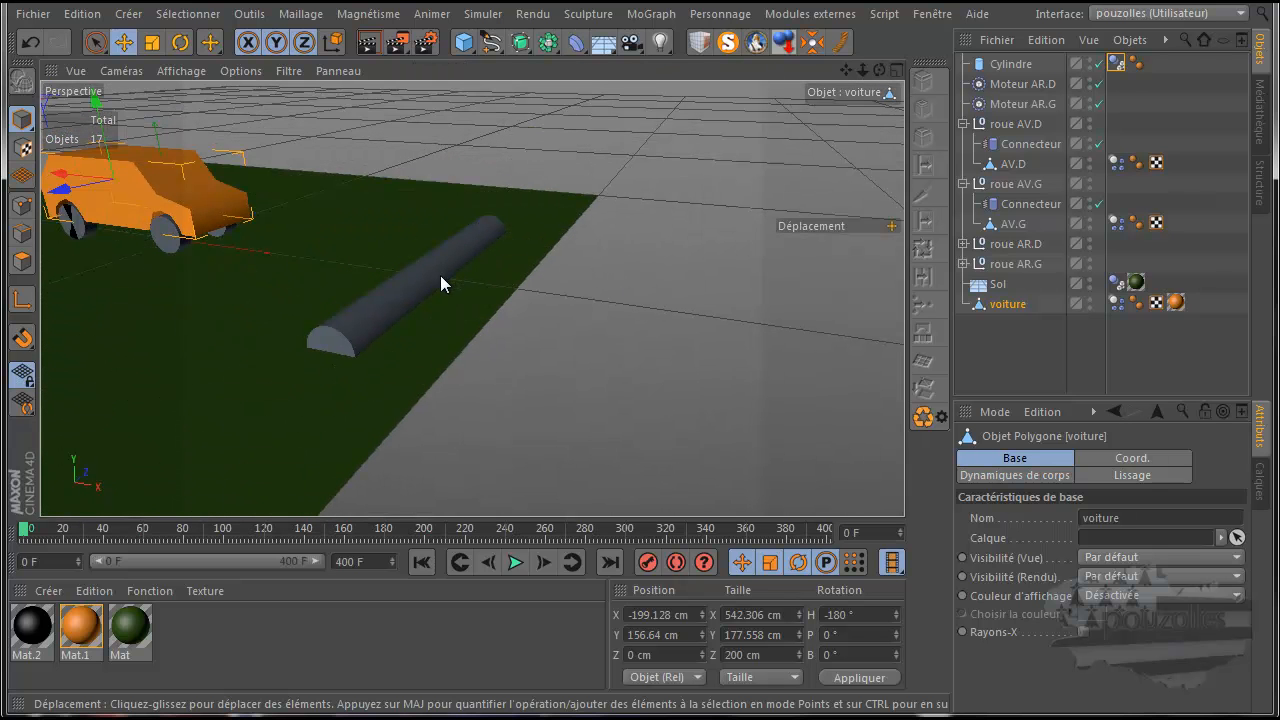
# Rotate the cylinder upright to a pitch of about 91° as a pole obstacle, then delete it
pyautogui.click(1005, 64)
pyautogui.press('r')
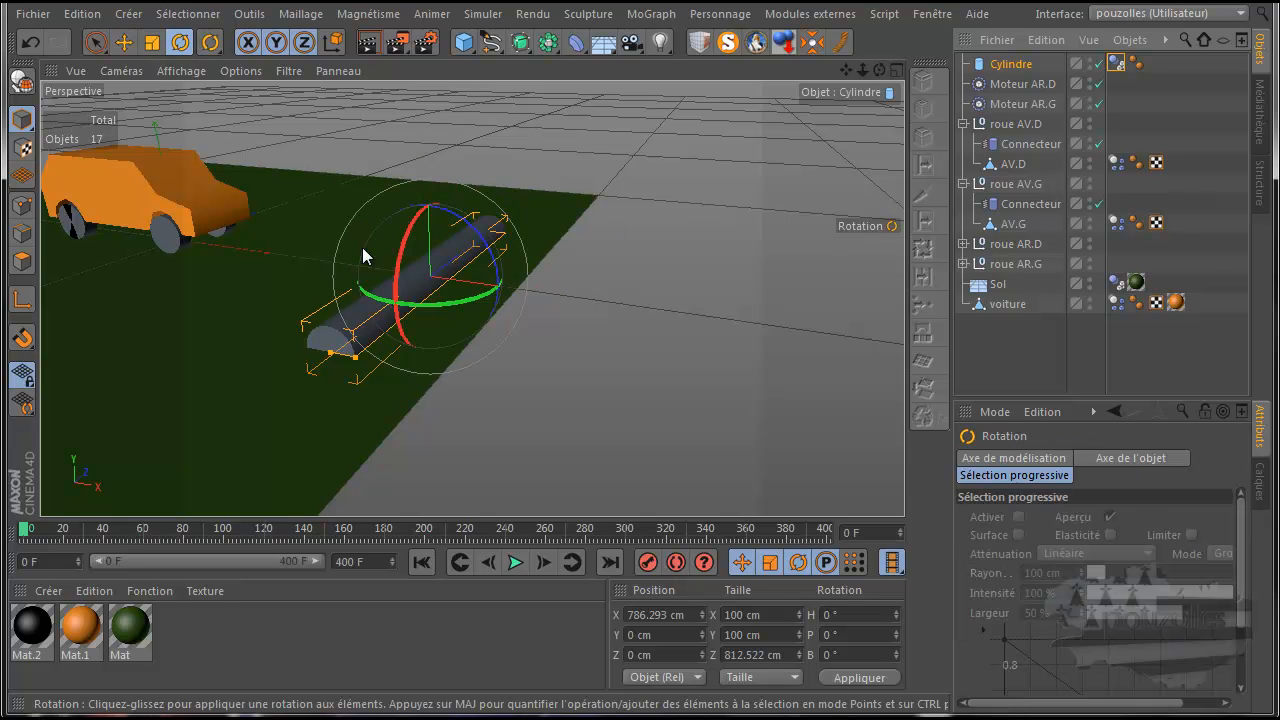
pyautogui.moveTo(403, 257); pyautogui.dragTo(386, 441)
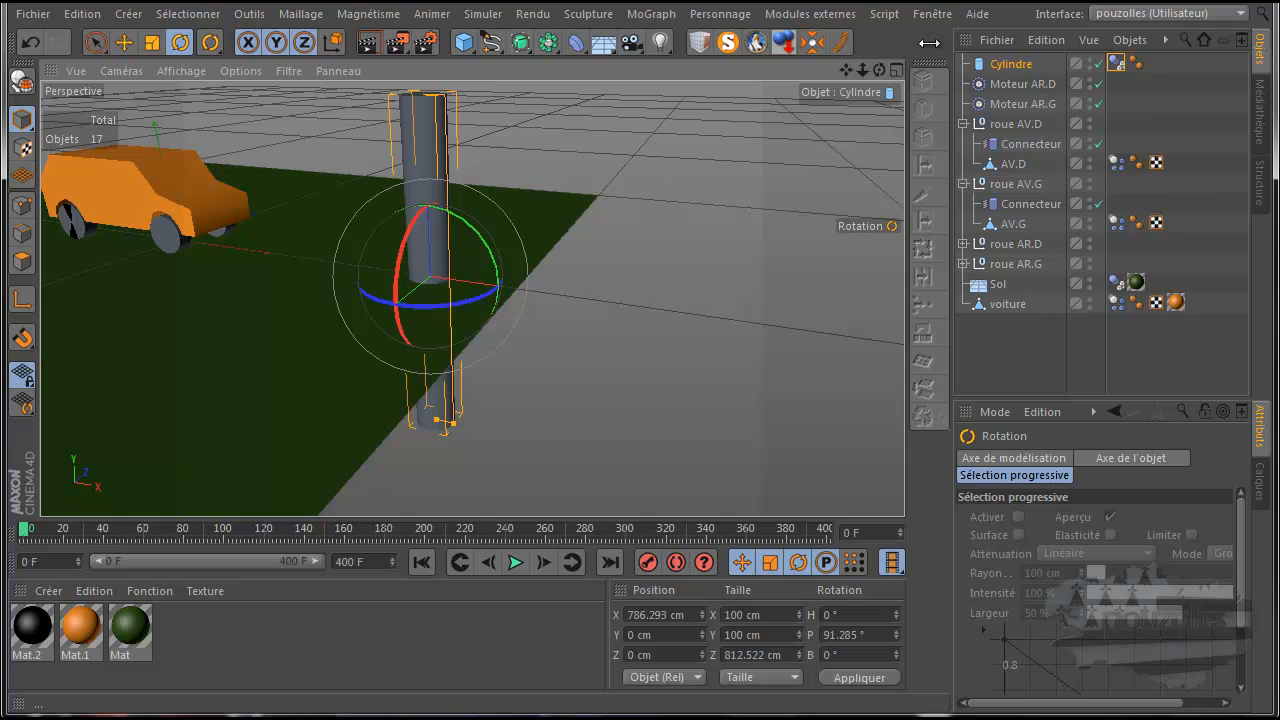
pyautogui.click(1012, 64)
pyautogui.press('Delete')
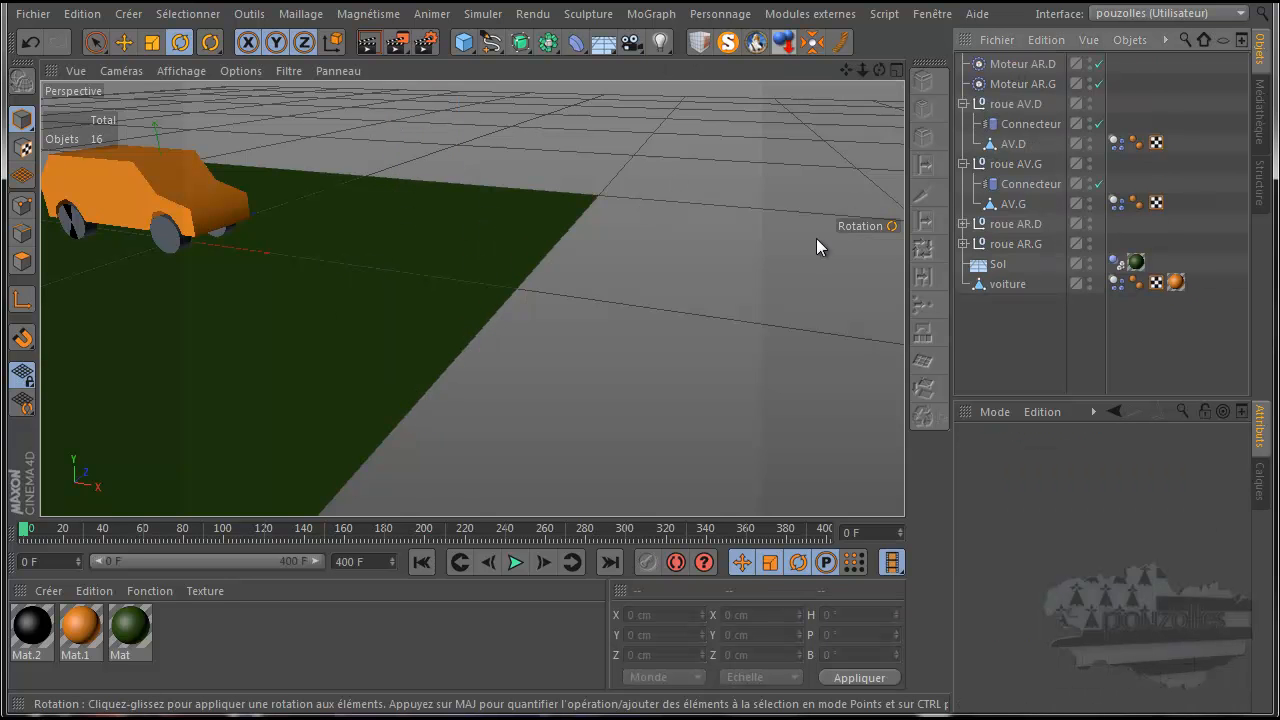
# Set both rear motors' target angular speed to 10000° and torque to 800
pyautogui.click(297, 258)
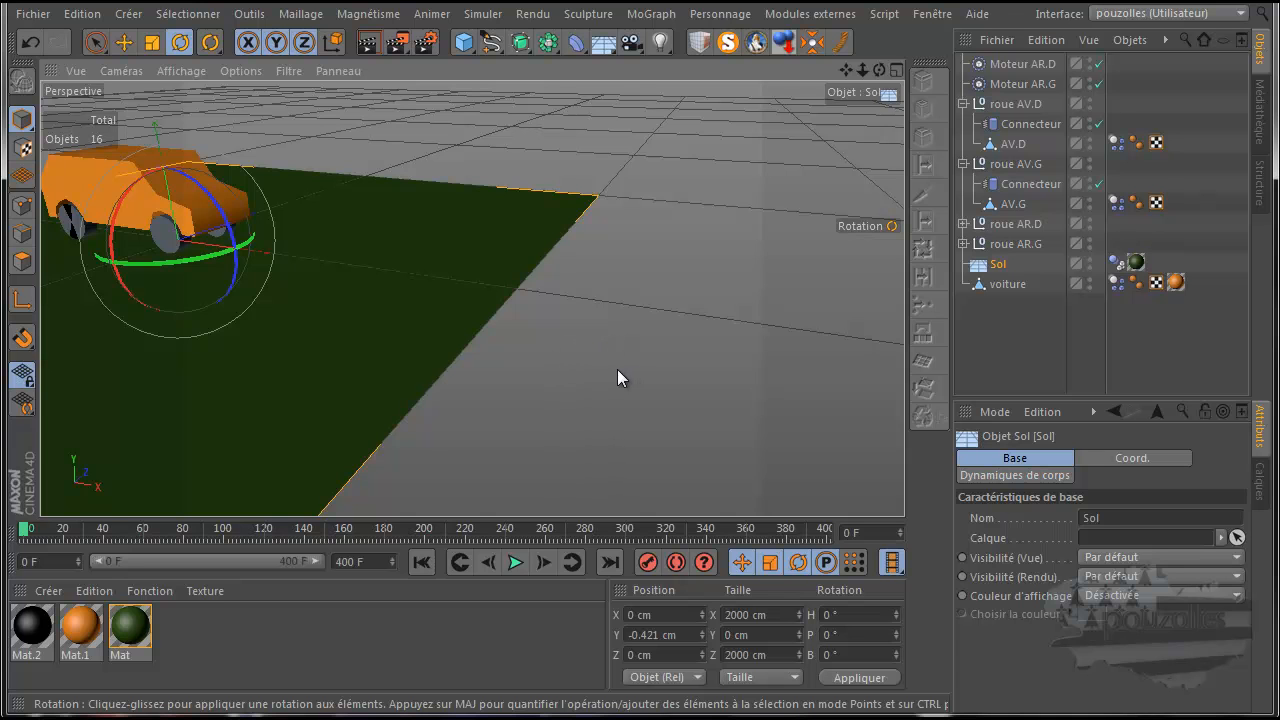
pyautogui.click(124, 42)
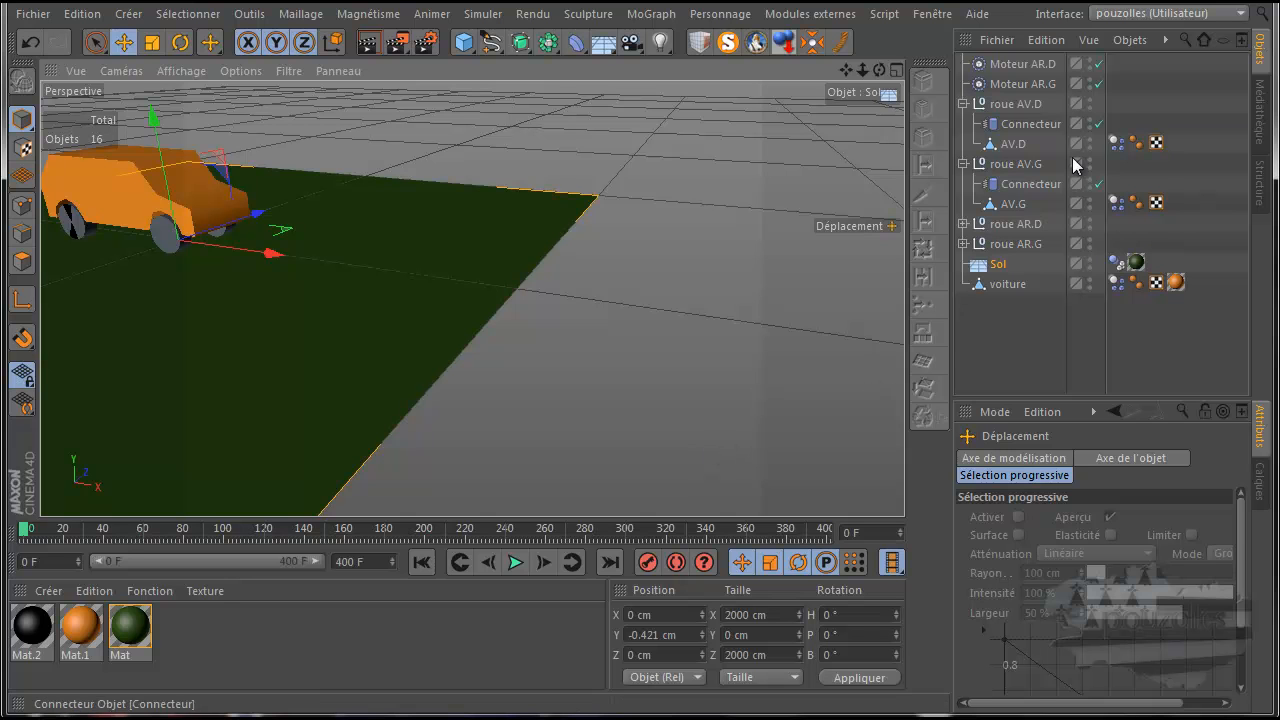
pyautogui.click(1022, 64)
pyautogui.keyDown('ctrl'); pyautogui.click(1040, 86); pyautogui.keyUp('ctrl')
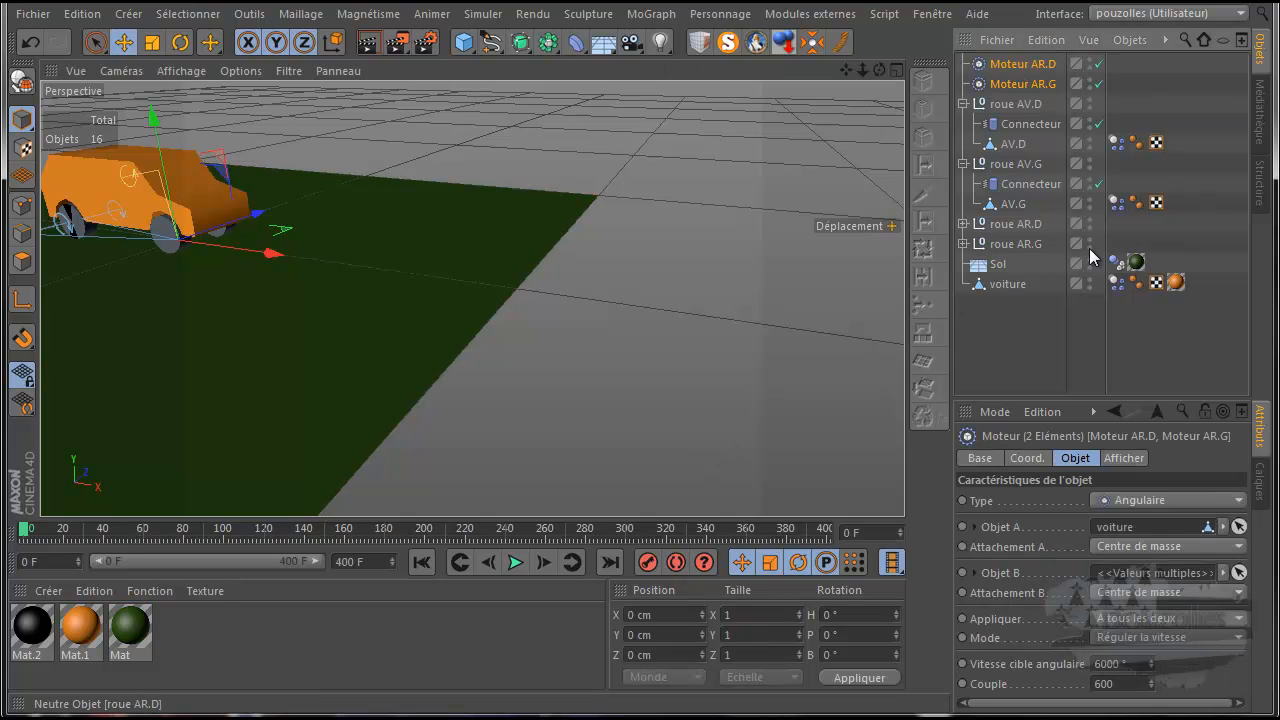
pyautogui.click(1099, 664)
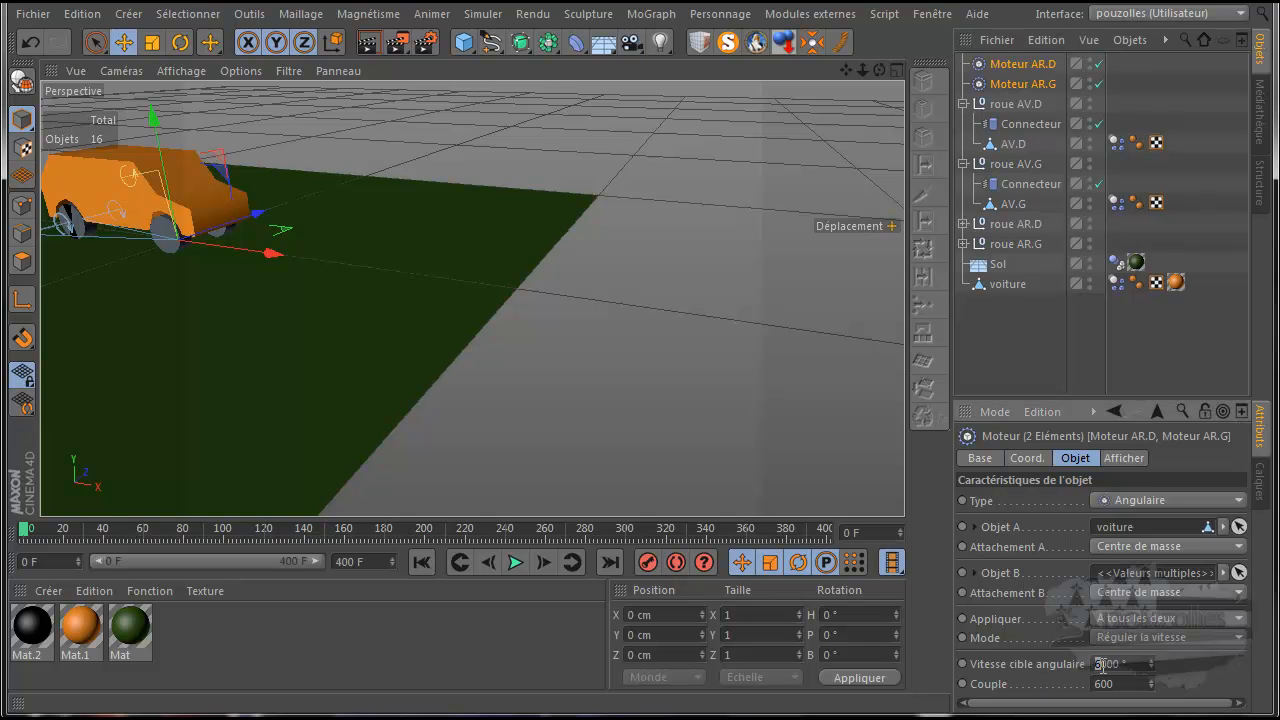
pyautogui.write('10')
pyautogui.moveTo(1102, 683); pyautogui.dragTo(1096, 684)
pyautogui.write('8')
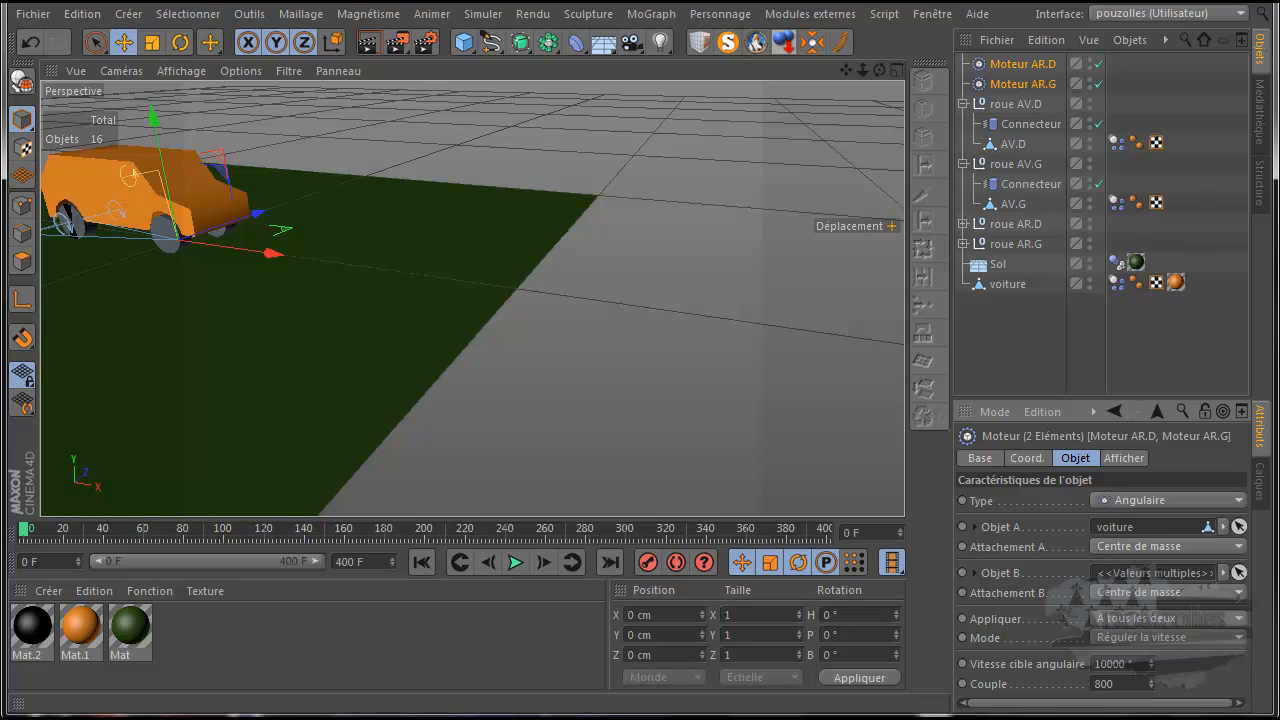
# Play the simulation in a wider view to check how the car behaves at the higher motor speed, then rewind
pyautogui.click(516, 562)
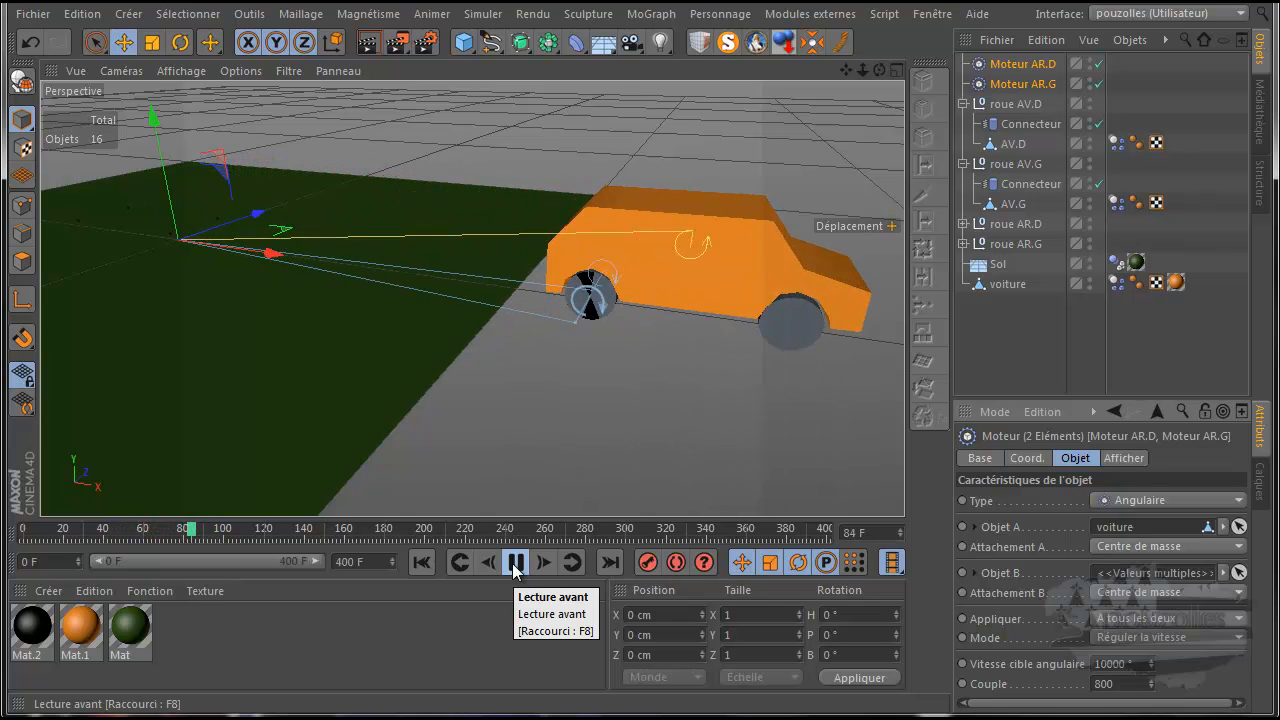
pyautogui.click(515, 563)
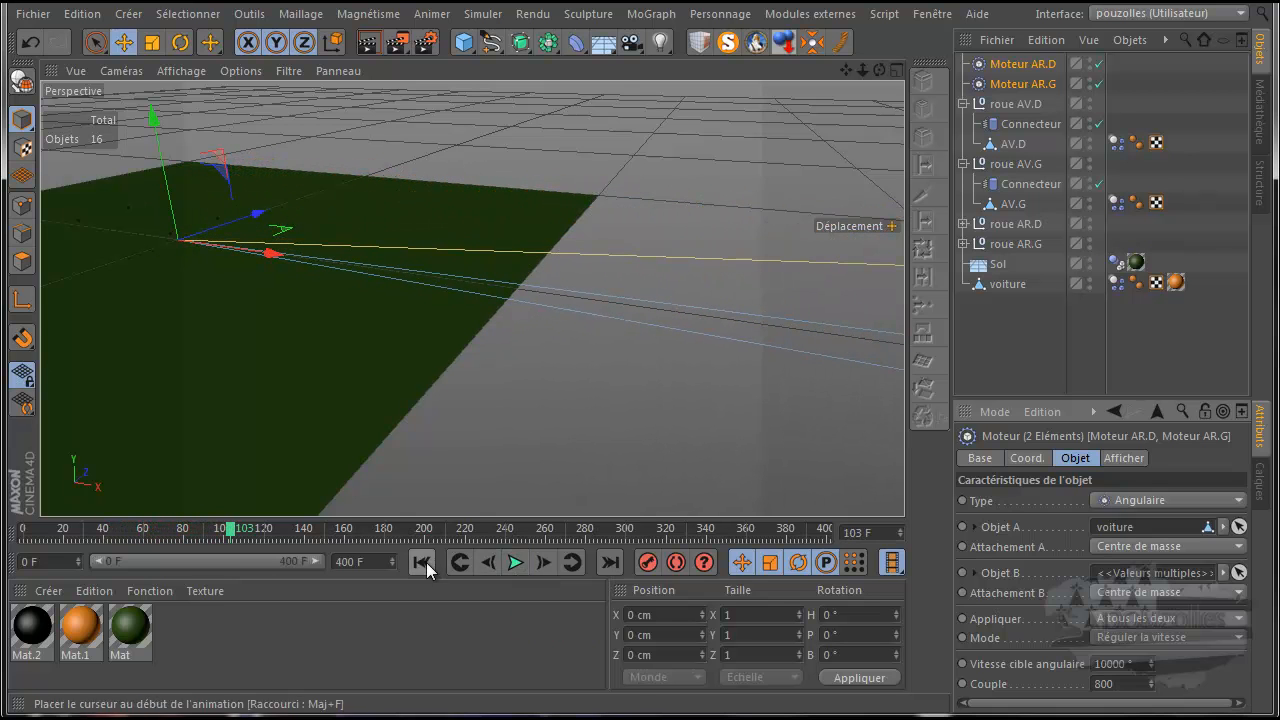
pyautogui.scroll(-10, 521, 436)
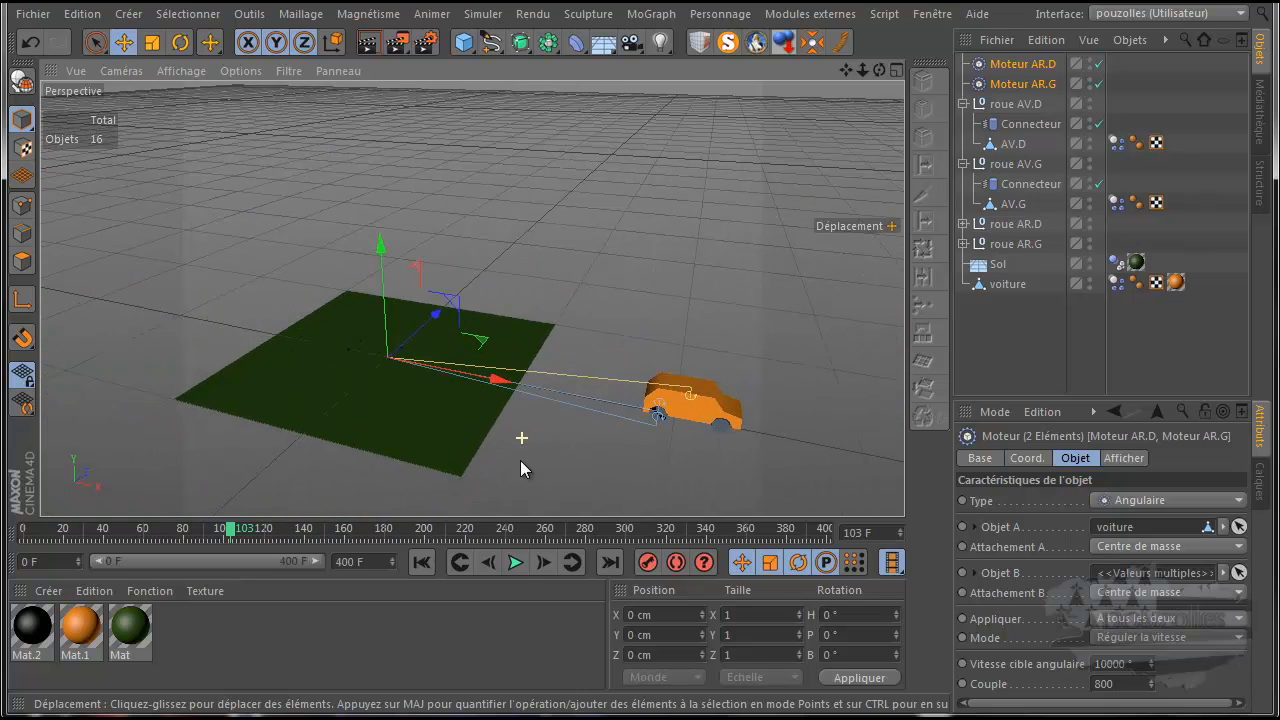
pyautogui.click(515, 563)
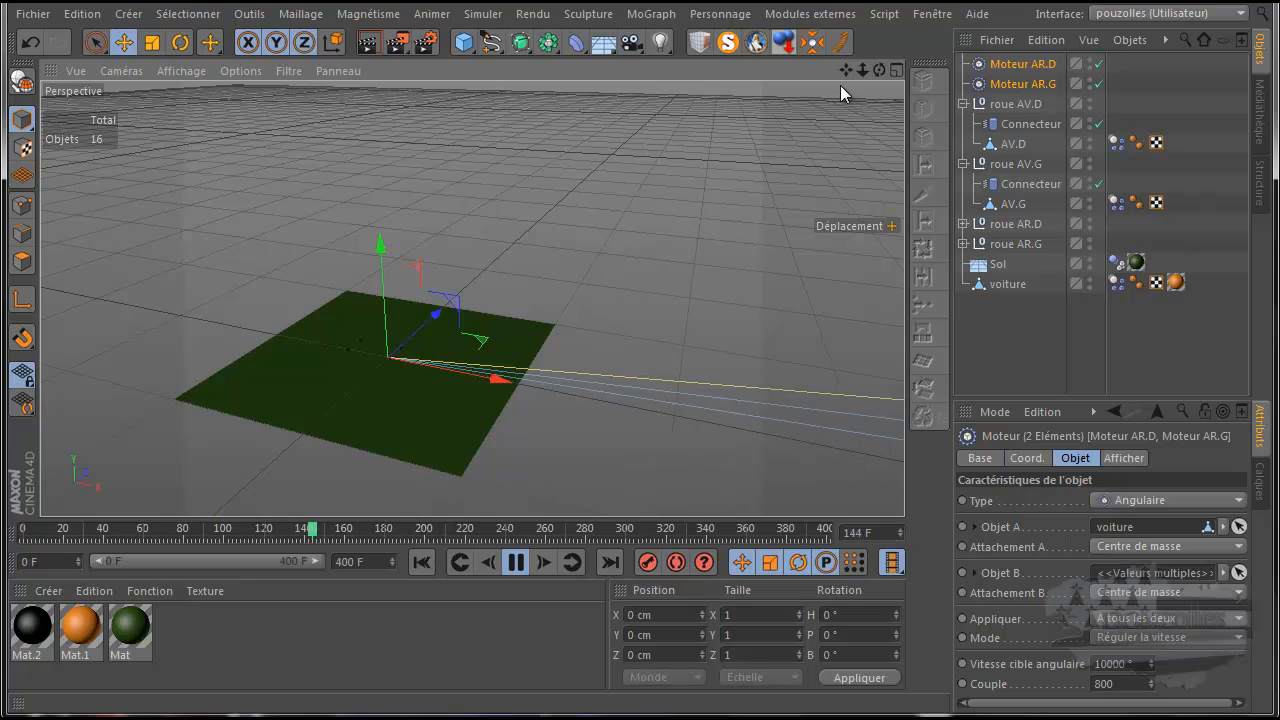
pyautogui.moveTo(600, 398); pyautogui.dragTo(631, 389)
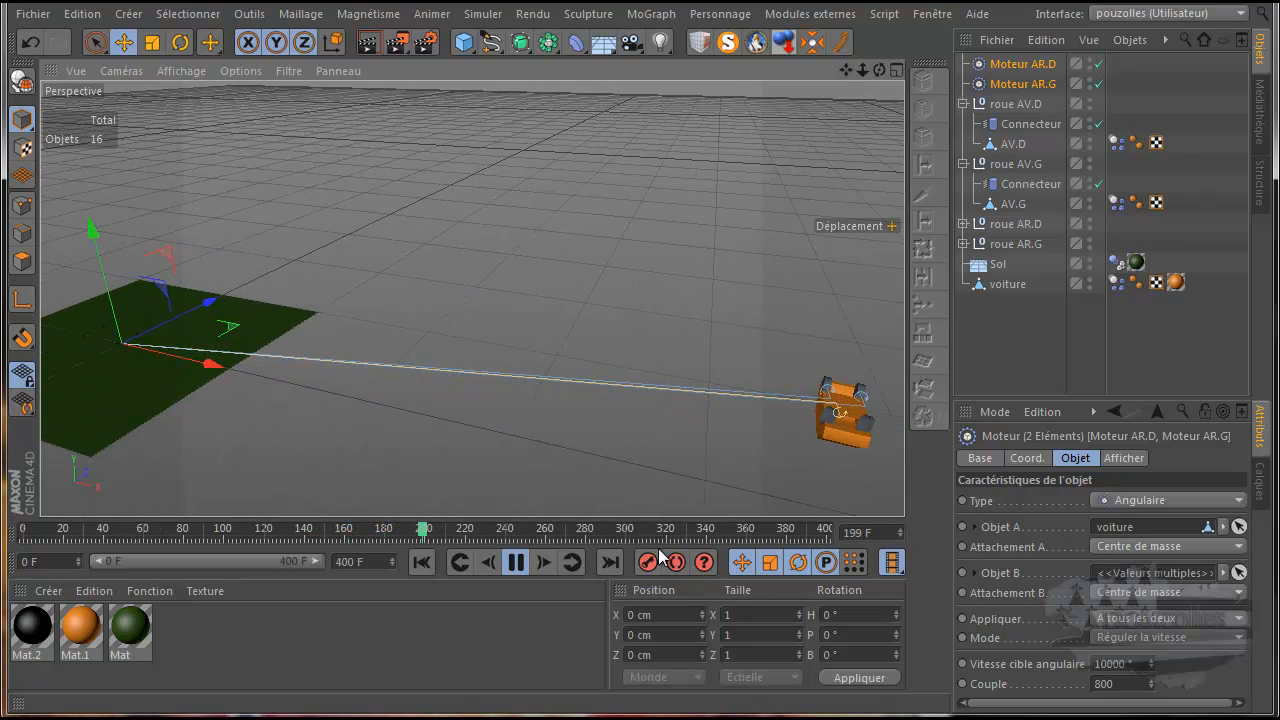
pyautogui.click(517, 563)
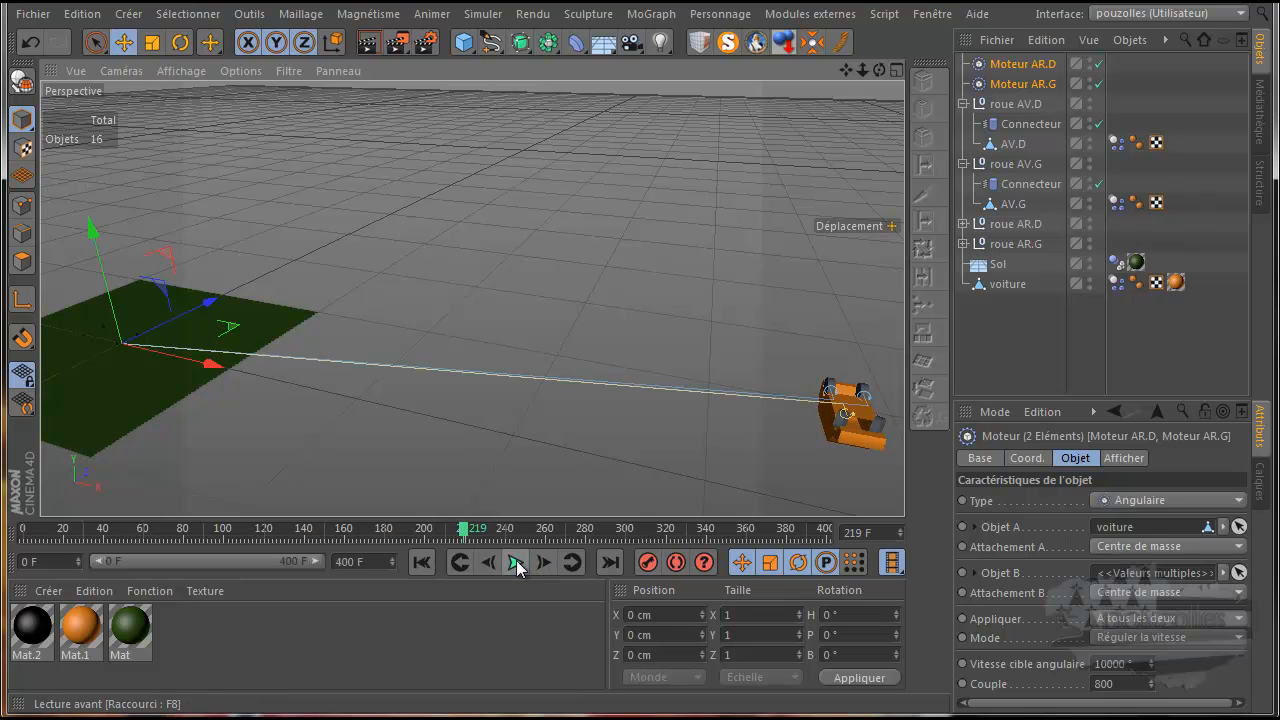
pyautogui.click(422, 562)
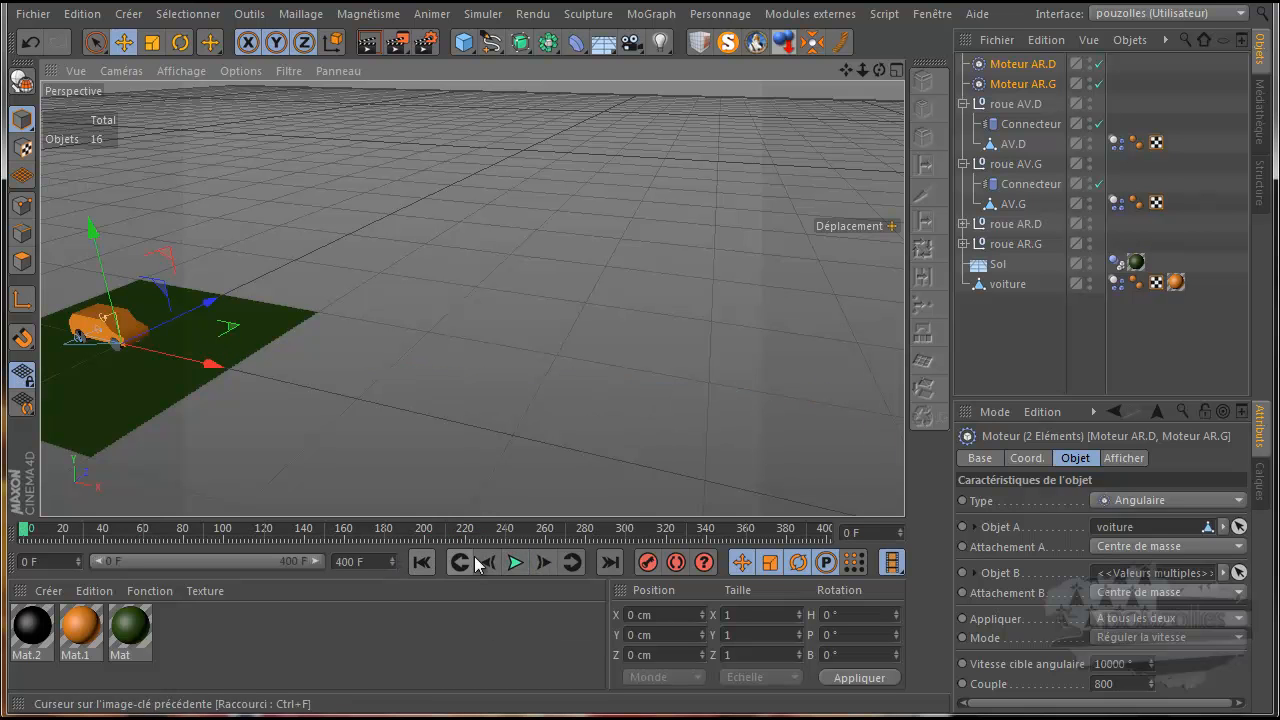